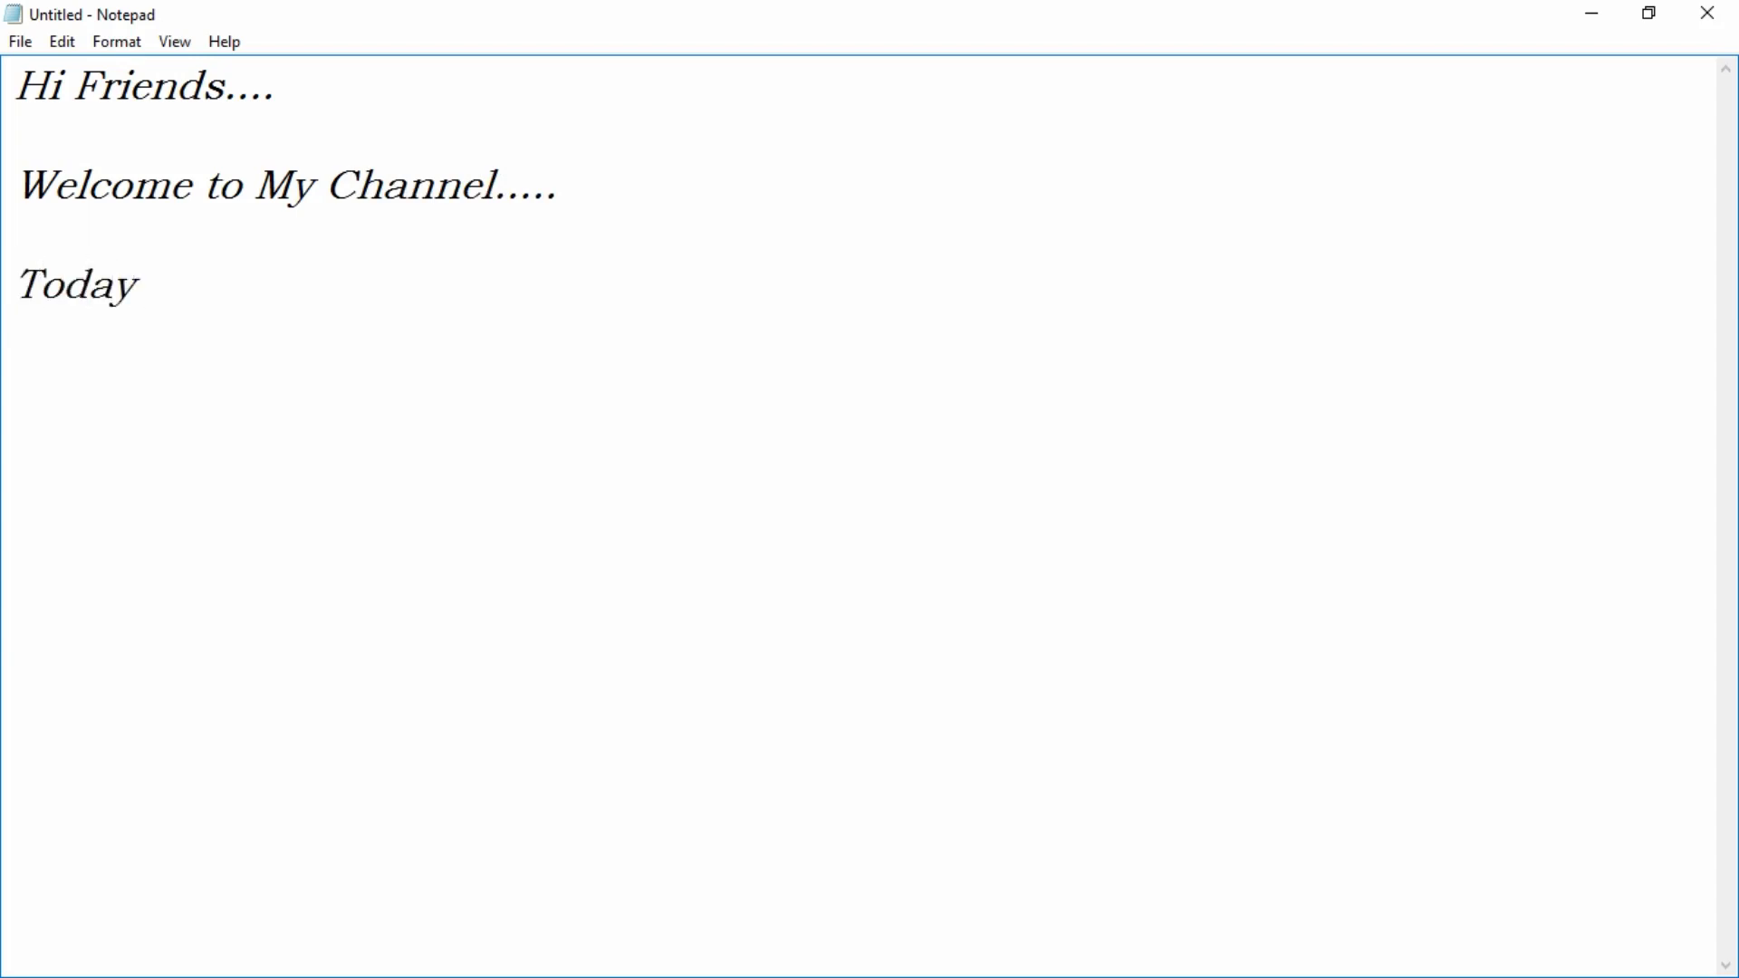
Continue the "Today" line with "I'm Gonna Show You all a simple trick to Convert your image into a vector Image like this....".
{"action": "type", "text": "I'm Gonna S"}
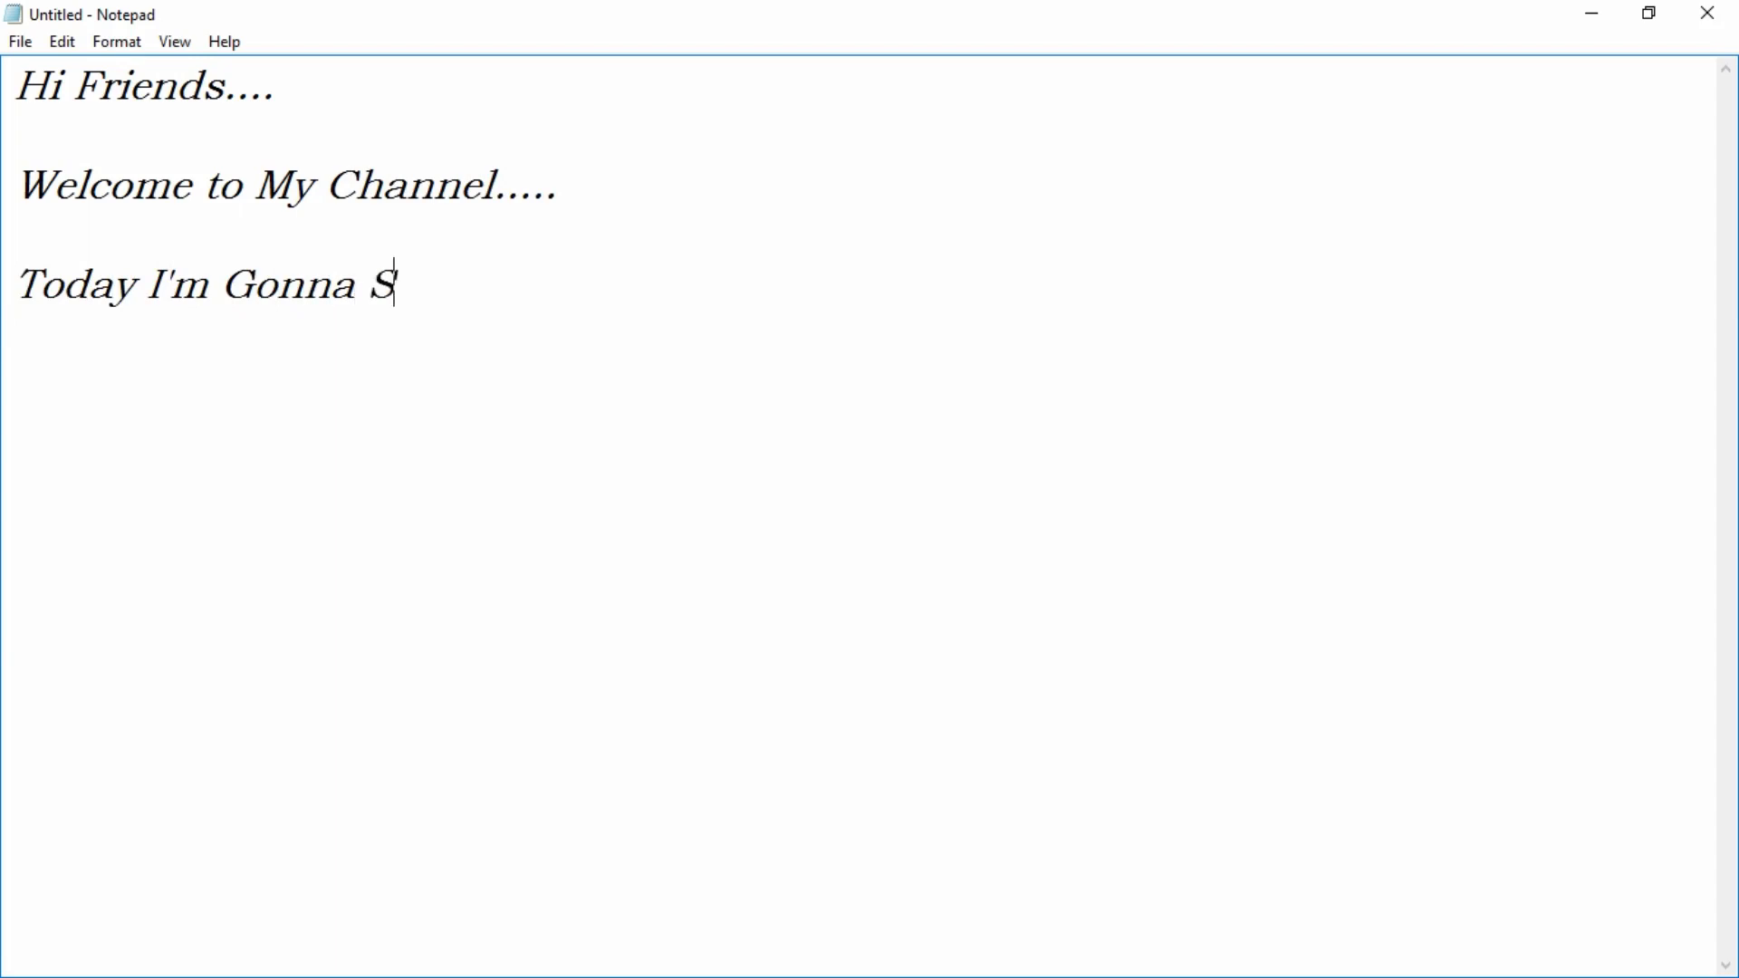
{"action": "type", "text": "how Y"}
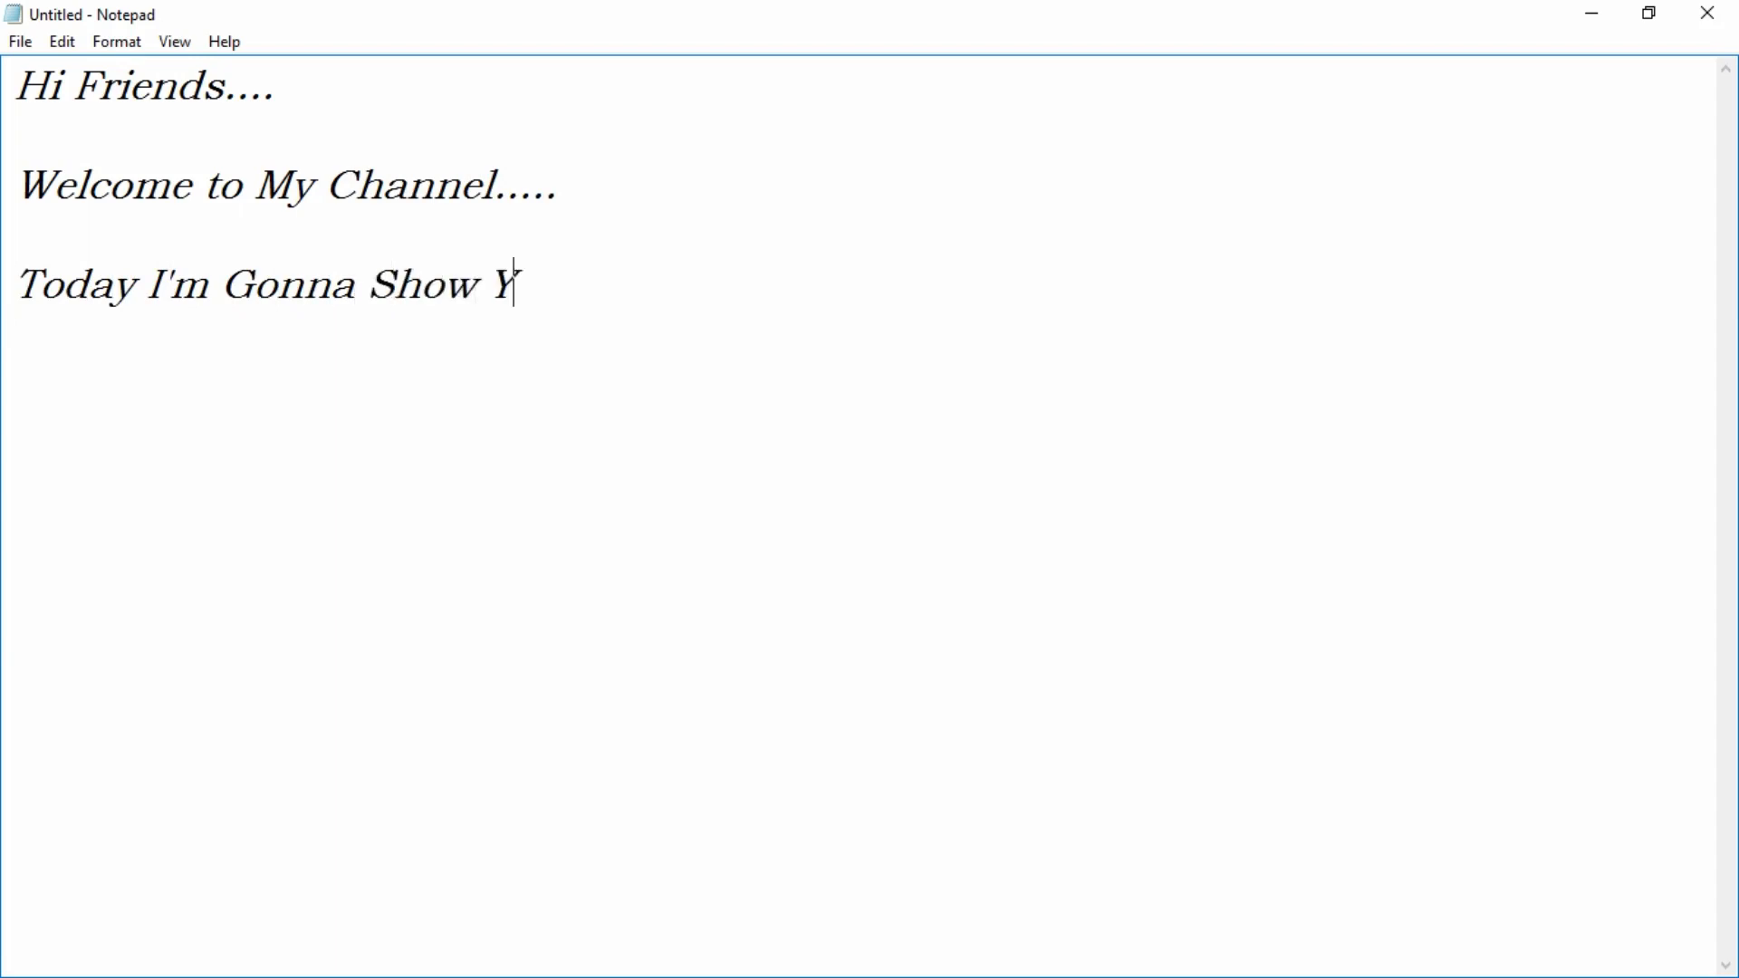
{"action": "type", "text": "ou all"}
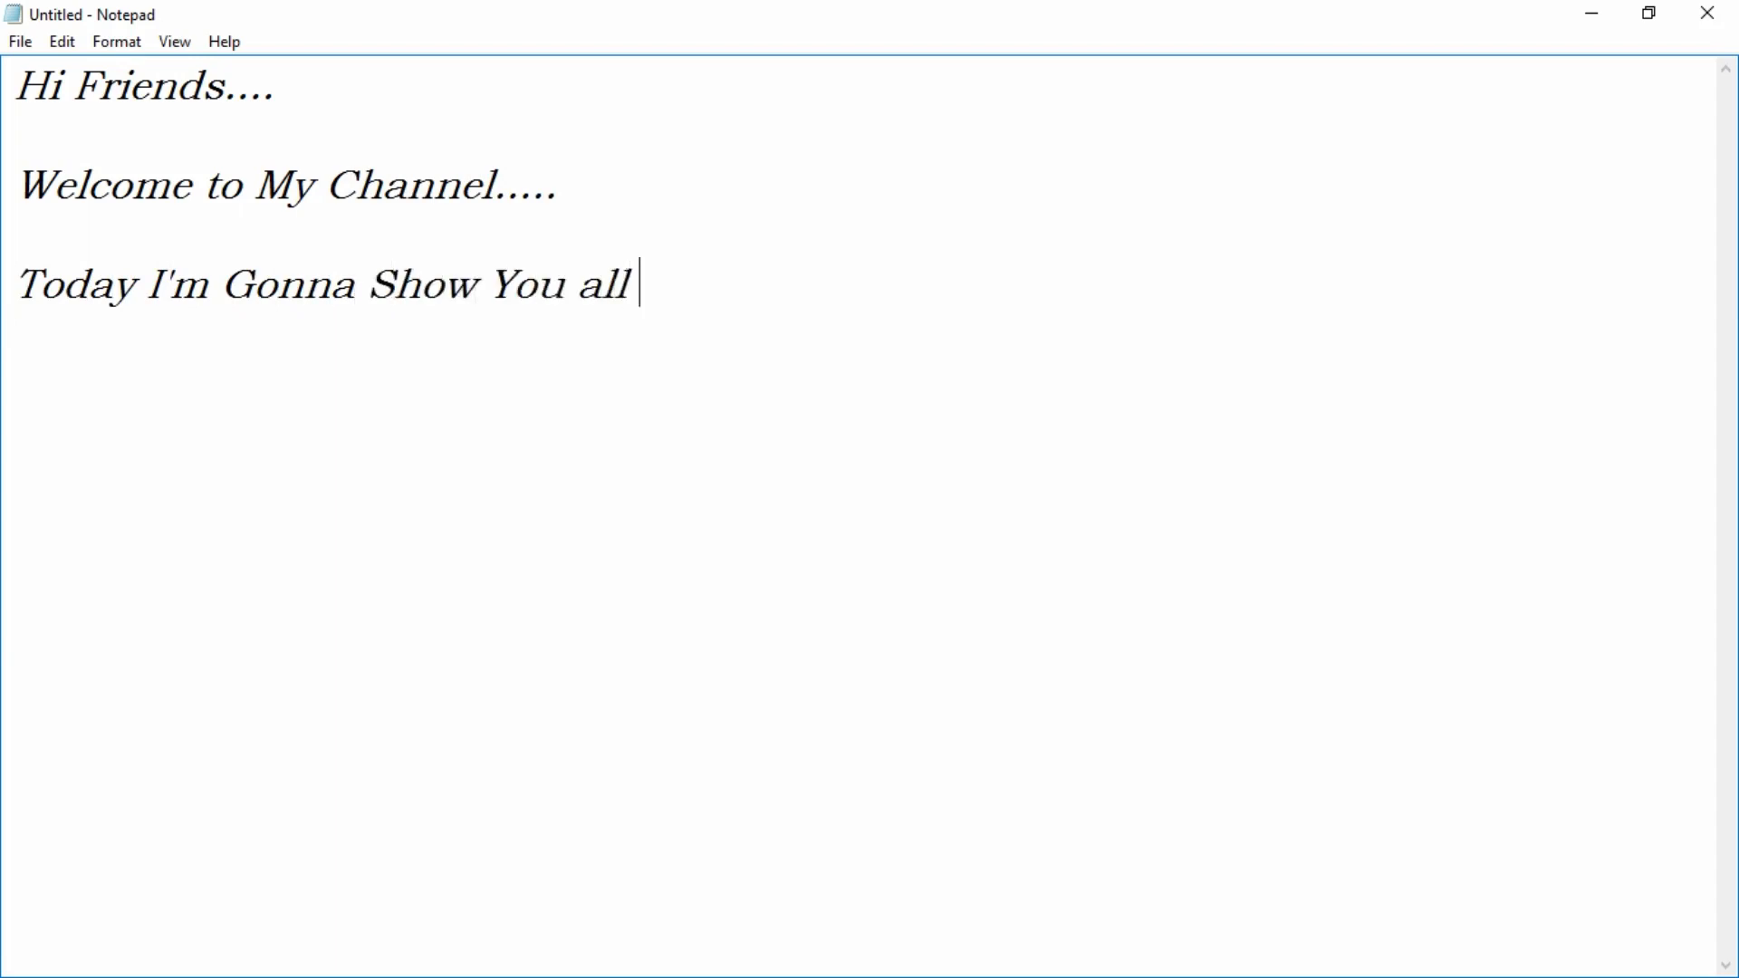
{"action": "type", "text": " a simple t"}
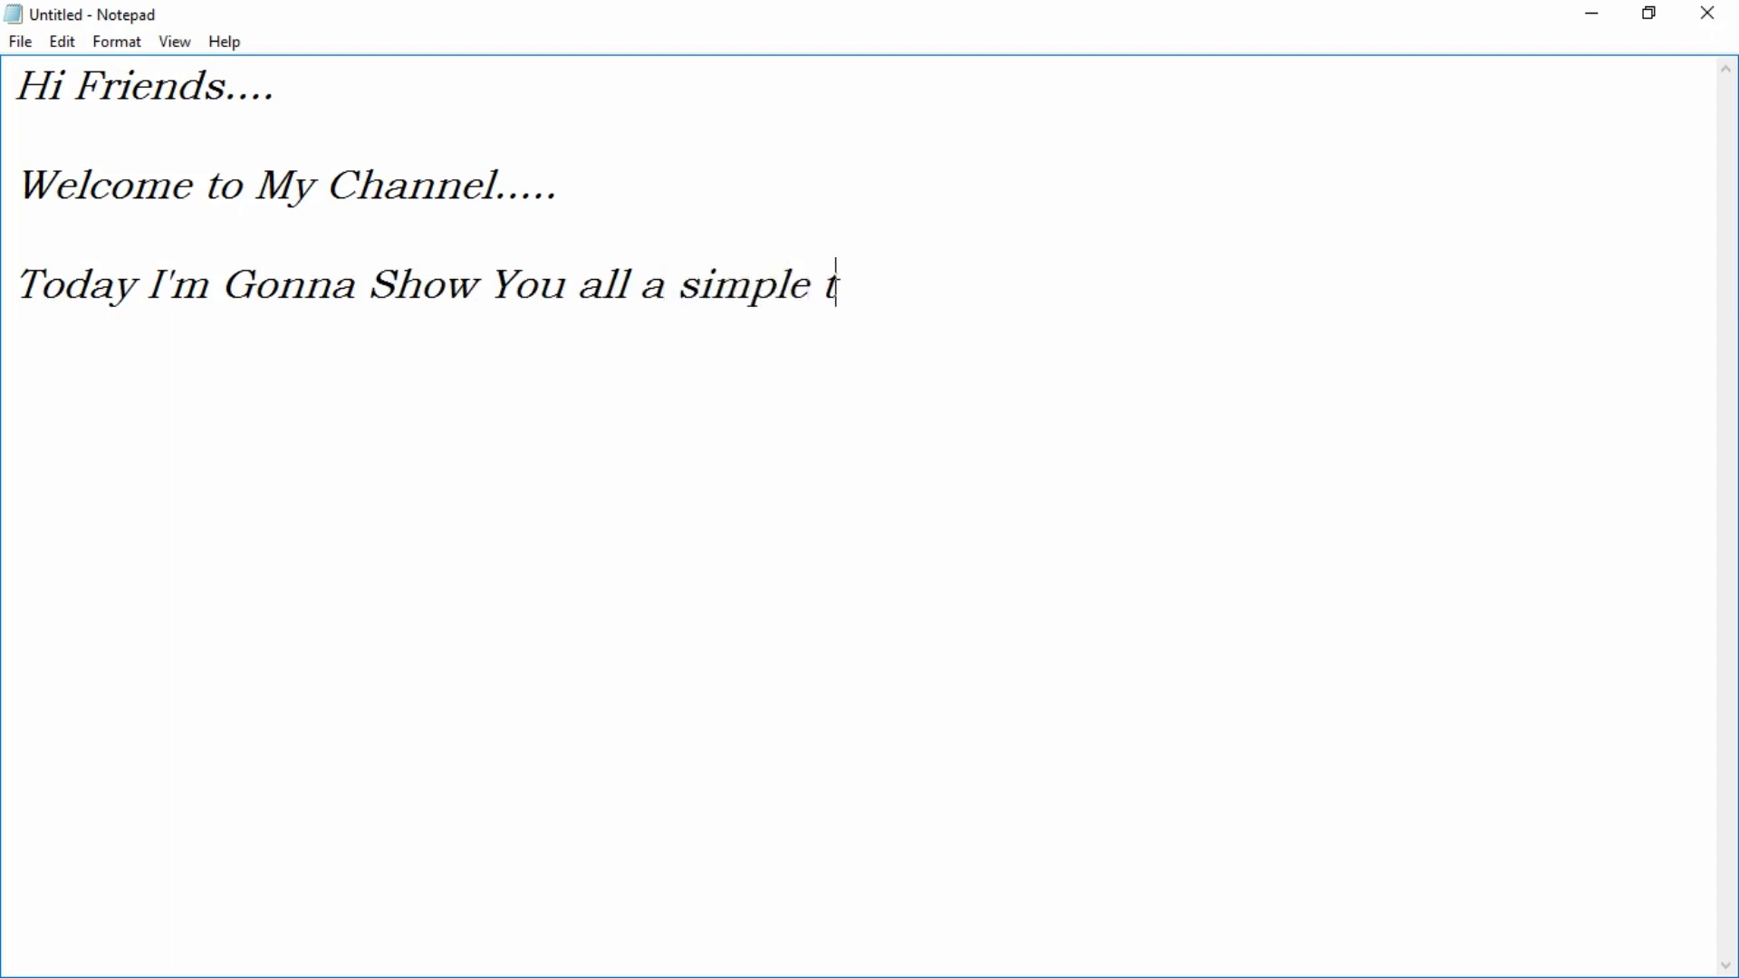
{"action": "type", "text": "rick to Convert"}
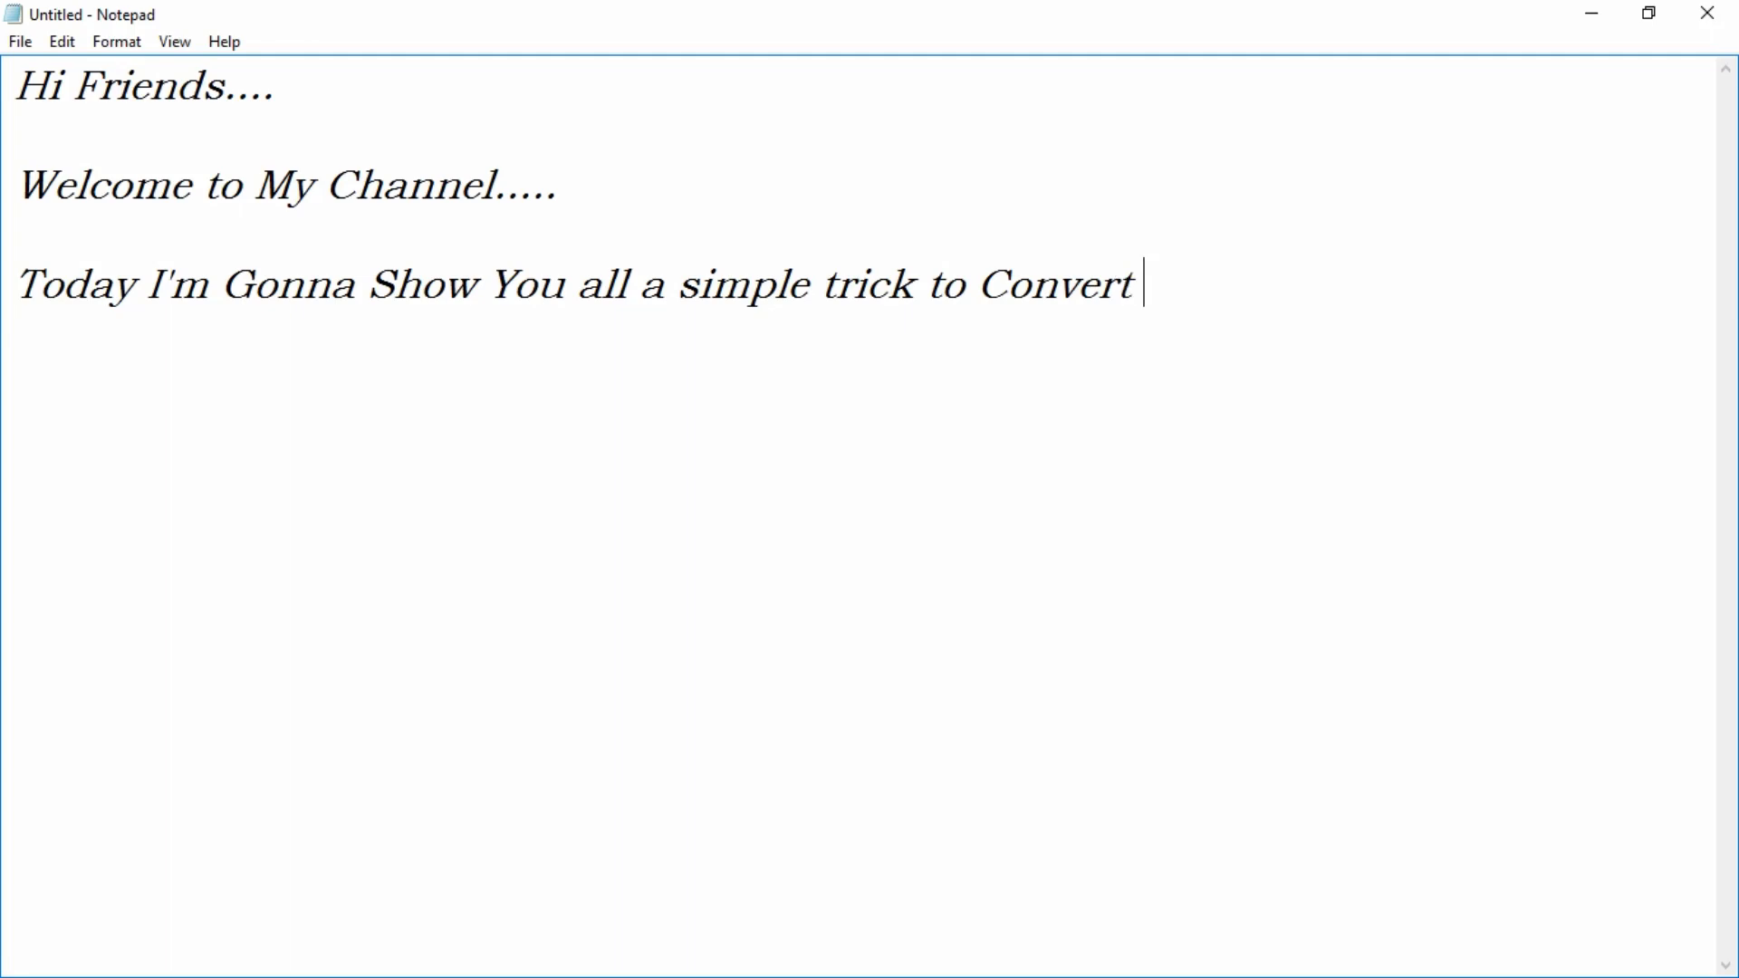
{"action": "type", "text": " yout"}
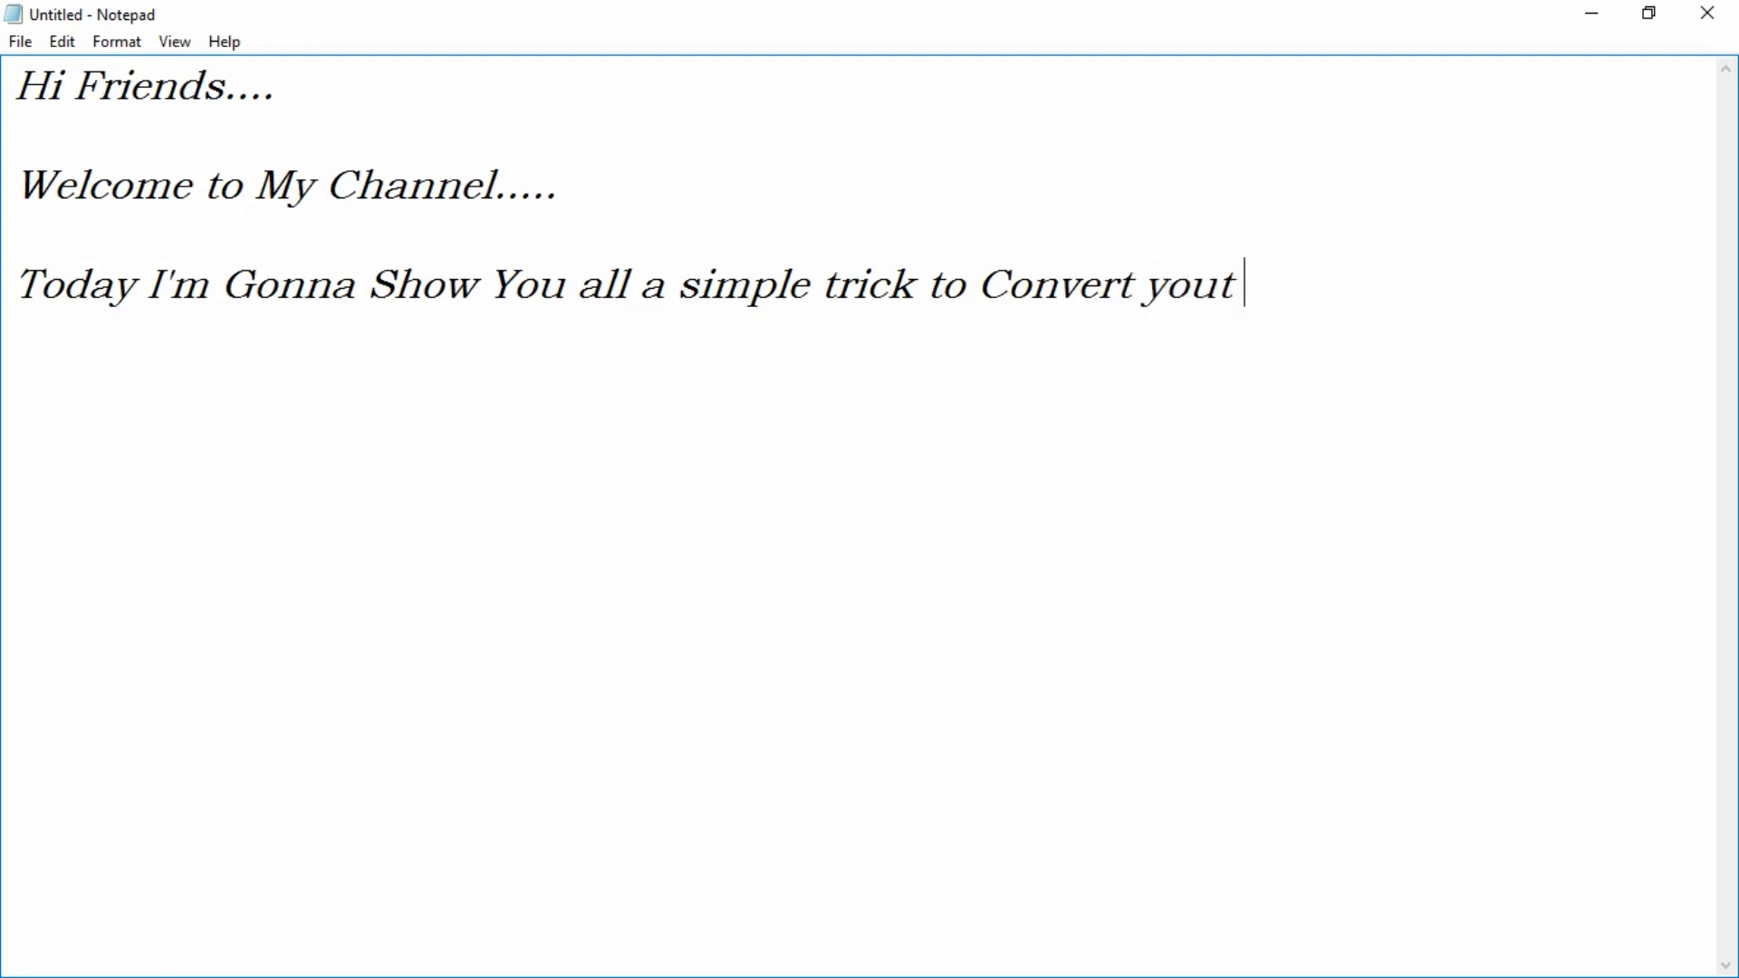
{"action": "key", "text": "BackSpace"}
{"action": "type", "text": "r image i"}
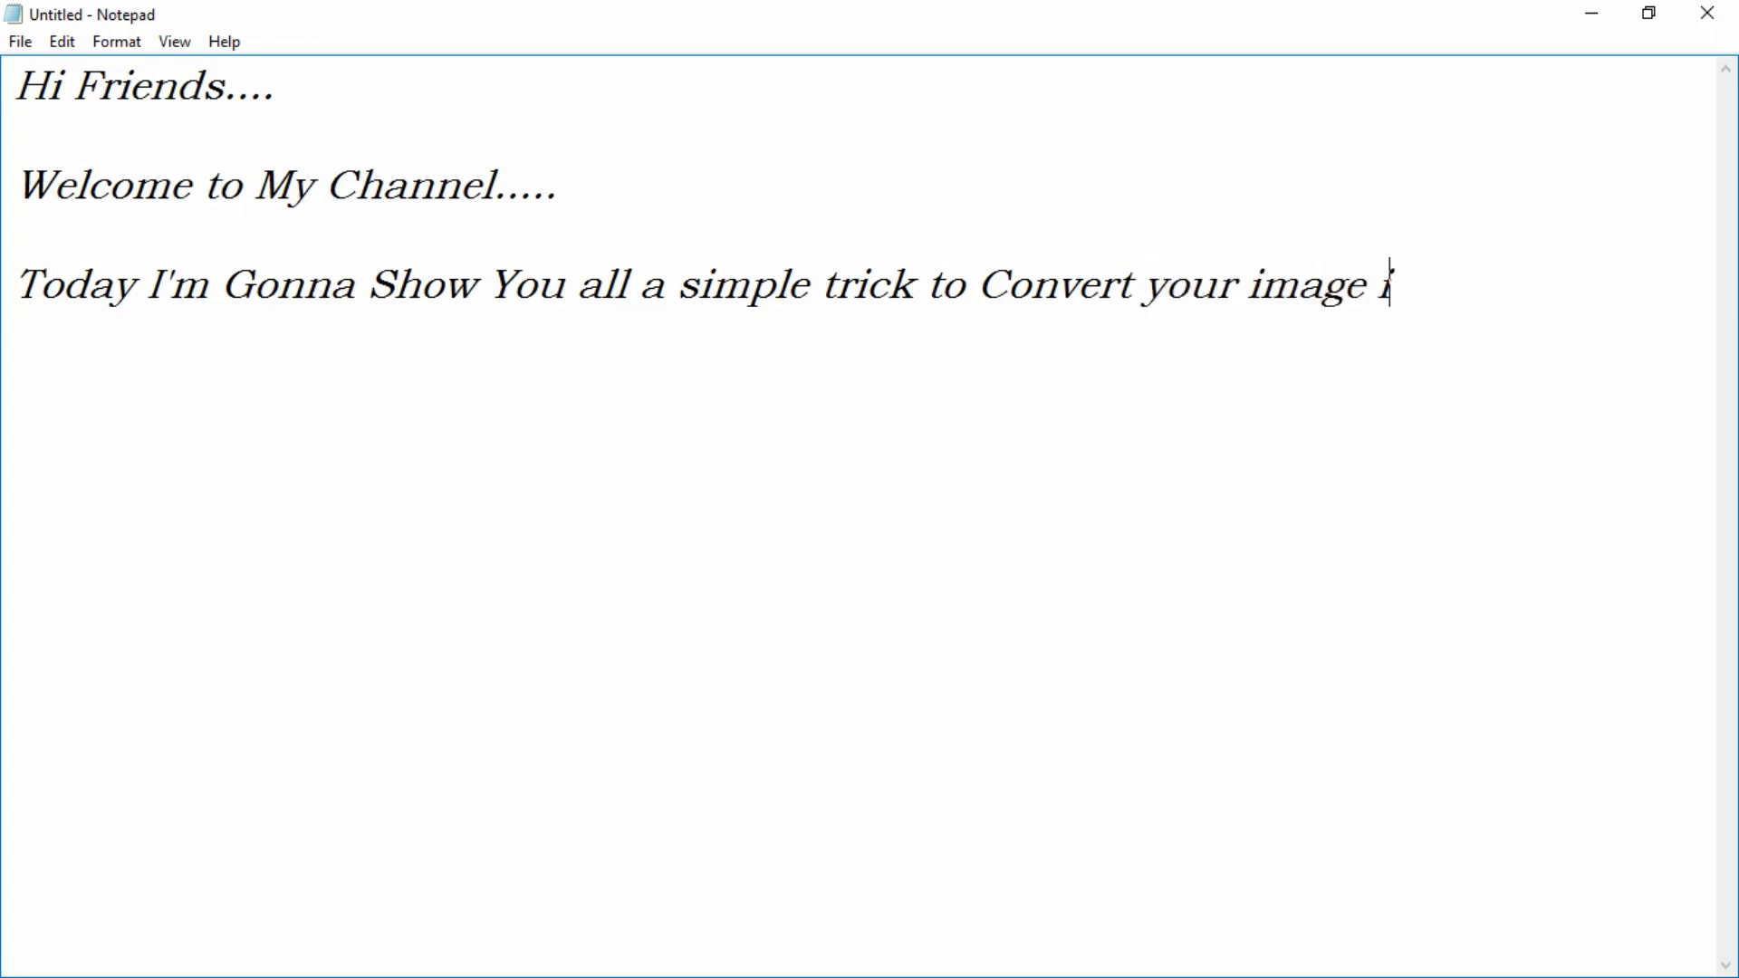
{"action": "type", "text": "nto a vector"}
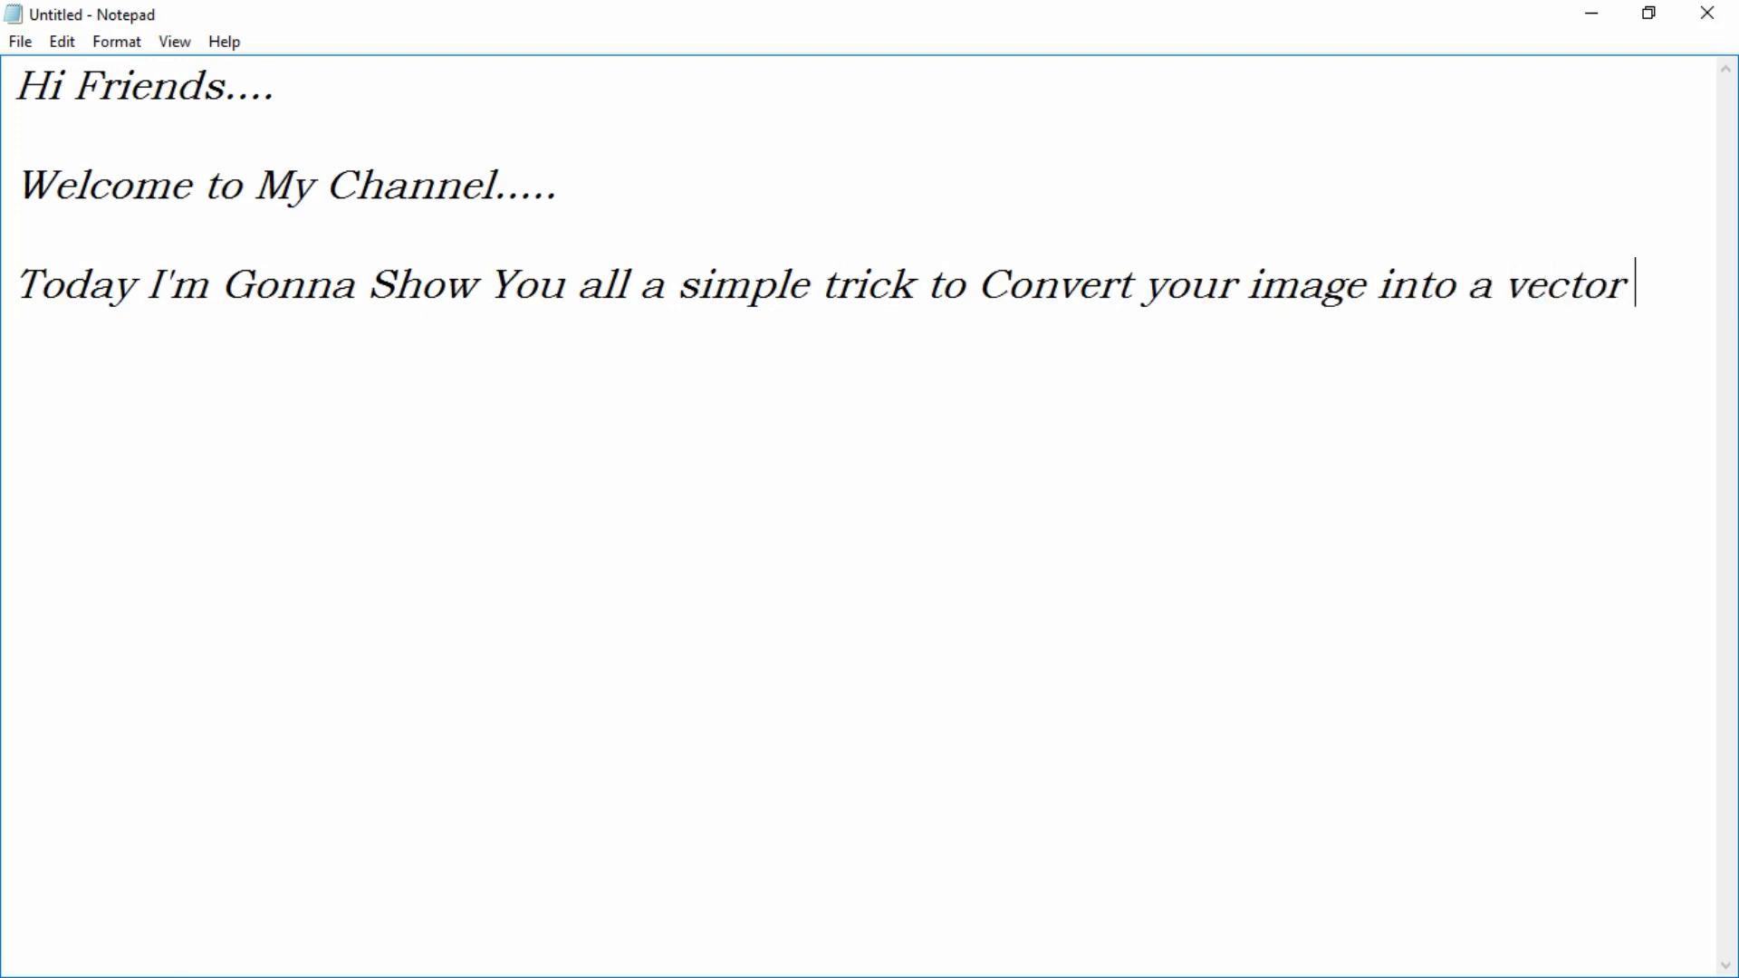
{"action": "type", "text": " Image like this...."}
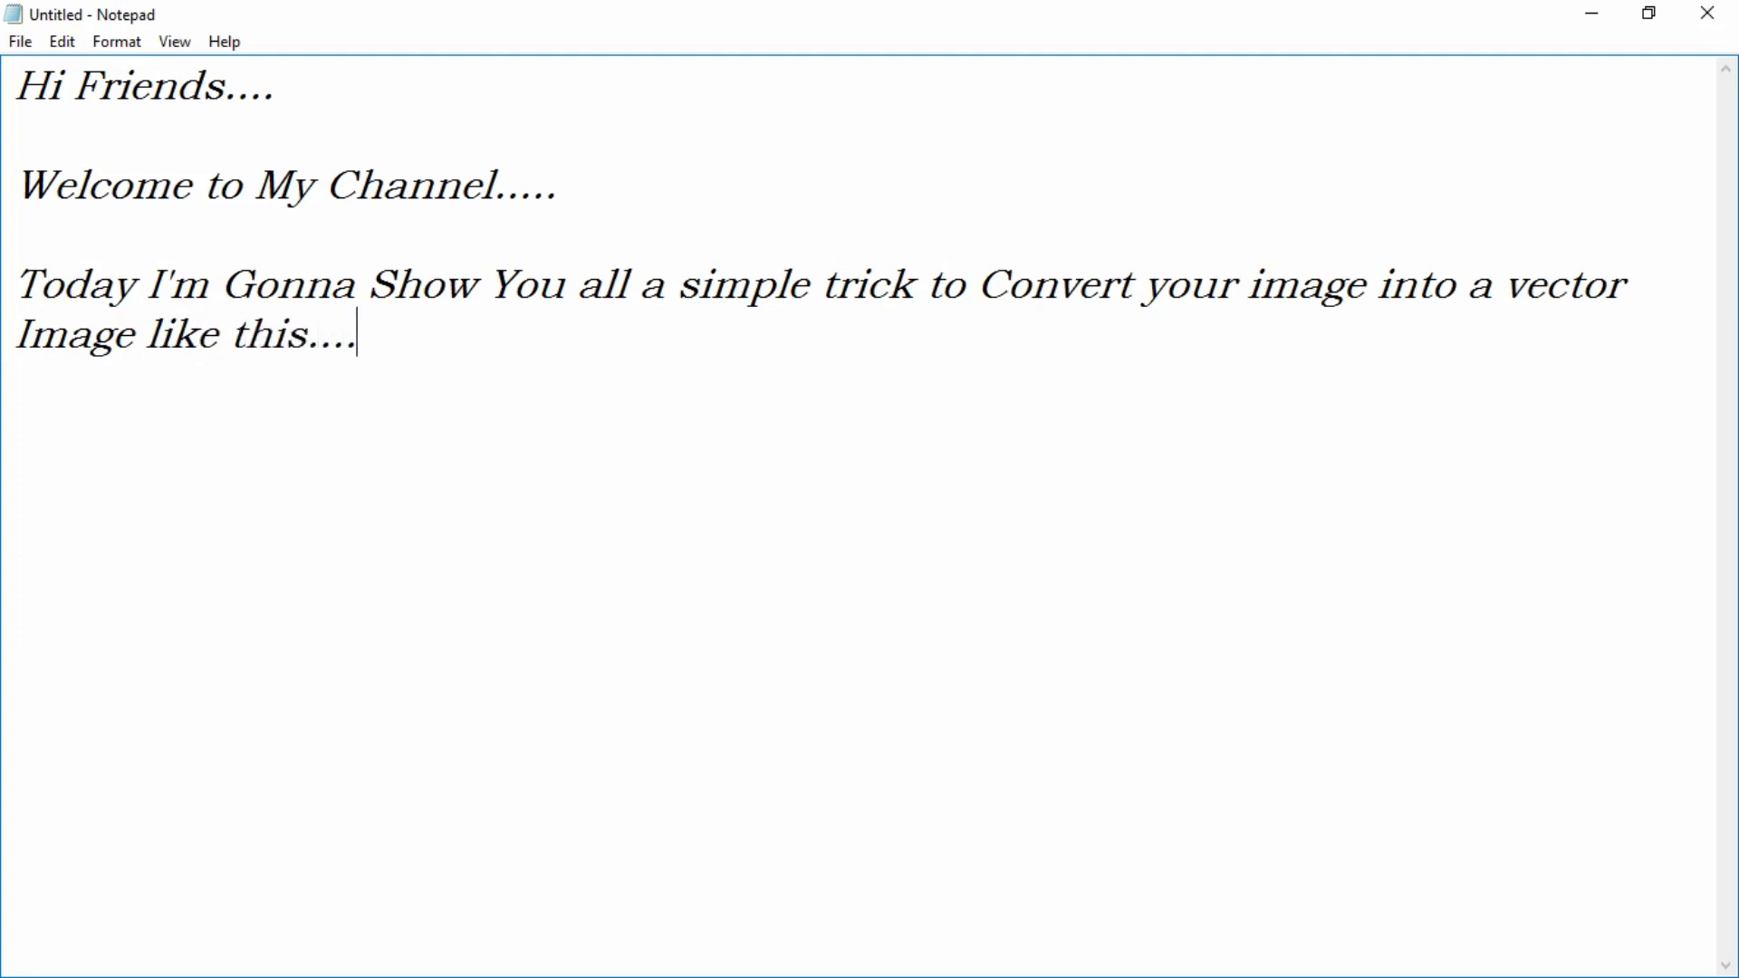
Switch to Picasa Photo Viewer to view the traced portrait in ImageTrace.jpg, and minimize the viewer to return to the text.
{"action": "key", "text": "alt+Tab"}
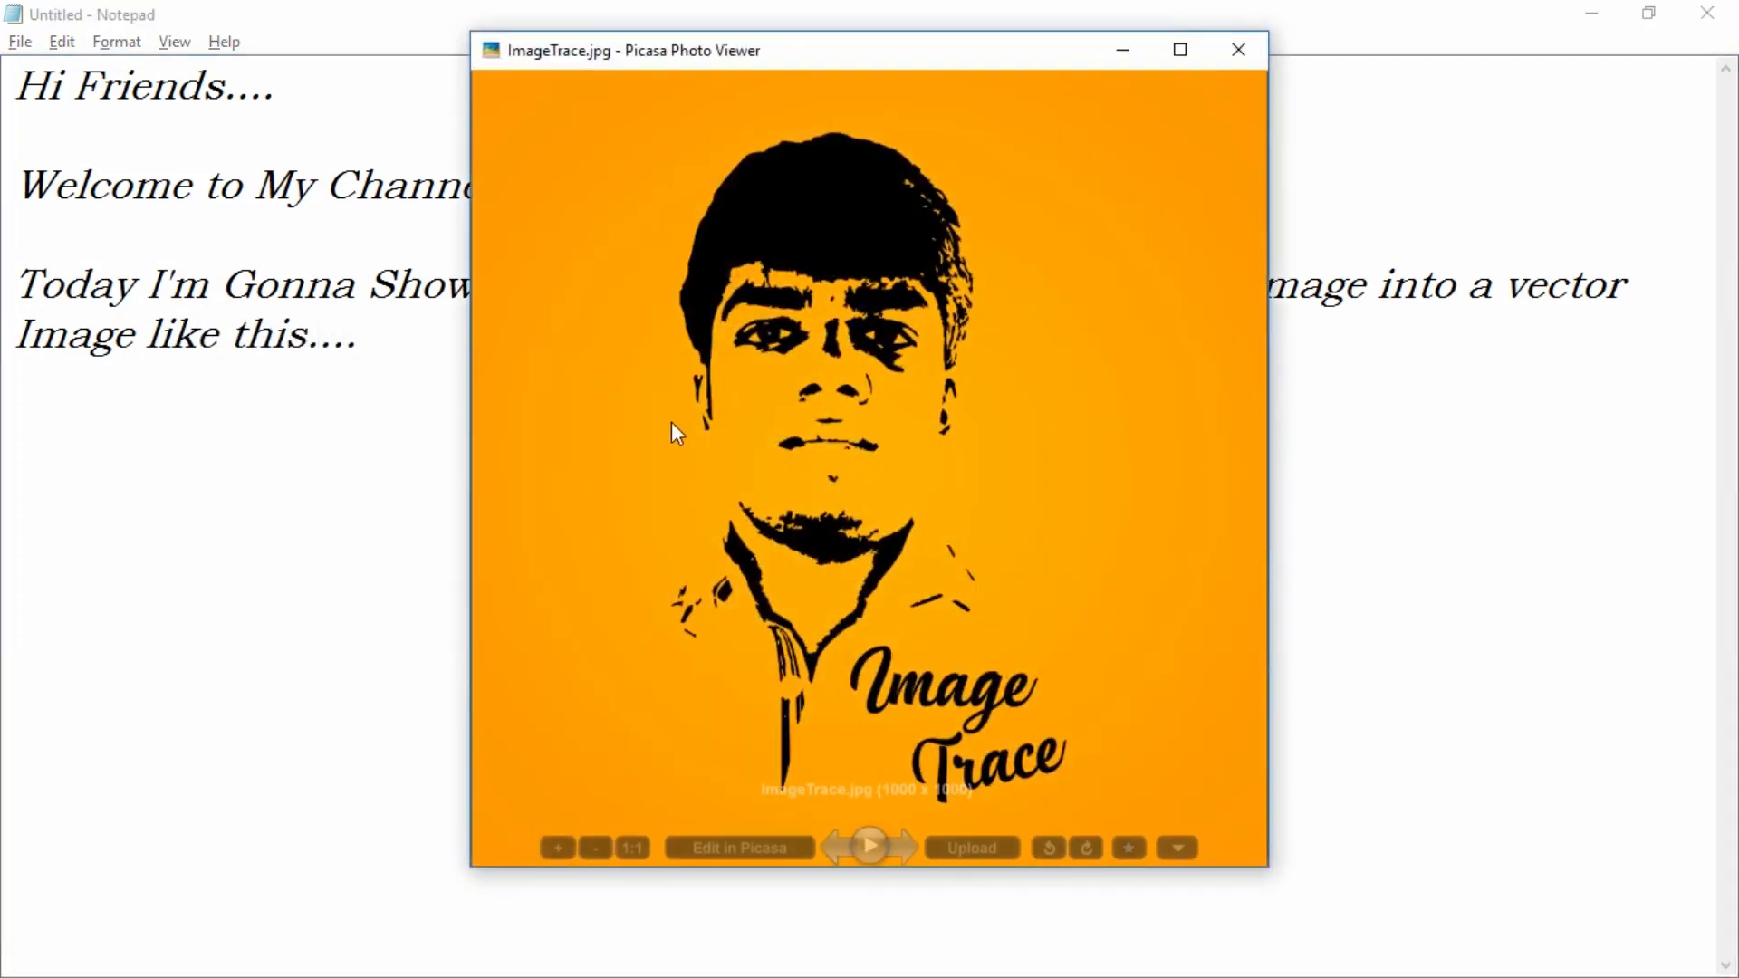
{"action": "key", "text": "Escape"}
{"action": "key", "text": "alt+Tab"}
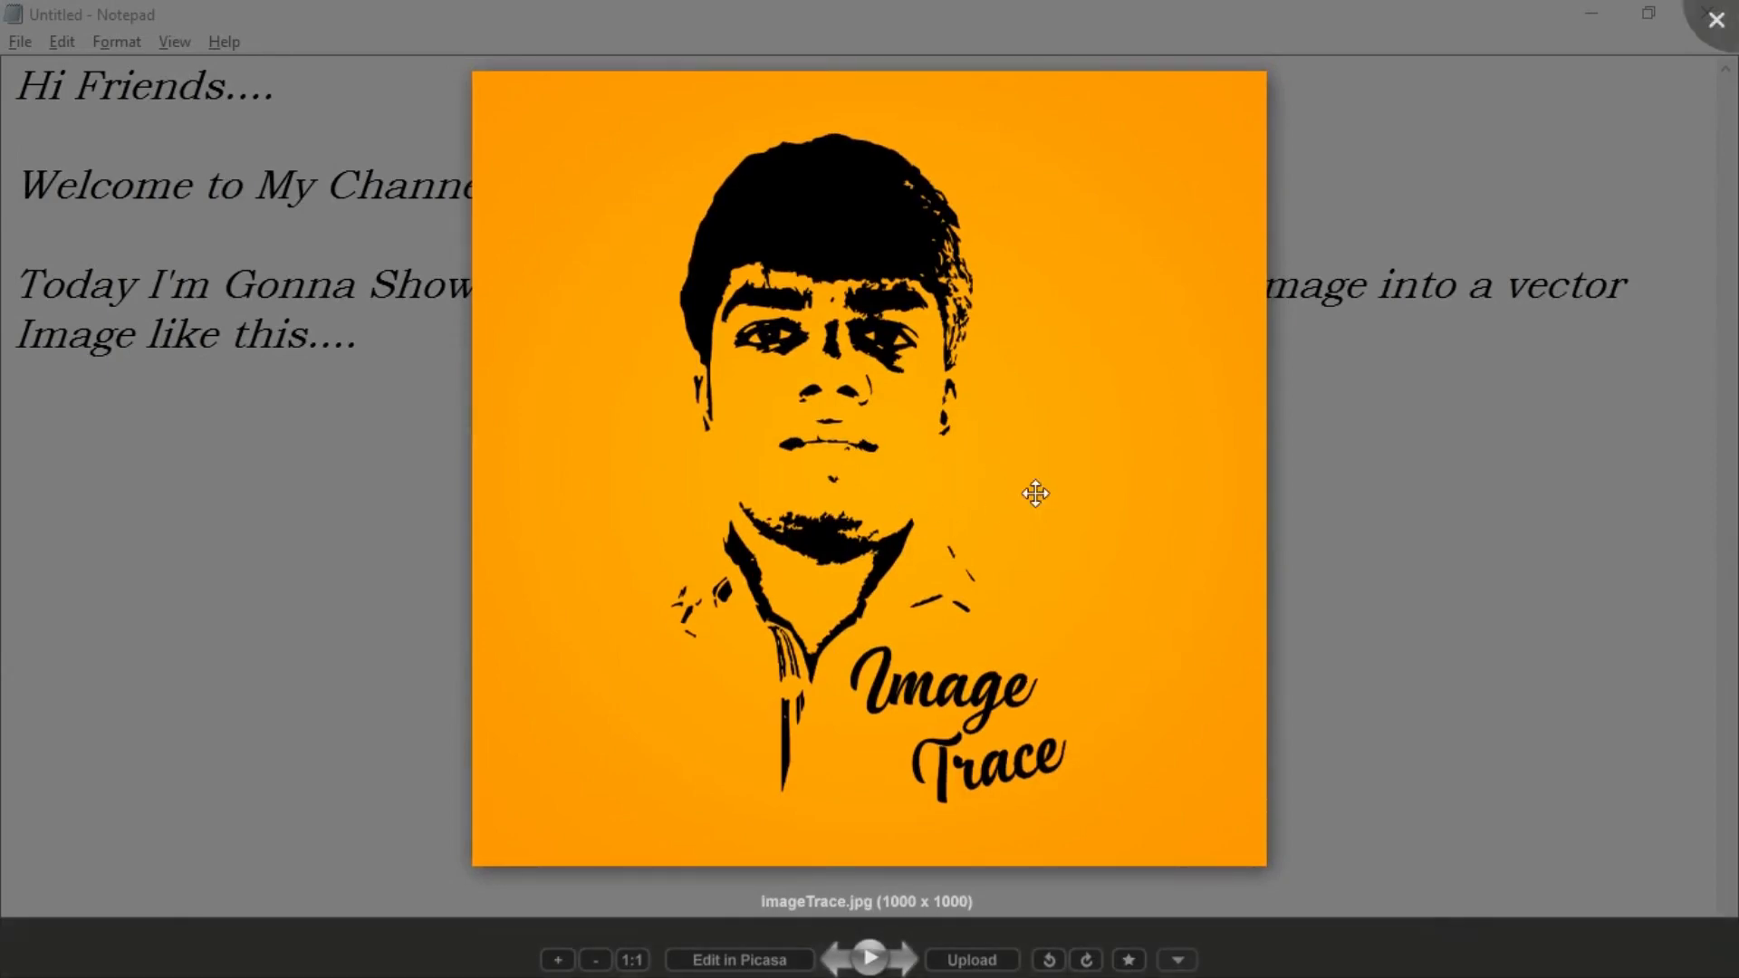
{"action": "left_click", "coordinate": [1336, 416]}
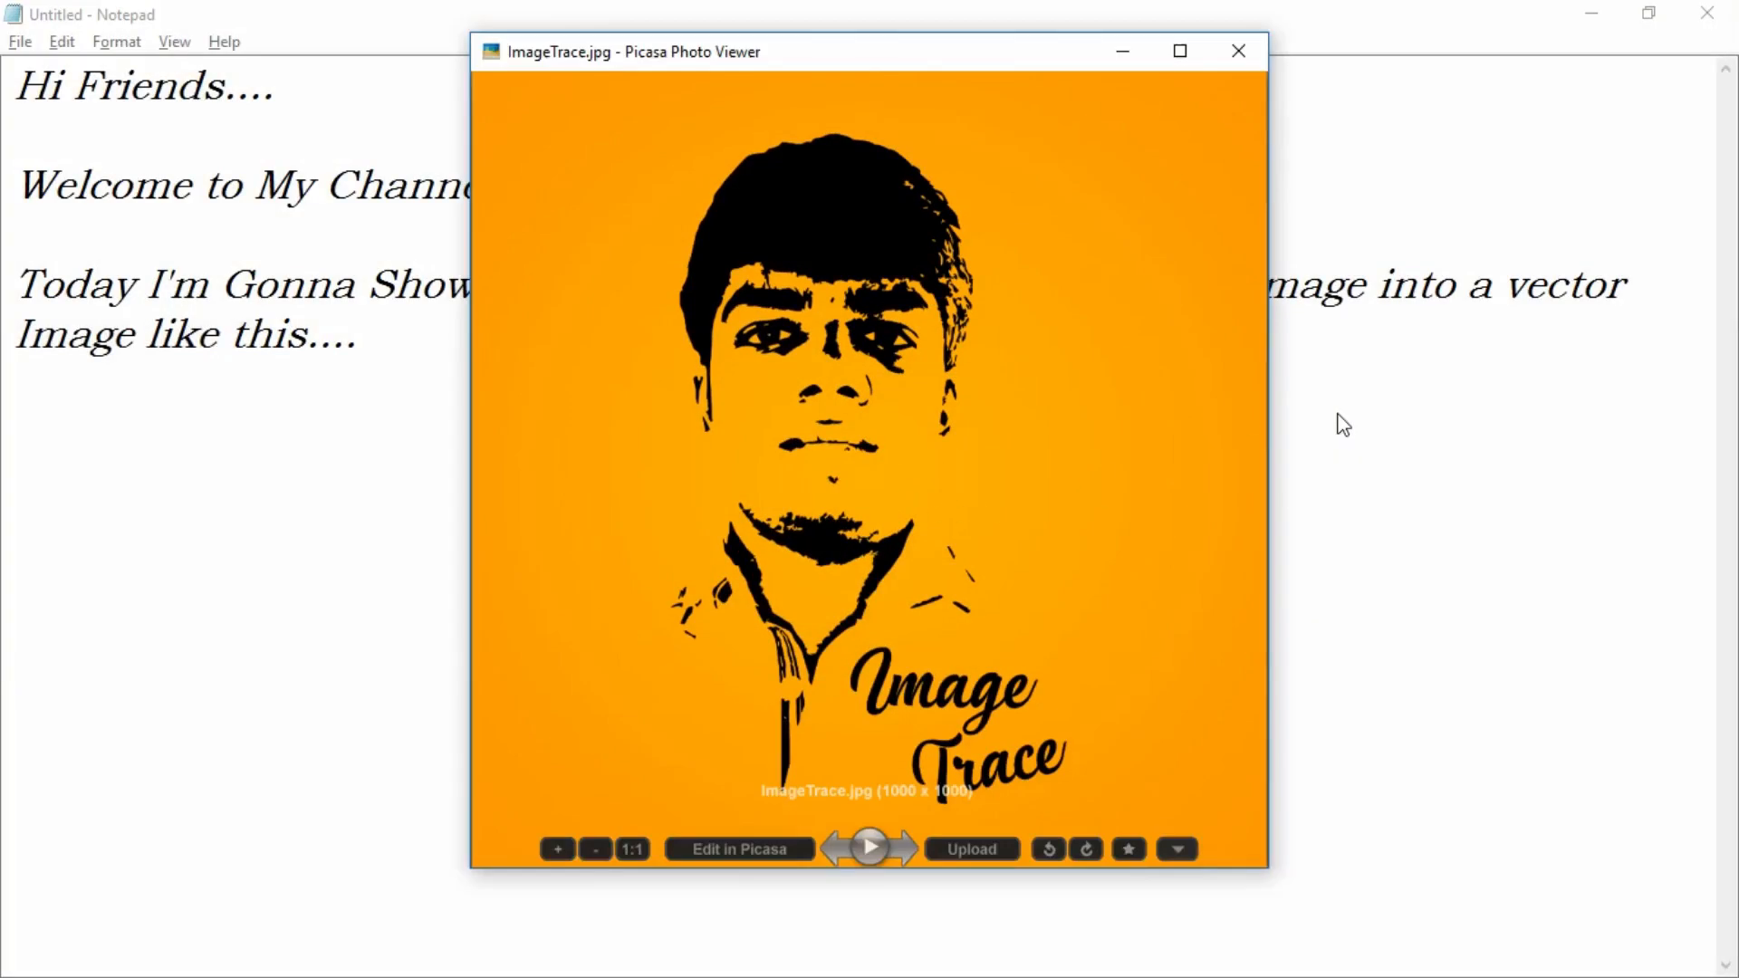
{"action": "left_click", "coordinate": [1115, 58]}
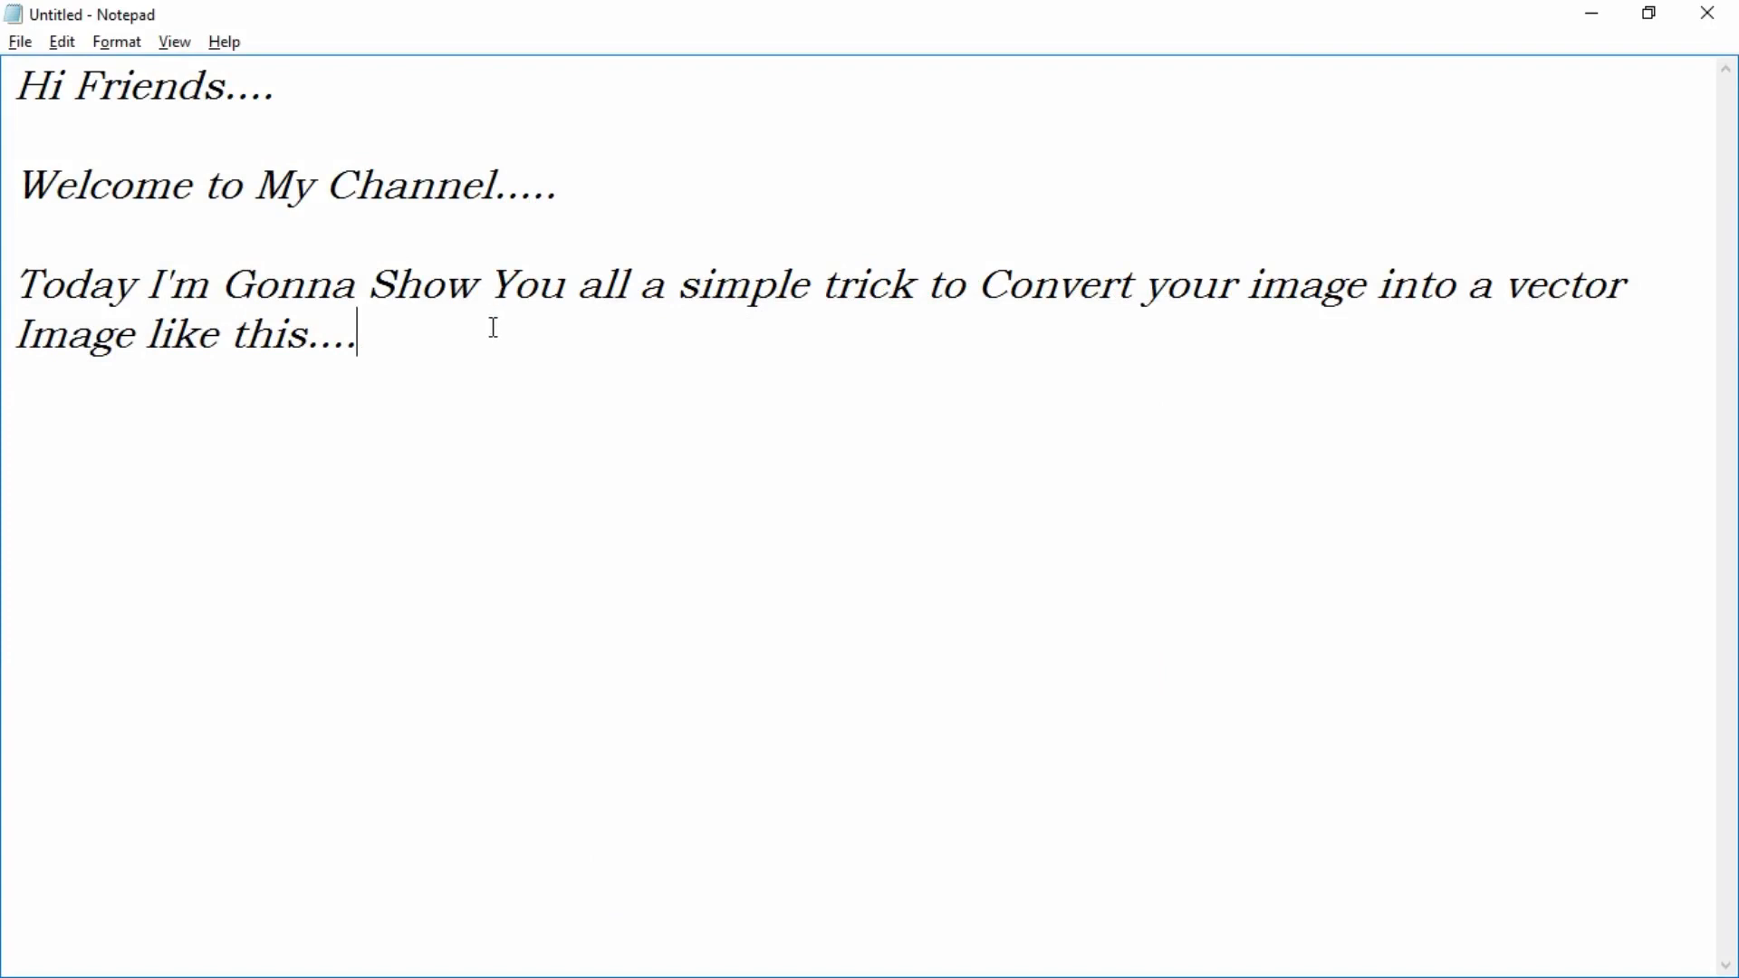
Add "By Using Image Trace on Adobe Illustrator...." after "Image like this...." on the same line.
{"action": "type", "text": "By Using I"}
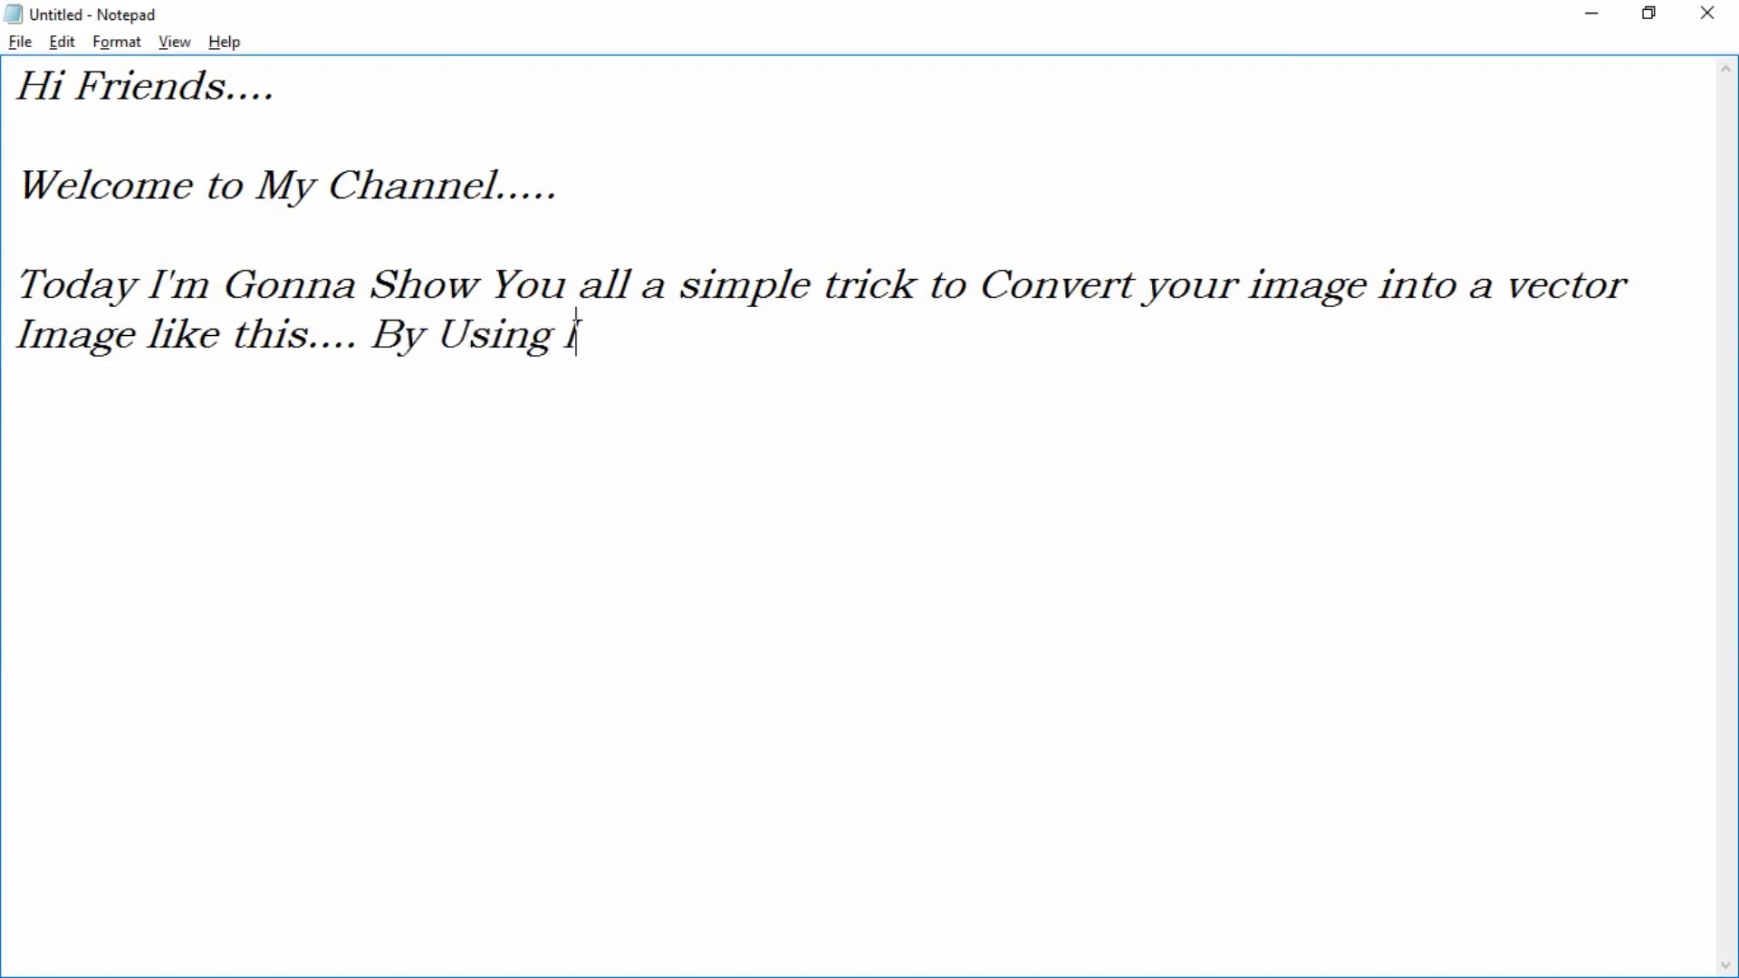
{"action": "type", "text": "mage TRace"}
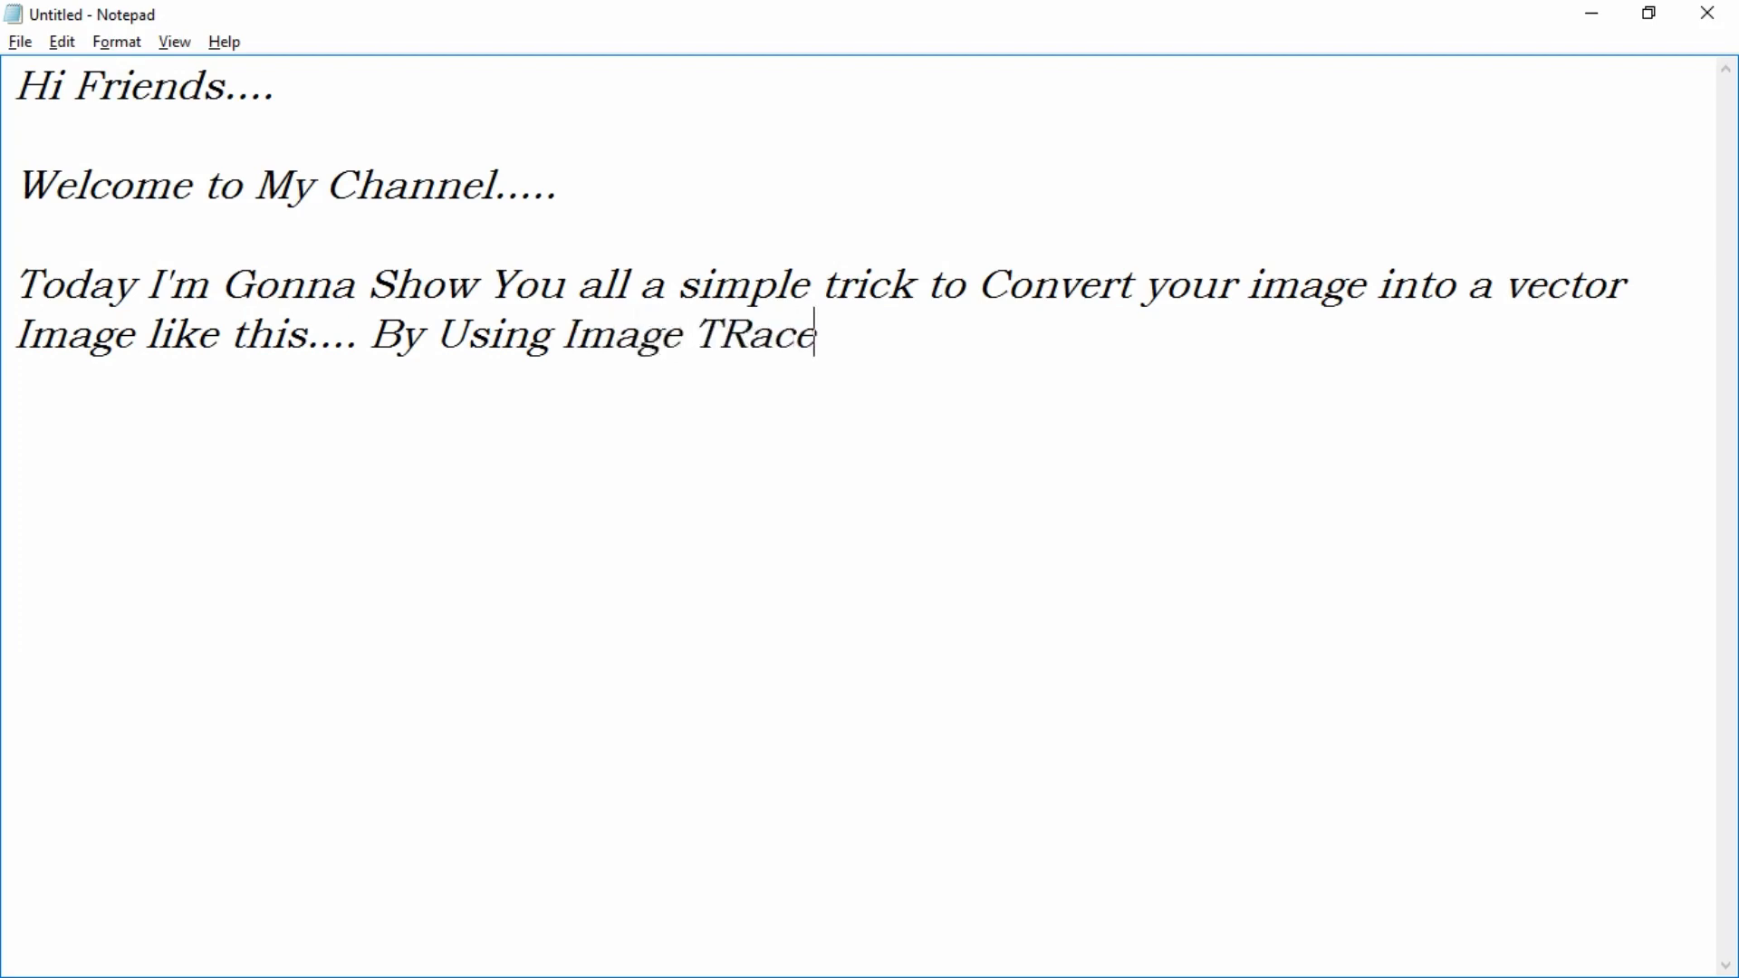
{"action": "key", "text": "BackSpace"}
{"action": "key", "text": "BackSpace"}
{"action": "key", "text": "BackSpace"}
{"action": "key", "text": "BackSpace"}
{"action": "type", "text": "tac"}
{"action": "key", "text": "BackSpace"}
{"action": "key", "text": "BackSpace"}
{"action": "key", "text": "BackSpace"}
{"action": "type", "text": "race i"}
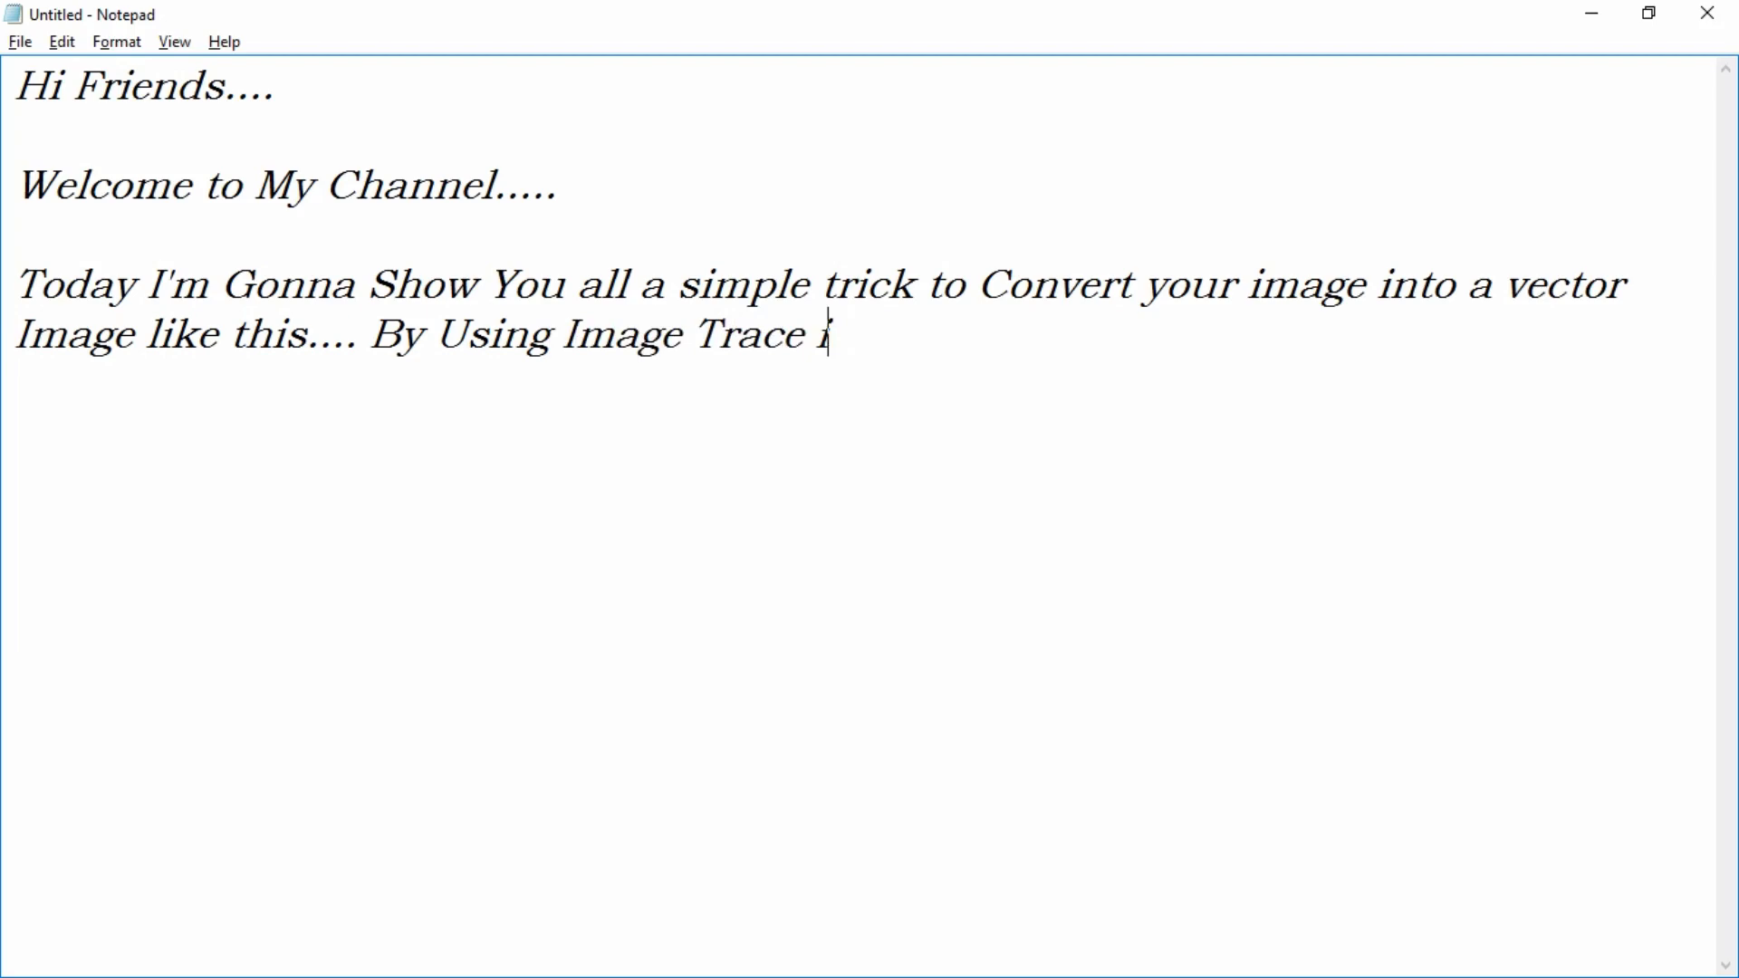
{"action": "key", "text": "BackSpace"}
{"action": "type", "text": "on Adobe"}
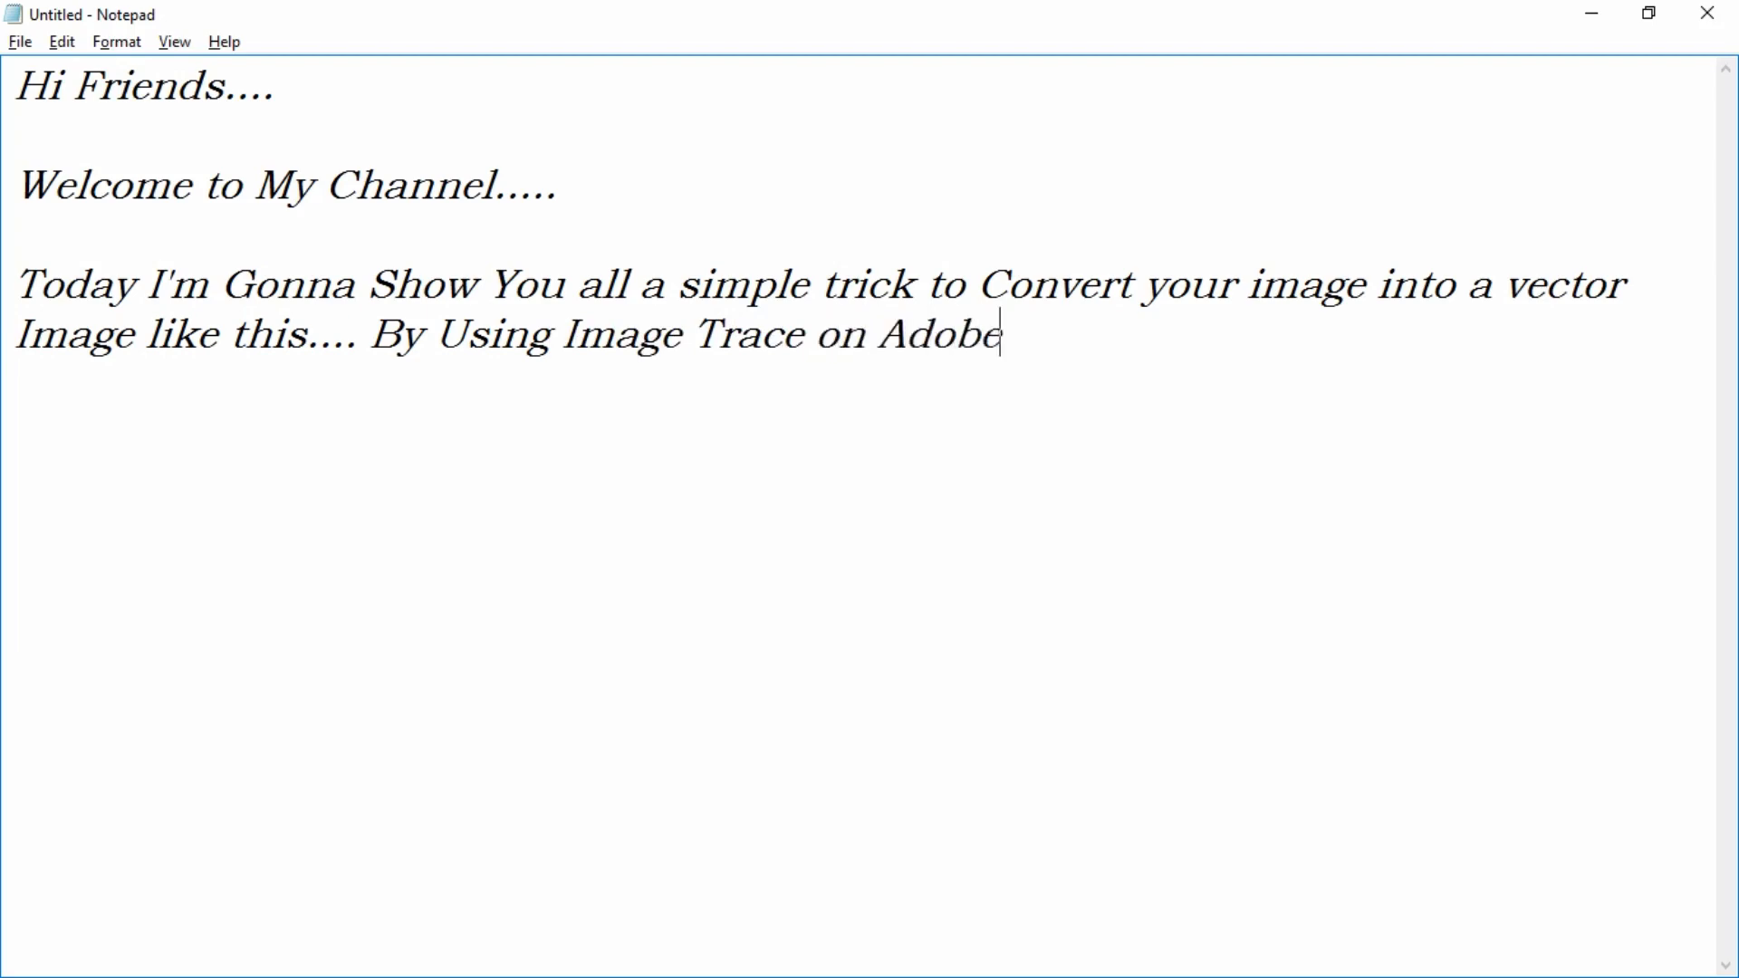
{"action": "type", "text": " Illustrator...."}
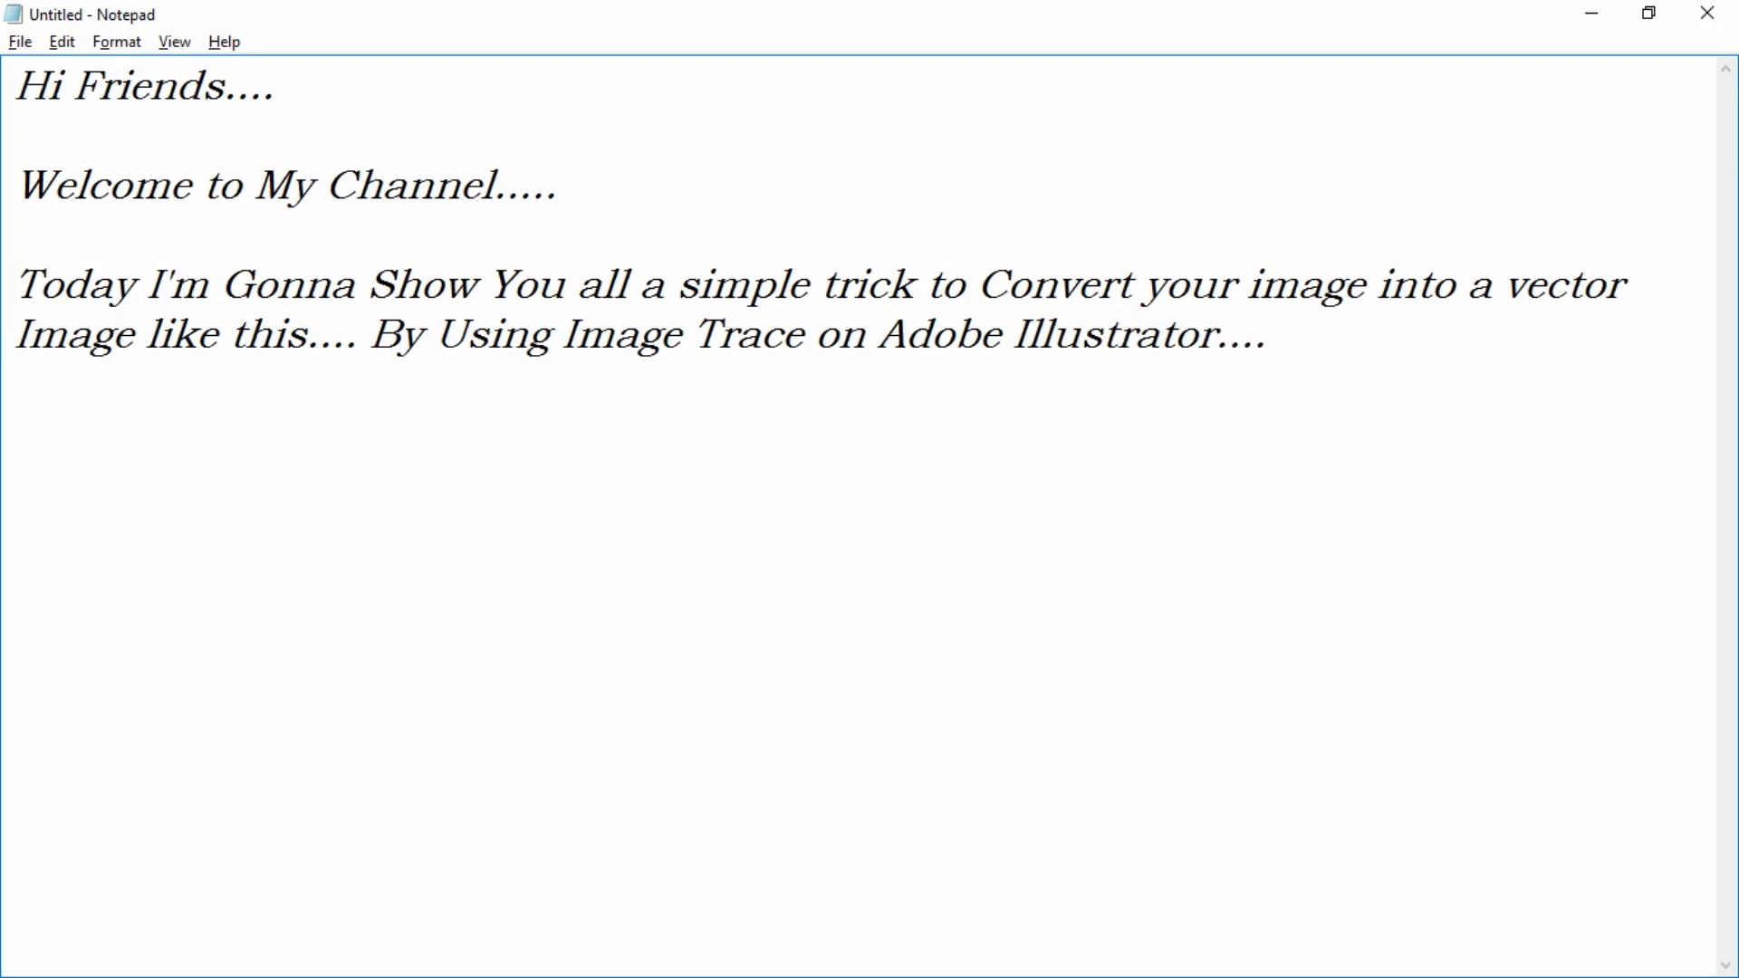
Write a new paragraph reading "By This you can use your image as your logo also...".
{"action": "type", "text": "By This you"}
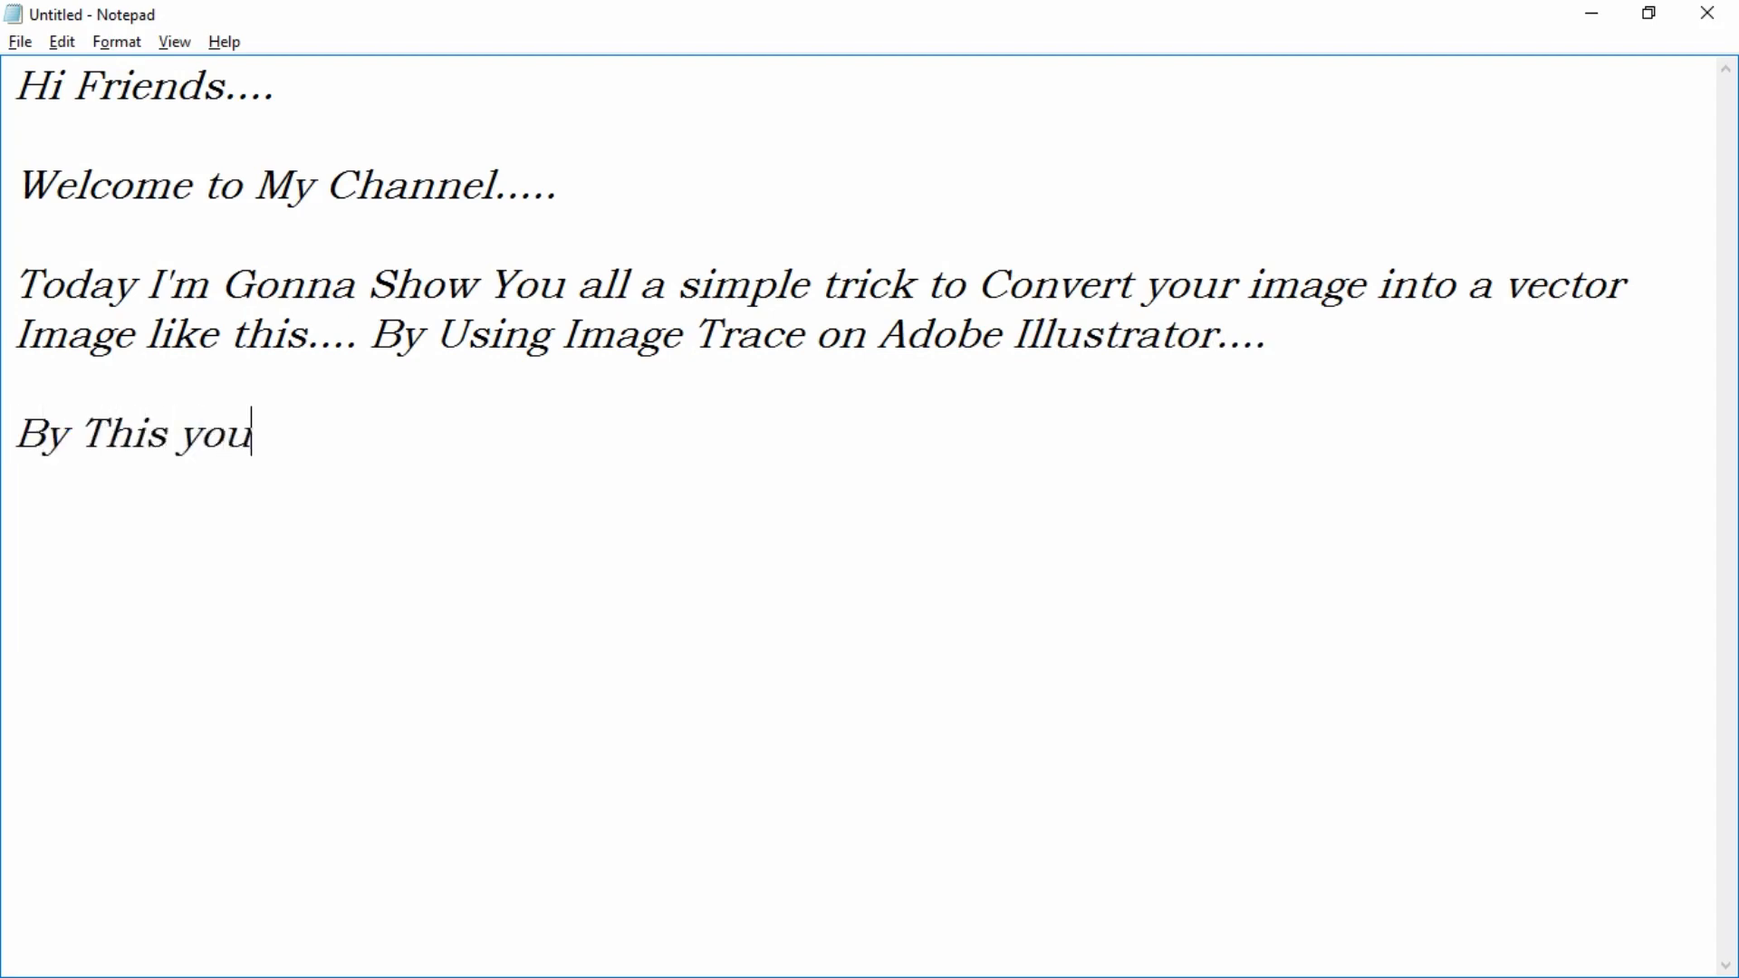
{"action": "type", "text": " can use"}
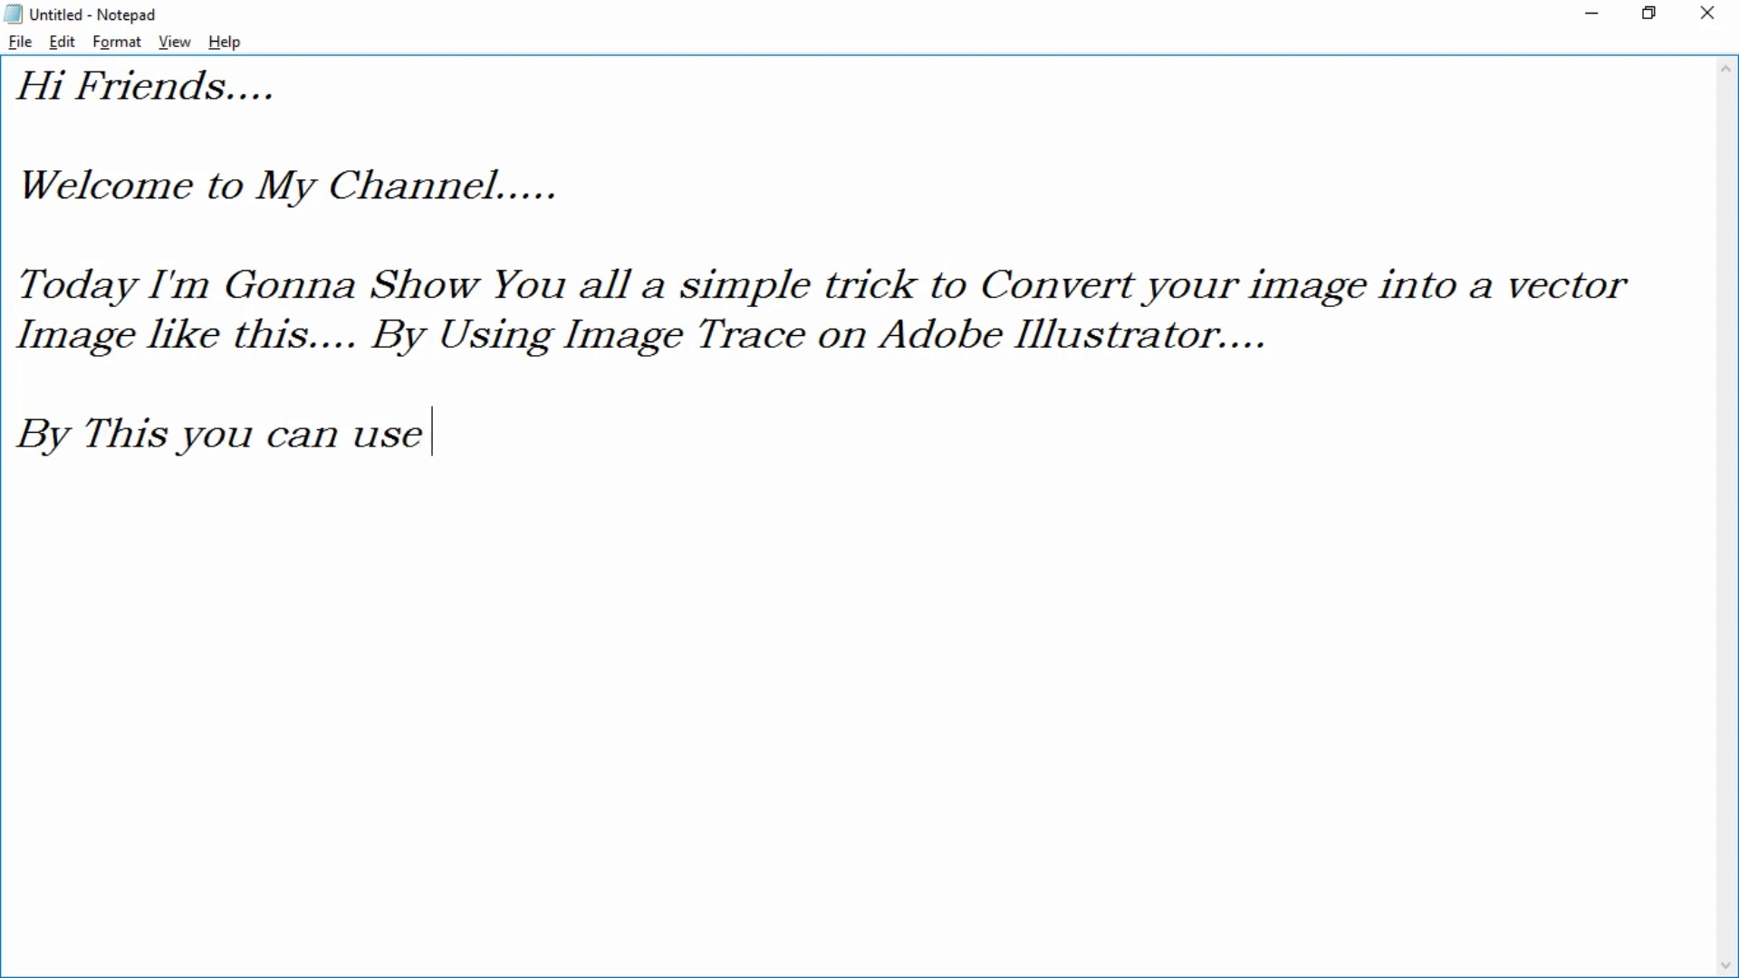
{"action": "type", "text": " your i"}
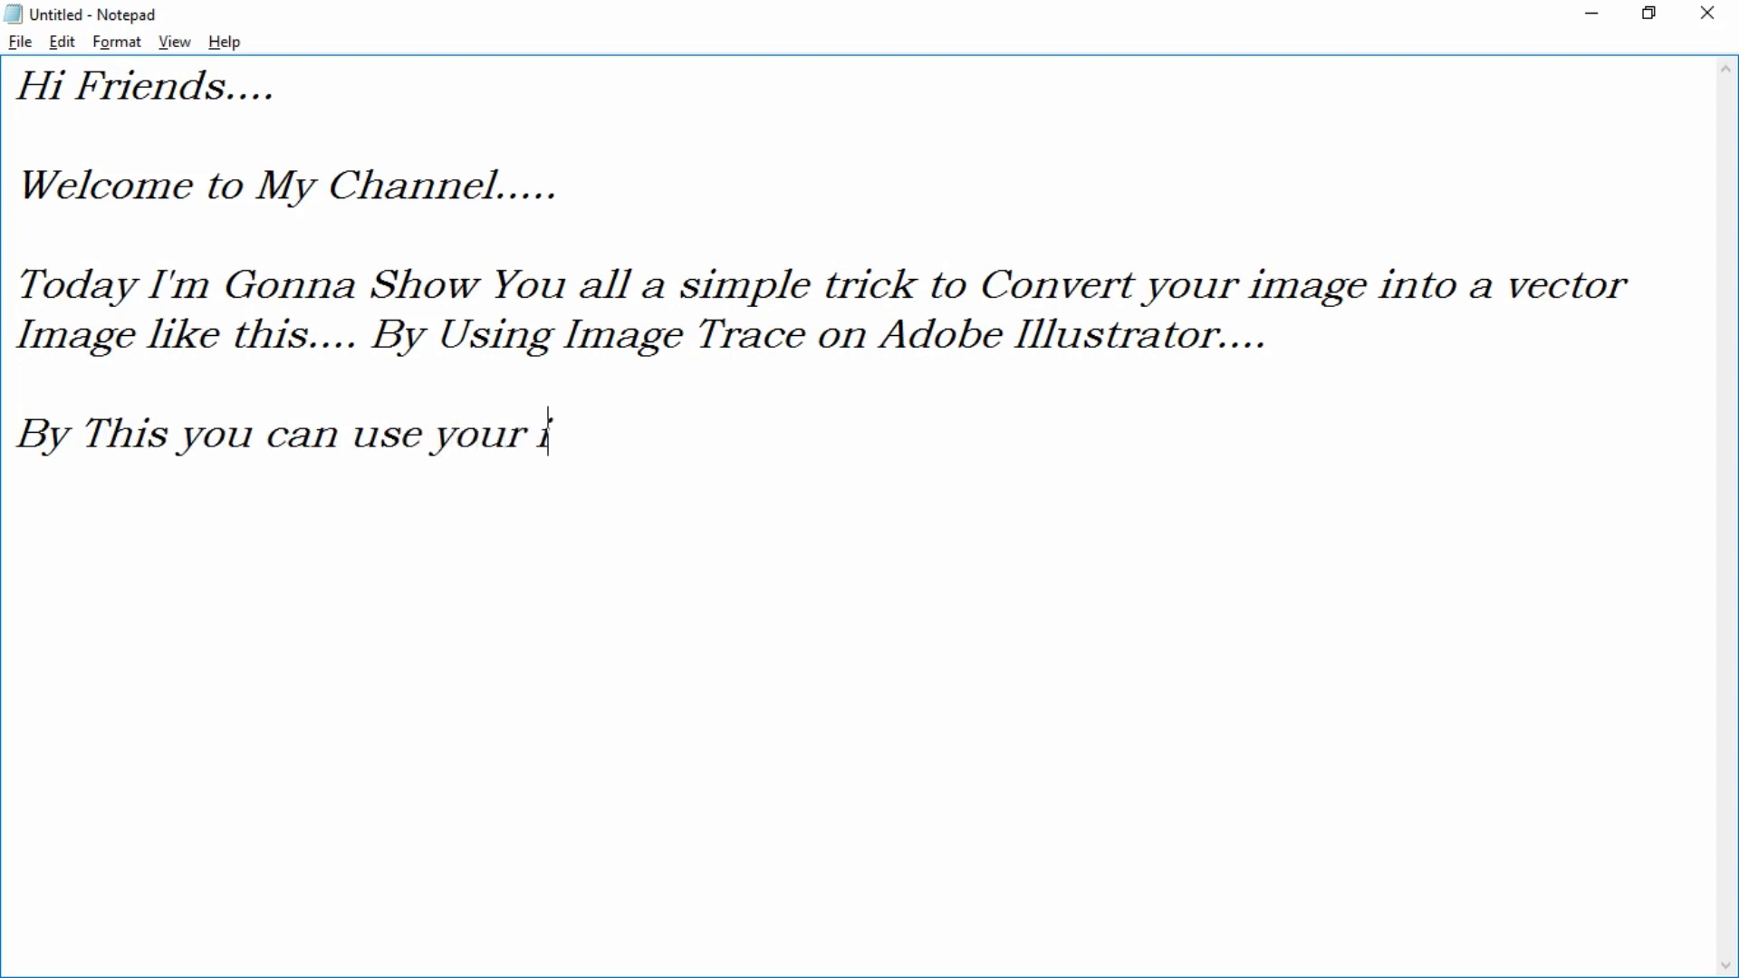
{"action": "type", "text": "mage as"}
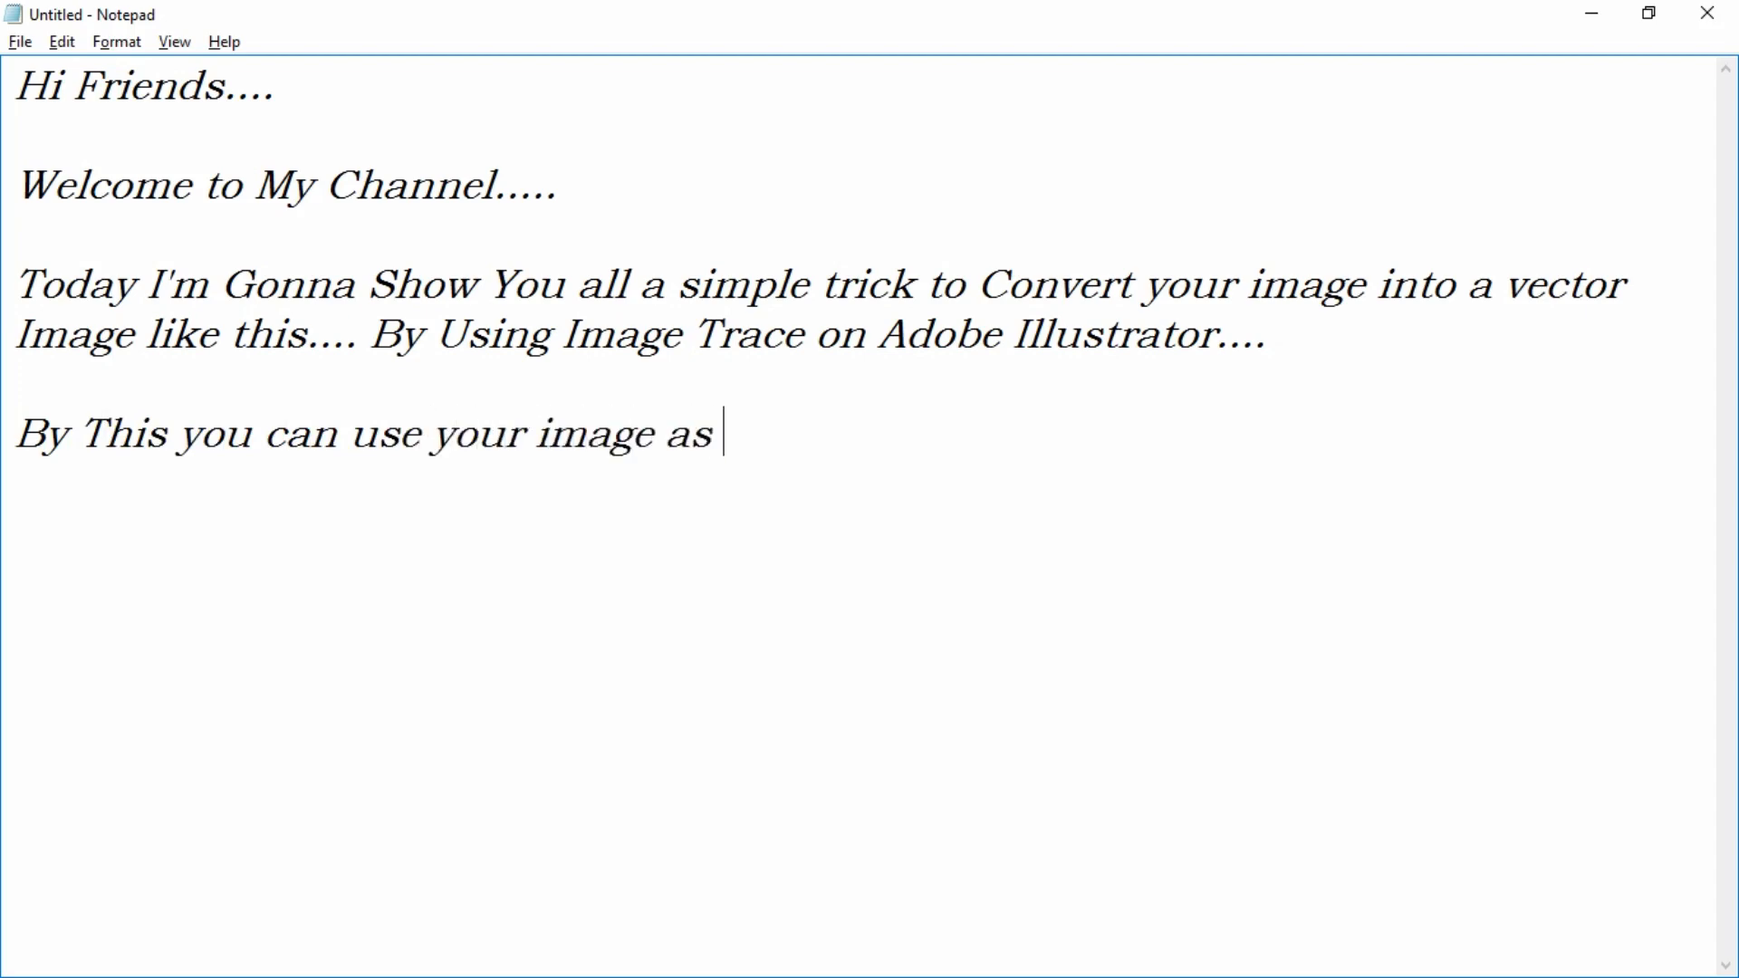
{"action": "type", "text": " yo"}
{"action": "type", "text": "ut"}
{"action": "type", "text": " logo "}
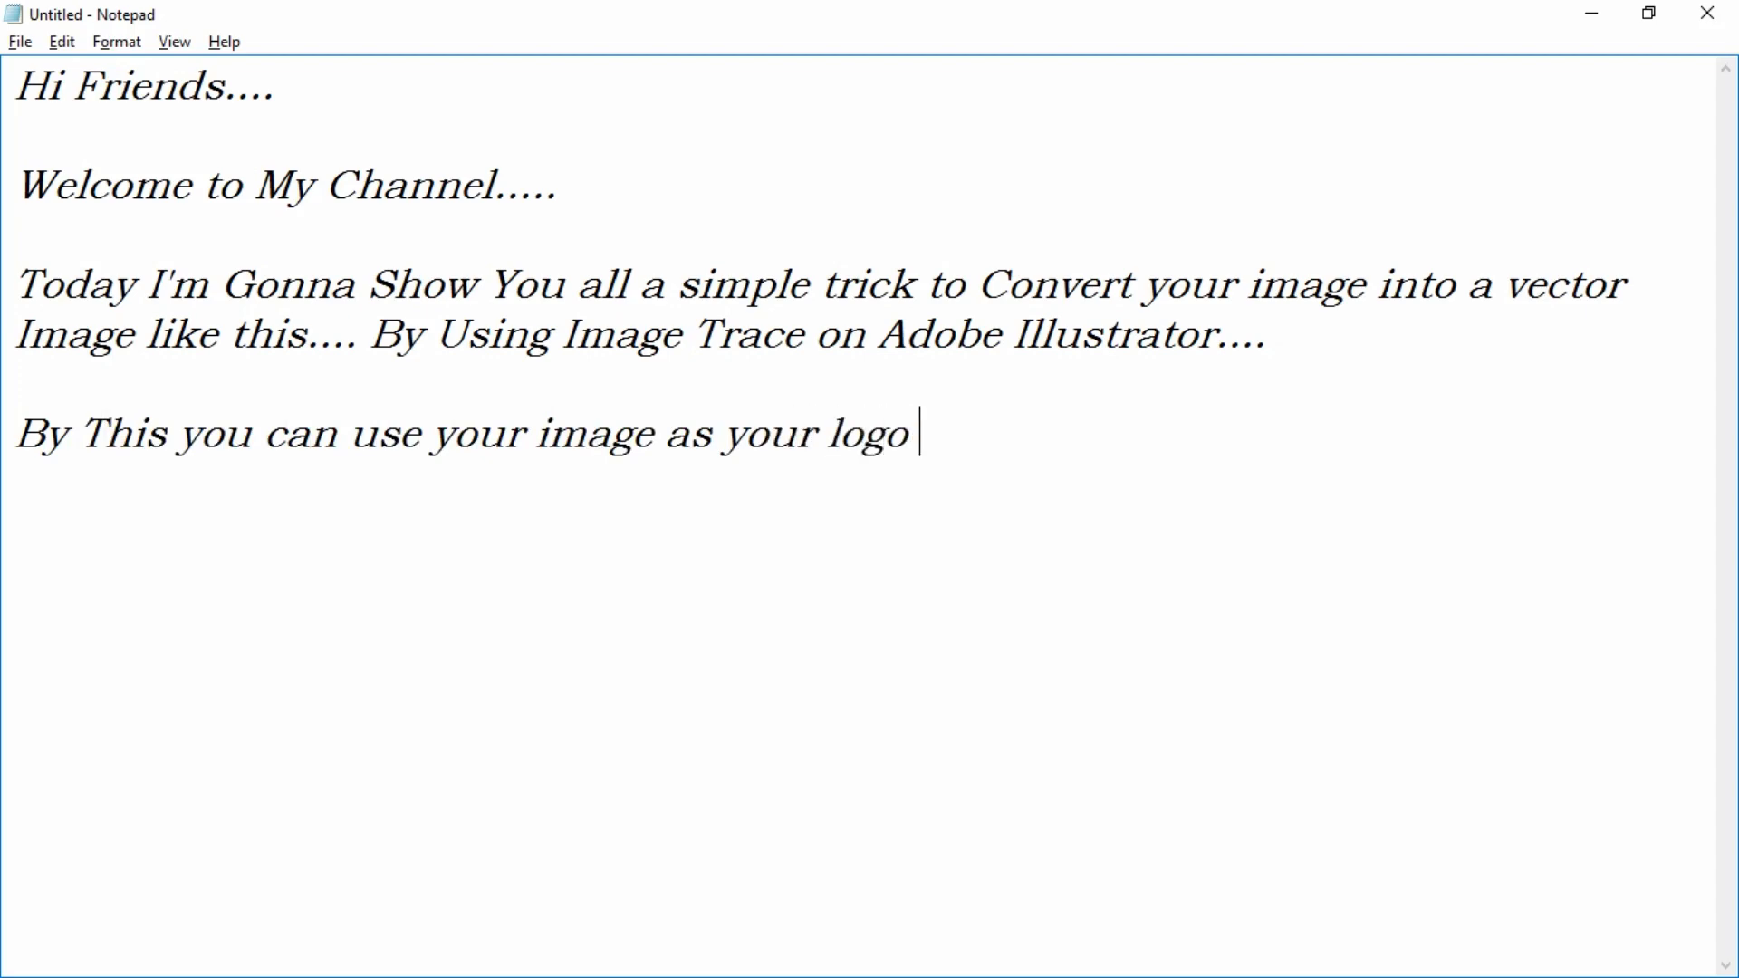
{"action": "type", "text": "asl"}
{"action": "key", "text": "BackSpace"}
{"action": "key", "text": "BackSpace"}
{"action": "type", "text": "lso.."}
Write a closing paragraph reading "Ok... Lets get into the tutorial...!".
{"action": "type", "text": "O"}
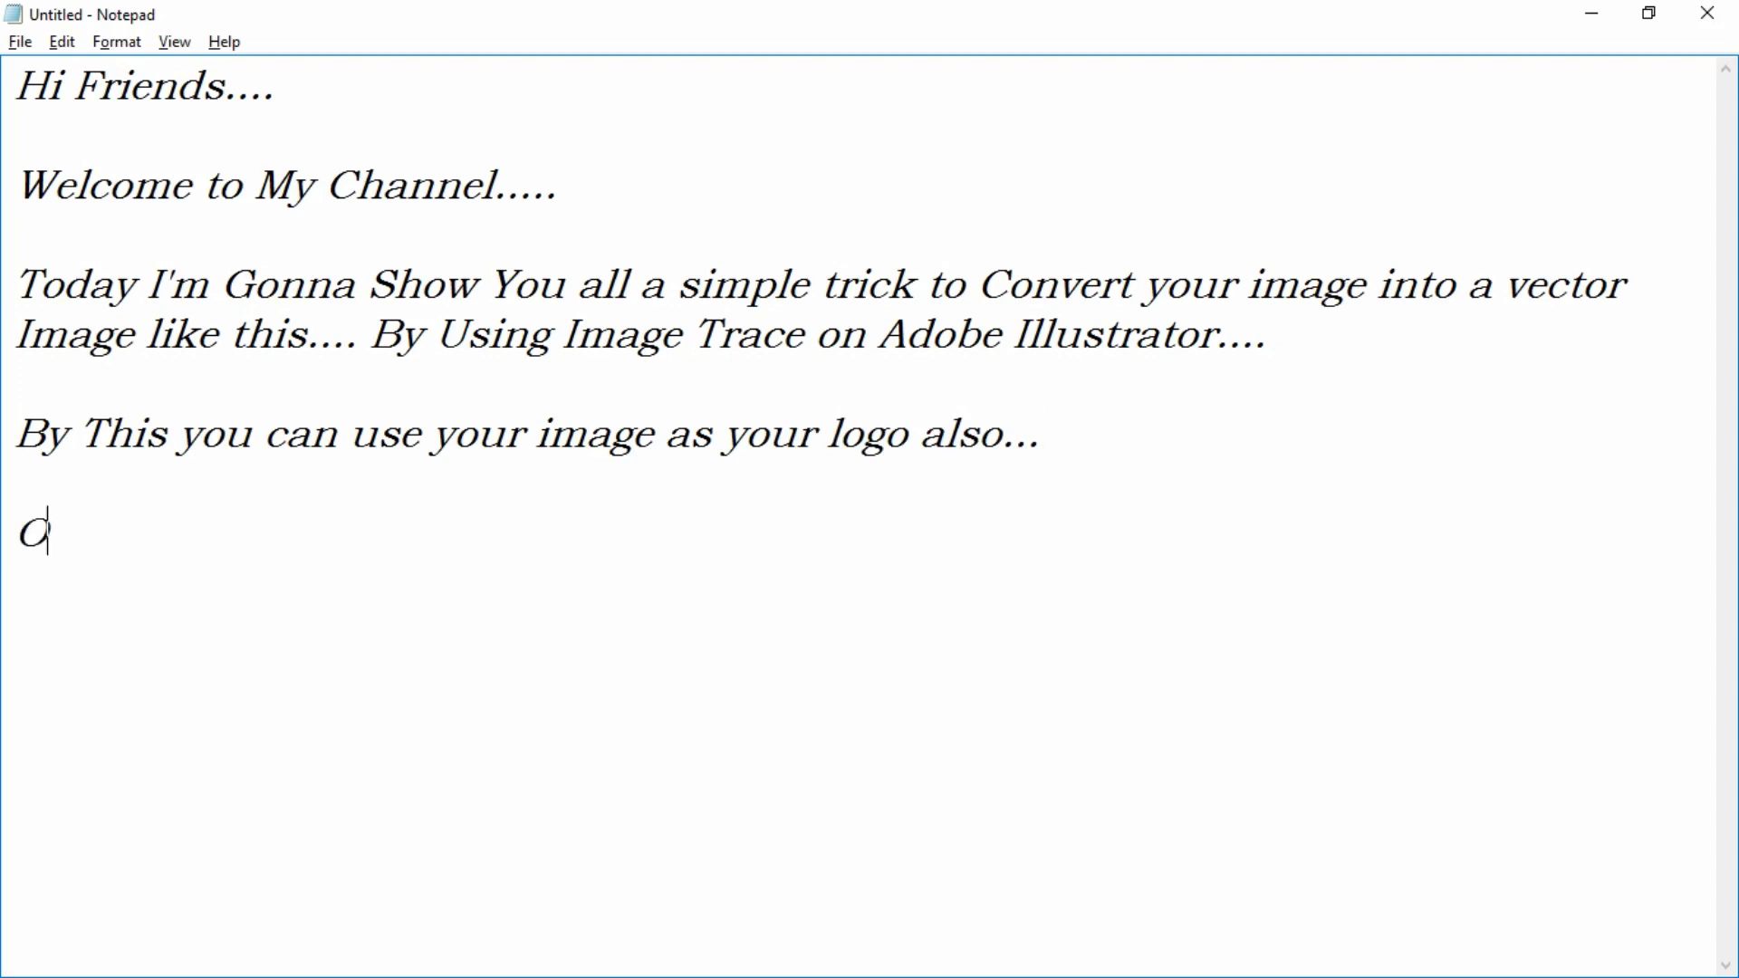
{"action": "type", "text": "k... Lets"}
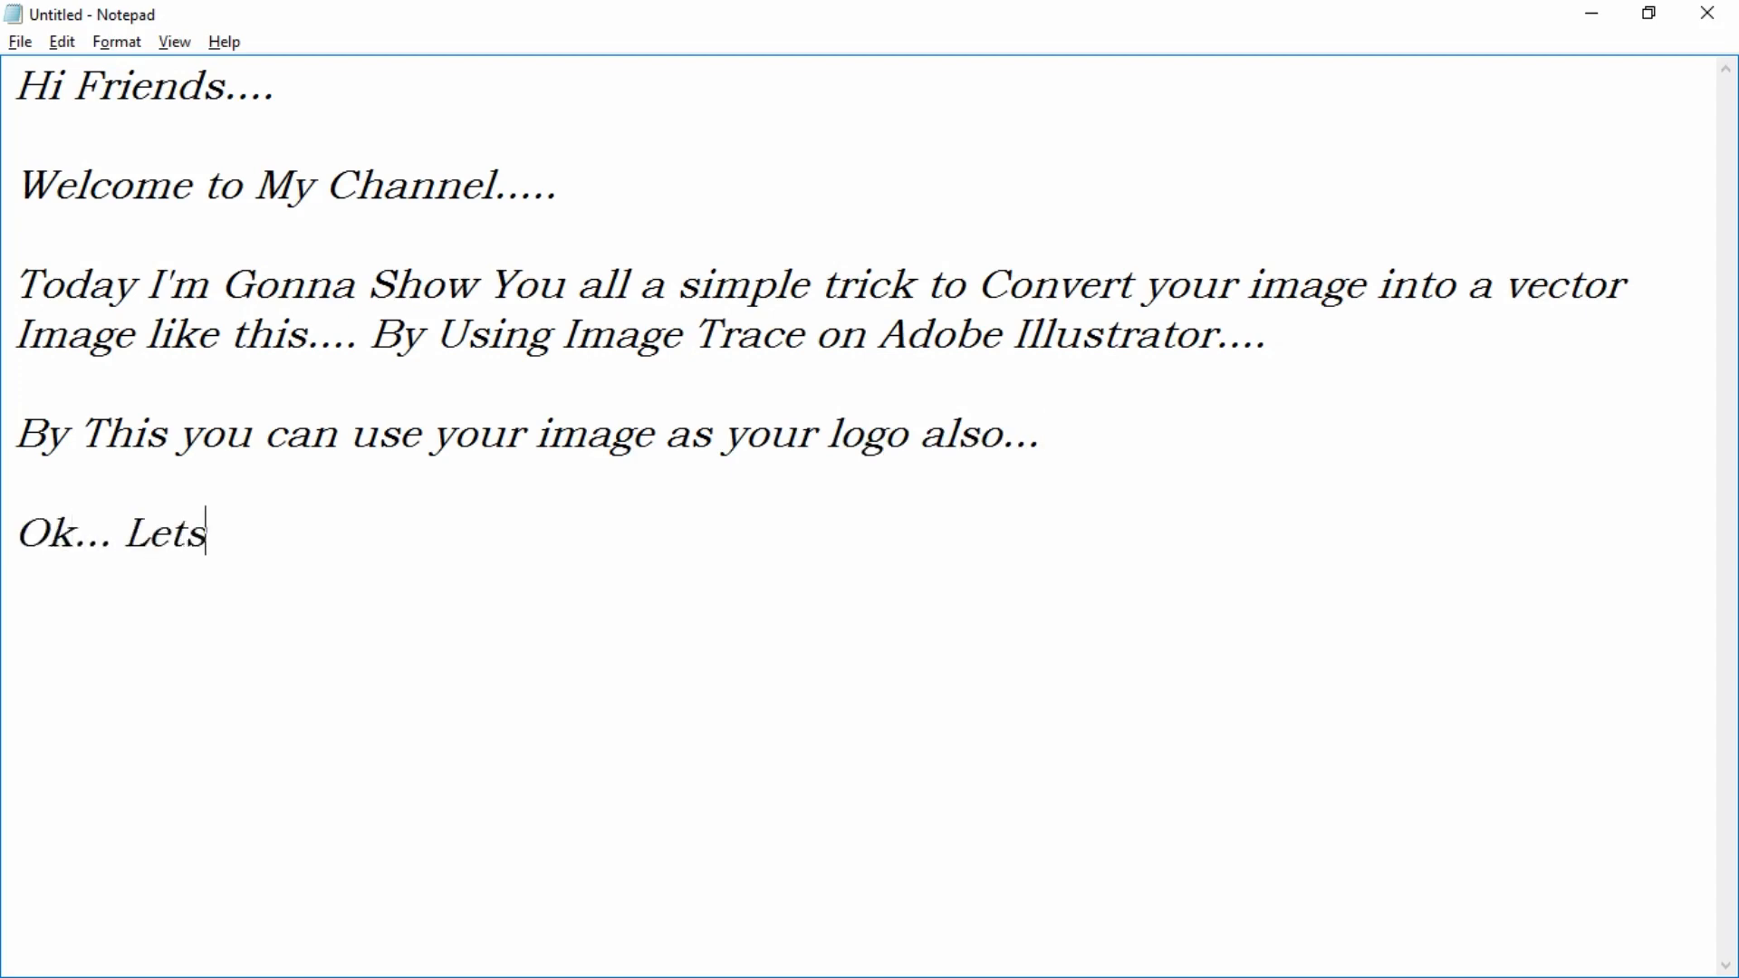
{"action": "type", "text": " get int"}
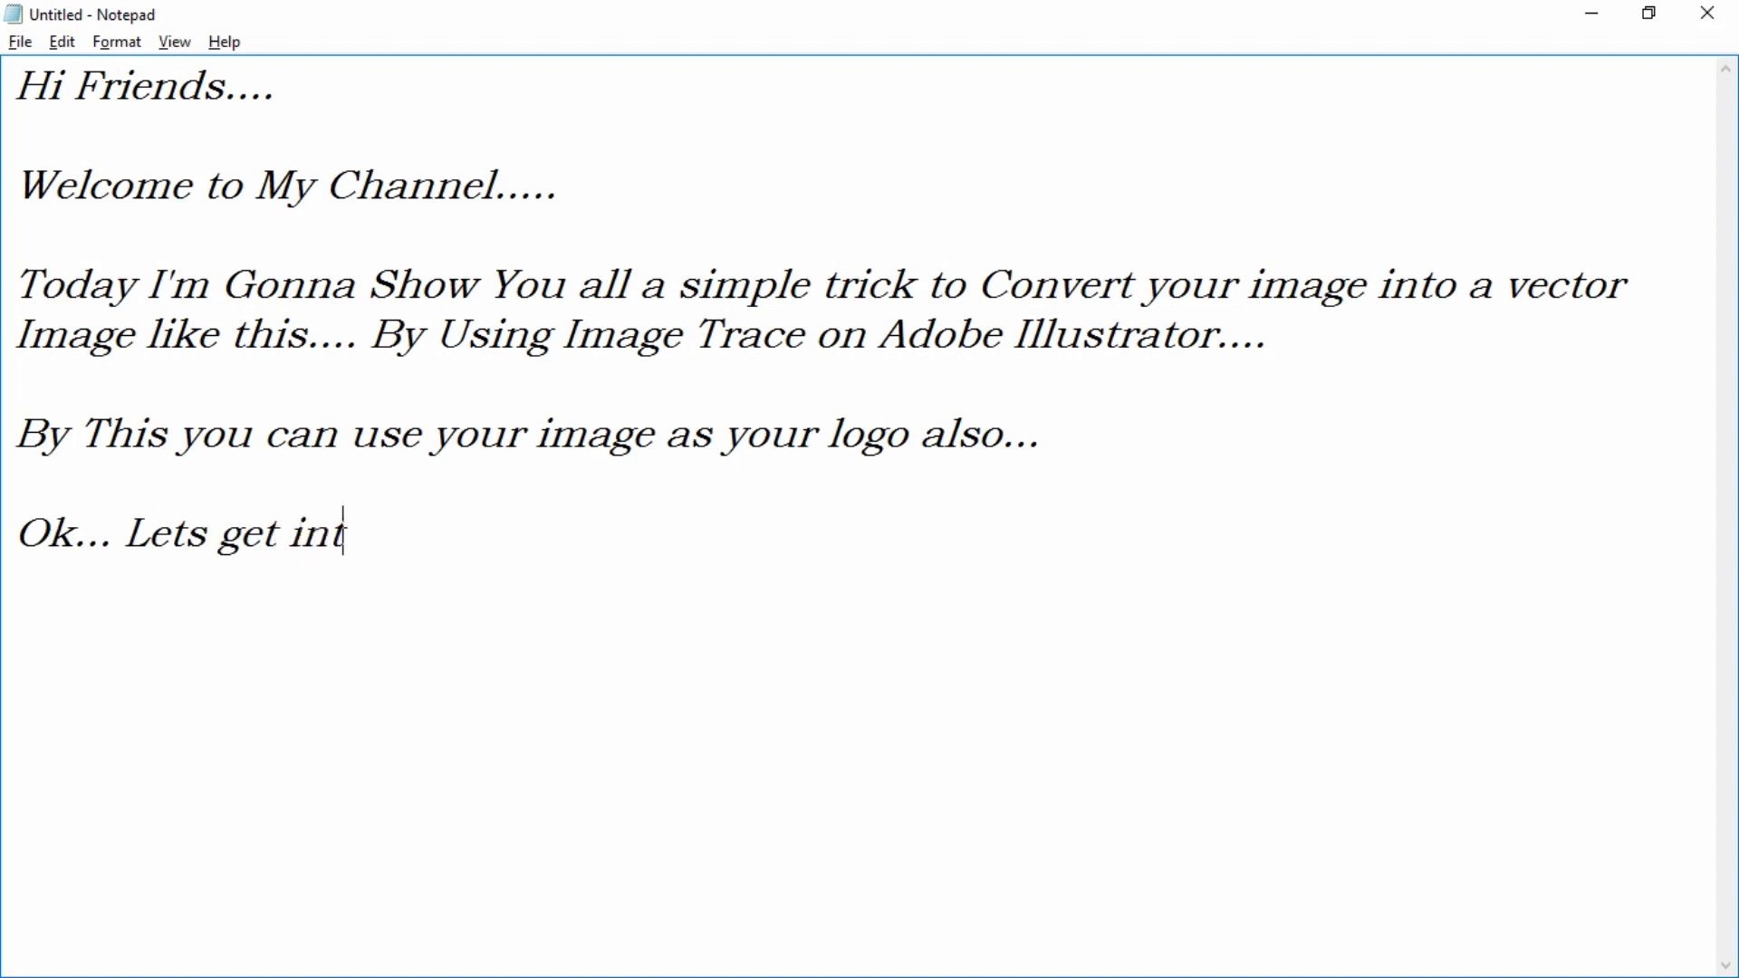
{"action": "type", "text": "o the tutor"}
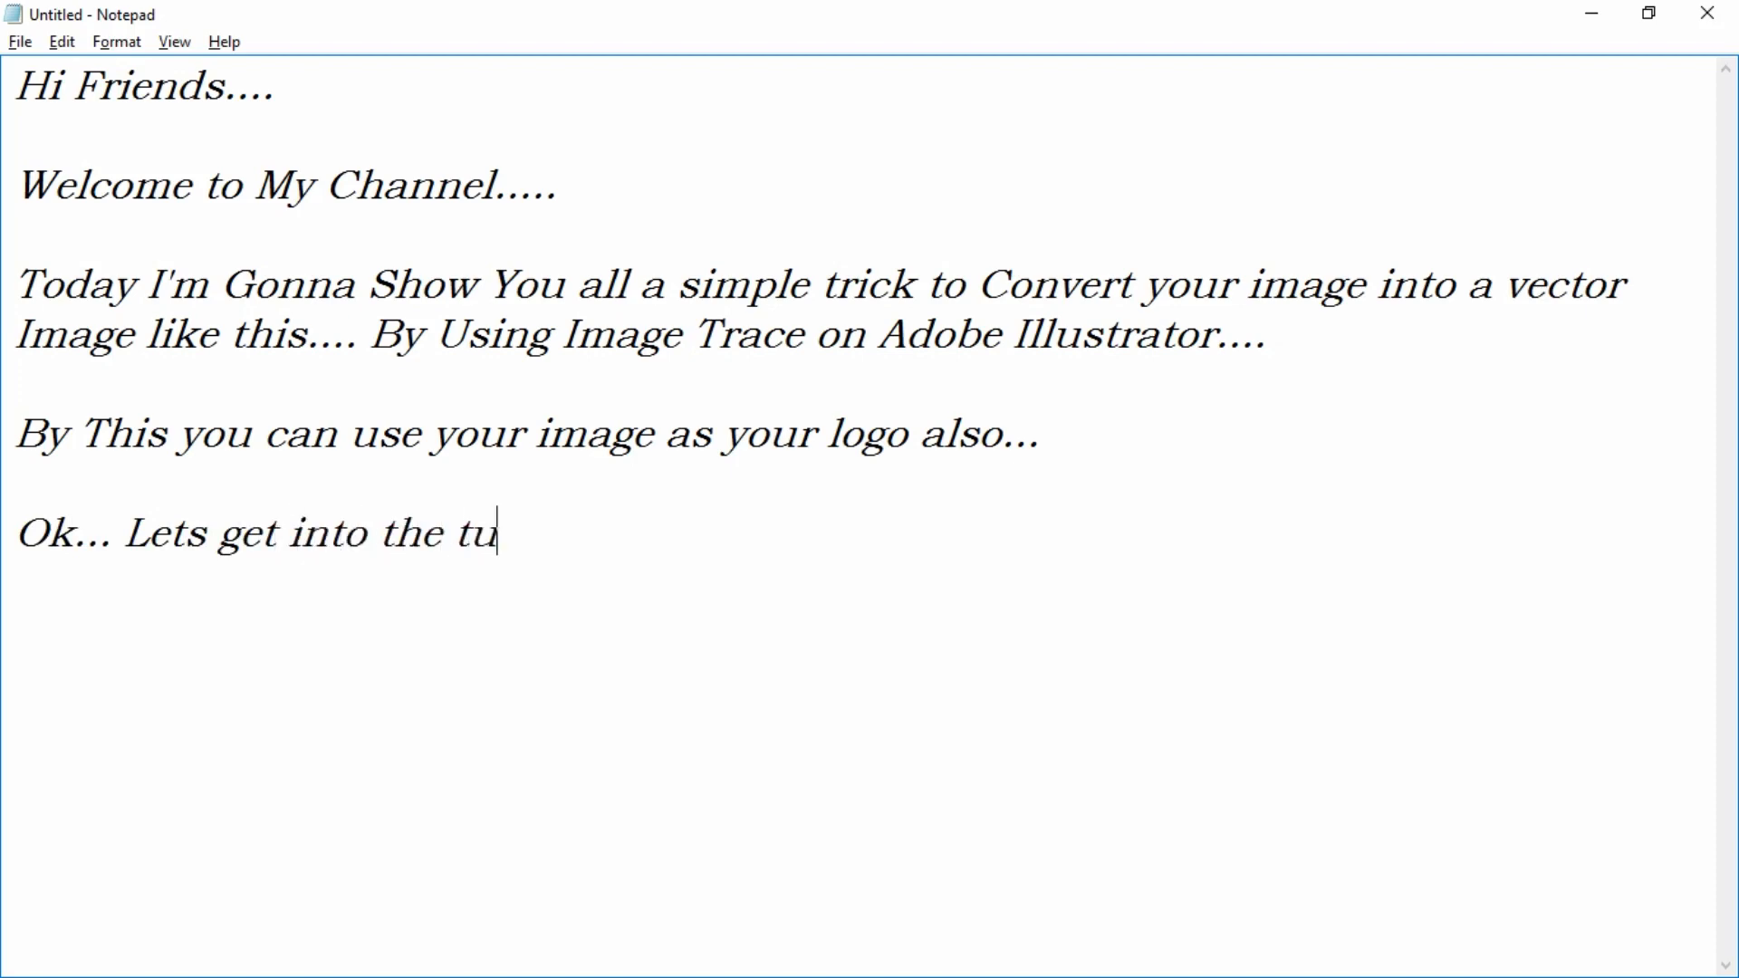
{"action": "key", "text": "BackSpace"}
{"action": "type", "text": "orial..."}
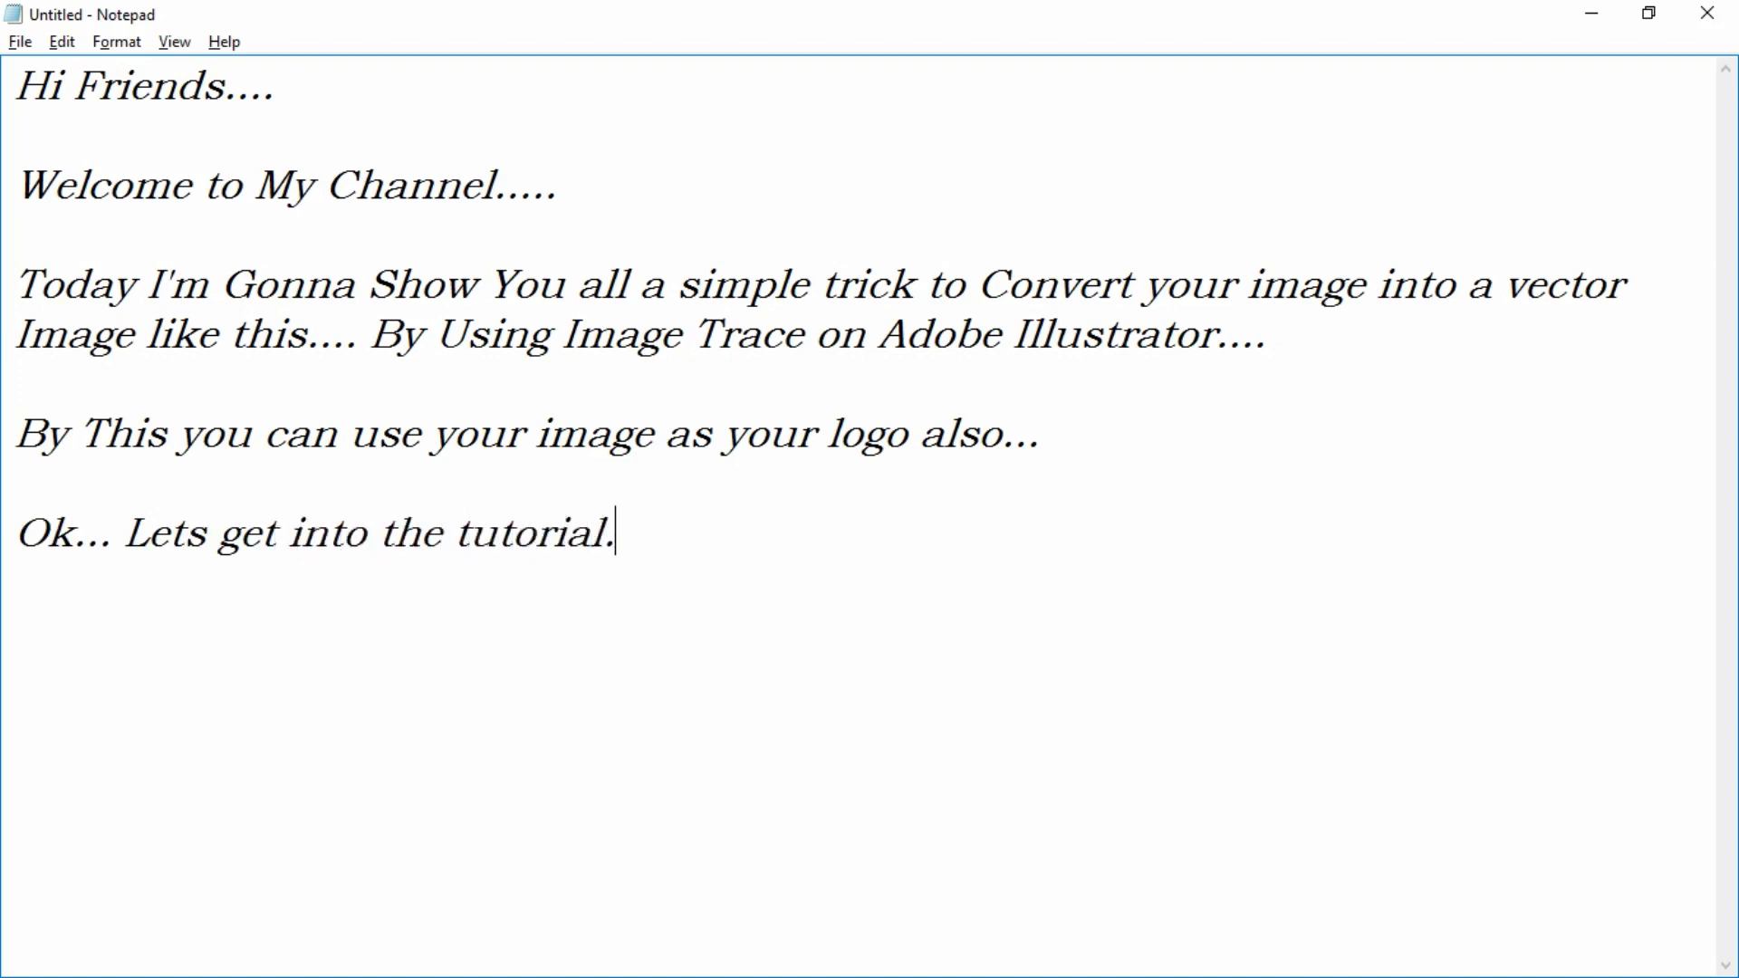
{"action": "type", "text": "..!"}
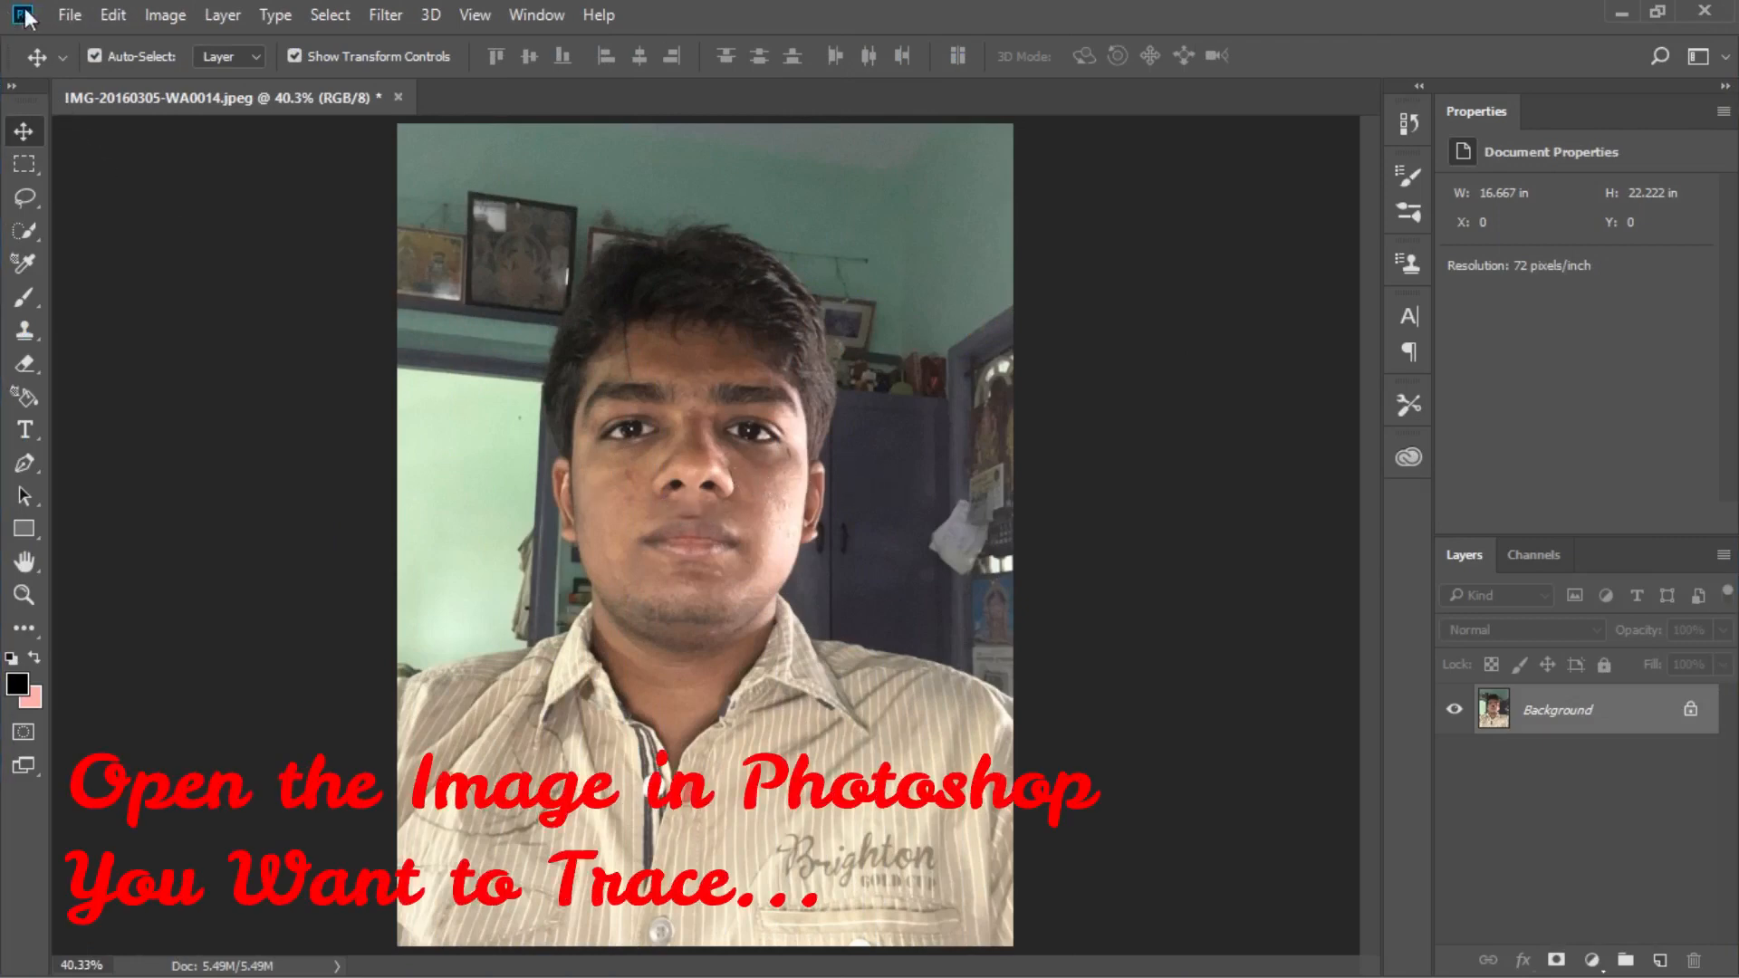
In Photoshop, select the man's shirt, face and hair in the portrait photo with the Quick Selection tool.
{"action": "left_click", "coordinate": [19, 235]}
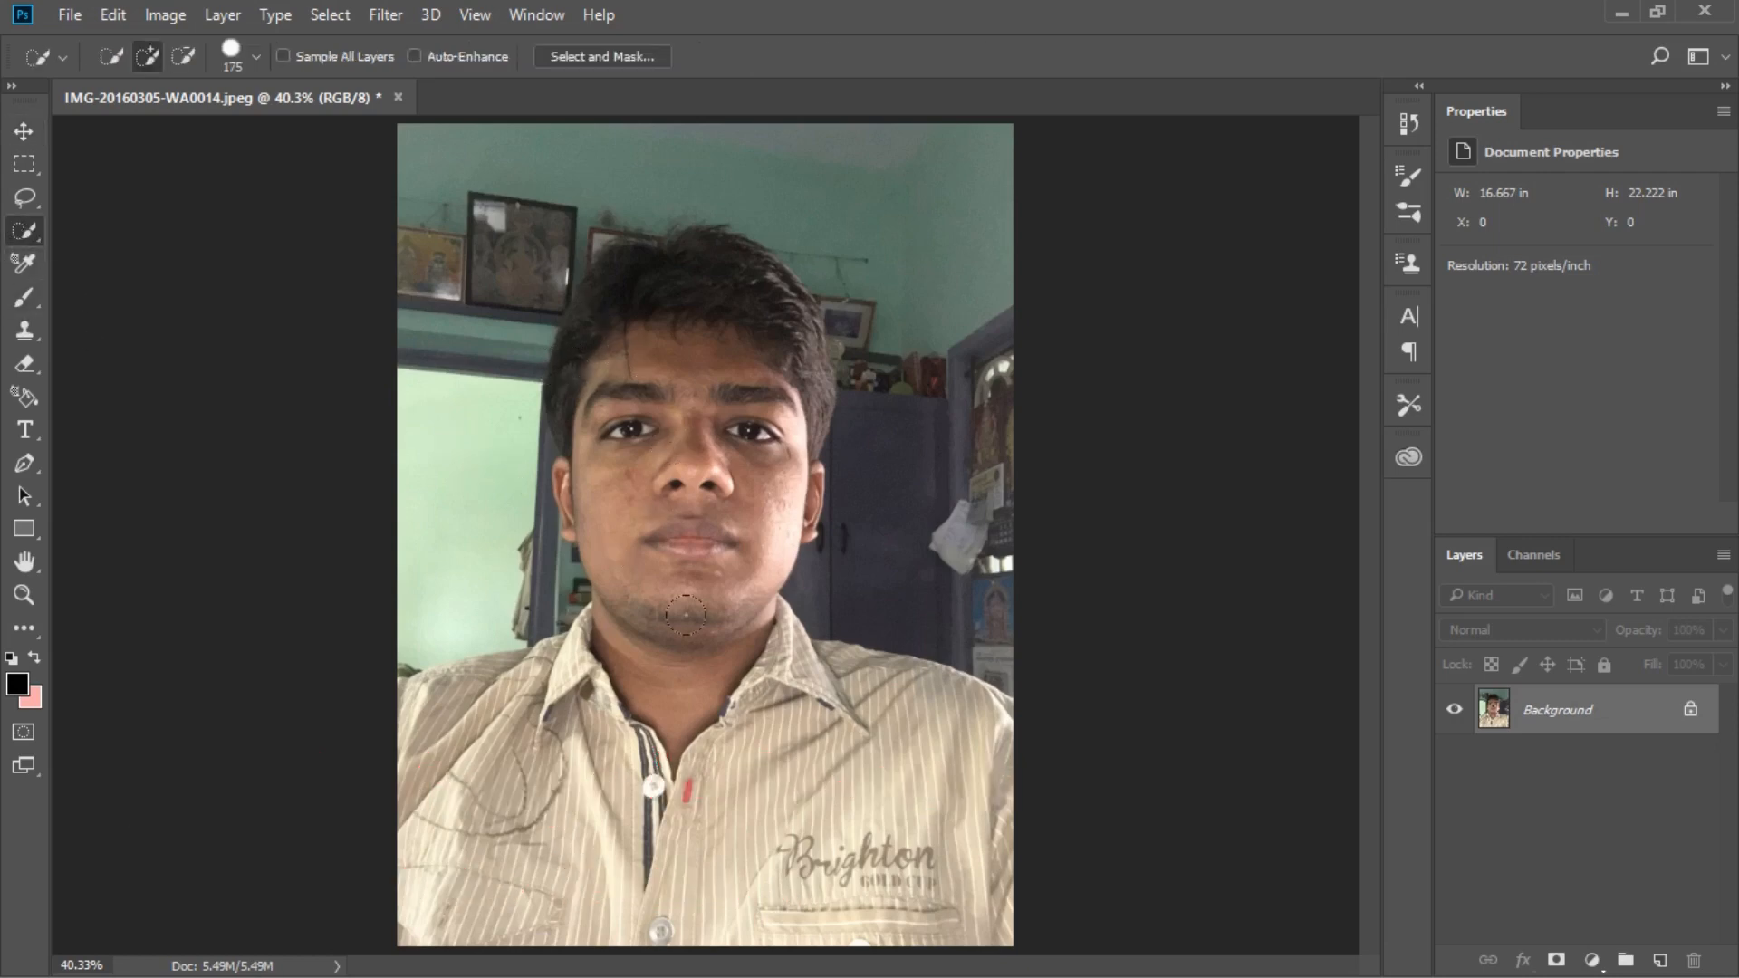
{"action": "mouse_move", "coordinate": [607, 731]}
{"action": "left_mouse_down"}
{"action": "mouse_move", "coordinate": [508, 764]}
{"action": "mouse_move", "coordinate": [468, 819]}
{"action": "mouse_move", "coordinate": [489, 701]}
{"action": "mouse_move", "coordinate": [435, 695]}
{"action": "left_mouse_up"}
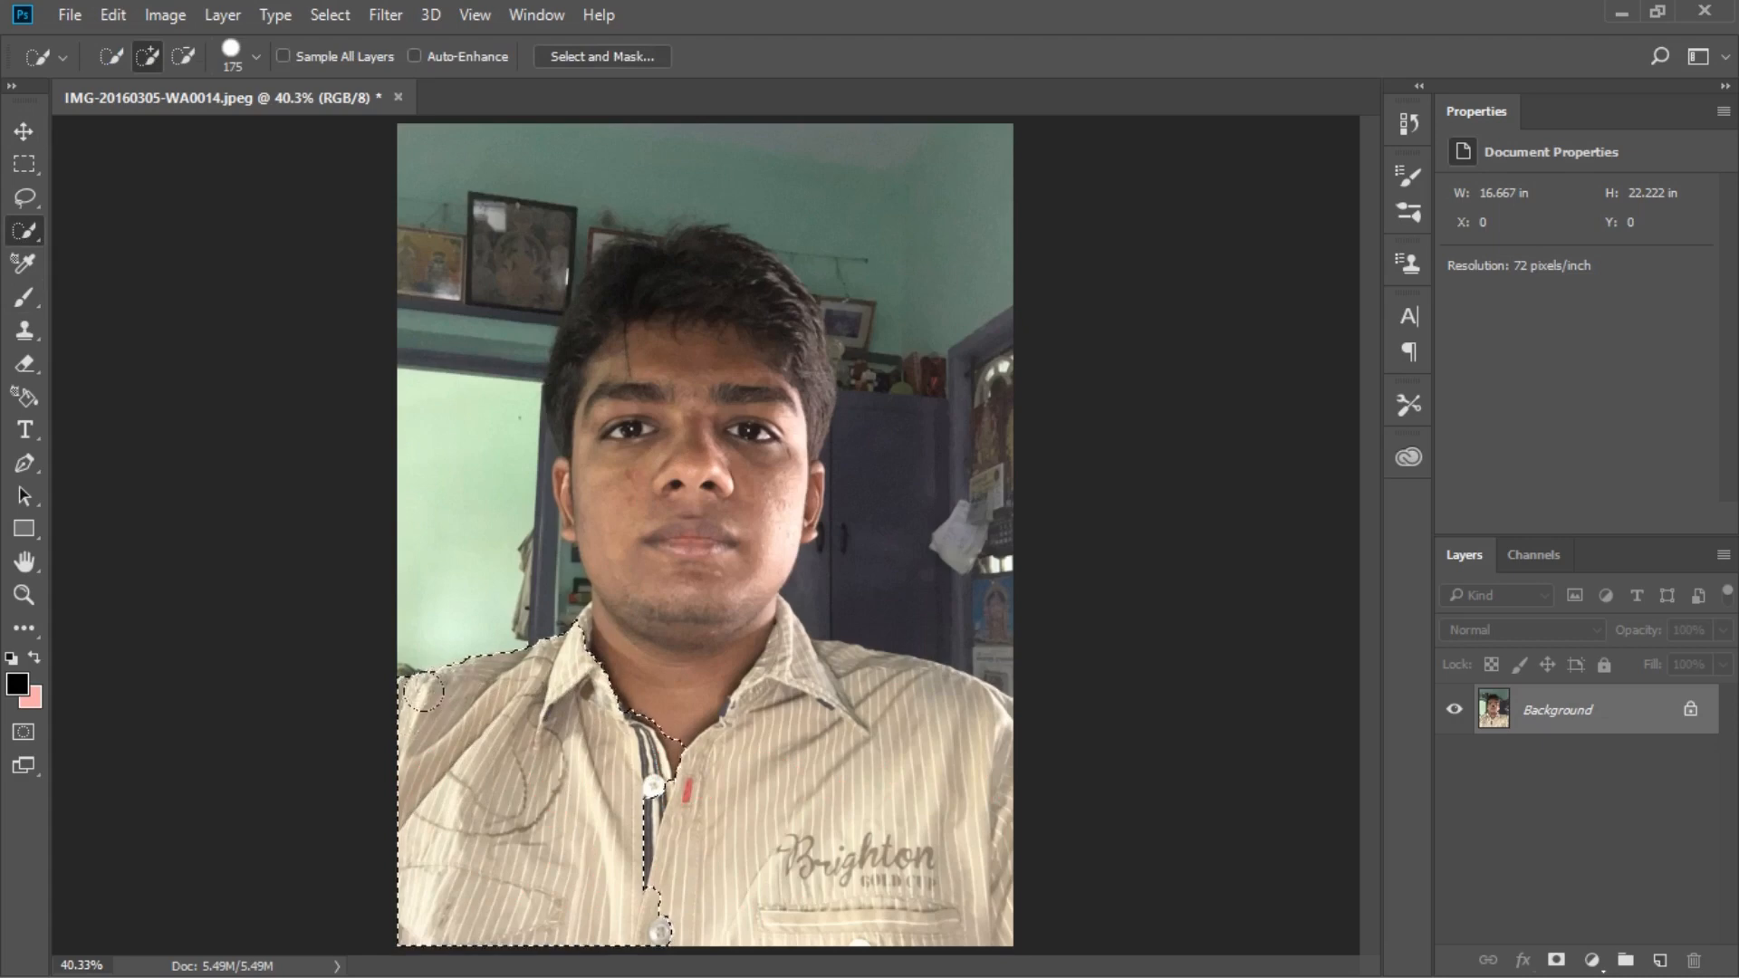
{"action": "mouse_move", "coordinate": [589, 677]}
{"action": "left_mouse_down"}
{"action": "mouse_move", "coordinate": [816, 813]}
{"action": "mouse_move", "coordinate": [860, 784]}
{"action": "mouse_move", "coordinate": [852, 747]}
{"action": "mouse_move", "coordinate": [770, 688]}
{"action": "mouse_move", "coordinate": [729, 662]}
{"action": "mouse_move", "coordinate": [687, 677]}
{"action": "mouse_move", "coordinate": [664, 552]}
{"action": "mouse_move", "coordinate": [657, 609]}
{"action": "mouse_move", "coordinate": [685, 444]}
{"action": "left_mouse_up"}
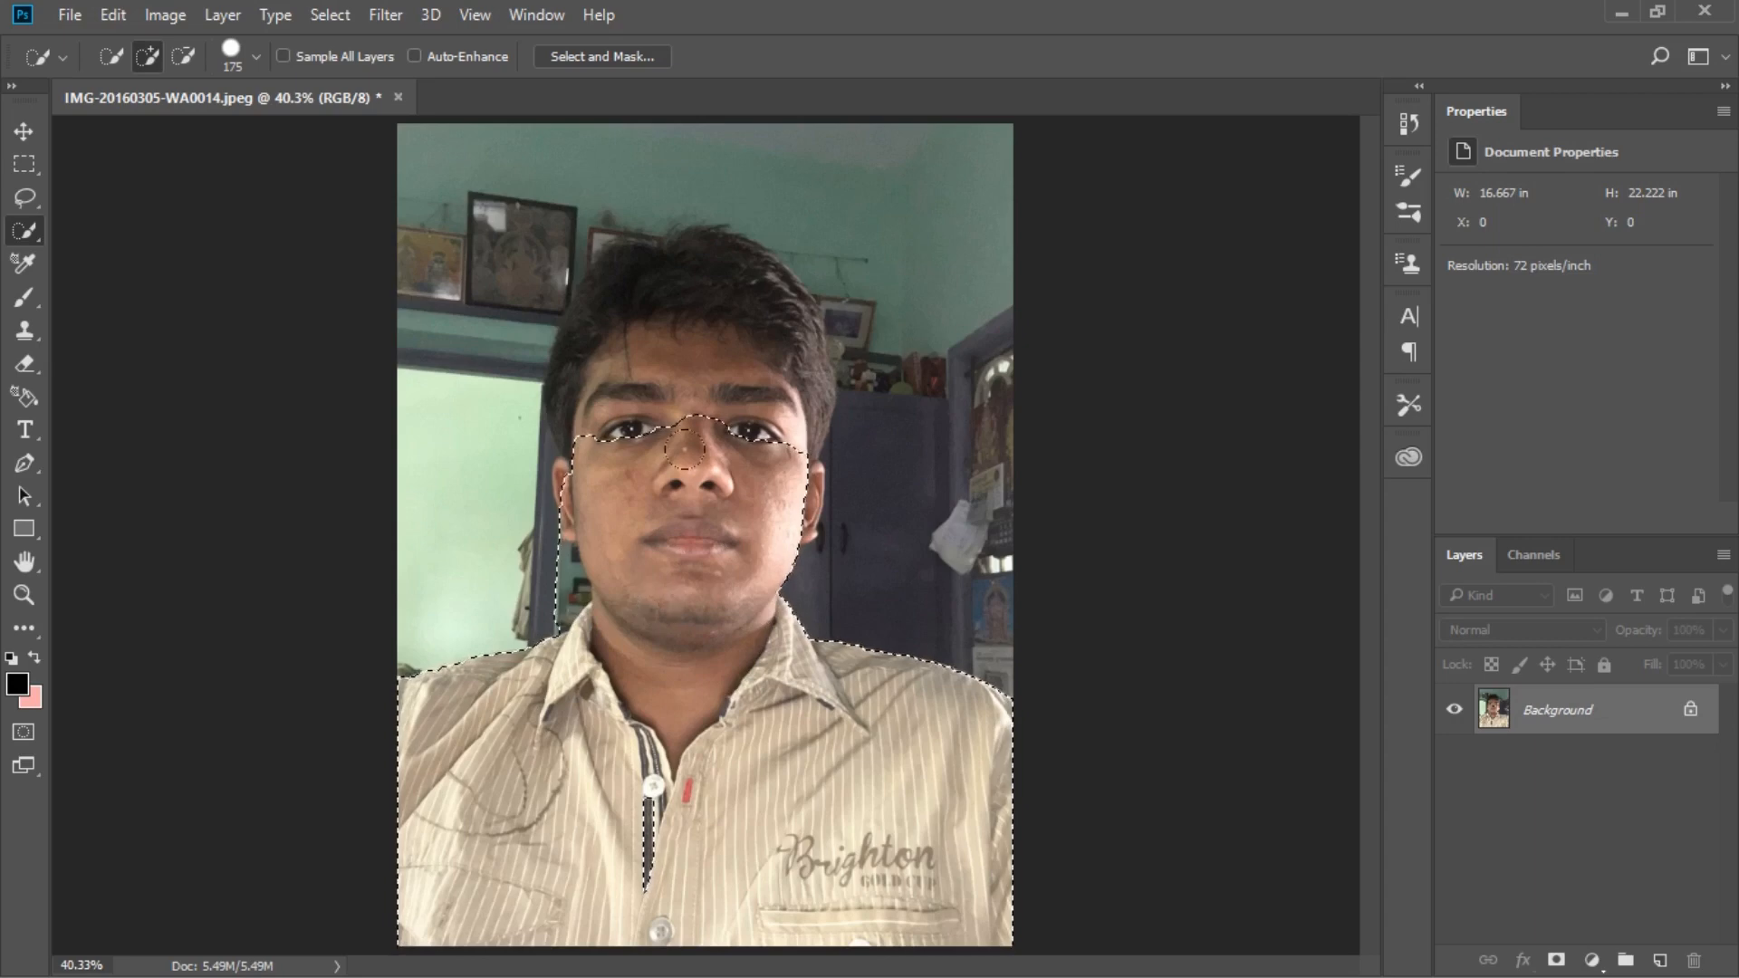
{"action": "mouse_move", "coordinate": [679, 375]}
{"action": "left_mouse_down"}
{"action": "mouse_move", "coordinate": [617, 389]}
{"action": "mouse_move", "coordinate": [583, 337]}
{"action": "mouse_move", "coordinate": [735, 309]}
{"action": "mouse_move", "coordinate": [756, 347]}
{"action": "mouse_move", "coordinate": [719, 419]}
{"action": "left_mouse_up"}
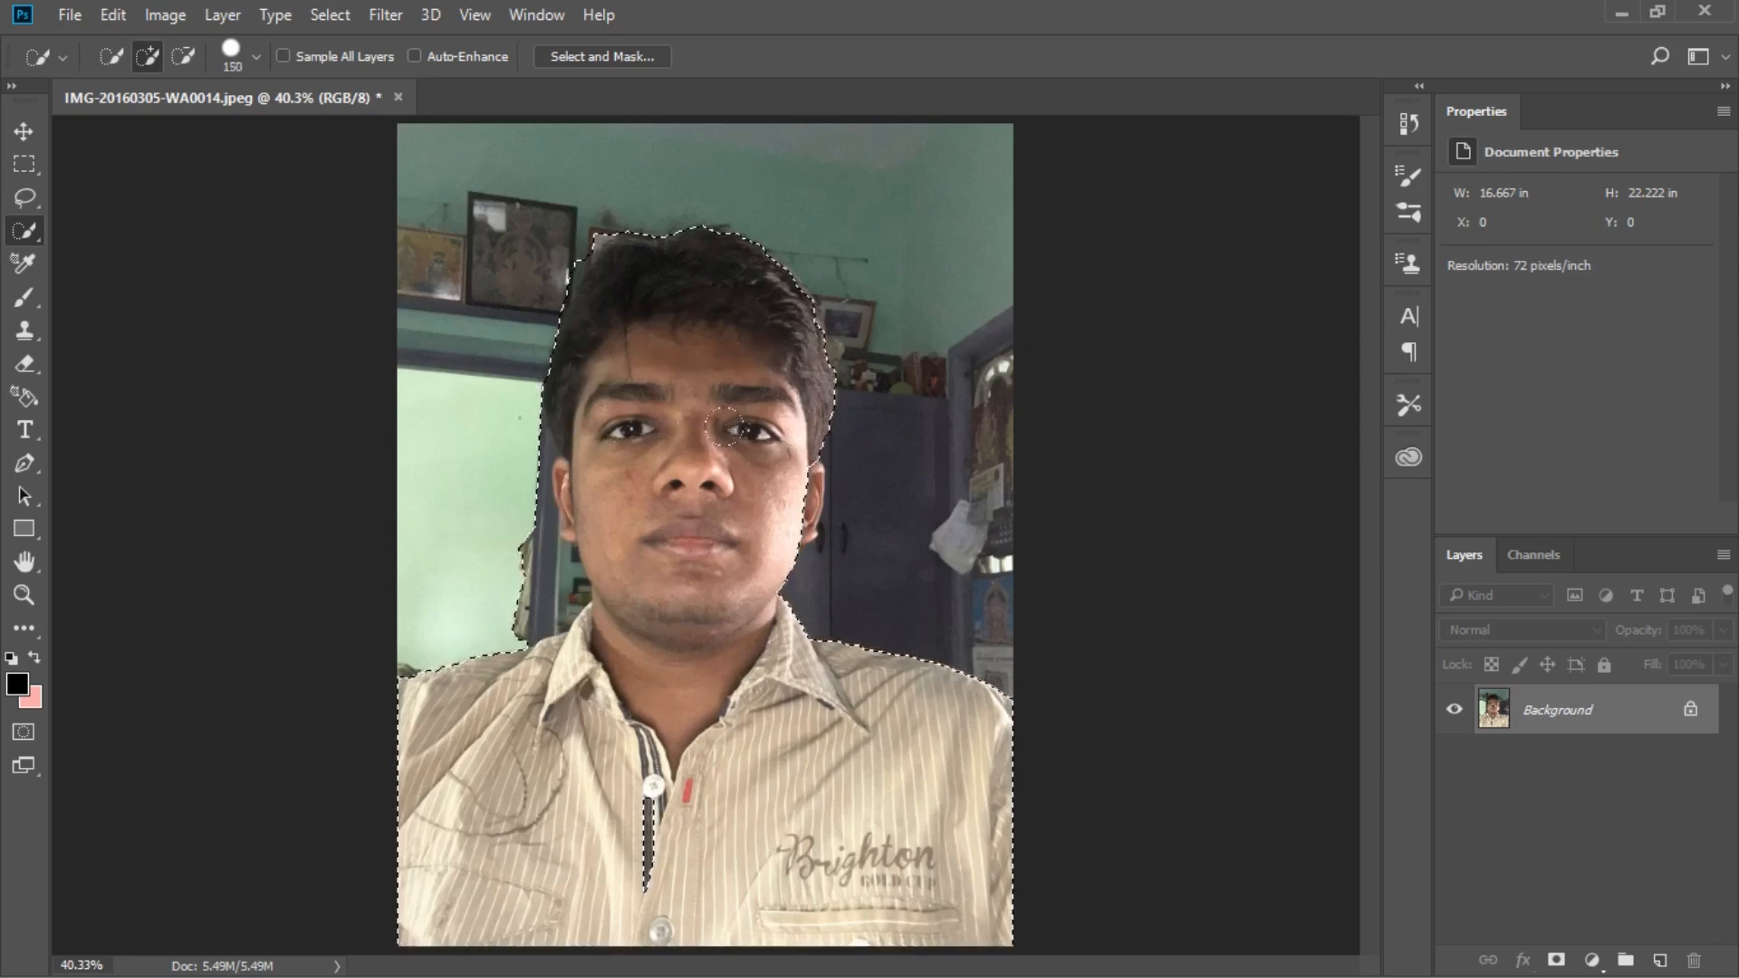
Reduce the Quick Selection brush to 80 and subtract the background beside the man's neck, ear and lower hair from the selection.
{"action": "key", "text": "bracketleft"}
{"action": "key", "text": "bracketleft"}
{"action": "key", "text": "bracketleft"}
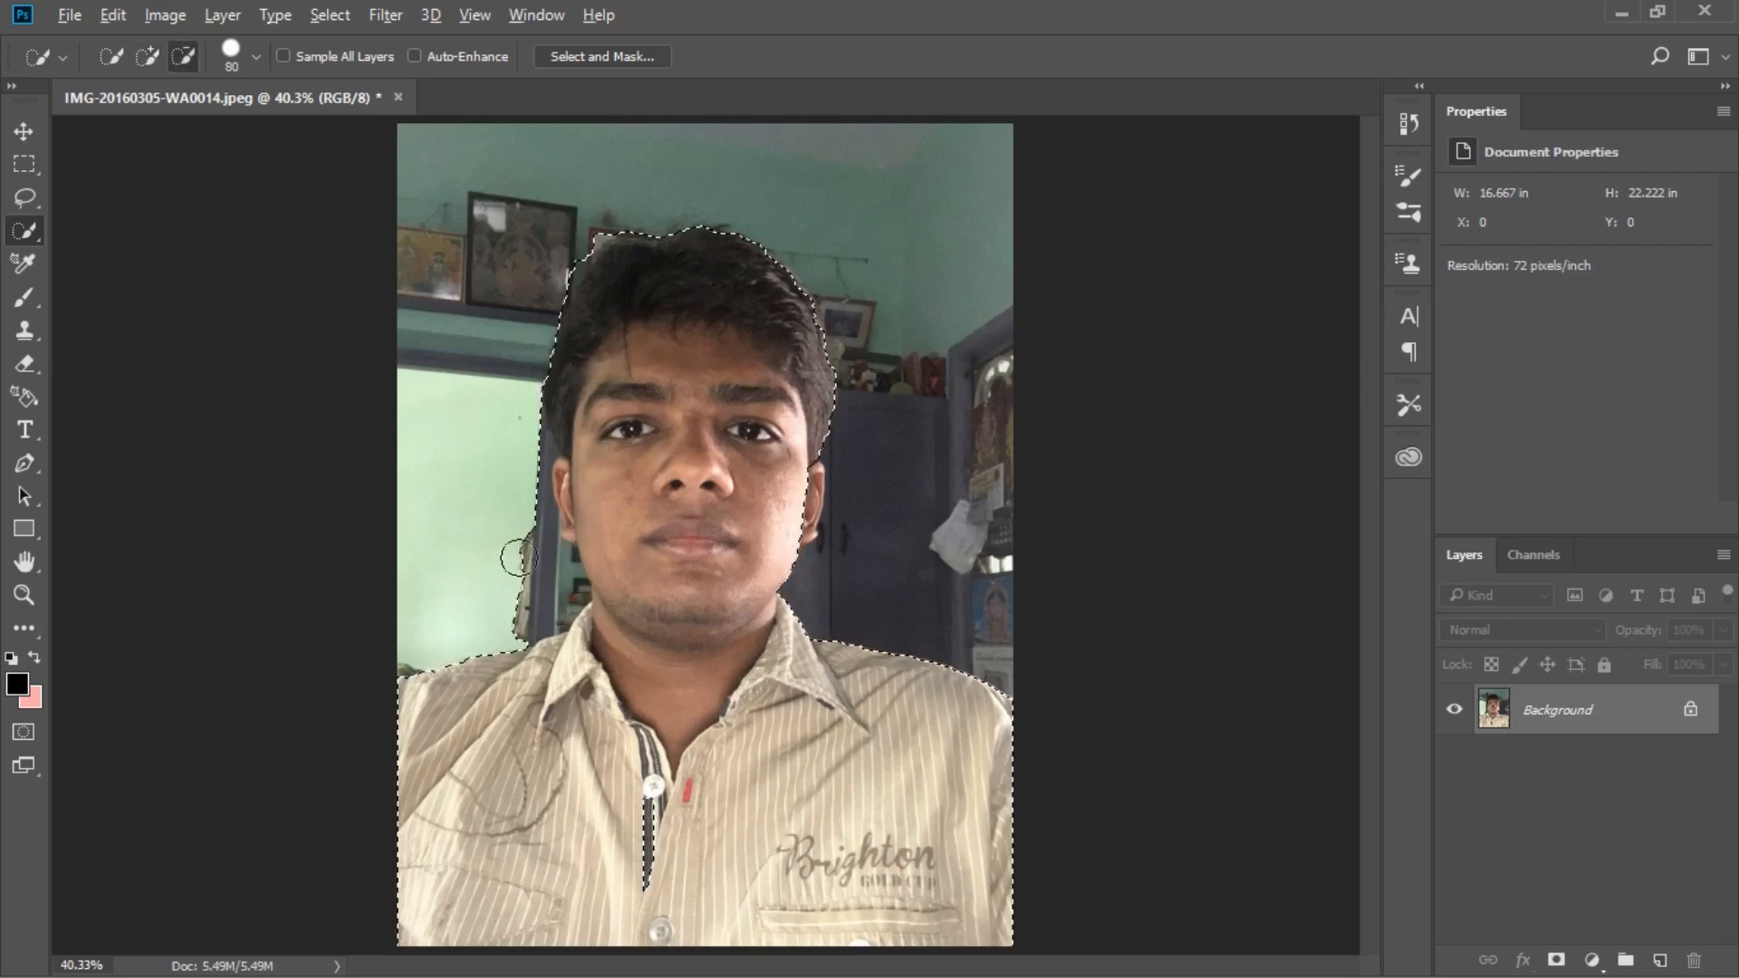
{"action": "left_click_drag", "start_coordinate": [516, 580], "coordinate": [525, 510], "text": "alt"}
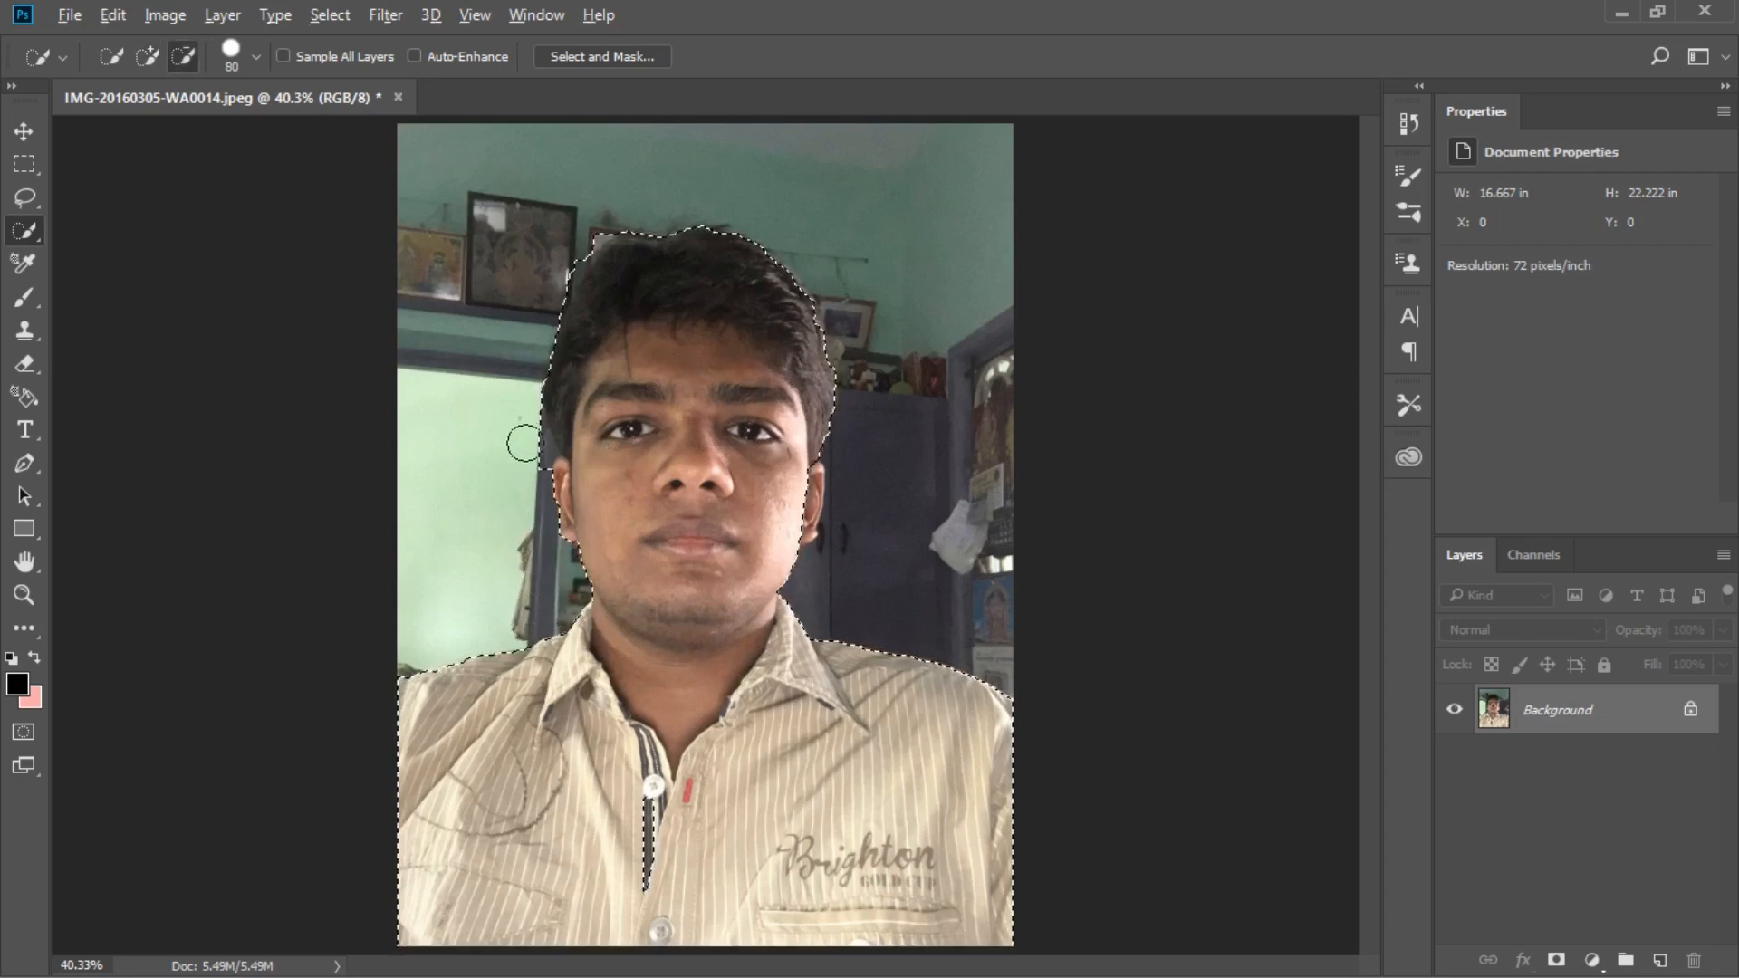
{"action": "left_click_drag", "start_coordinate": [525, 443], "coordinate": [517, 494], "text": "alt"}
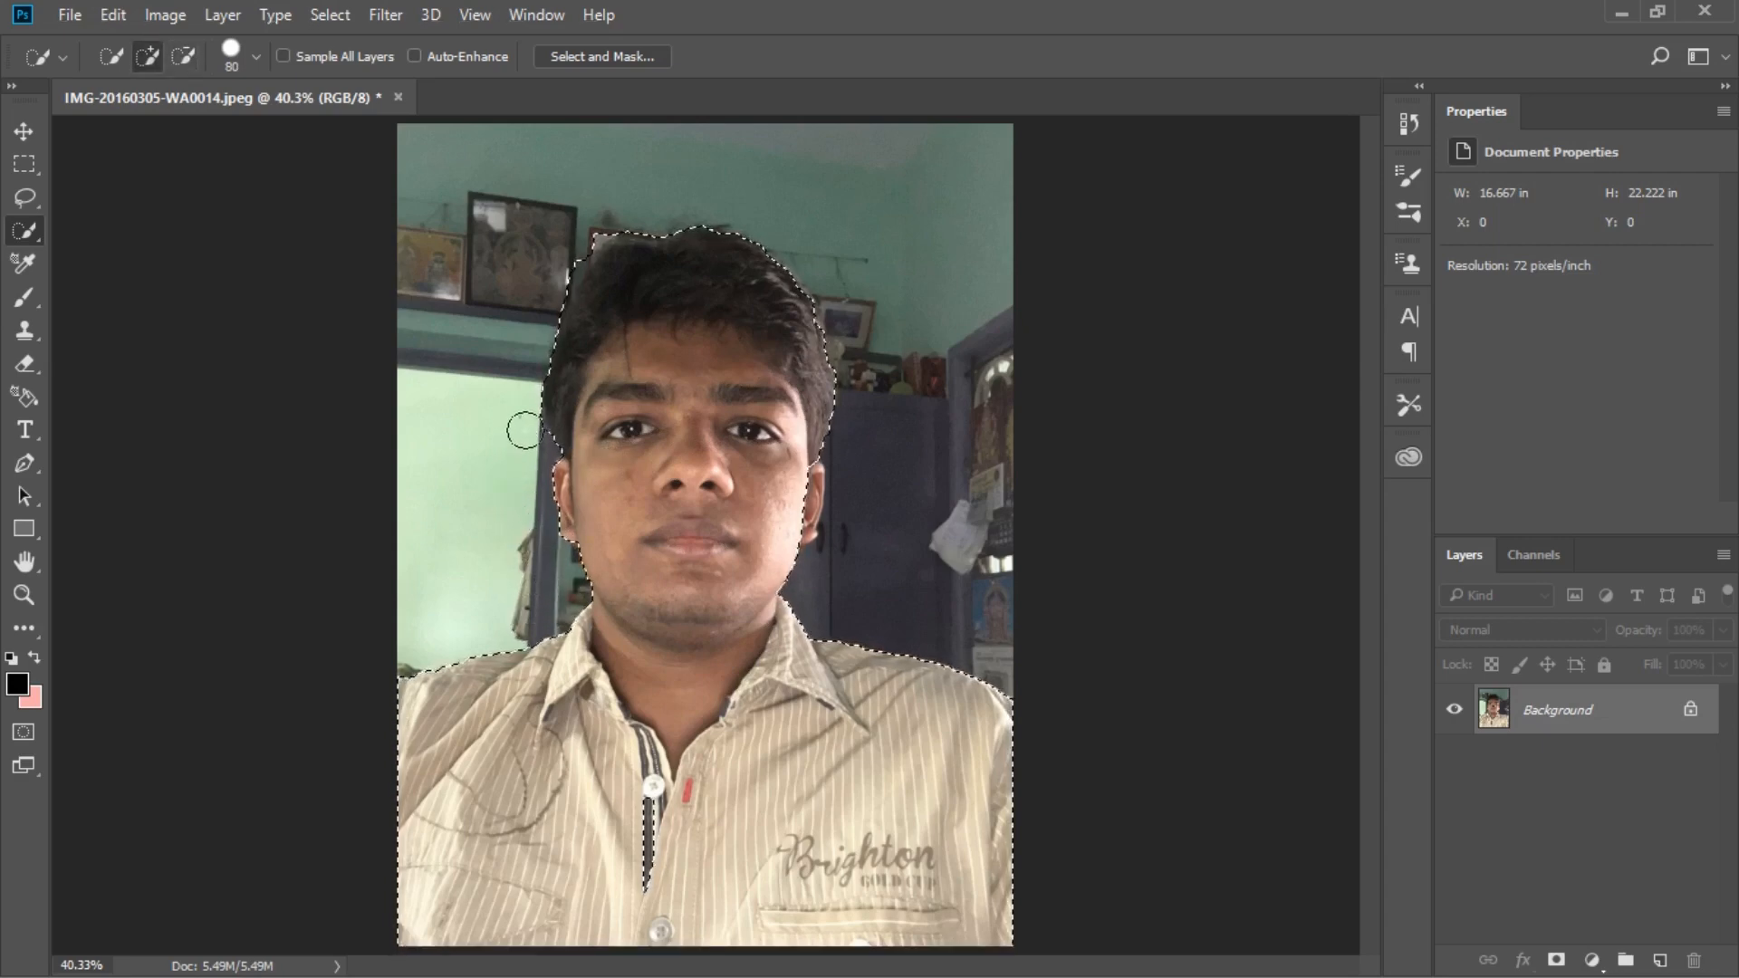
{"action": "left_click_drag", "start_coordinate": [524, 431], "coordinate": [512, 459], "text": "alt"}
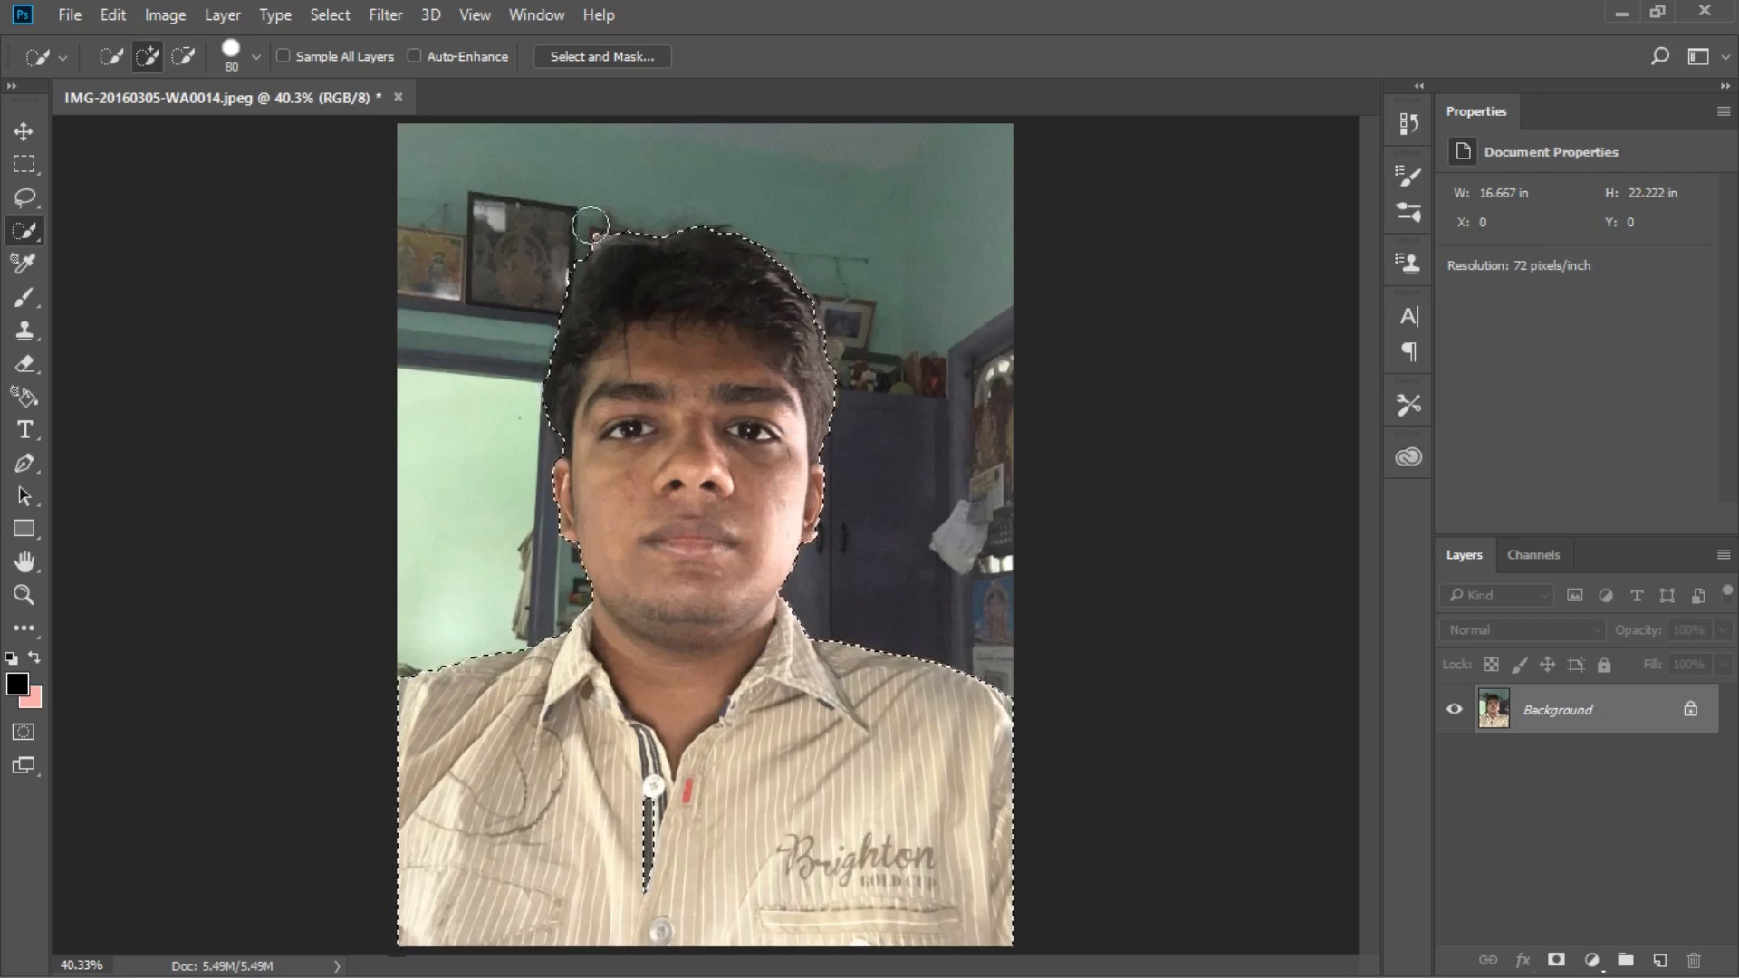
Refine the selection along the upper hair edge by subtracting the wall-frame area and adding back the missed hair.
{"action": "left_click_drag", "start_coordinate": [591, 225], "coordinate": [560, 265], "text": "alt"}
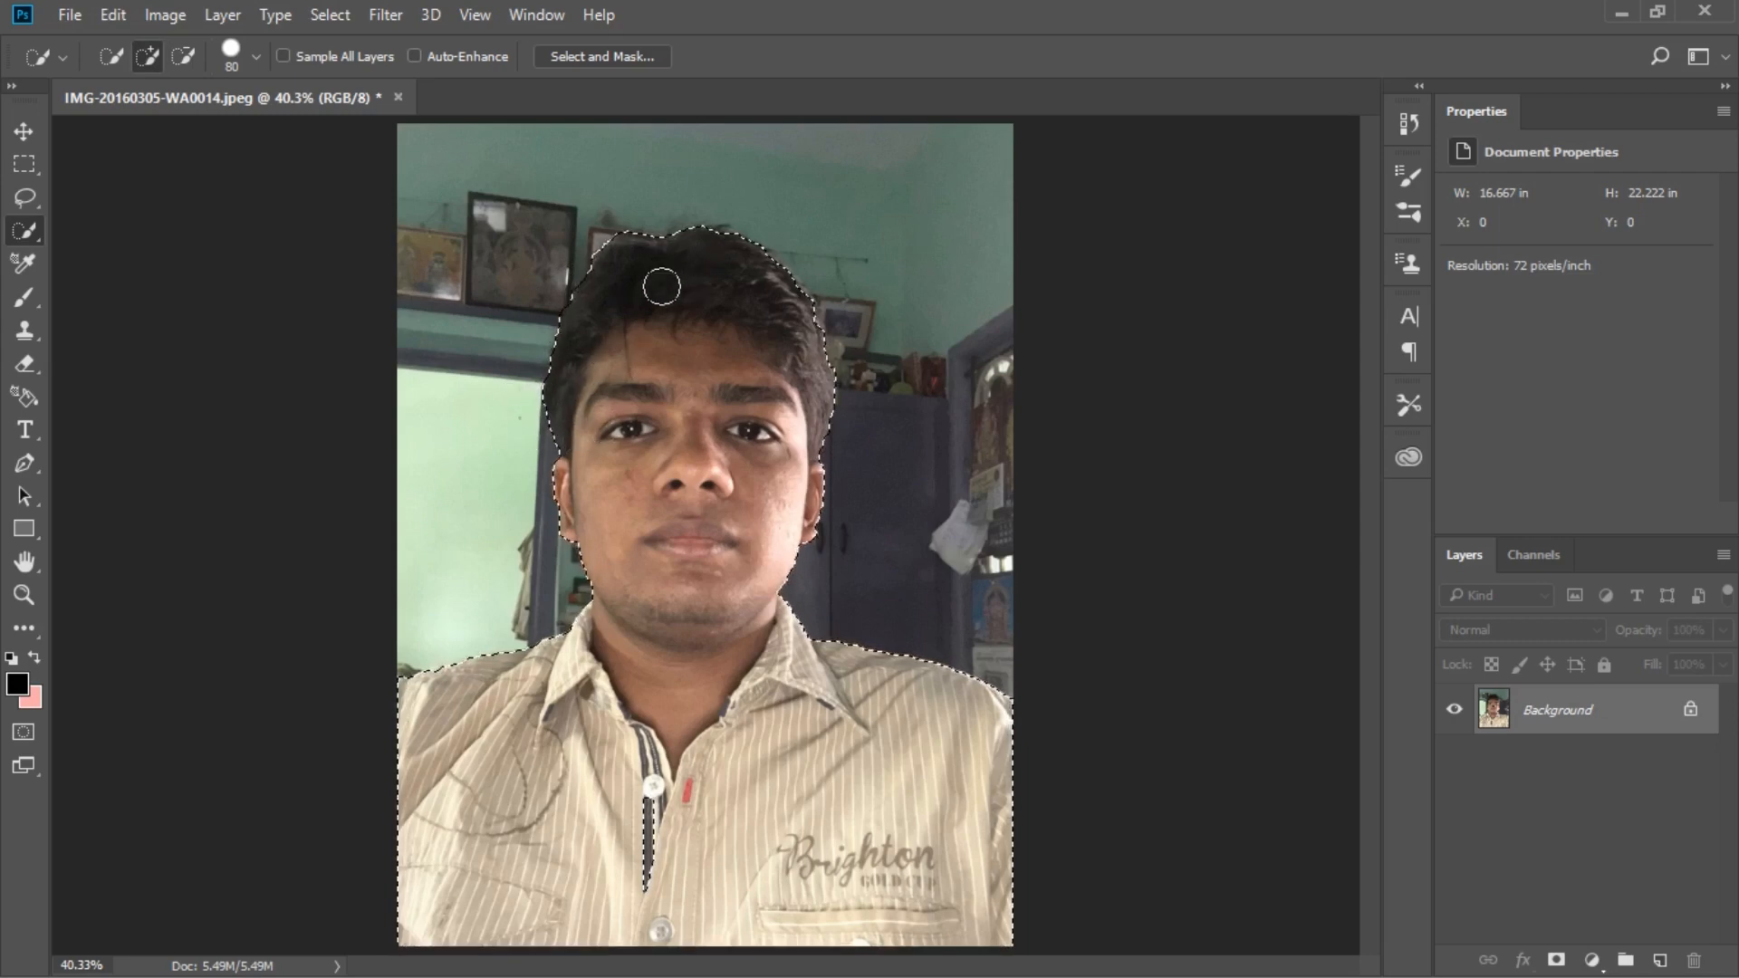
{"action": "key", "text": "alt"}
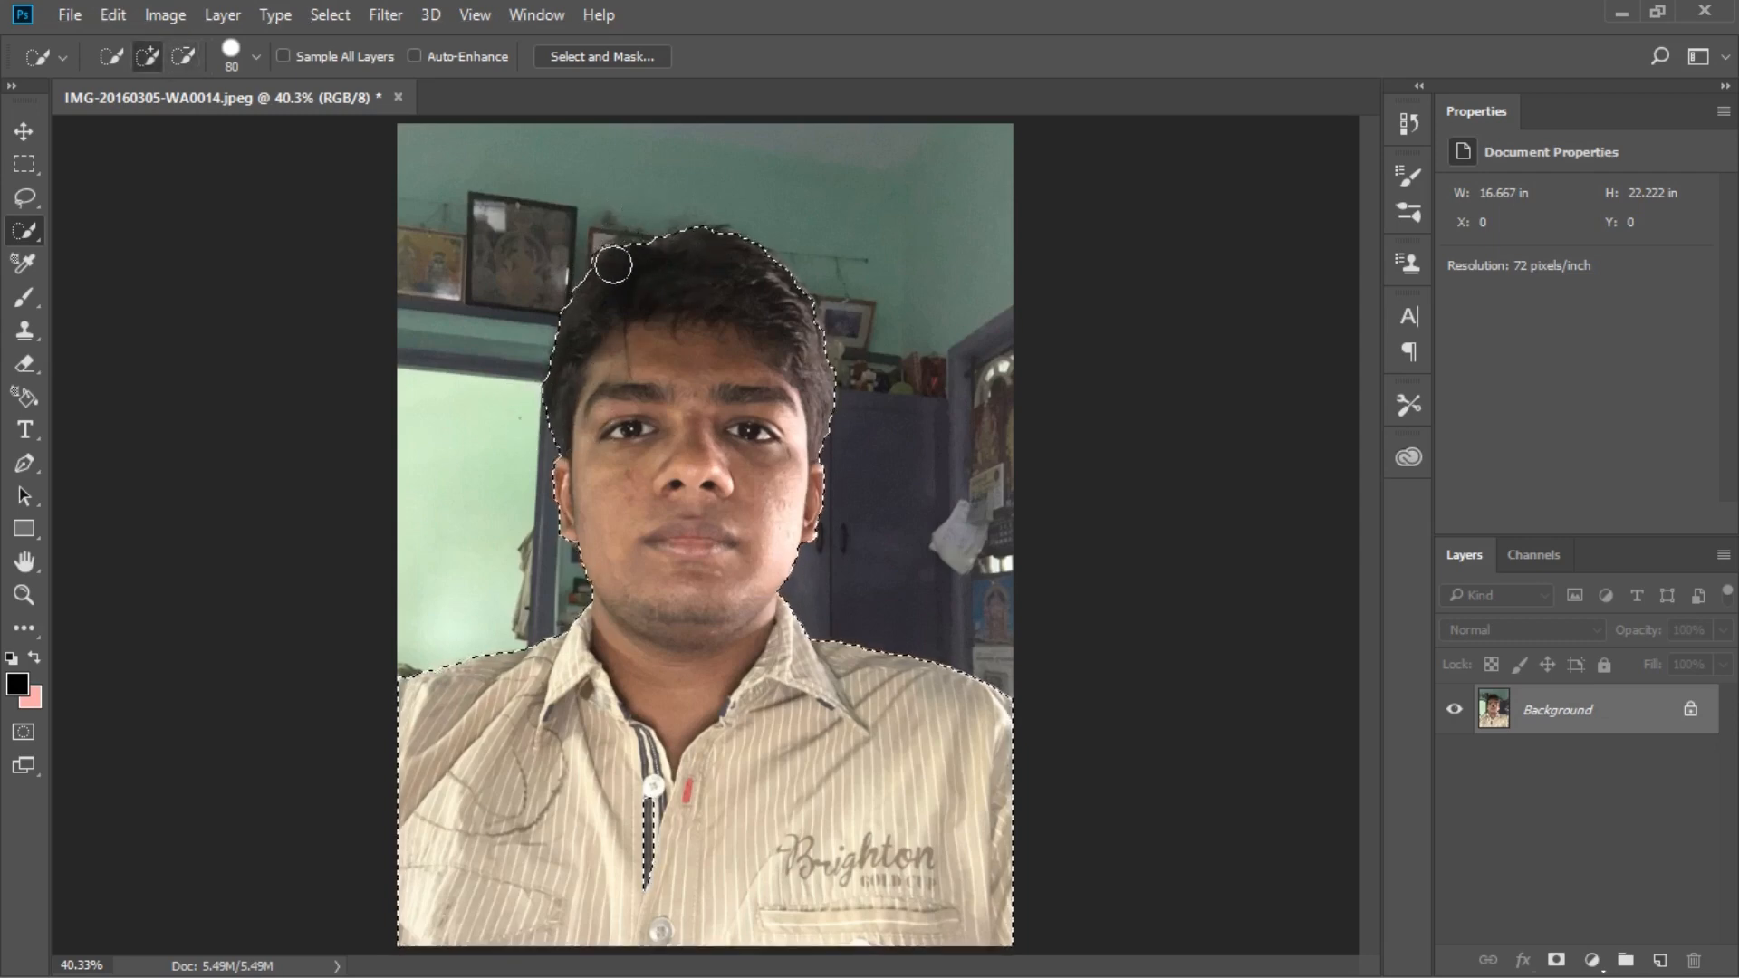
{"action": "left_click_drag", "start_coordinate": [623, 258], "coordinate": [603, 272]}
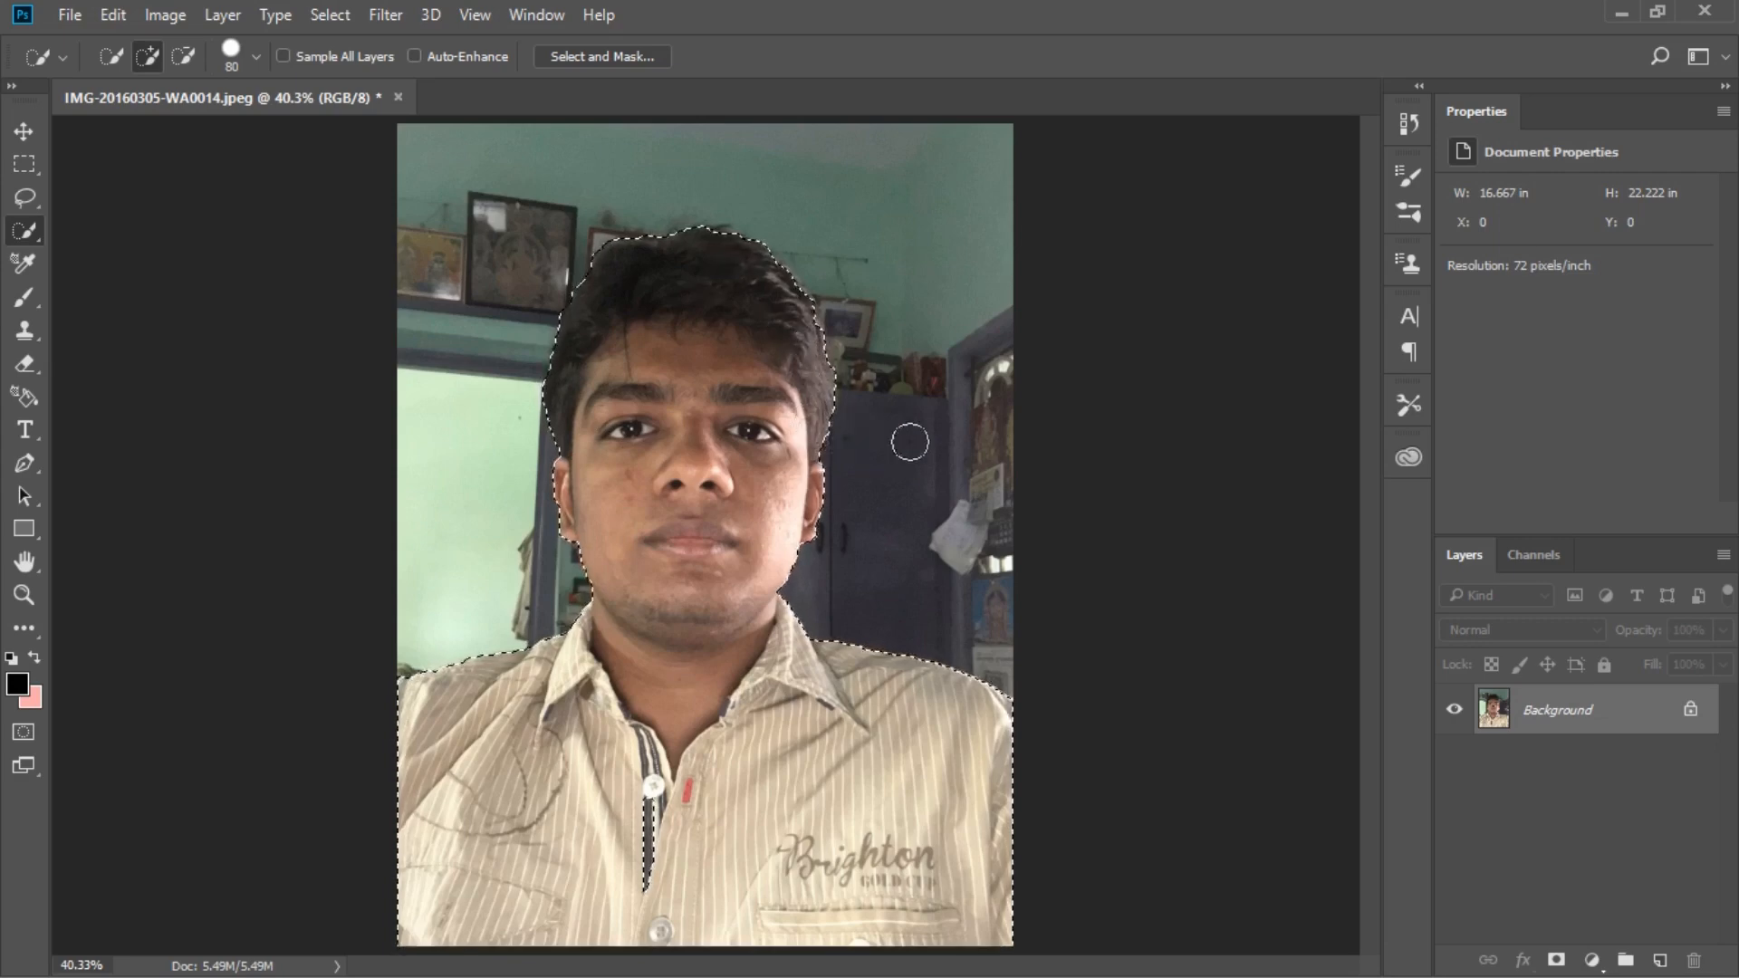
Examine the selection outline around the man's ears, neck, shoulders and hair for leftover background.
{"action": "scroll", "coordinate": [855, 580], "scroll_direction": "up", "scroll_amount": 6}
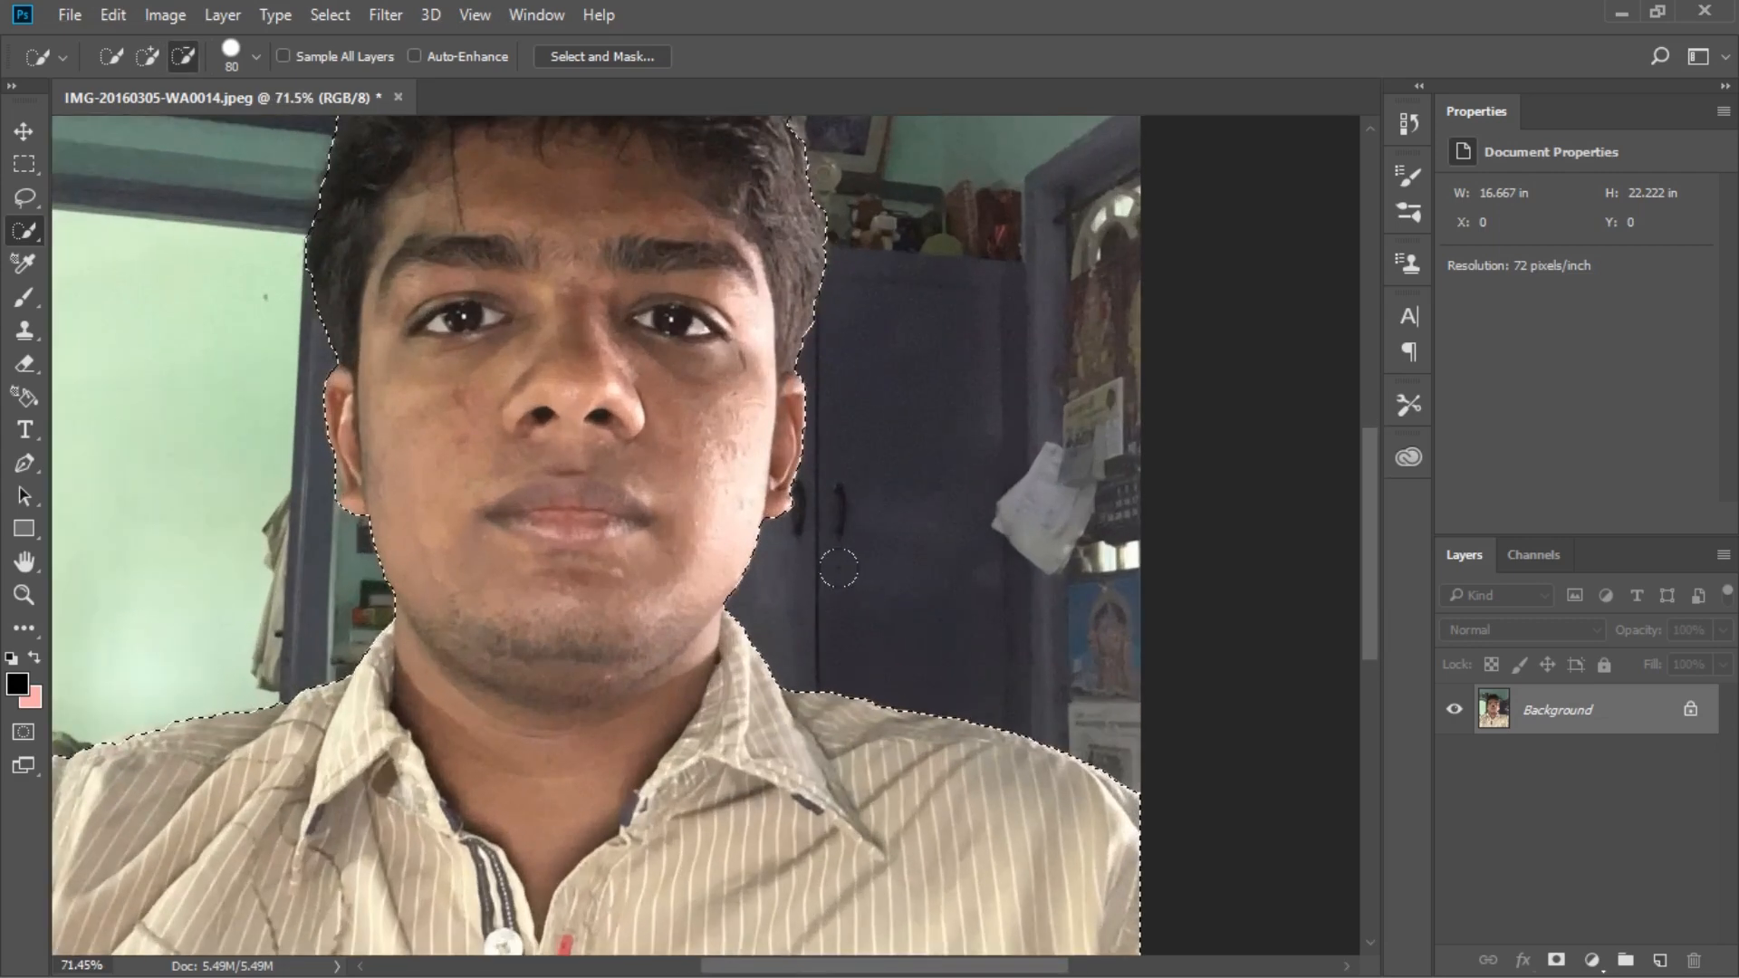
{"action": "scroll", "coordinate": [817, 547], "scroll_direction": "down", "scroll_amount": 1}
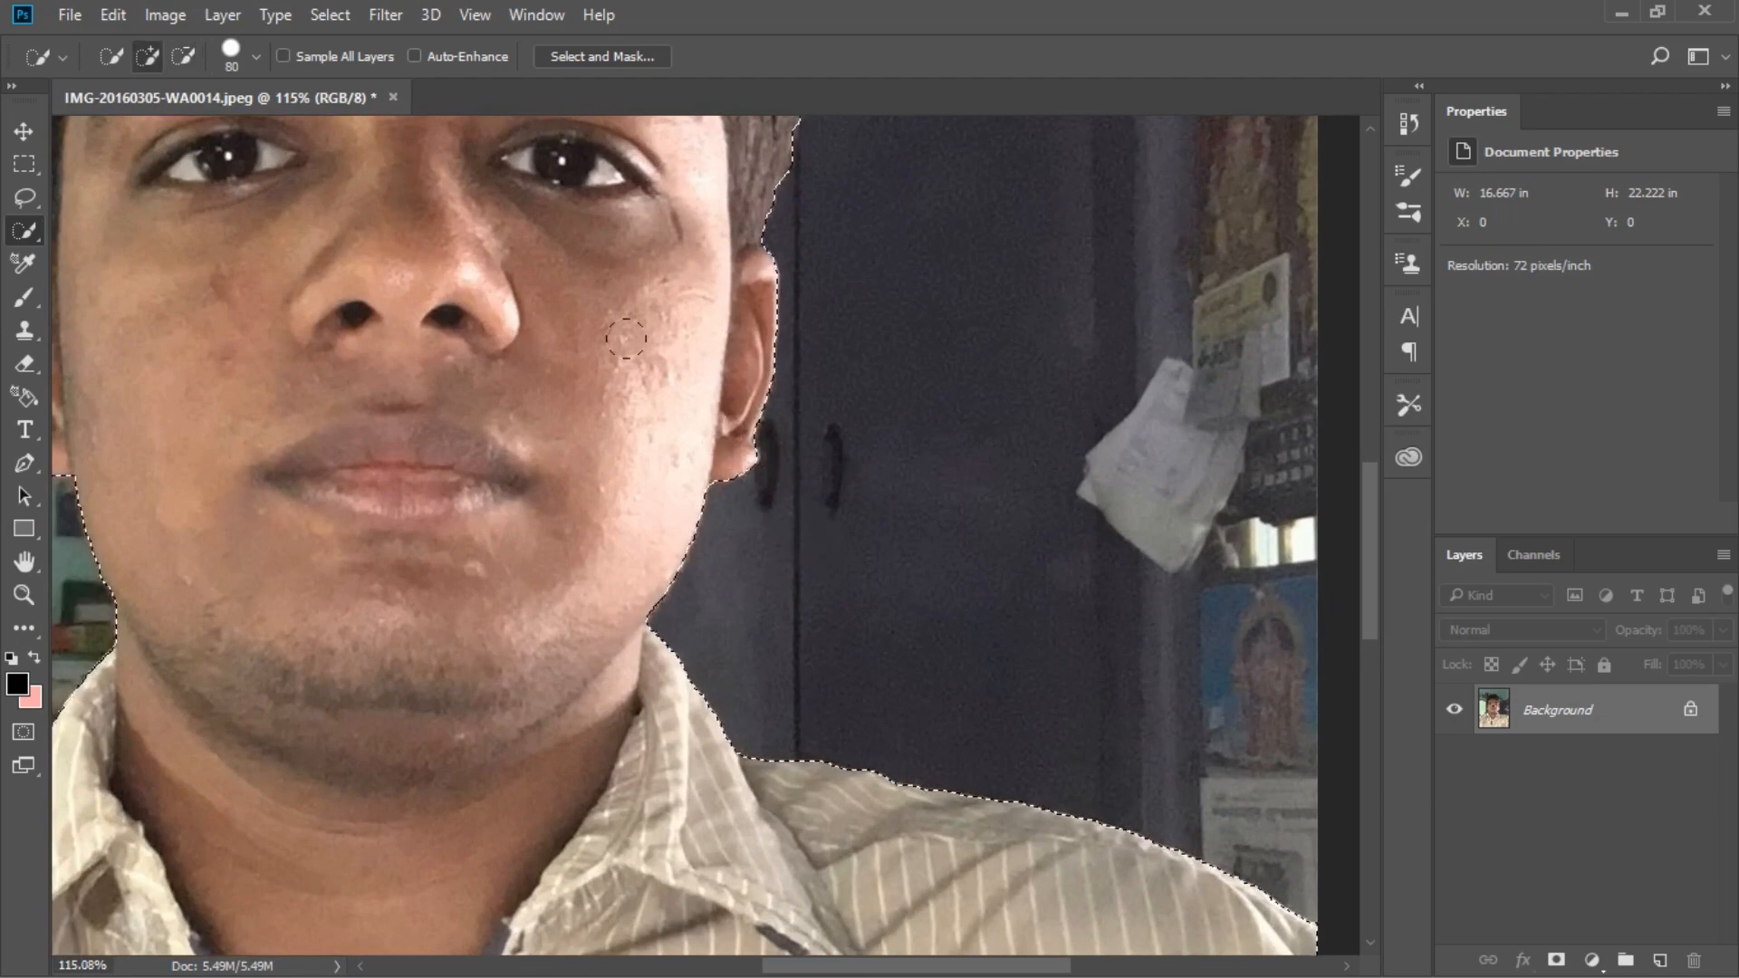
{"action": "scroll", "coordinate": [501, 435], "scroll_direction": "down", "scroll_amount": 1}
{"action": "scroll", "coordinate": [501, 436], "scroll_direction": "down", "scroll_amount": 2}
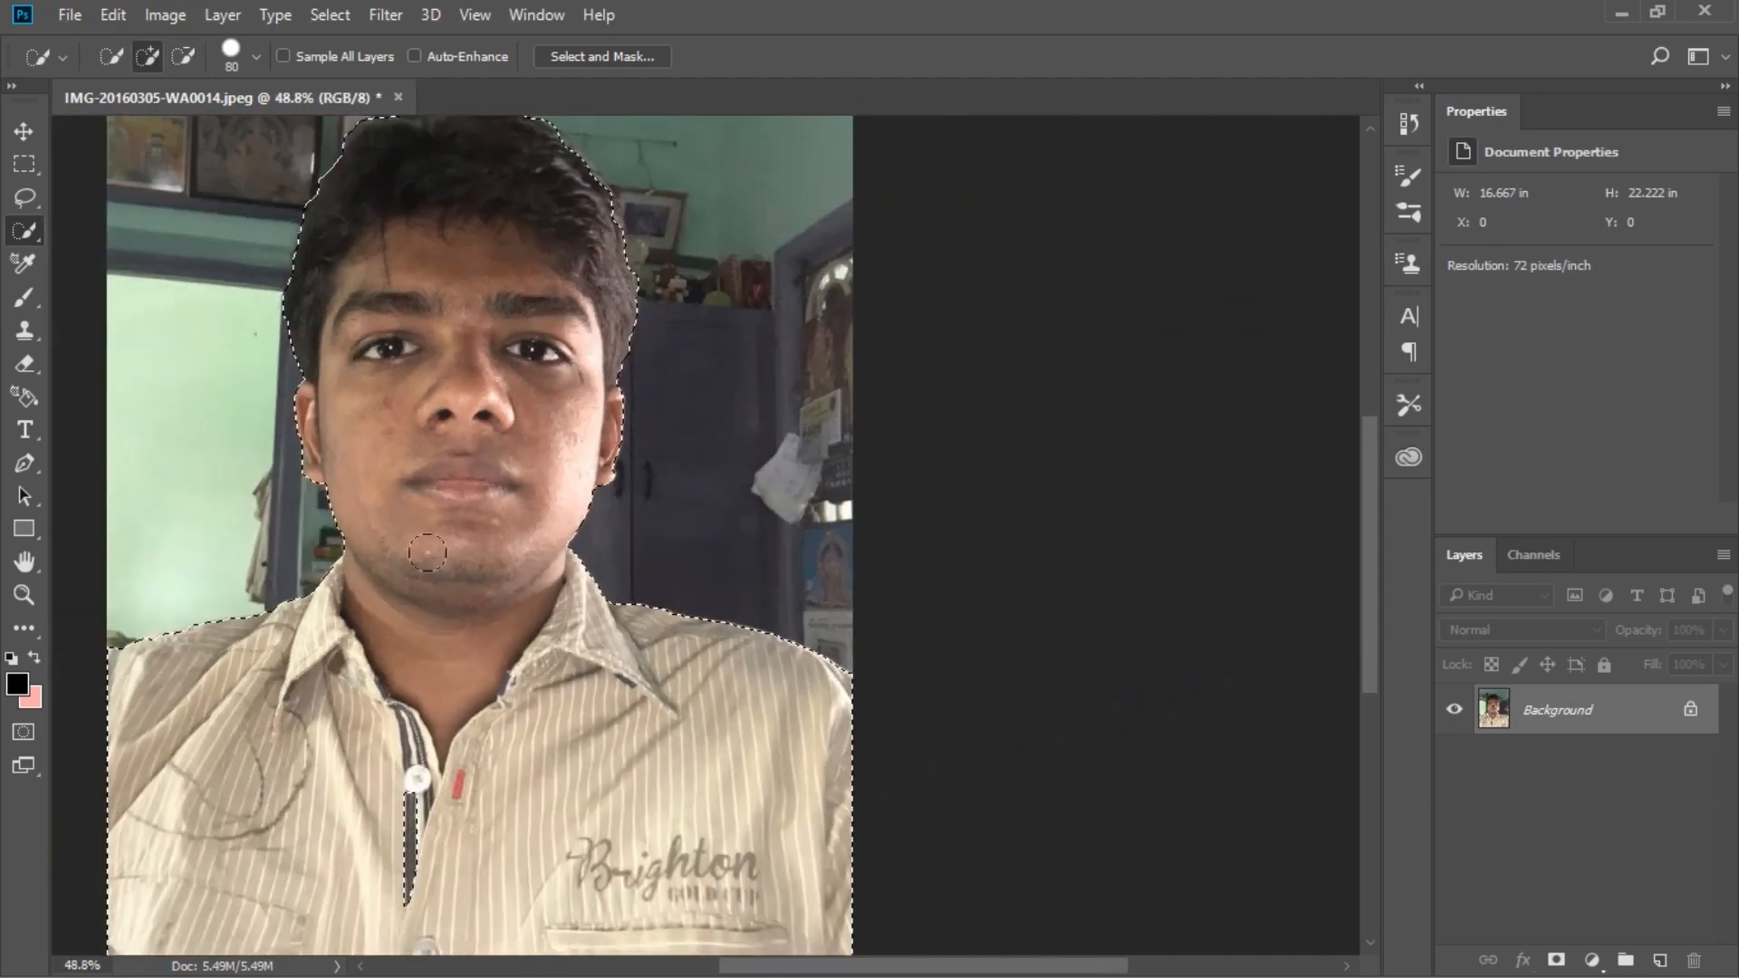
{"action": "left_click_drag", "start_coordinate": [434, 561], "coordinate": [580, 550]}
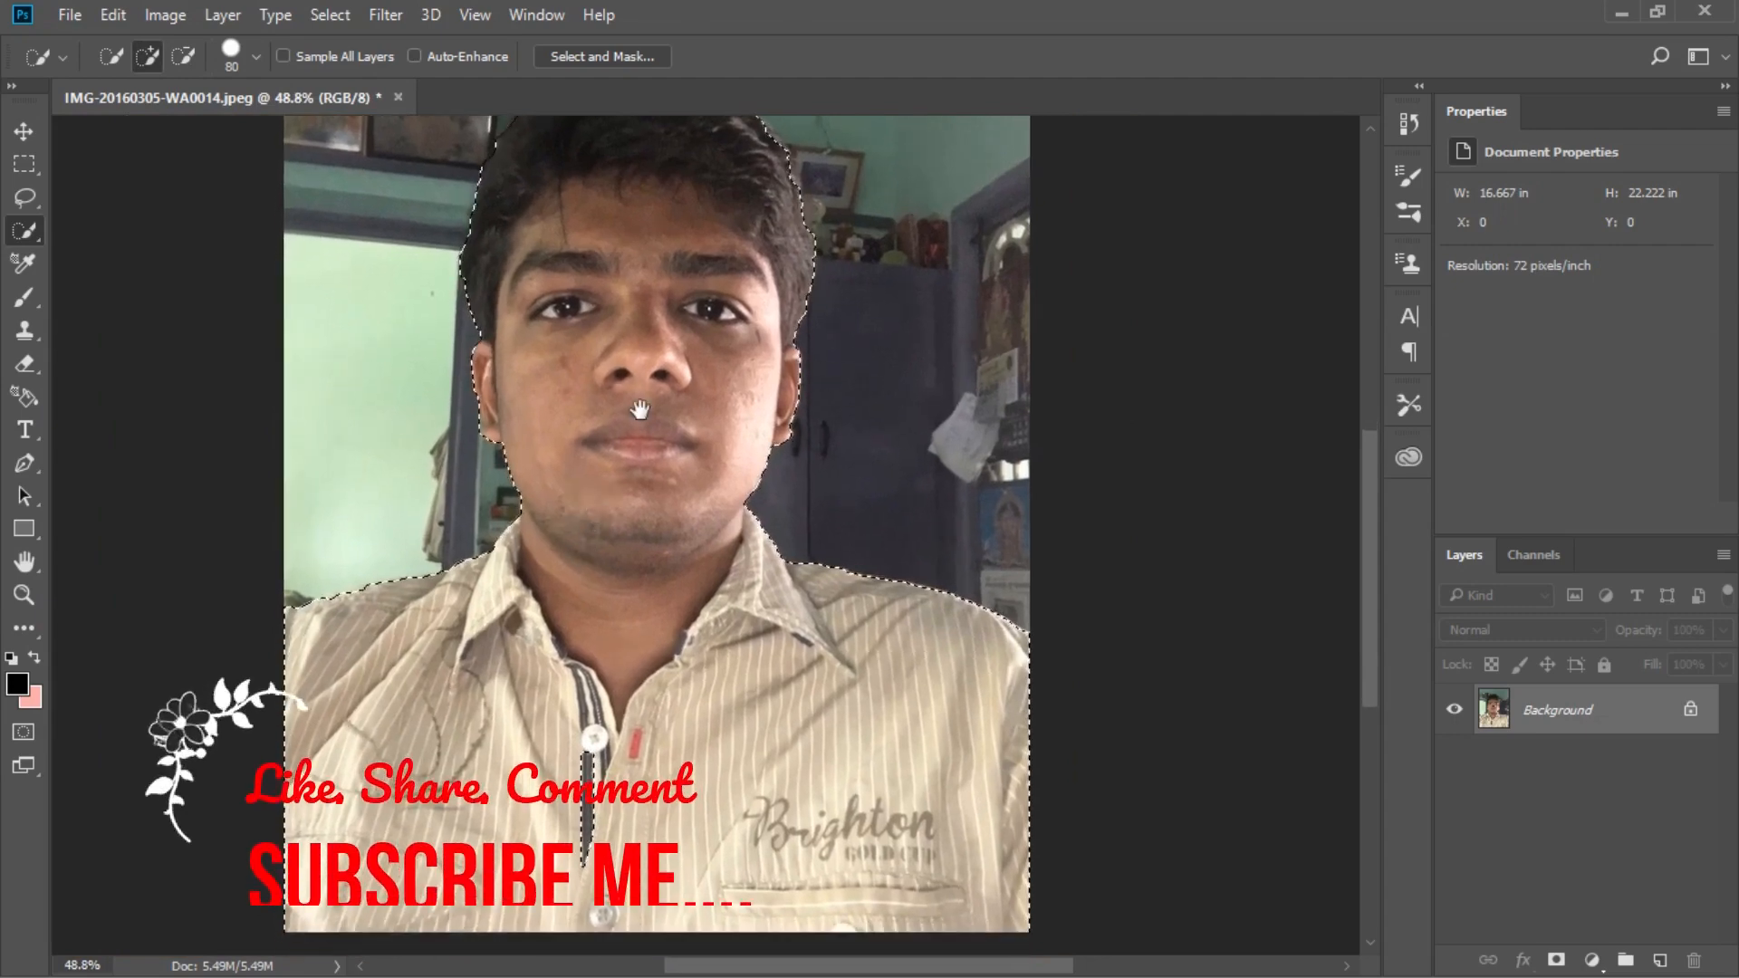
{"action": "left_click_drag", "start_coordinate": [640, 410], "coordinate": [635, 537]}
{"action": "key", "text": "alt"}
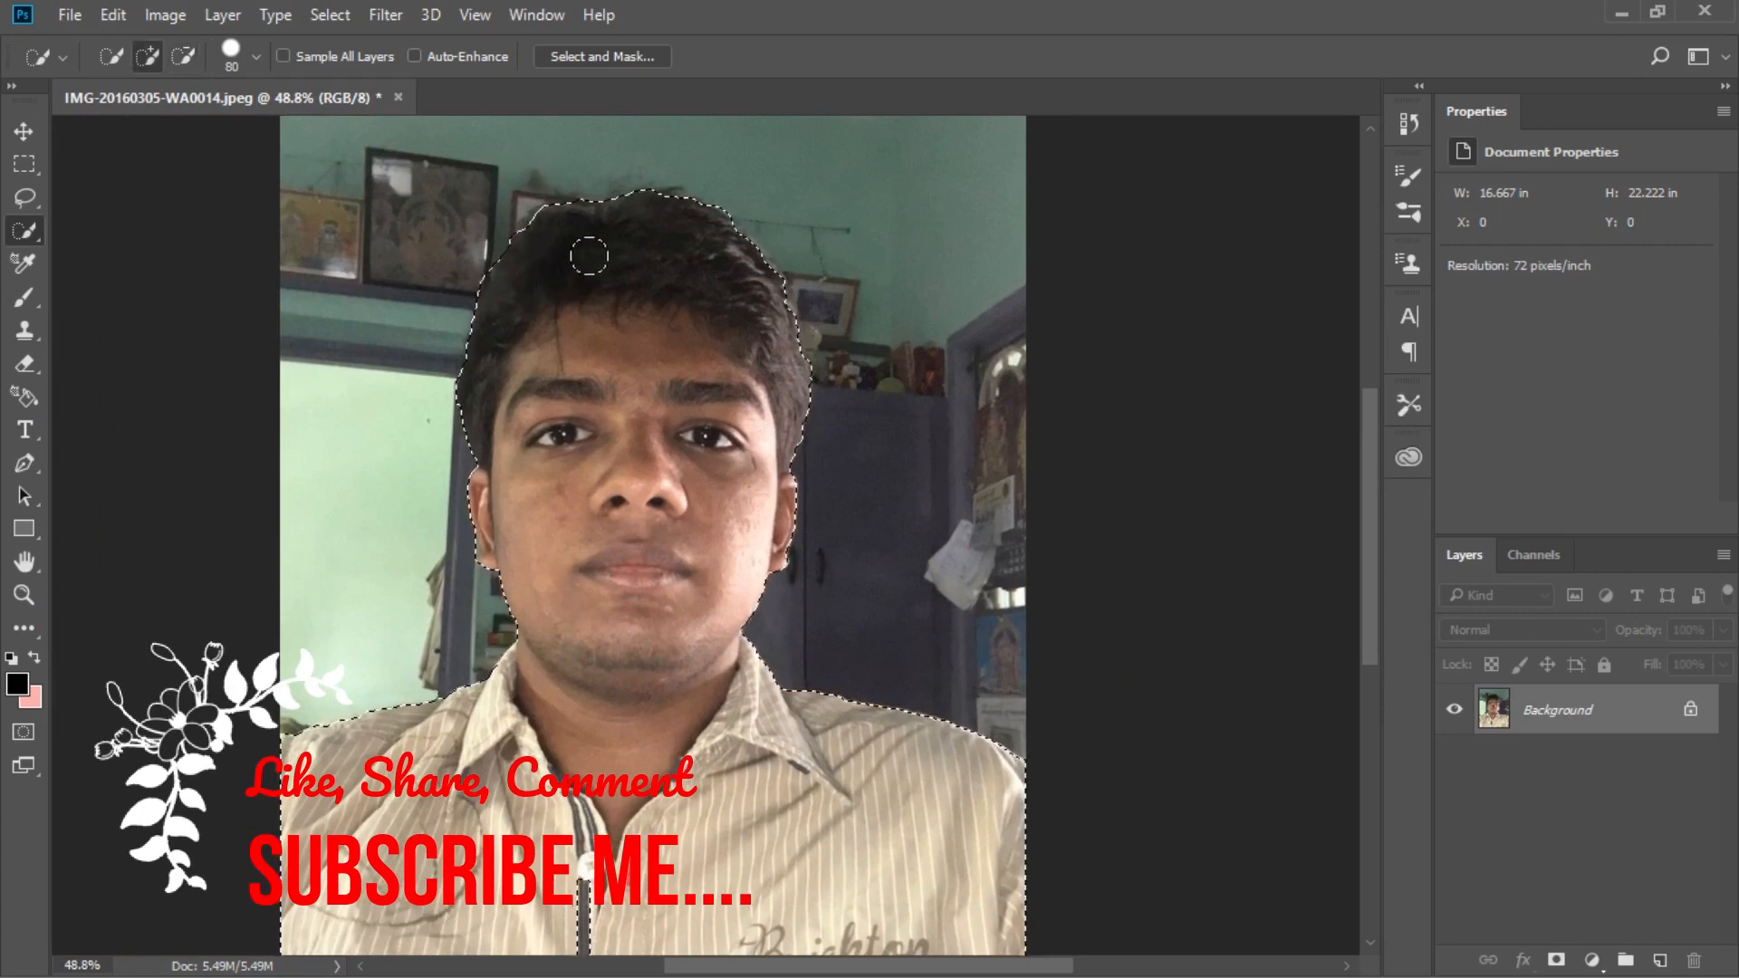
{"action": "left_click_drag", "start_coordinate": [626, 635], "coordinate": [660, 561]}
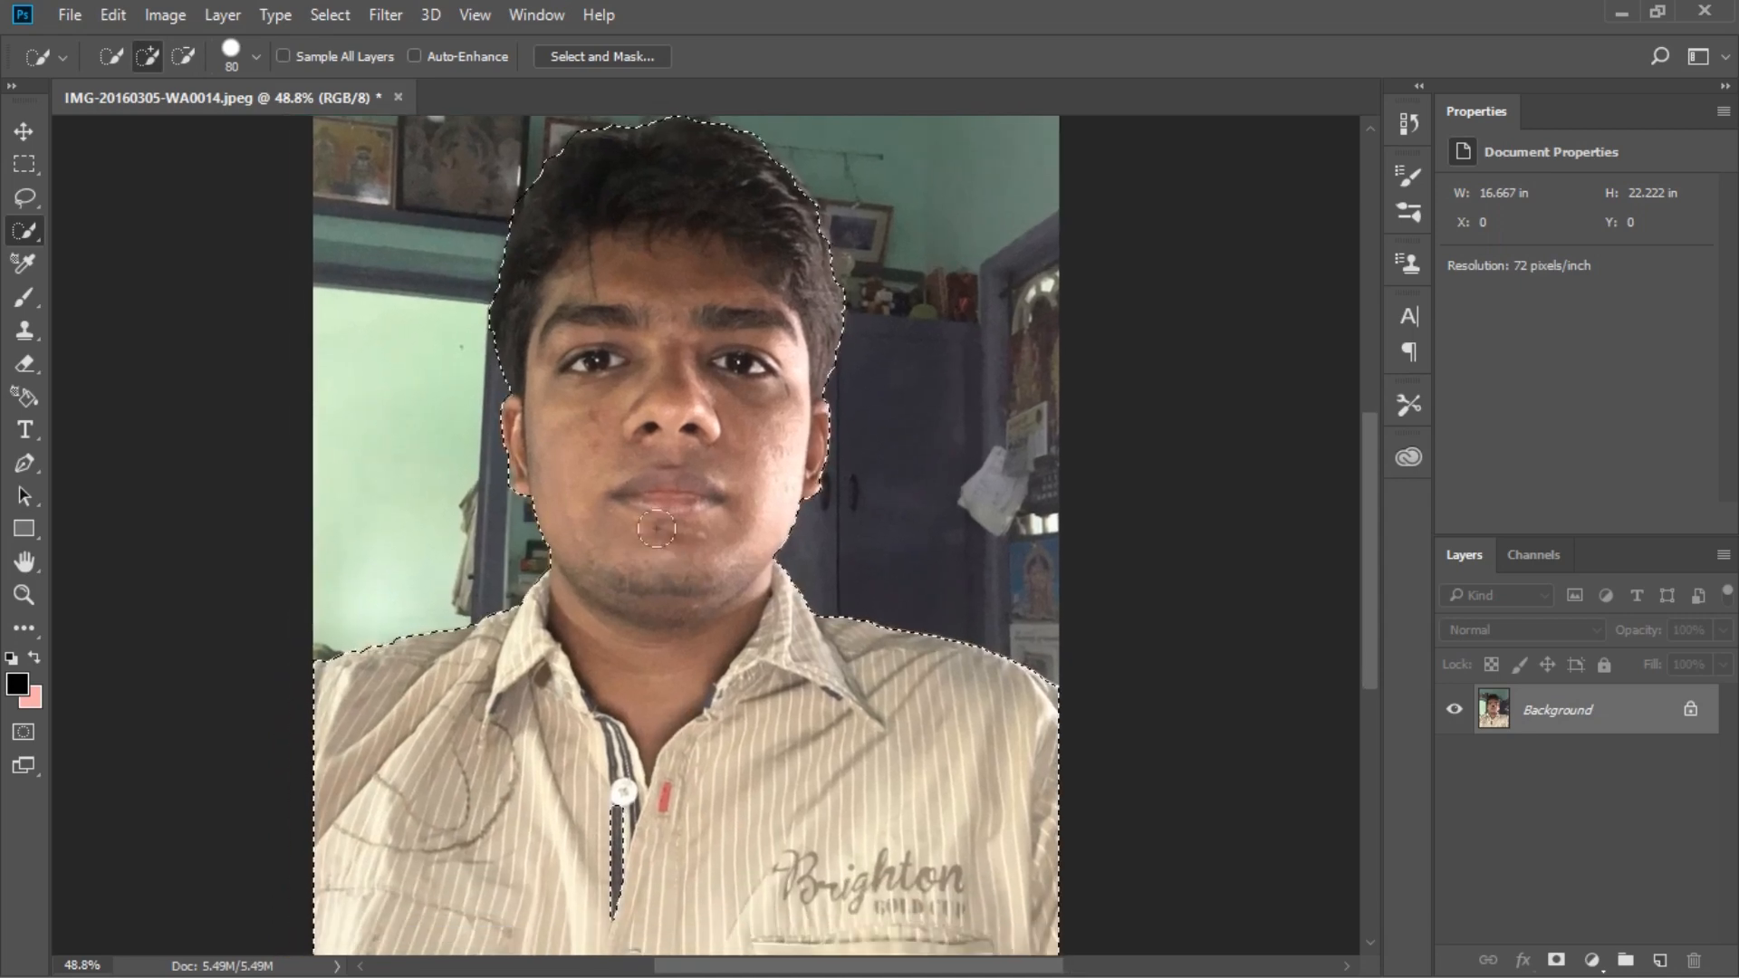
Copy the selected man to a new layer with Layer Via Copy and hide the Background layer.
{"action": "right_click", "coordinate": [662, 528]}
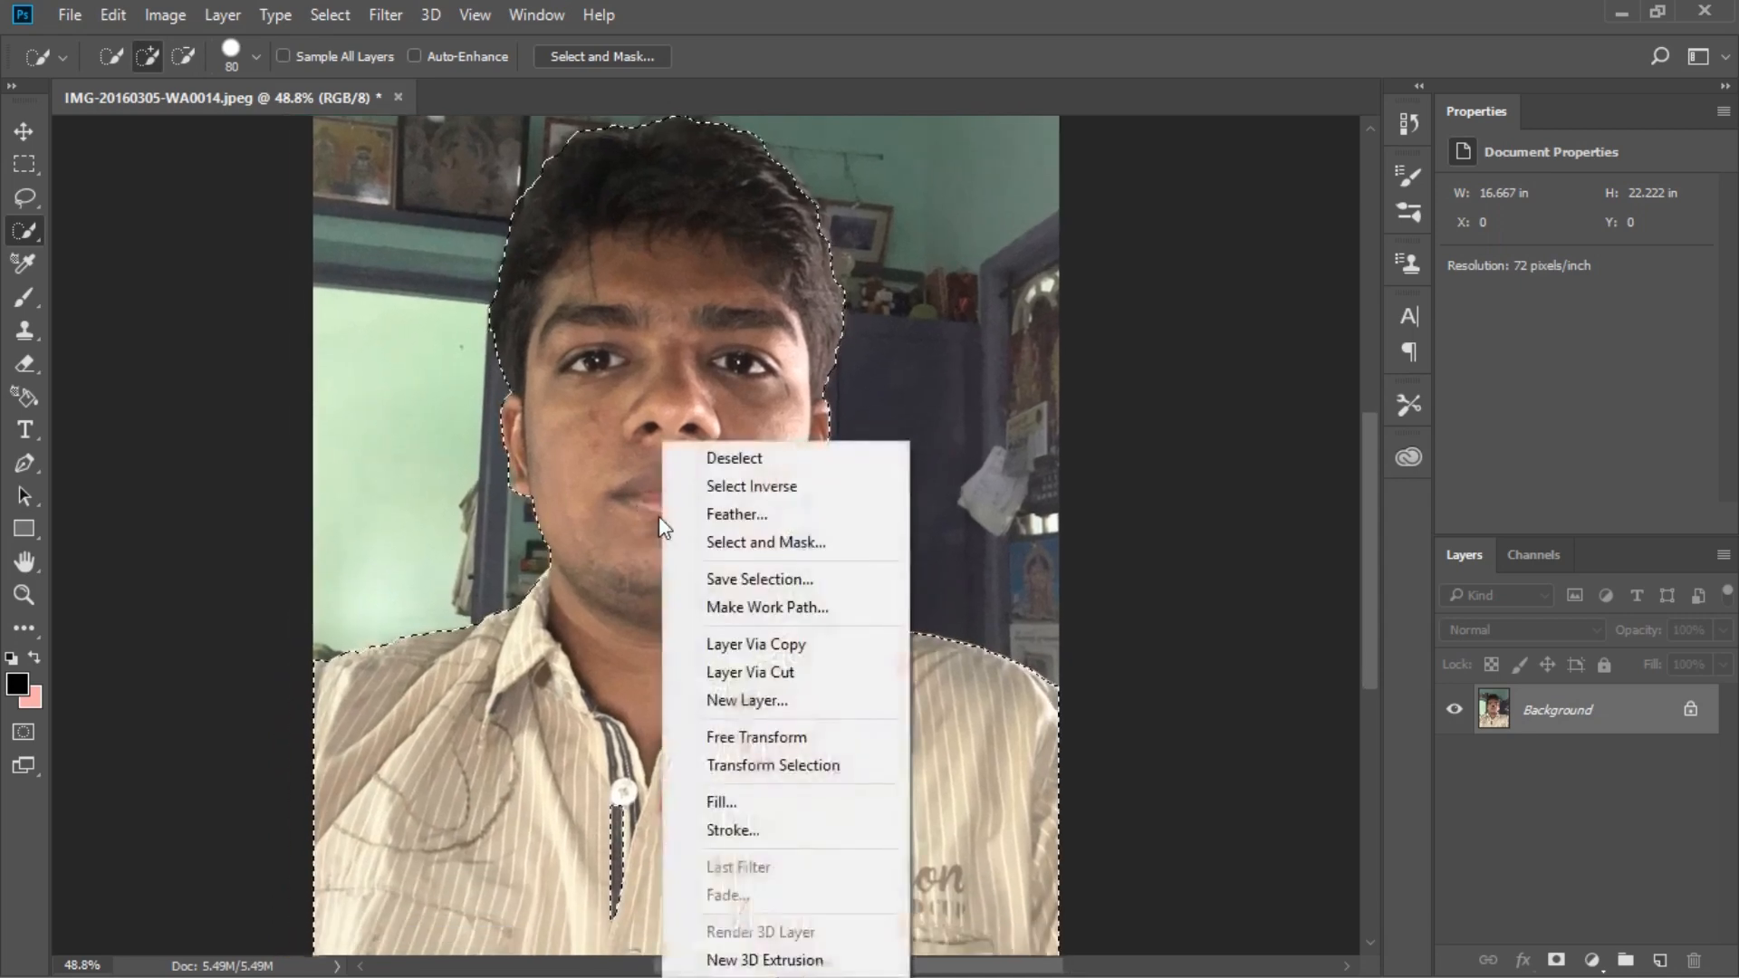
{"action": "left_click", "coordinate": [803, 645]}
{"action": "left_click", "coordinate": [1454, 761]}
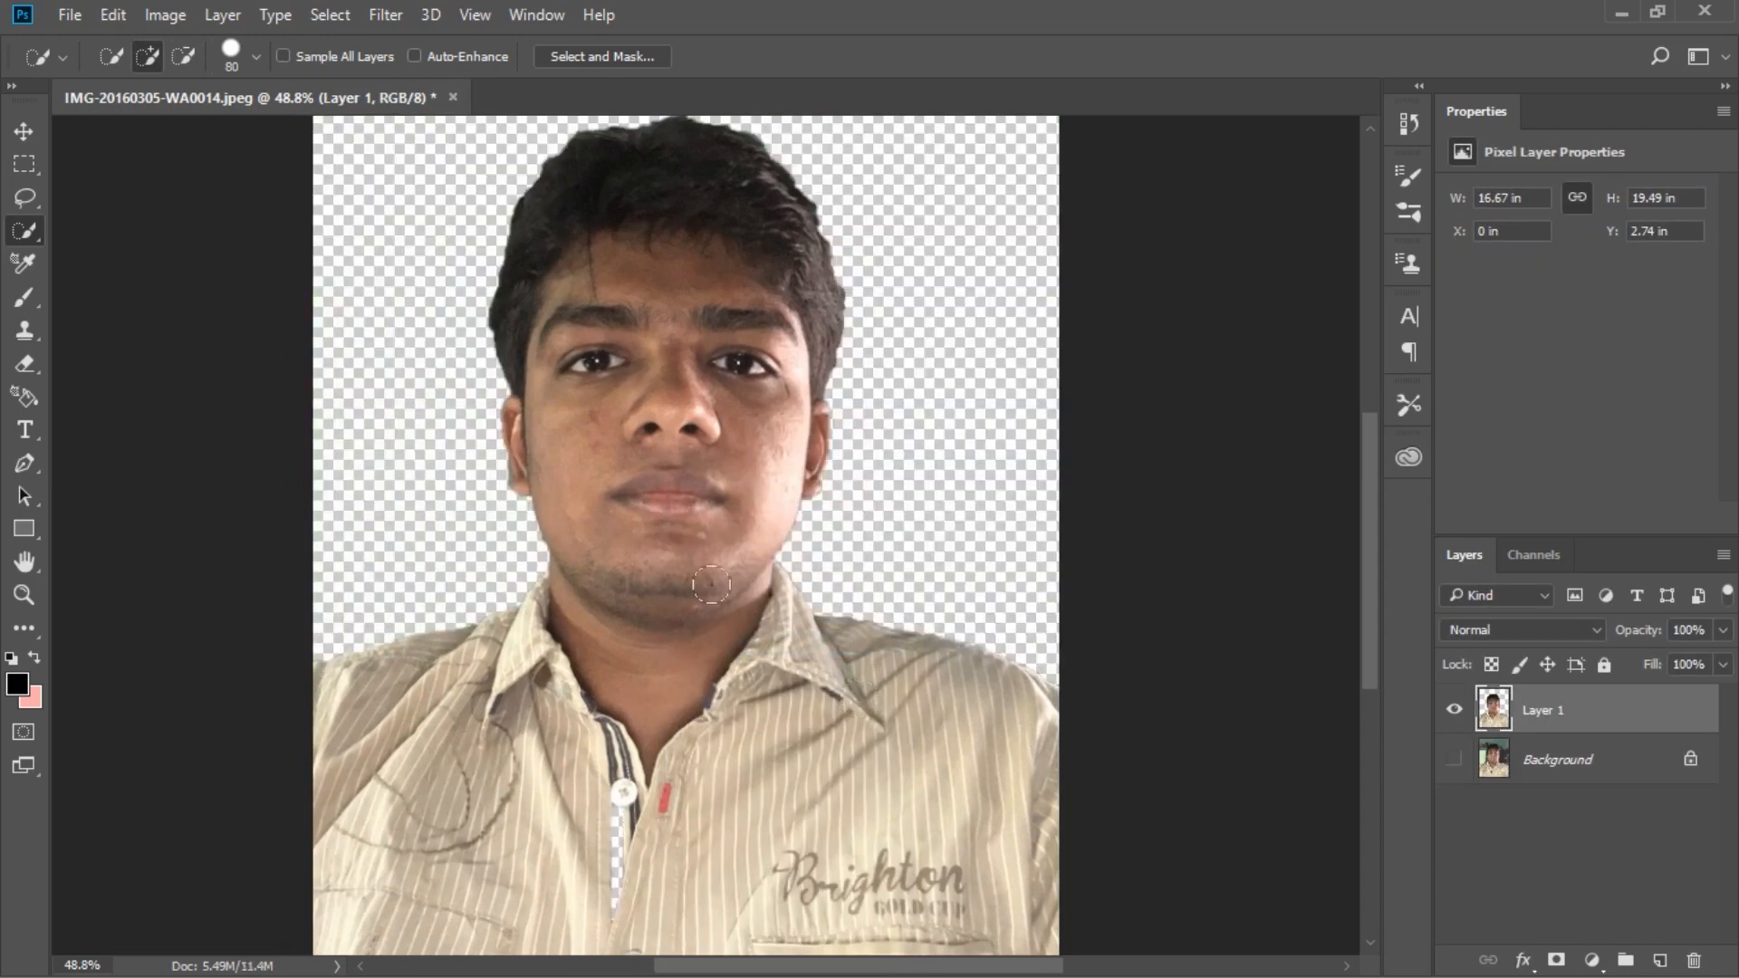
Apply a Threshold adjustment with a level of 100 to the cut-out portrait on Layer 1.
{"action": "left_click", "coordinate": [23, 132]}
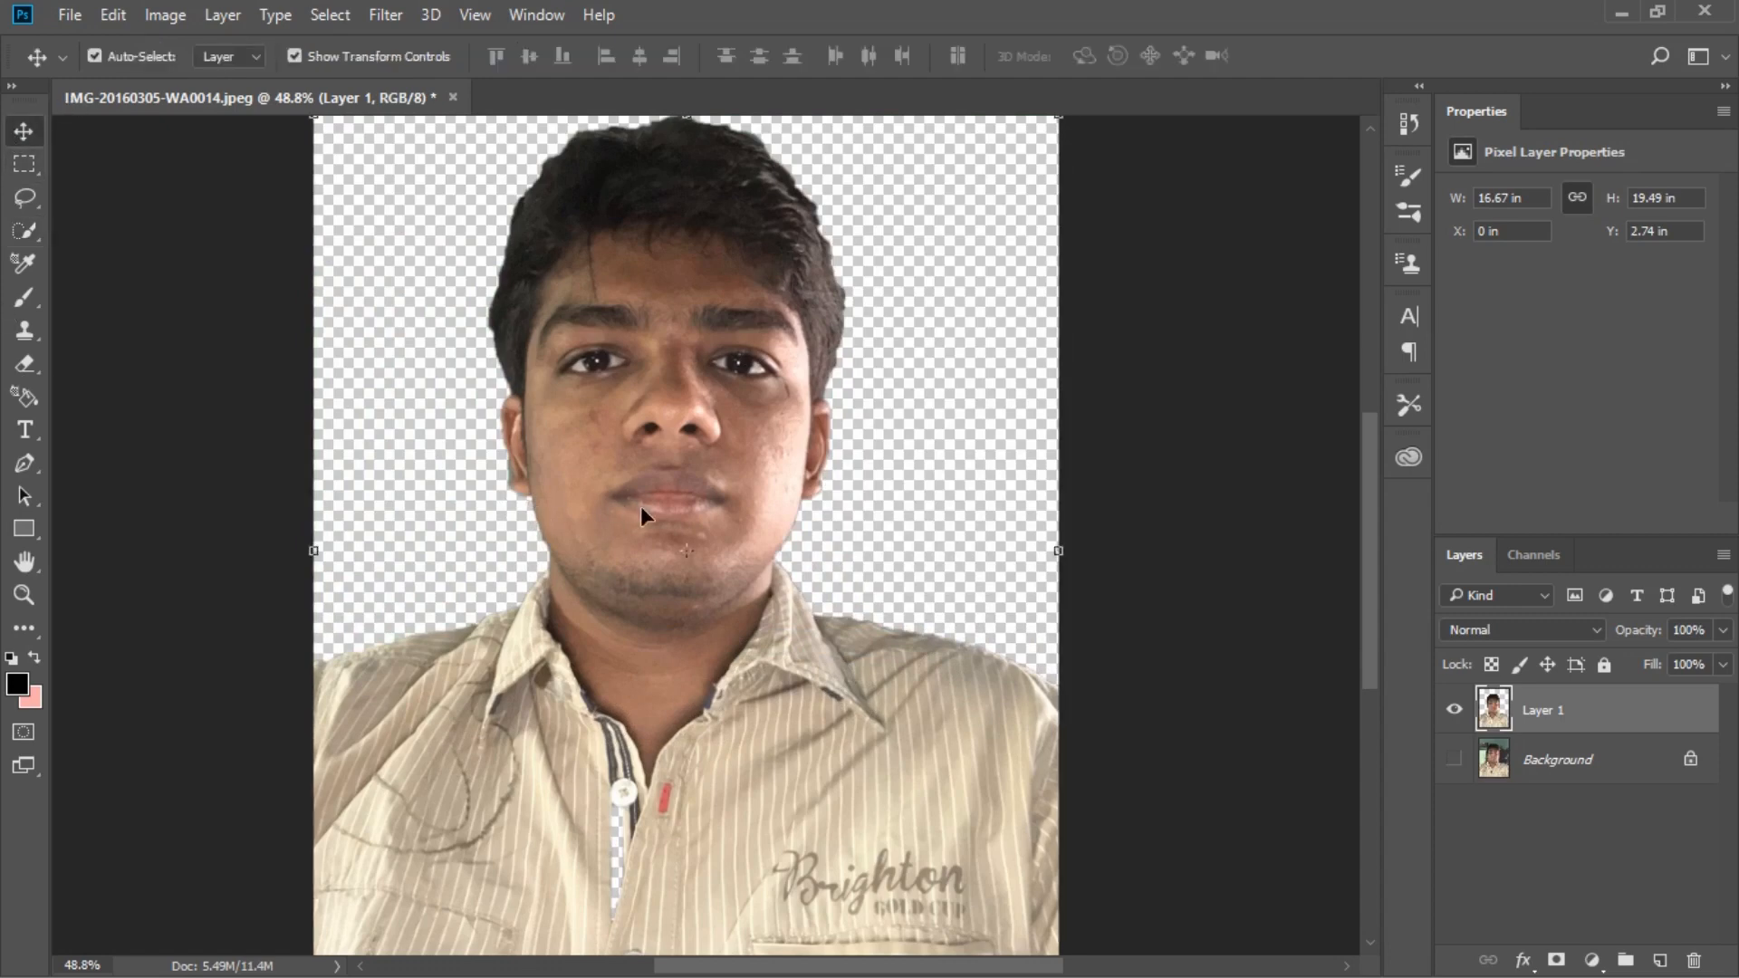
{"action": "scroll", "coordinate": [641, 507], "scroll_direction": "down", "scroll_amount": 1}
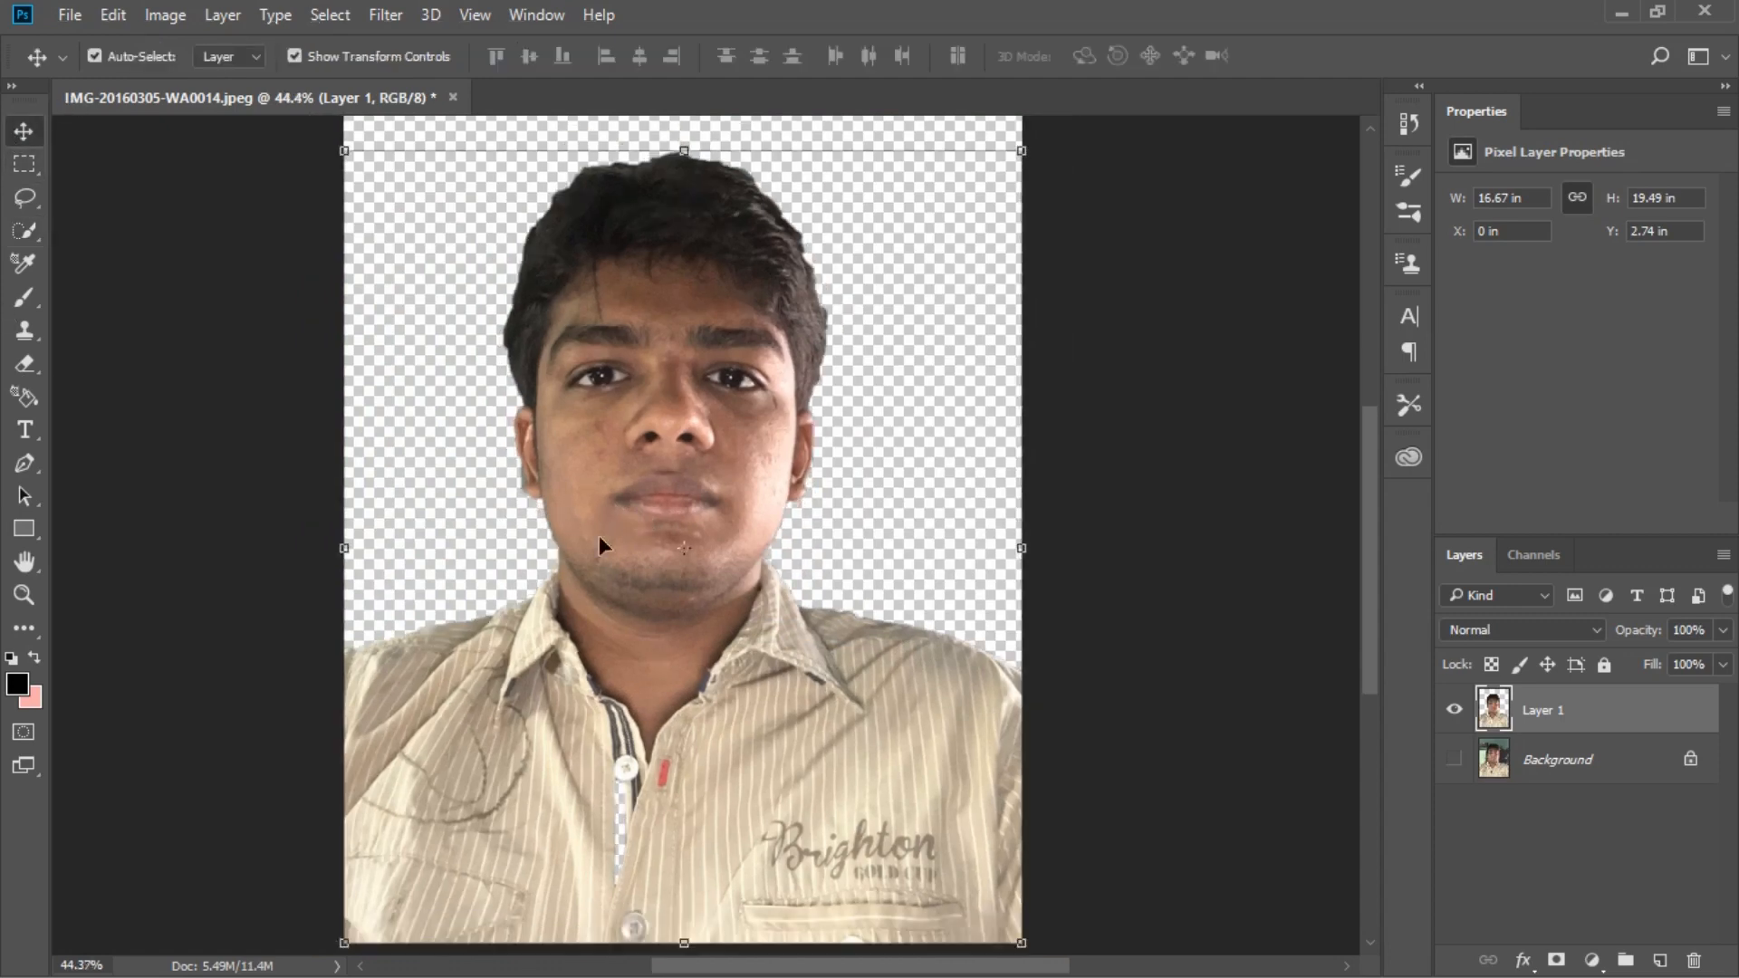
{"action": "left_click", "coordinate": [176, 18]}
{"action": "mouse_move", "coordinate": [225, 82]}
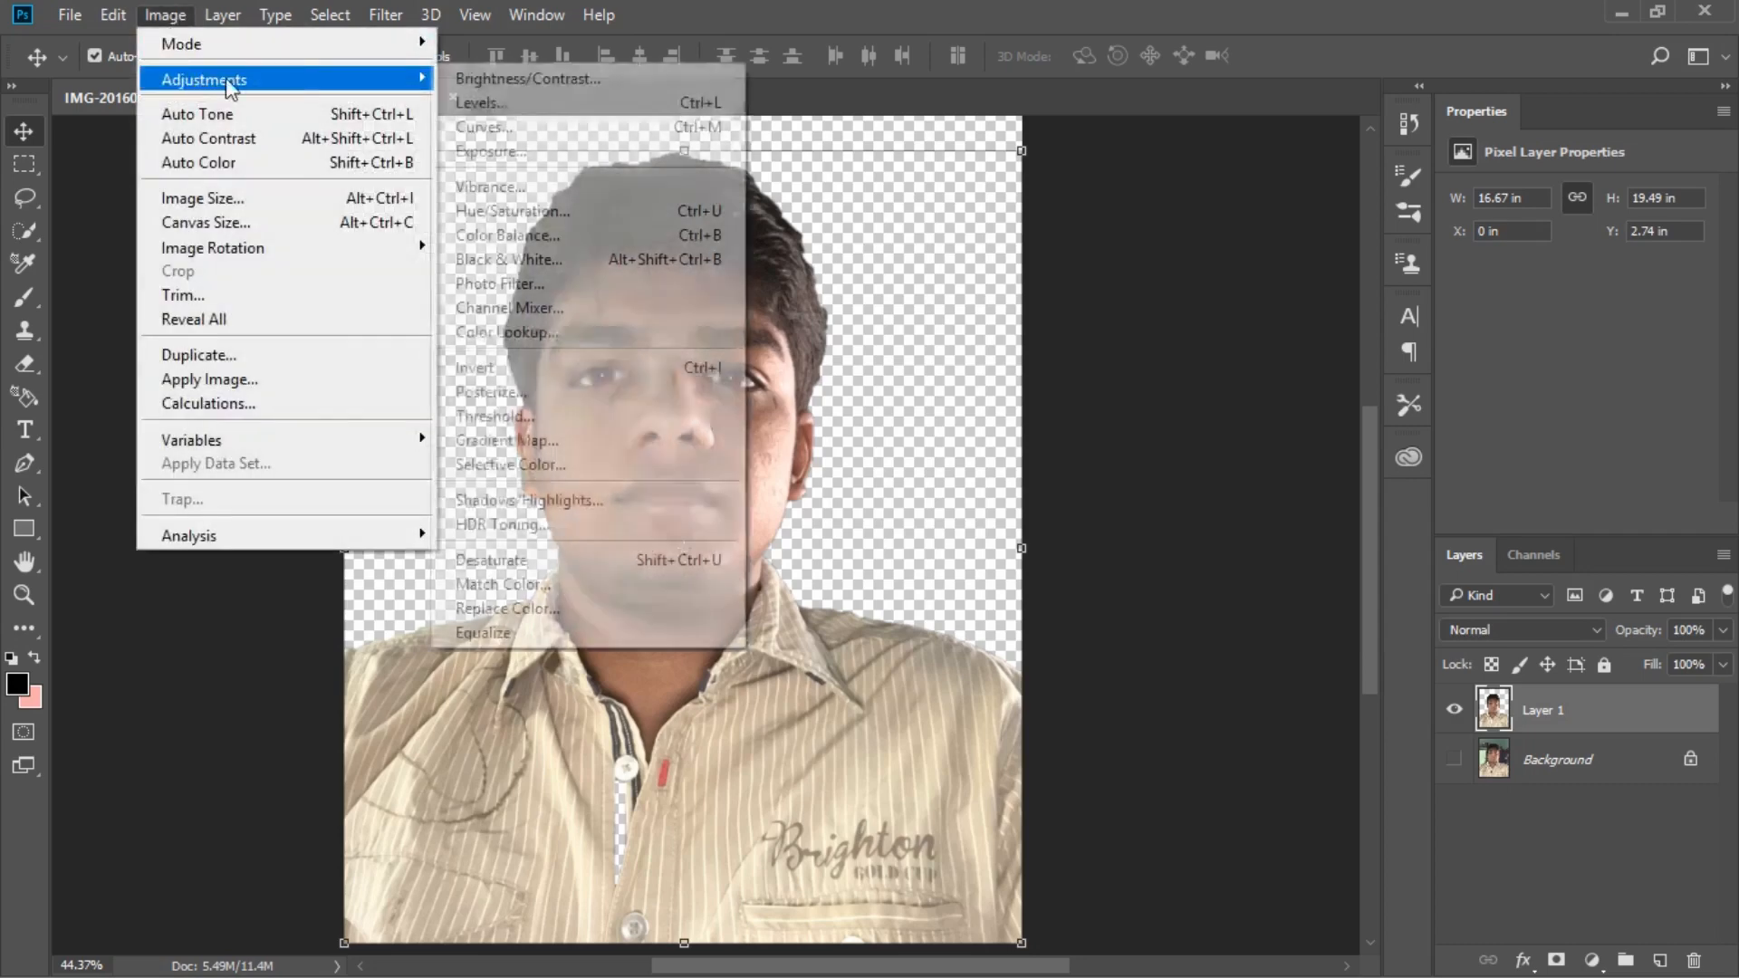
{"action": "left_click", "coordinate": [533, 417]}
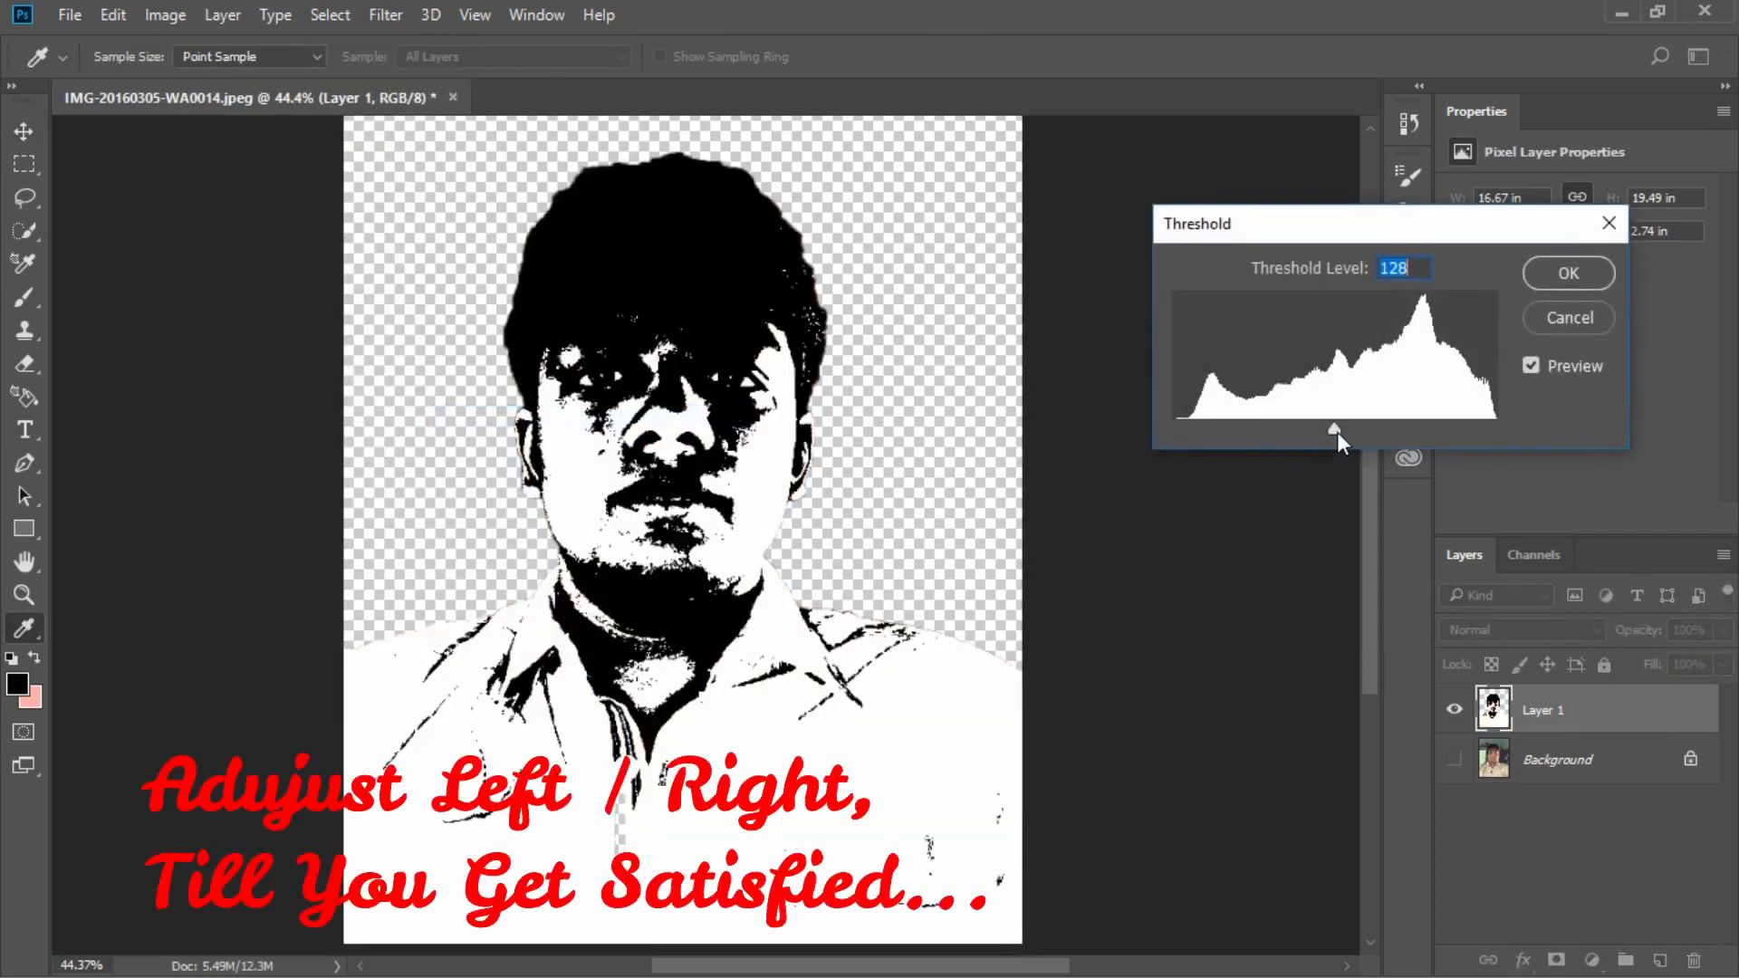
{"action": "left_click_drag", "start_coordinate": [1336, 432], "coordinate": [1299, 427]}
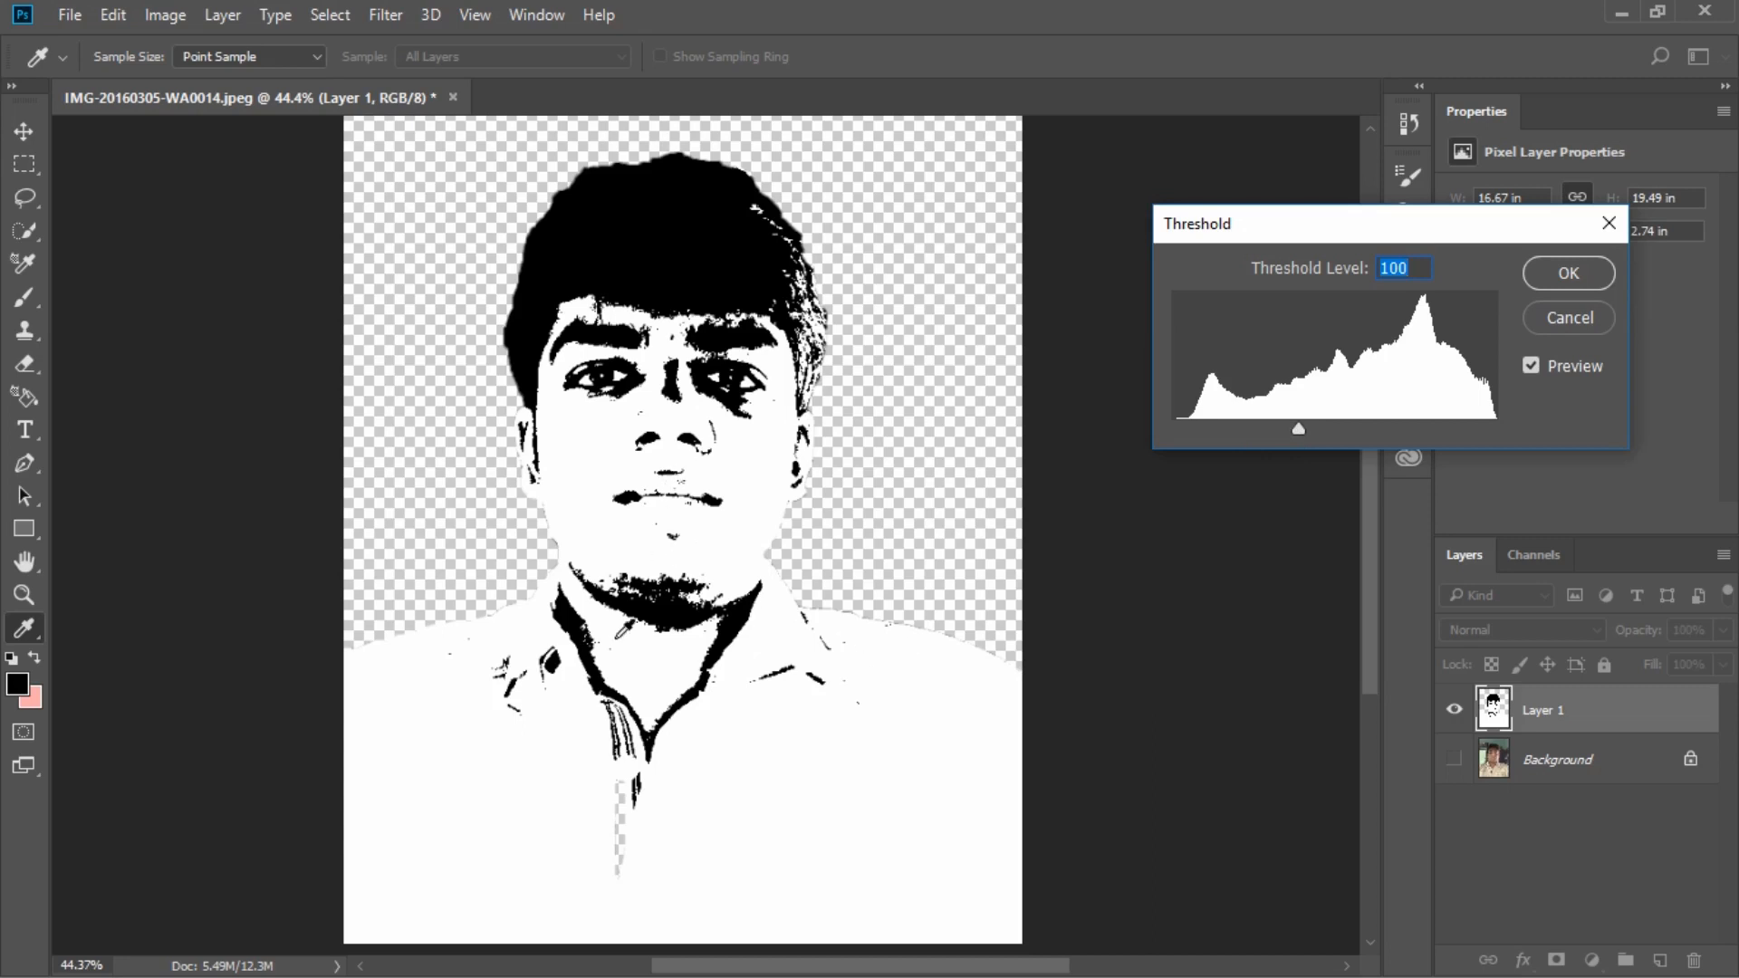
{"action": "left_click", "coordinate": [1568, 277]}
{"action": "key", "text": "v"}
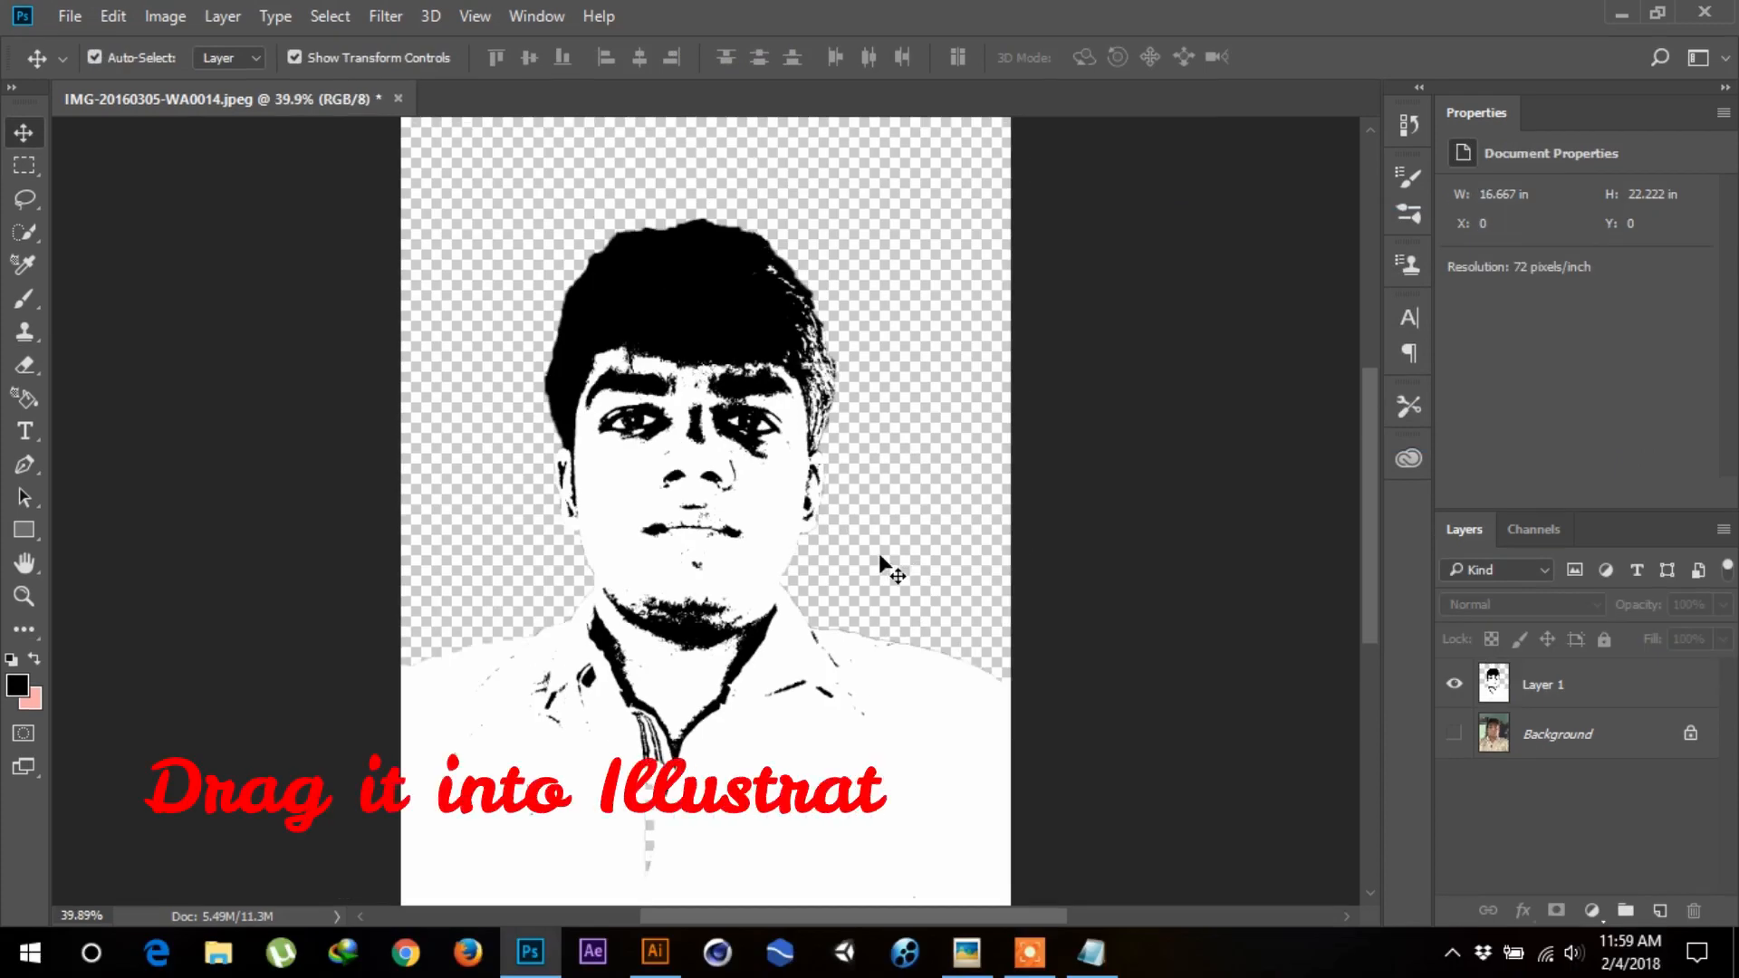
Transfer the black-and-white portrait from Photoshop into the open Untitled-1 document in Illustrator.
{"action": "left_click_drag", "start_coordinate": [775, 518], "coordinate": [698, 900]}
{"action": "left_click_drag", "start_coordinate": [677, 960], "coordinate": [757, 607]}
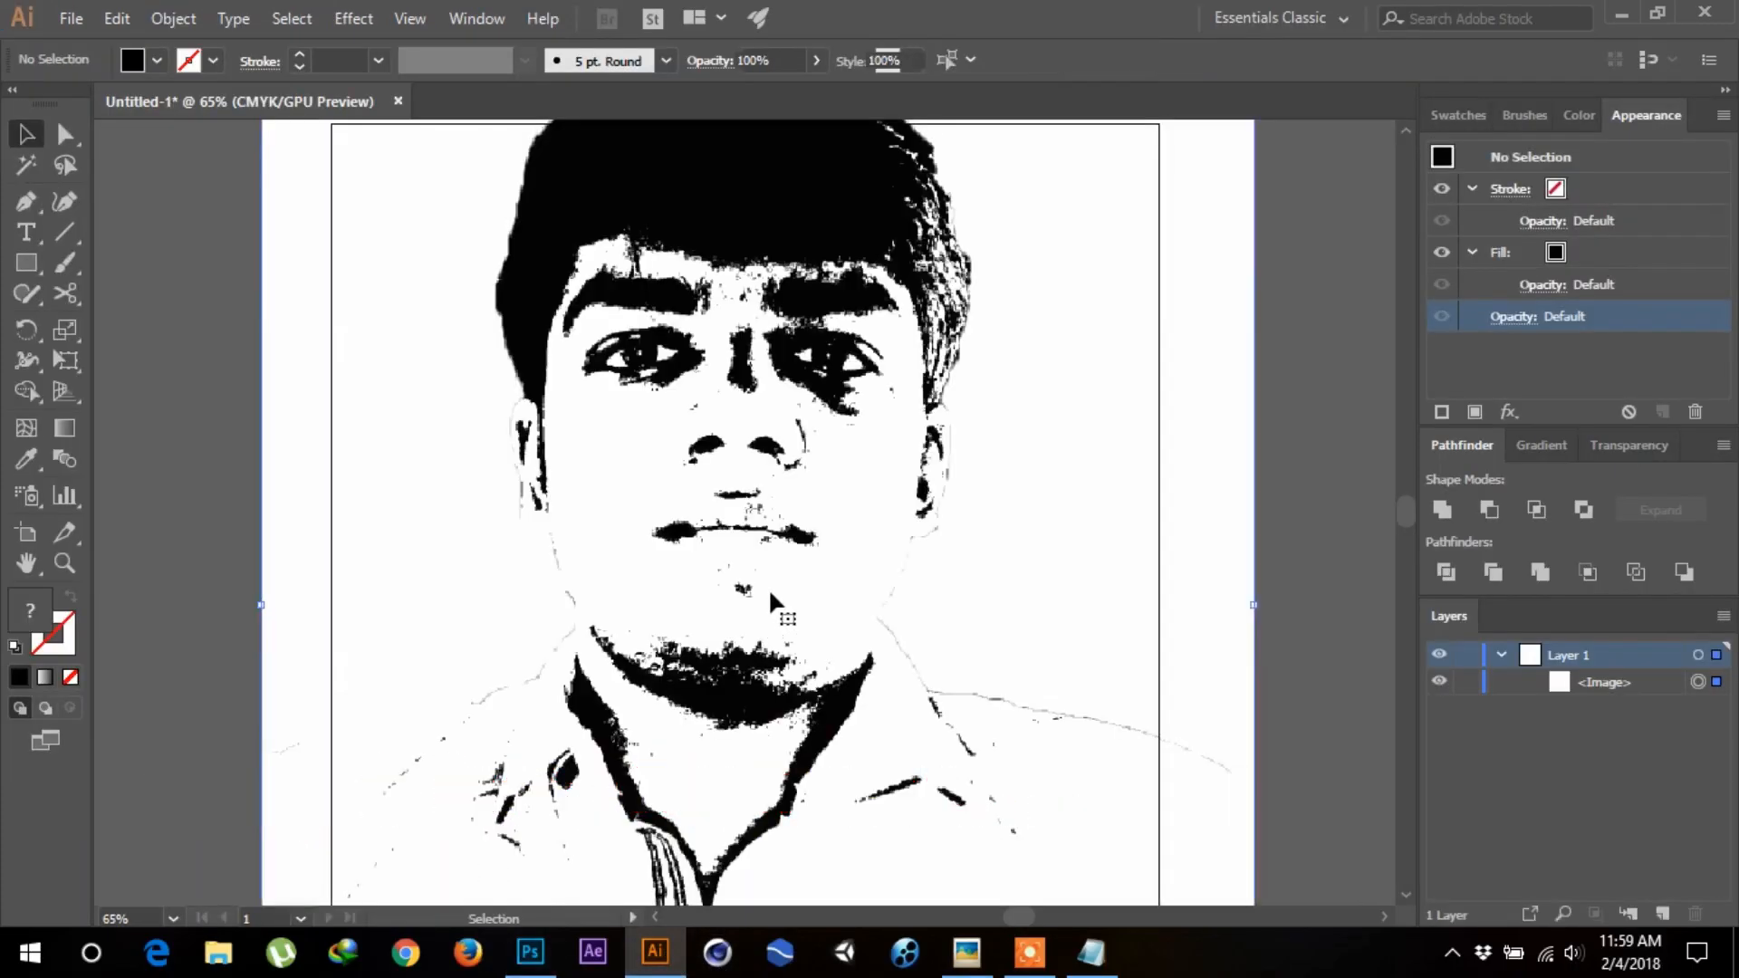
{"action": "key", "text": "ctrl"}
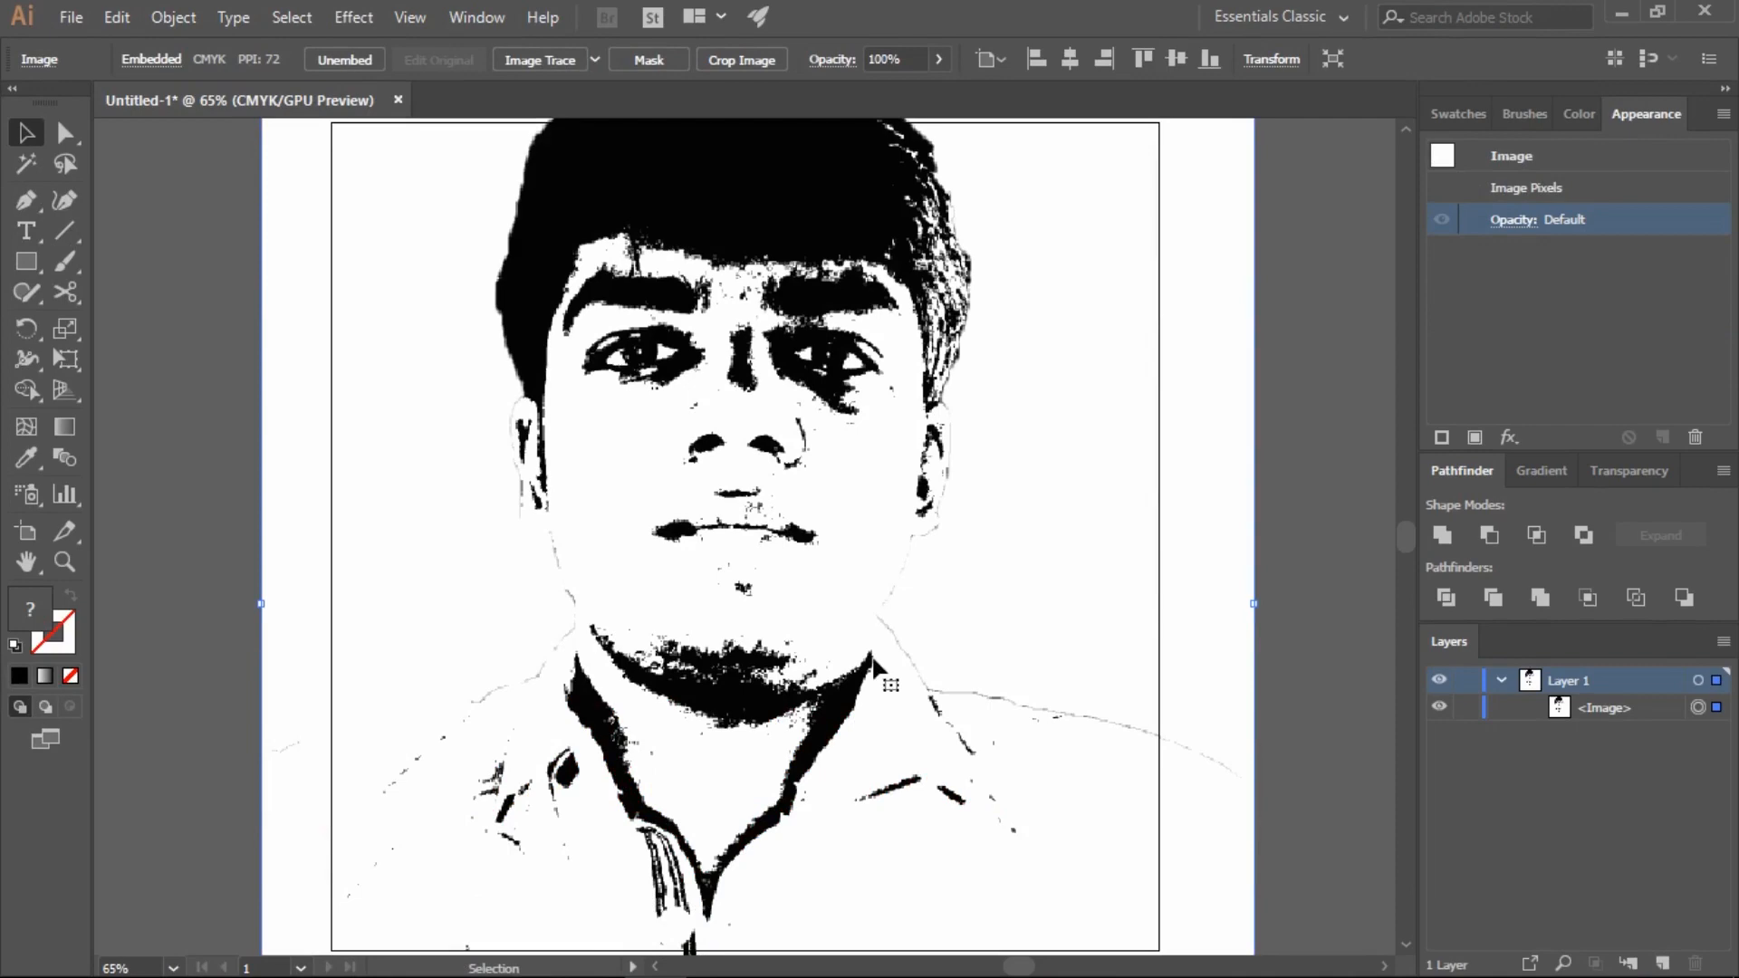
Scale the portrait image down to about 564 by 660 px and center it horizontally and vertically on the artboard.
{"action": "scroll", "coordinate": [874, 670], "scroll_direction": "down", "scroll_amount": 2}
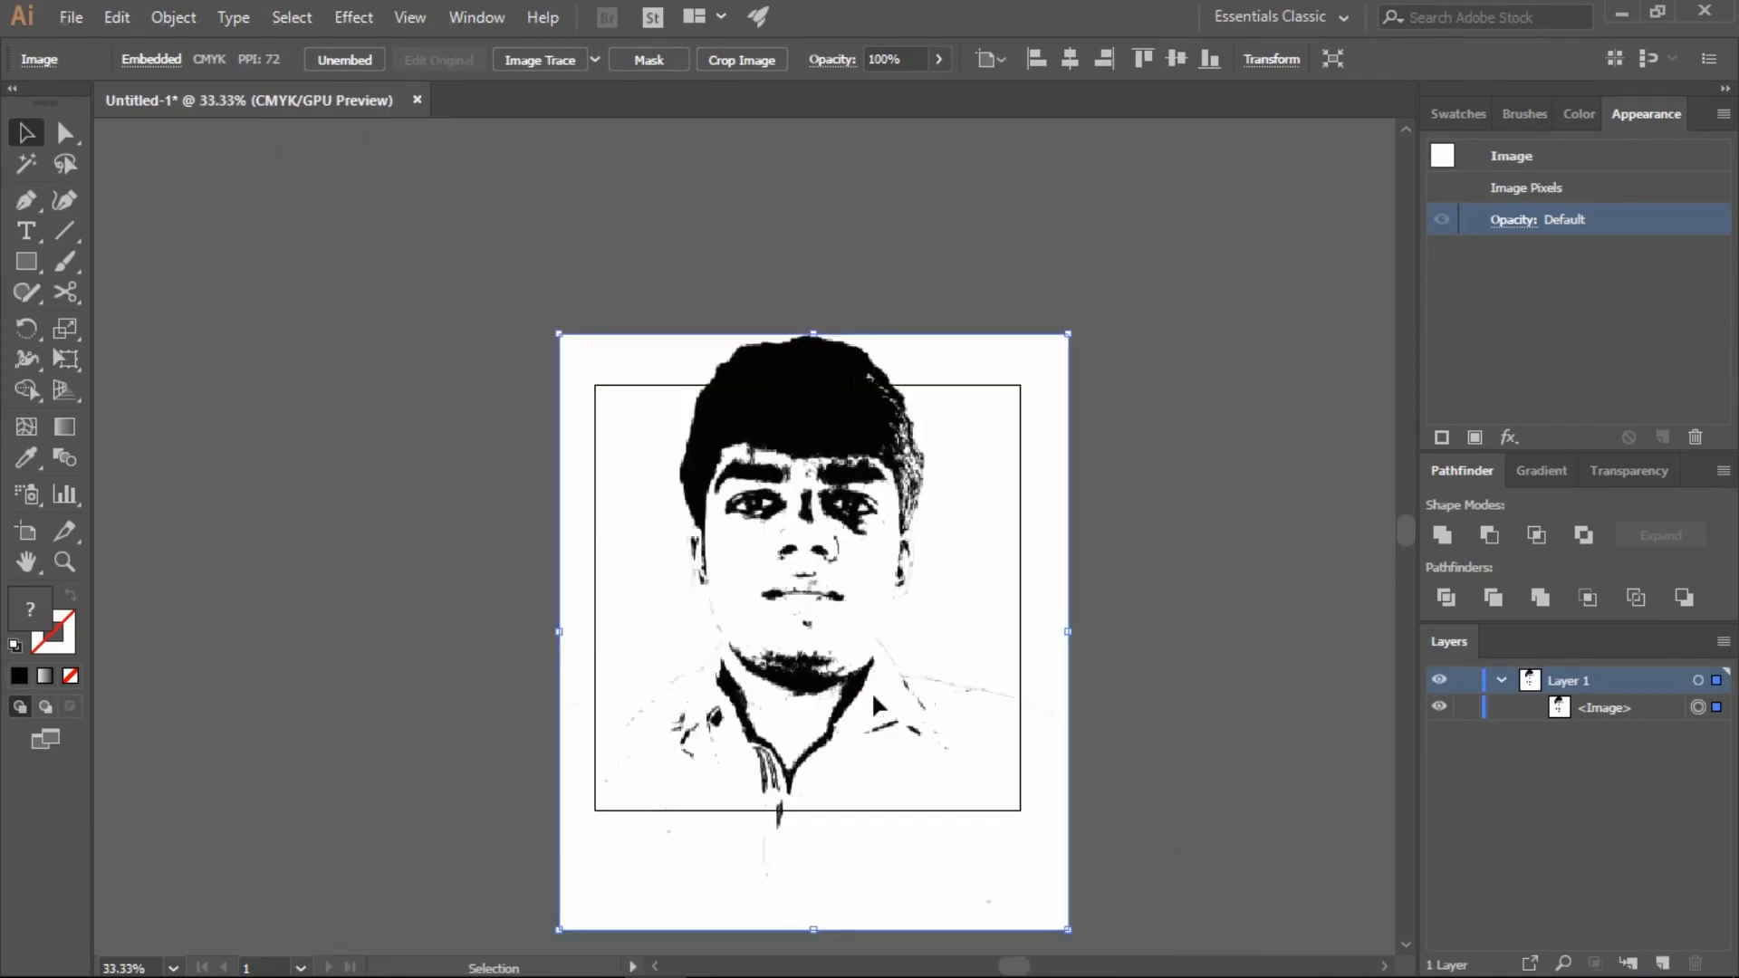
{"action": "left_click_drag", "start_coordinate": [1074, 939], "coordinate": [943, 745]}
{"action": "left_click", "coordinate": [1076, 59]}
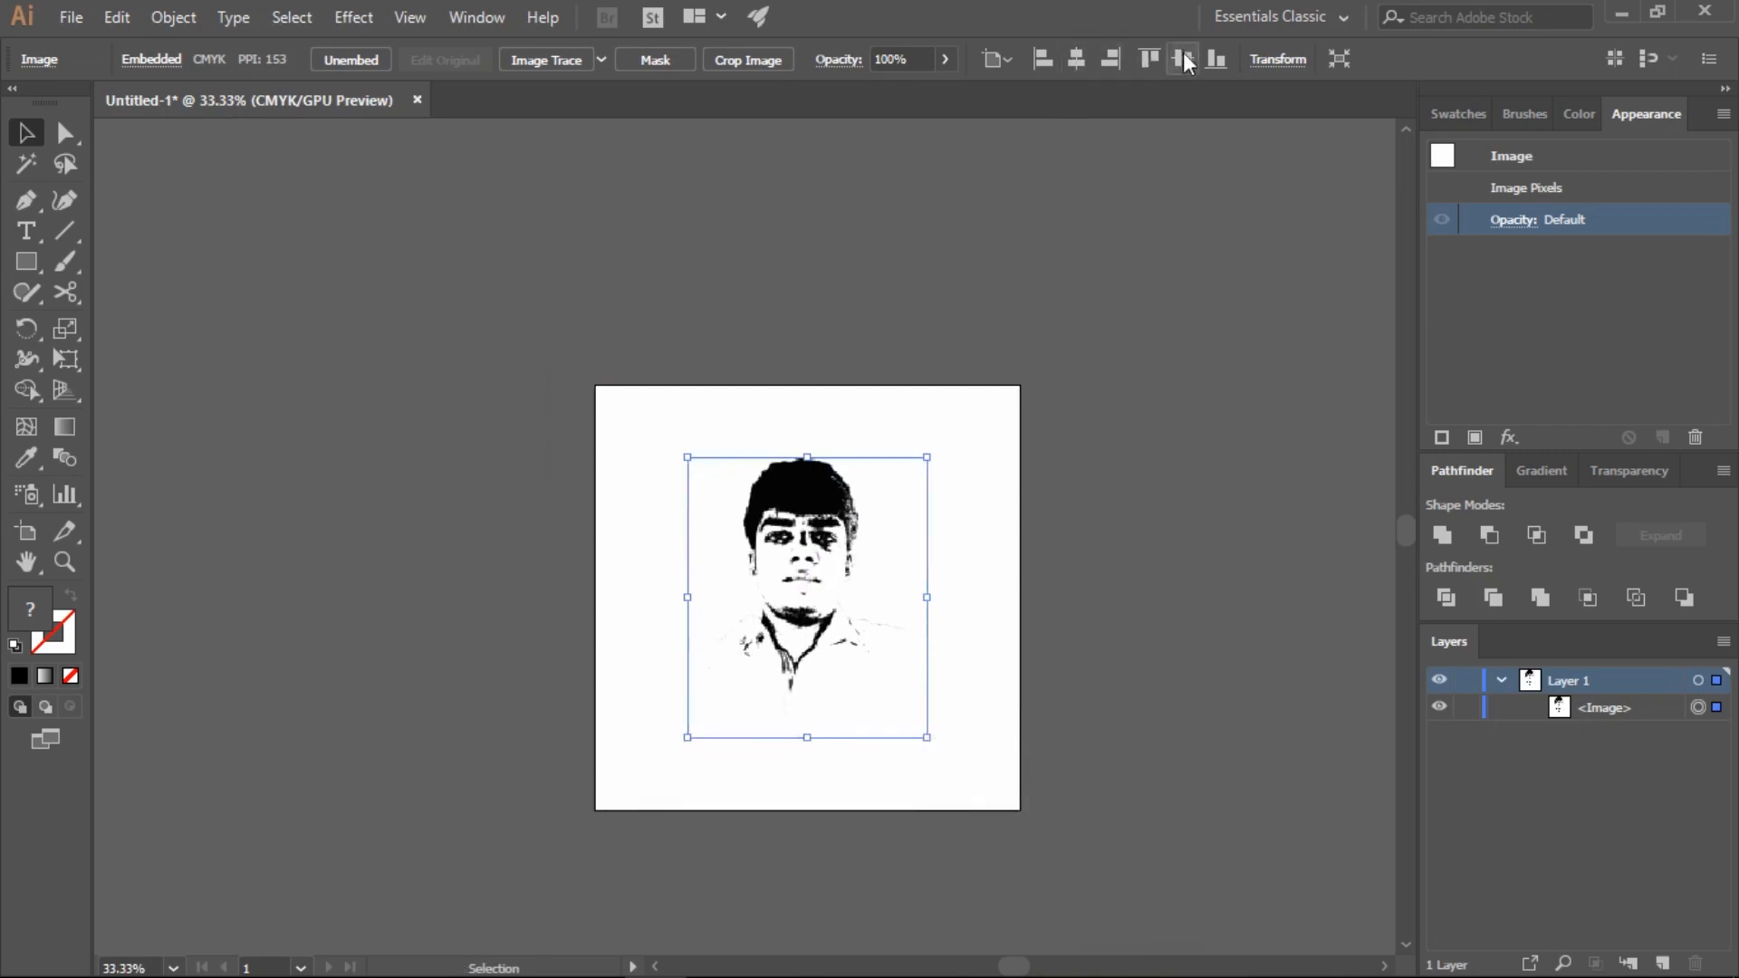
{"action": "left_click", "coordinate": [946, 653]}
{"action": "left_click", "coordinate": [865, 637]}
Convert the portrait with Image Trace using the default preset and expand the tracing into vector paths.
{"action": "key", "text": "ctrl+0"}
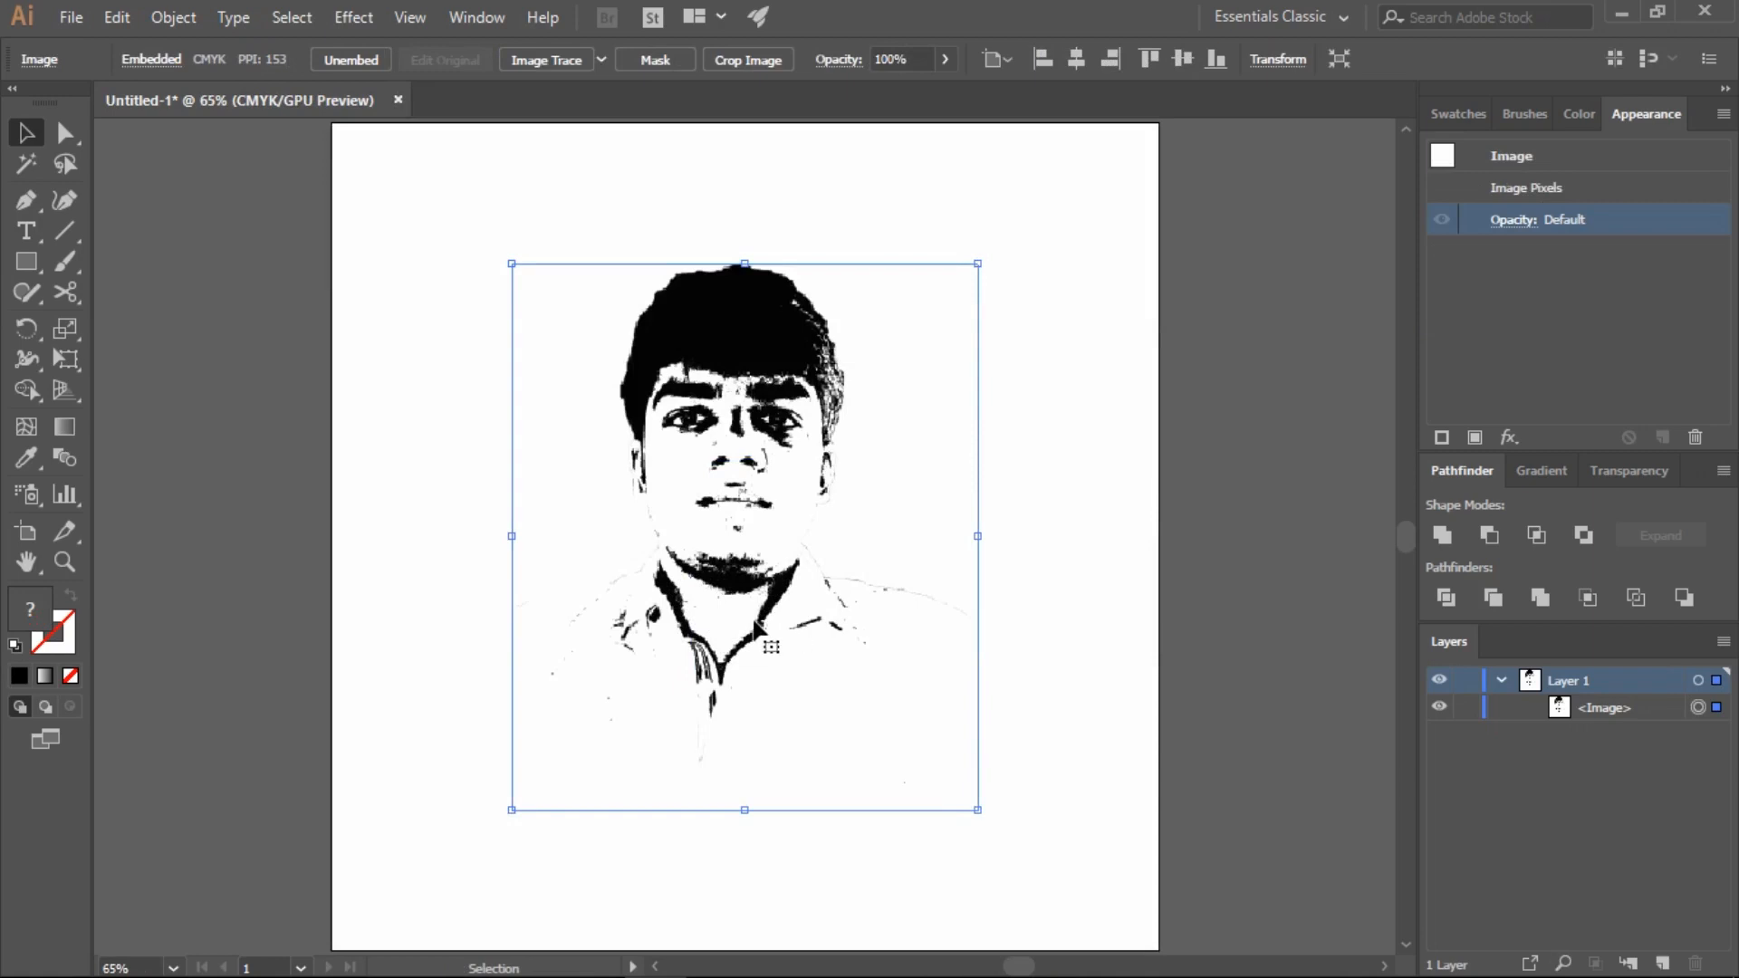
{"action": "left_click", "coordinate": [549, 52]}
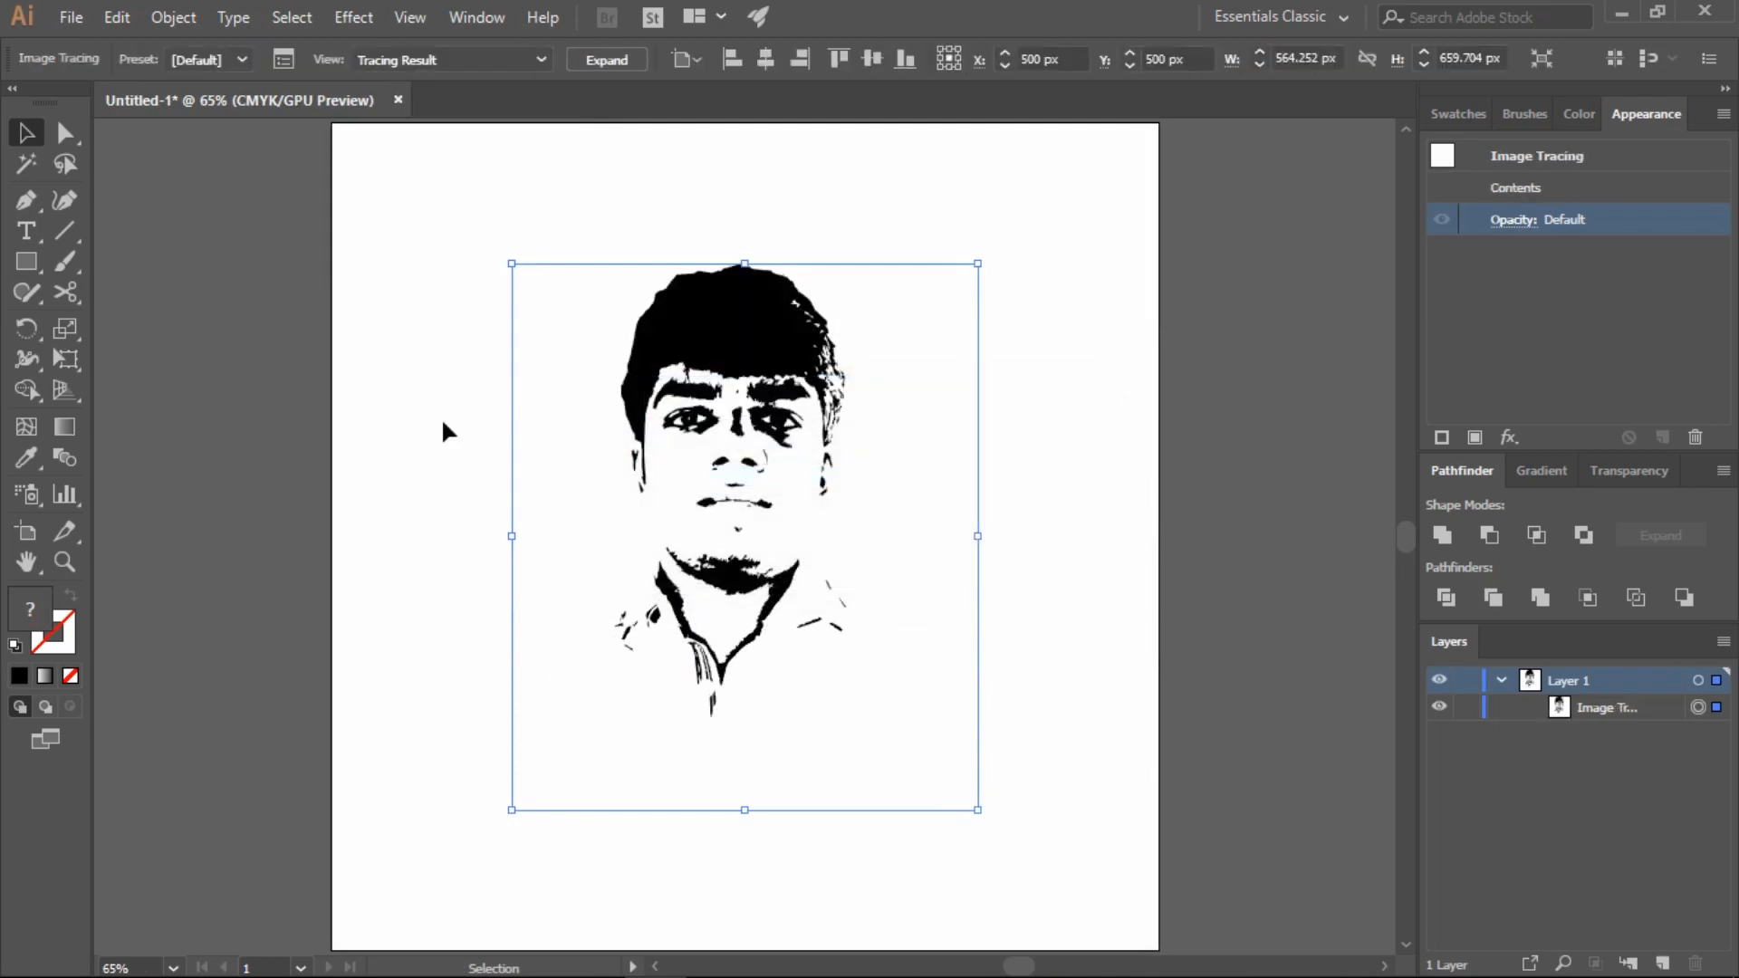
{"action": "left_click", "coordinate": [603, 61]}
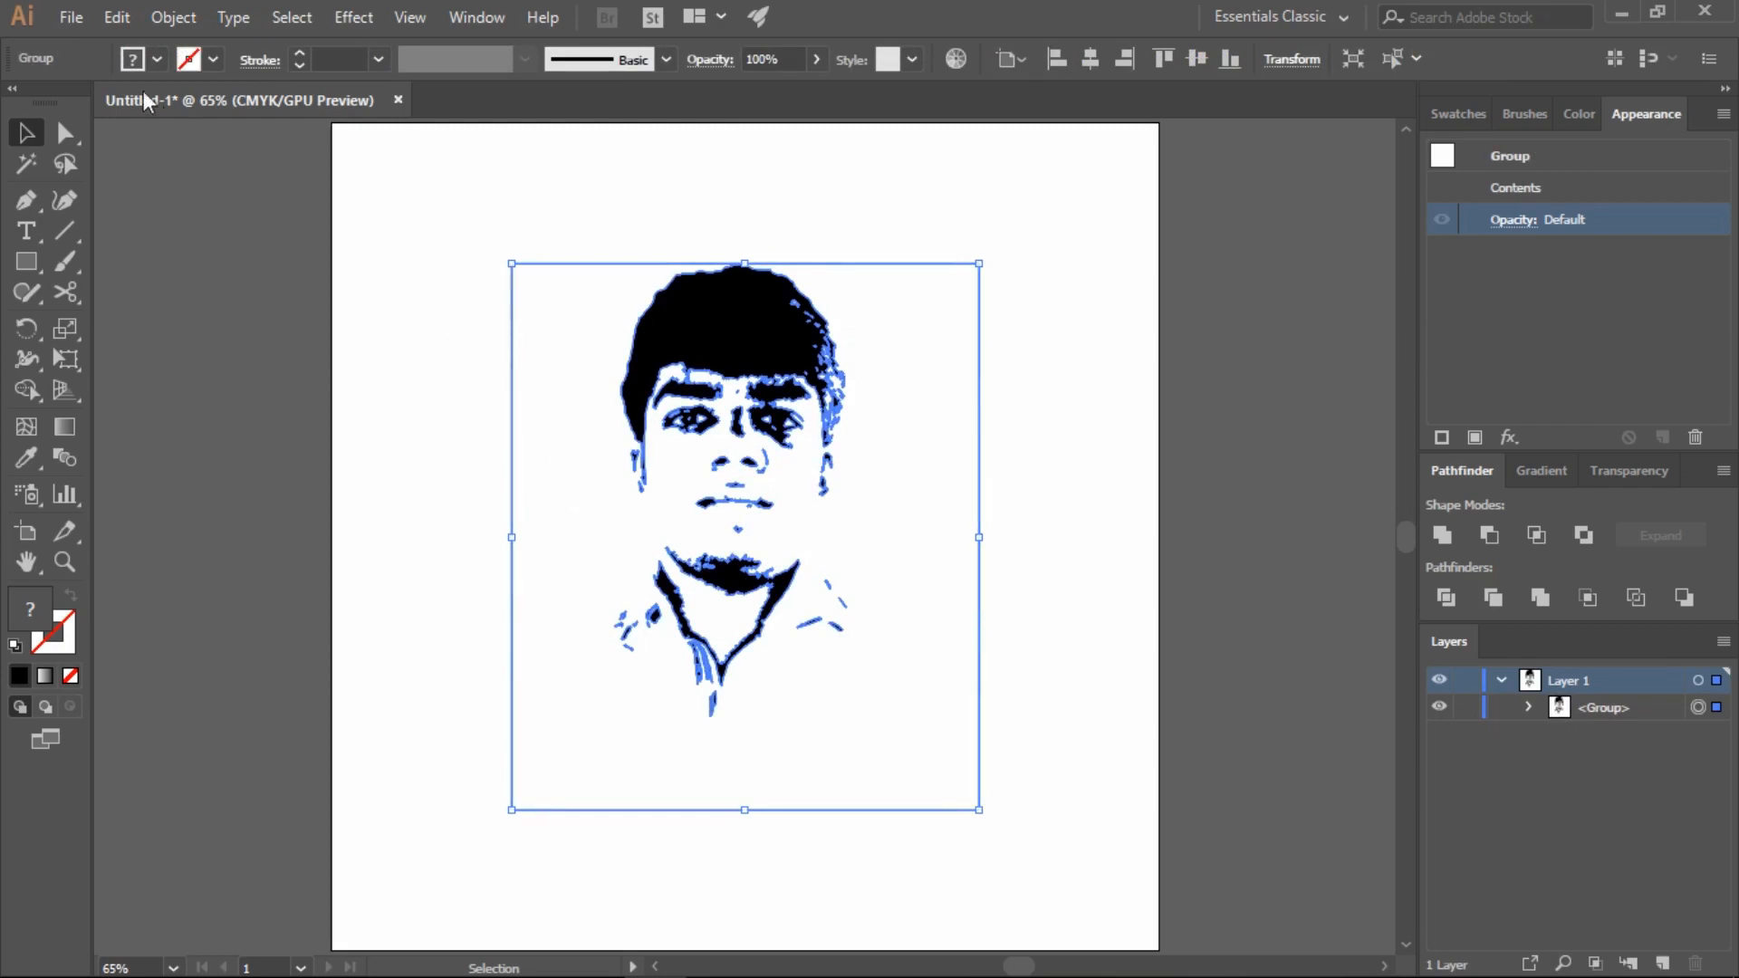
{"action": "left_click", "coordinate": [64, 133]}
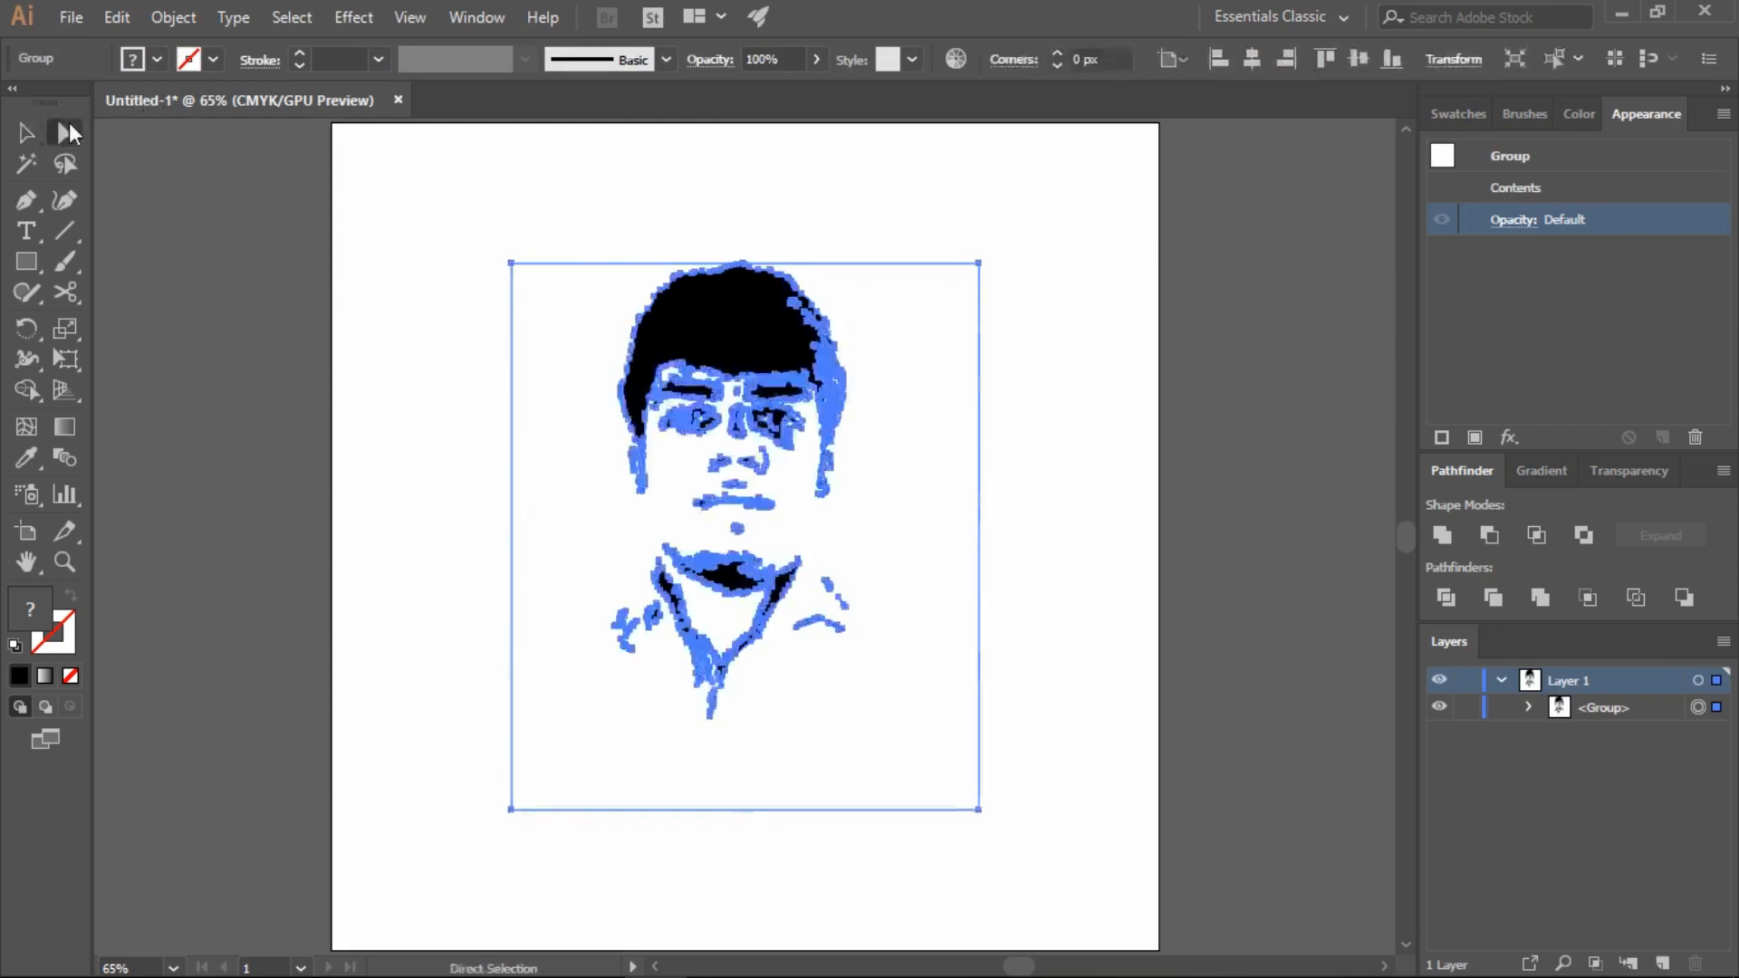
{"action": "left_click", "coordinate": [513, 264]}
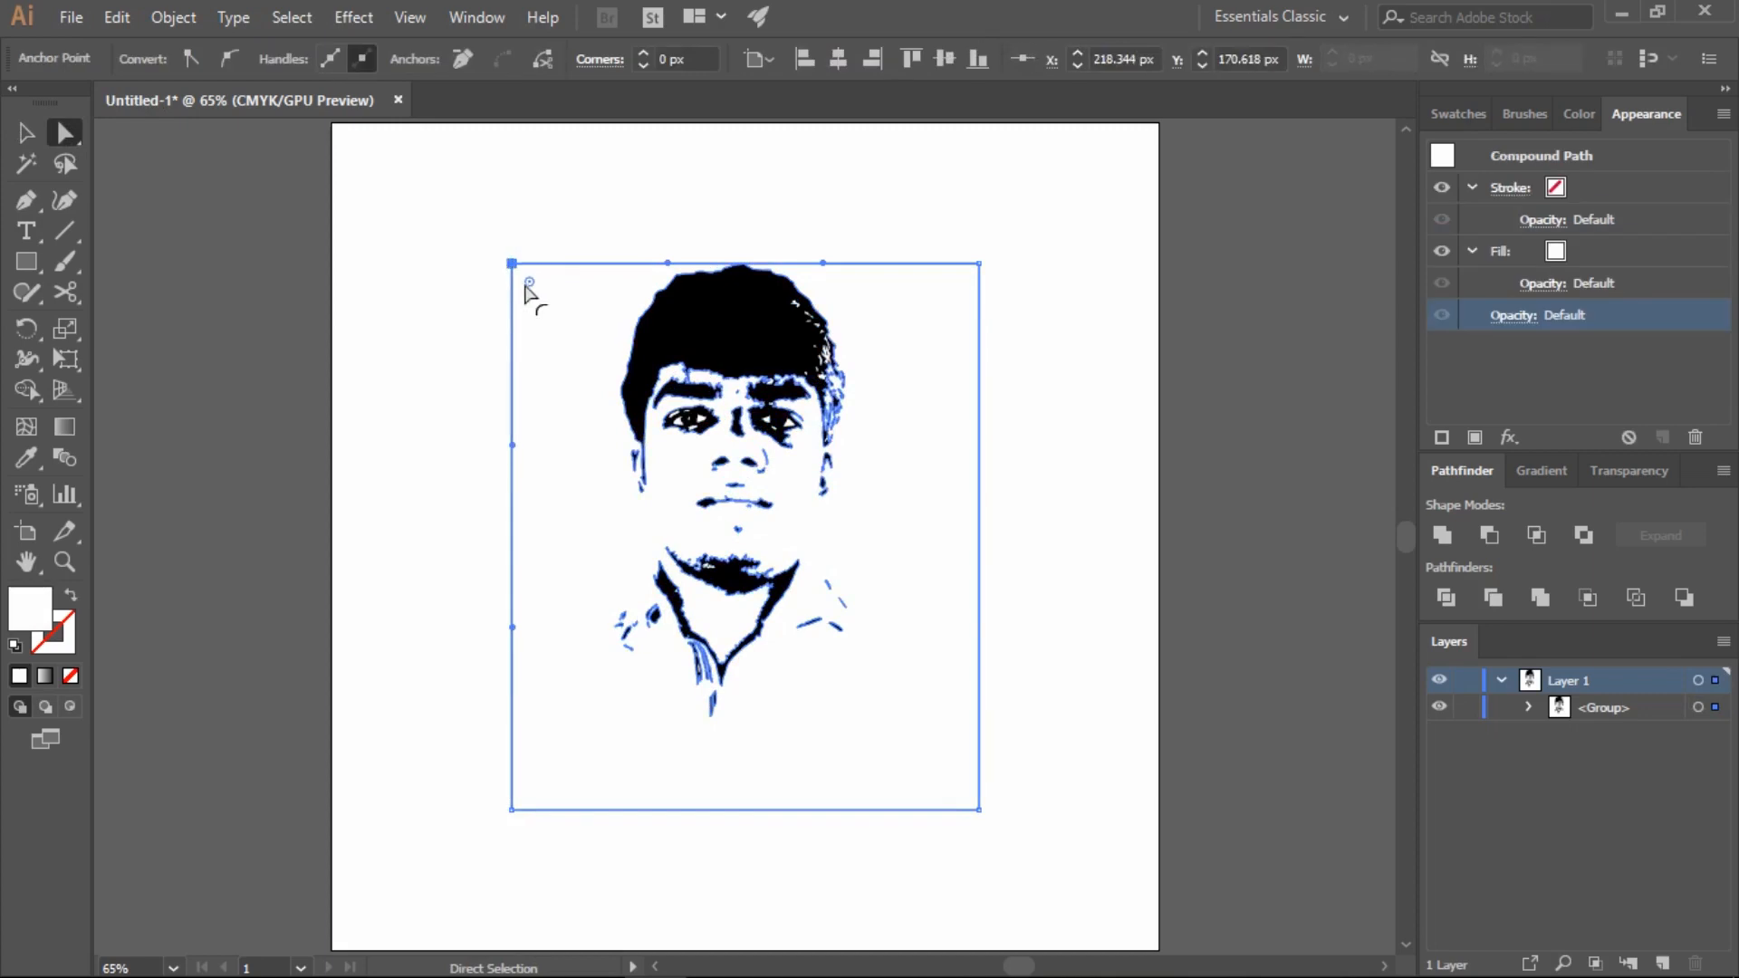
{"action": "left_click", "coordinate": [25, 133]}
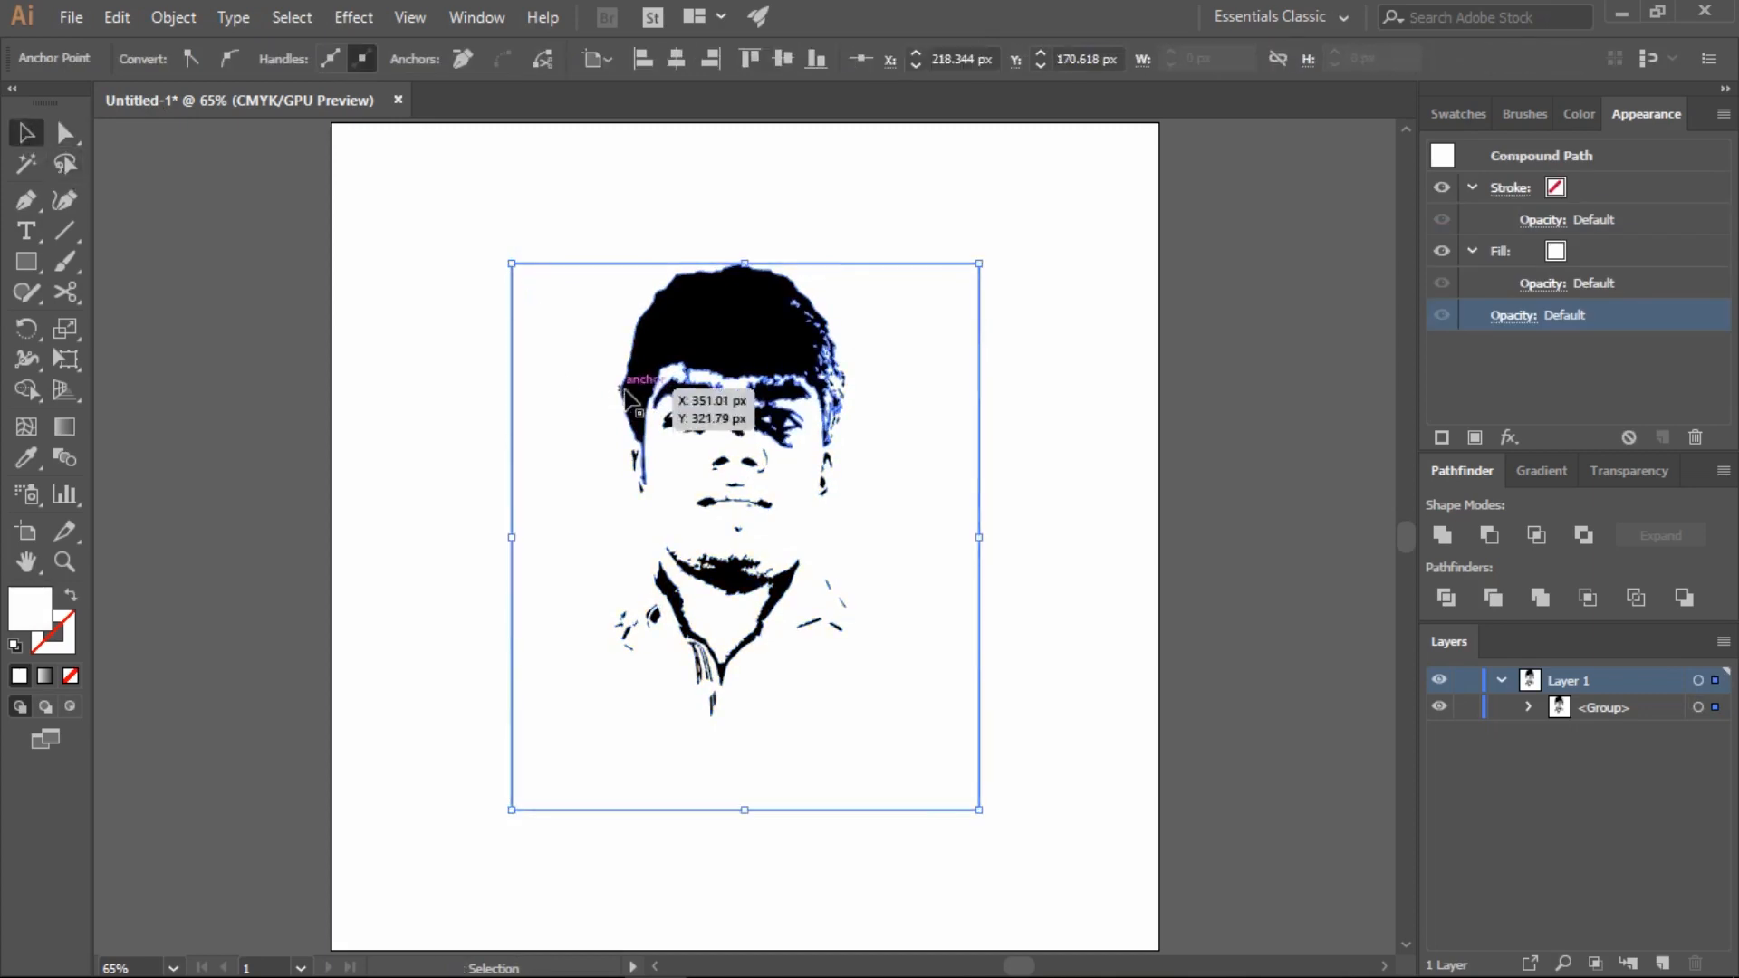
Select all white-filled areas of the expanded trace with the Magic Wand tool and delete them.
{"action": "left_click", "coordinate": [27, 162]}
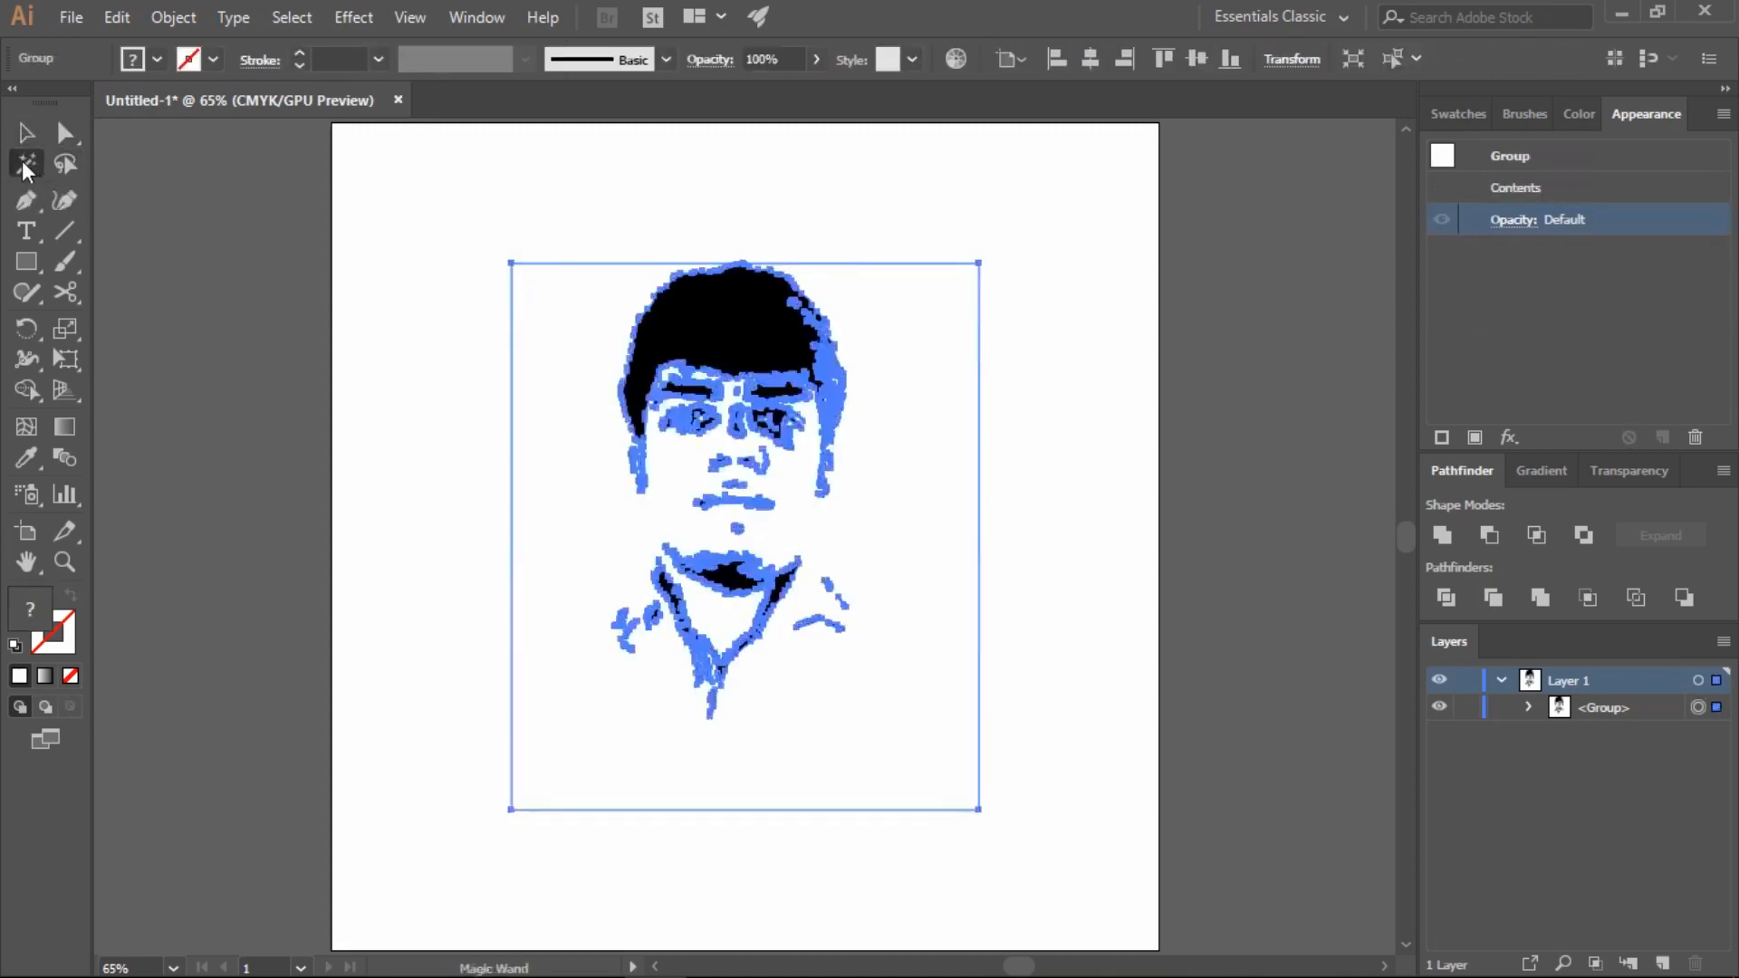
{"action": "left_click", "coordinate": [549, 504]}
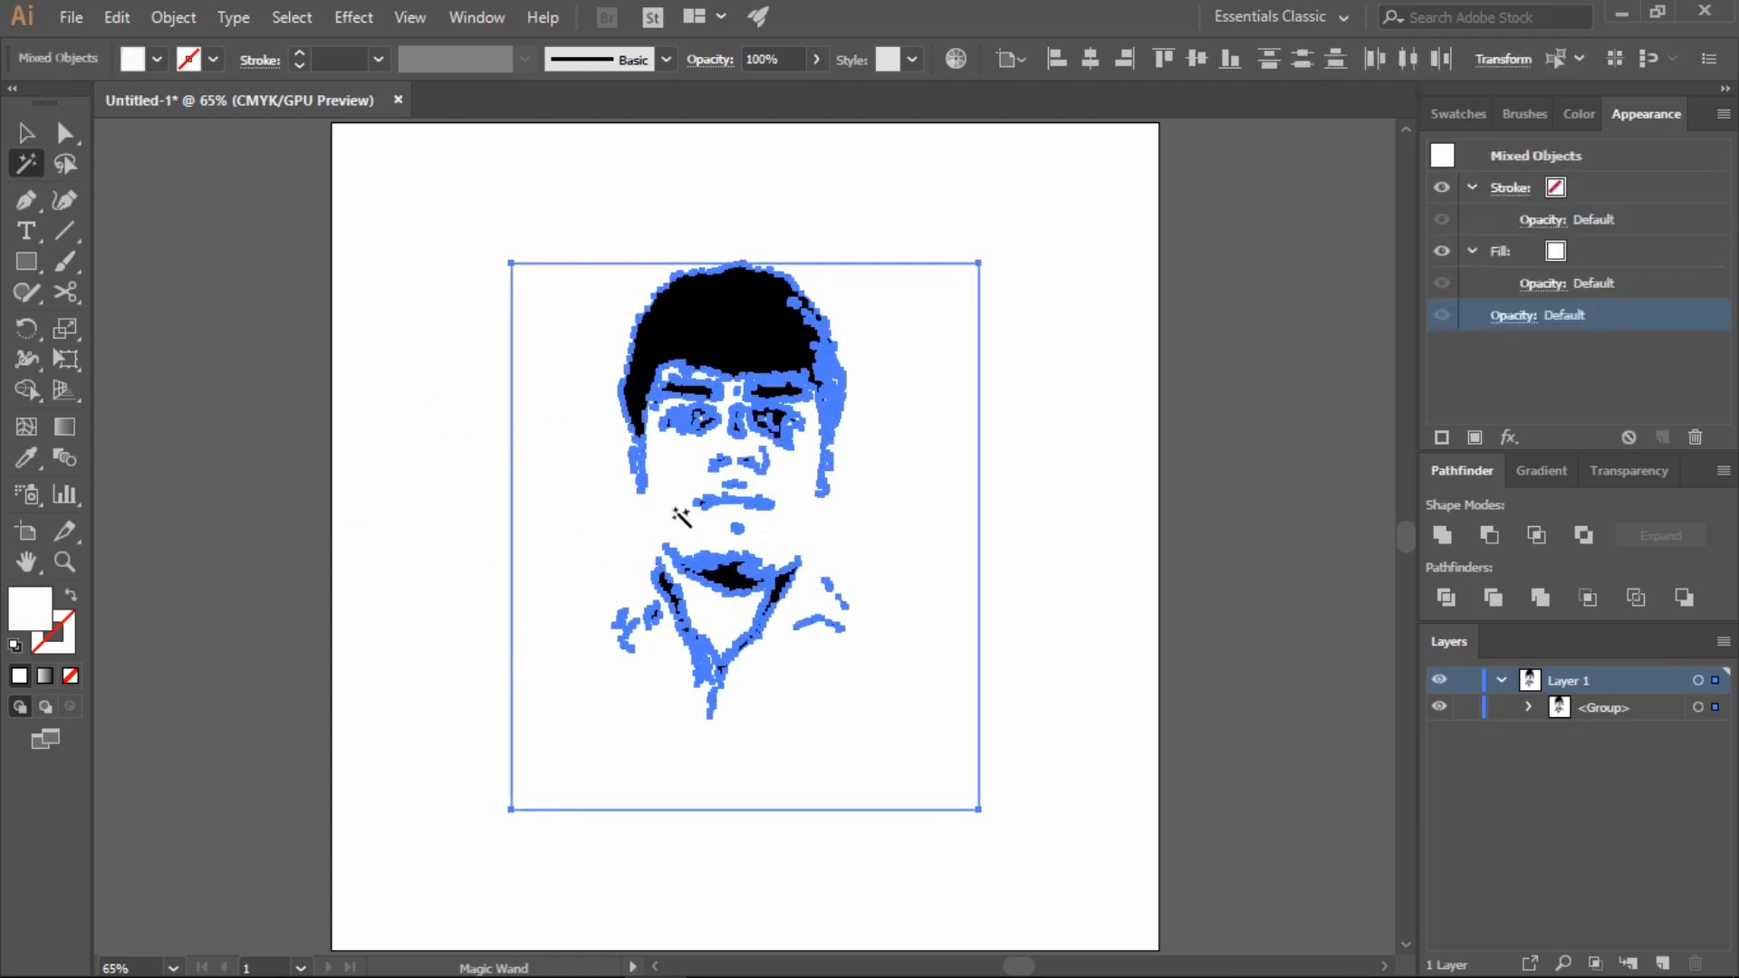
{"action": "key", "text": "Delete"}
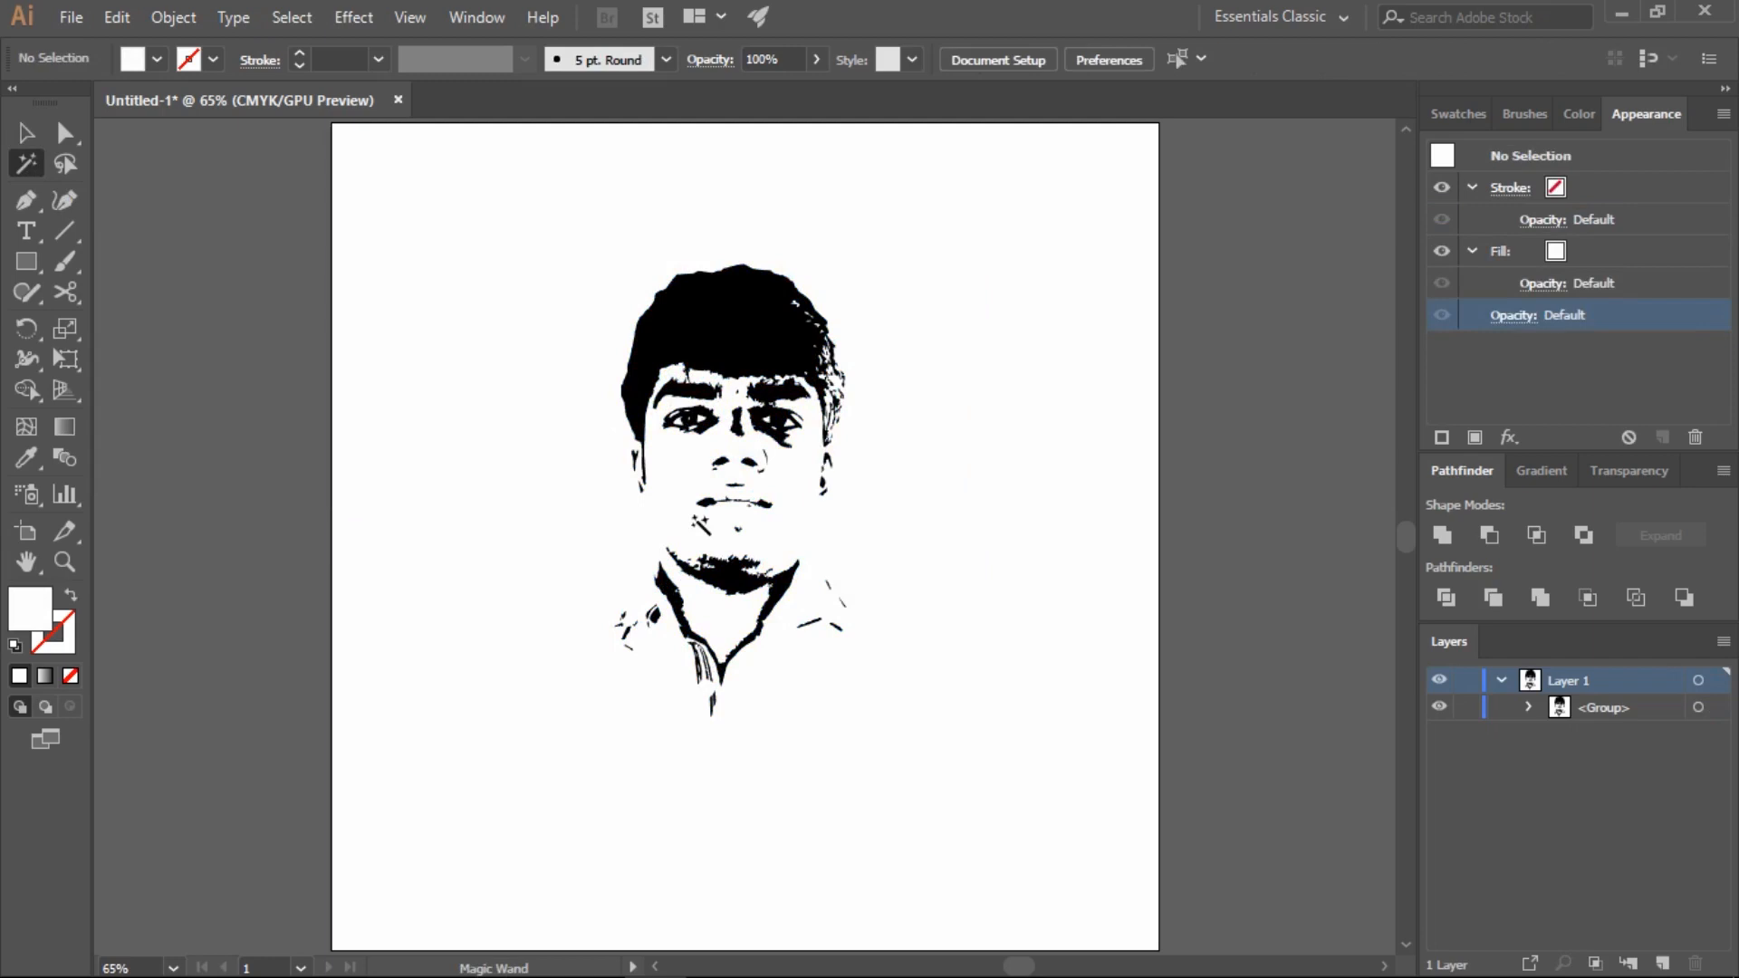
{"action": "key", "text": "c"}
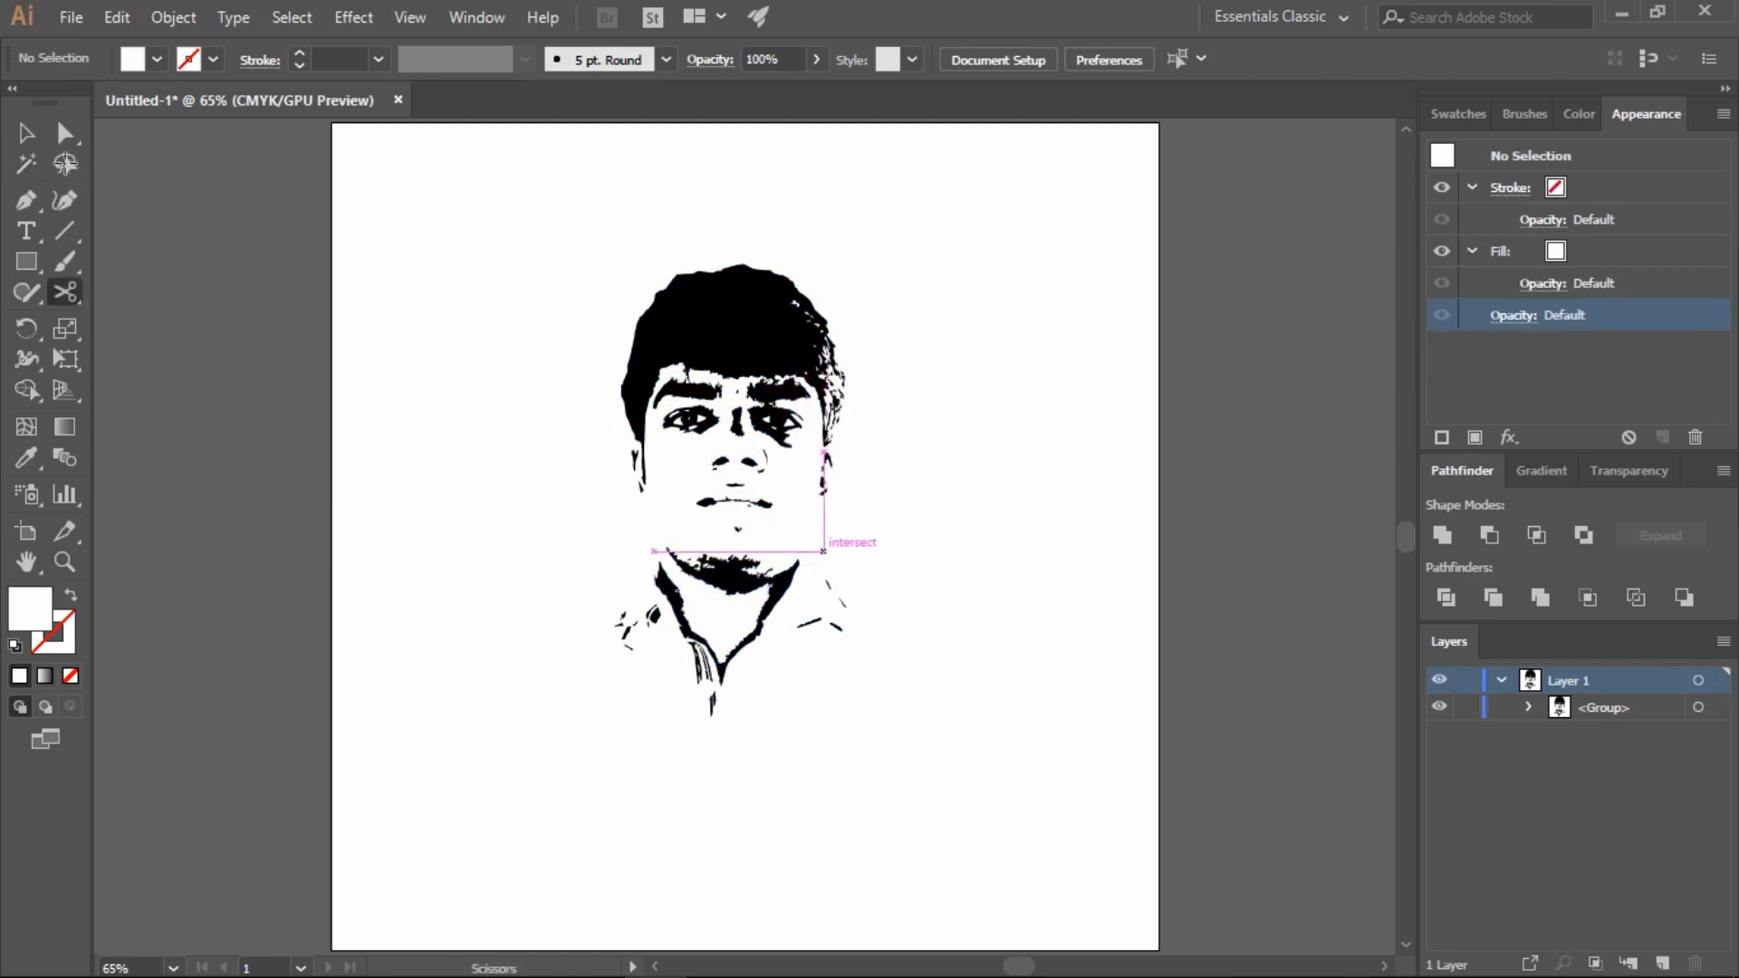
Draw a rectangle that covers the whole artboard from corner to corner.
{"action": "left_click", "coordinate": [26, 133]}
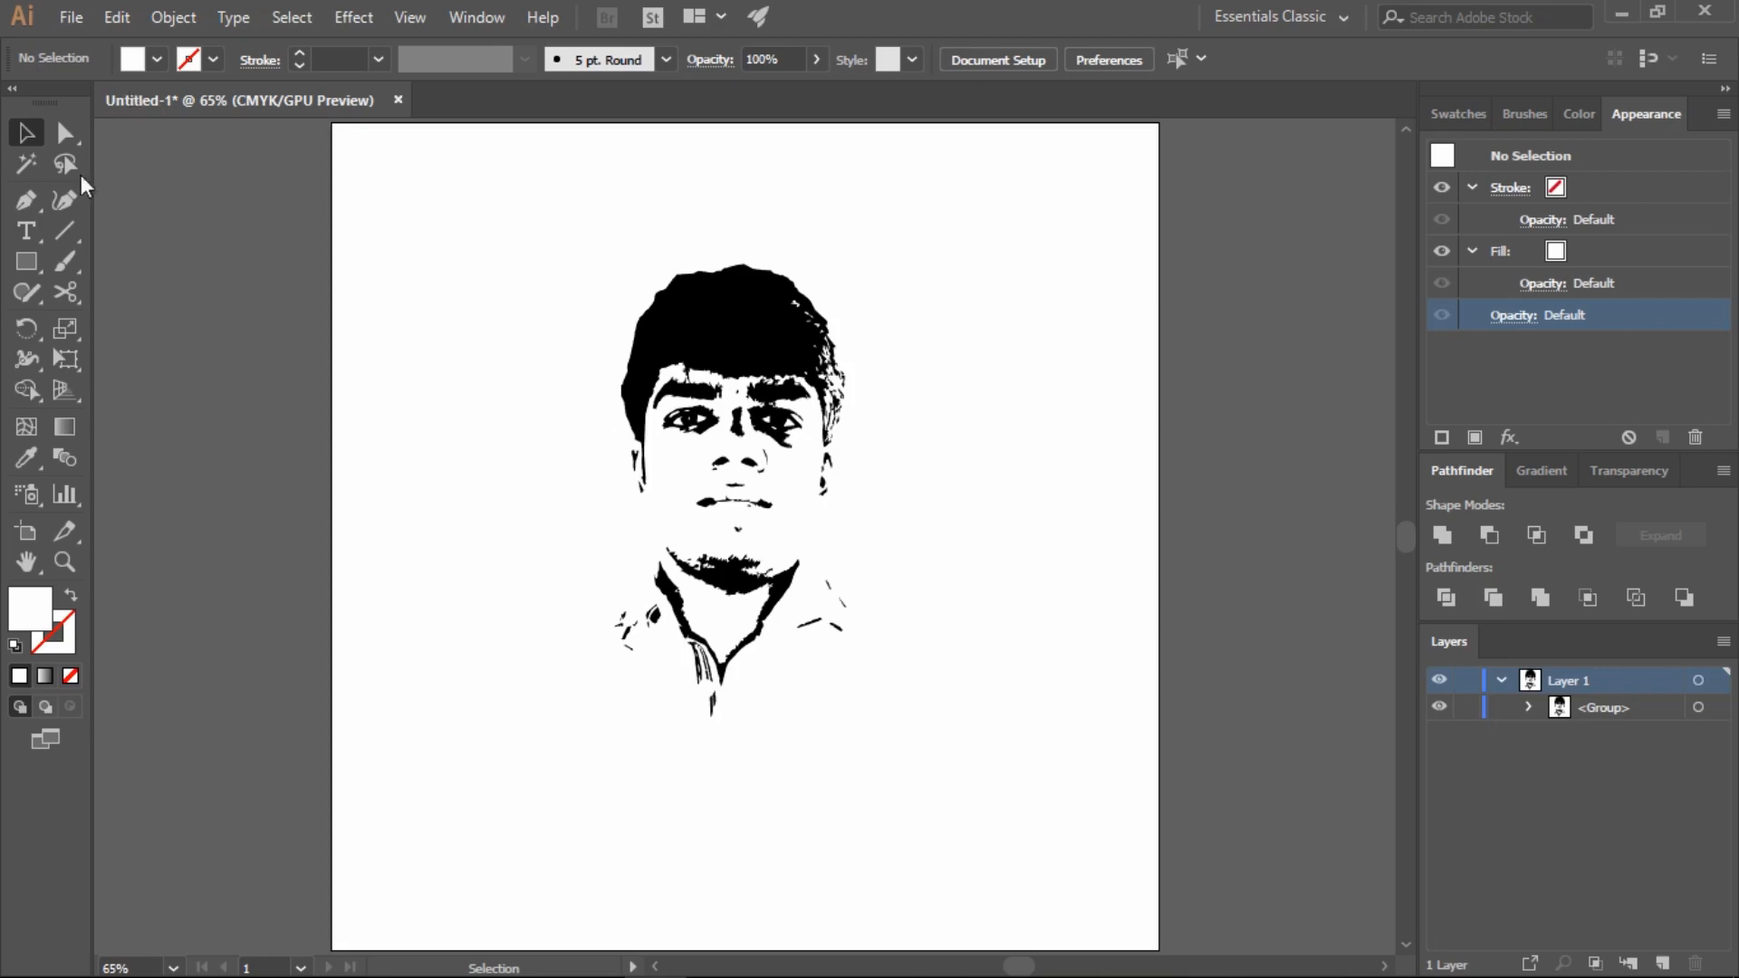
{"action": "left_click", "coordinate": [32, 259]}
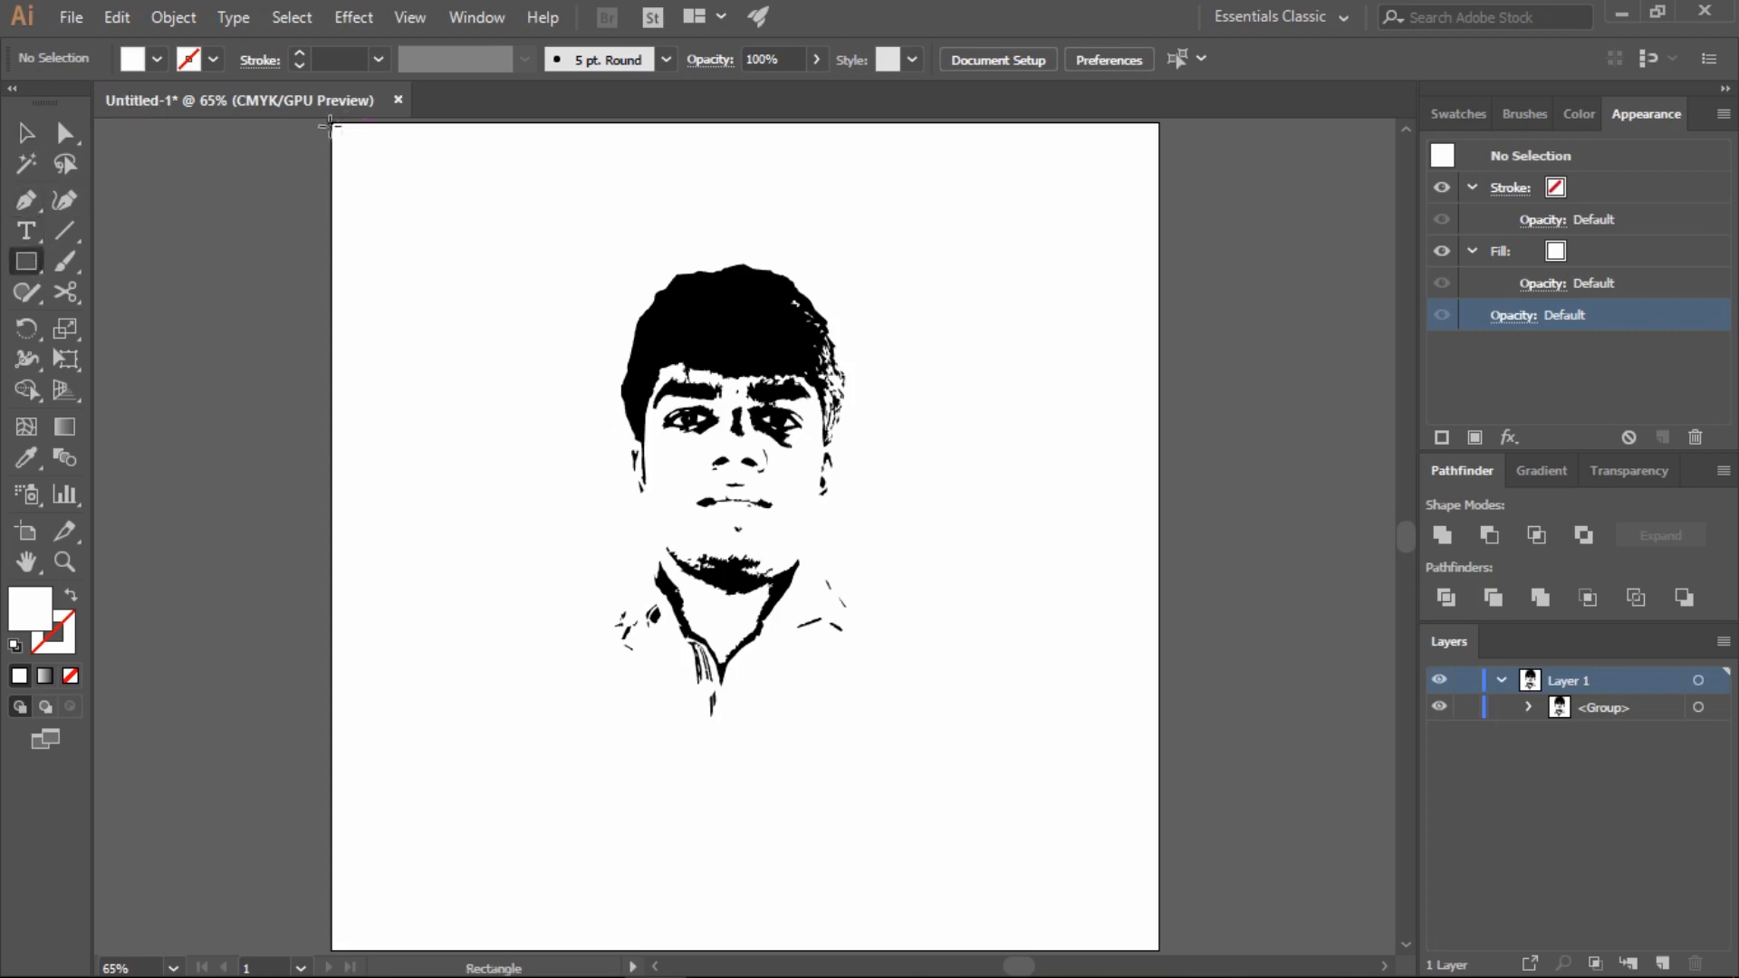
{"action": "left_click_drag", "start_coordinate": [331, 122], "coordinate": [1157, 949]}
{"action": "key", "text": "v"}
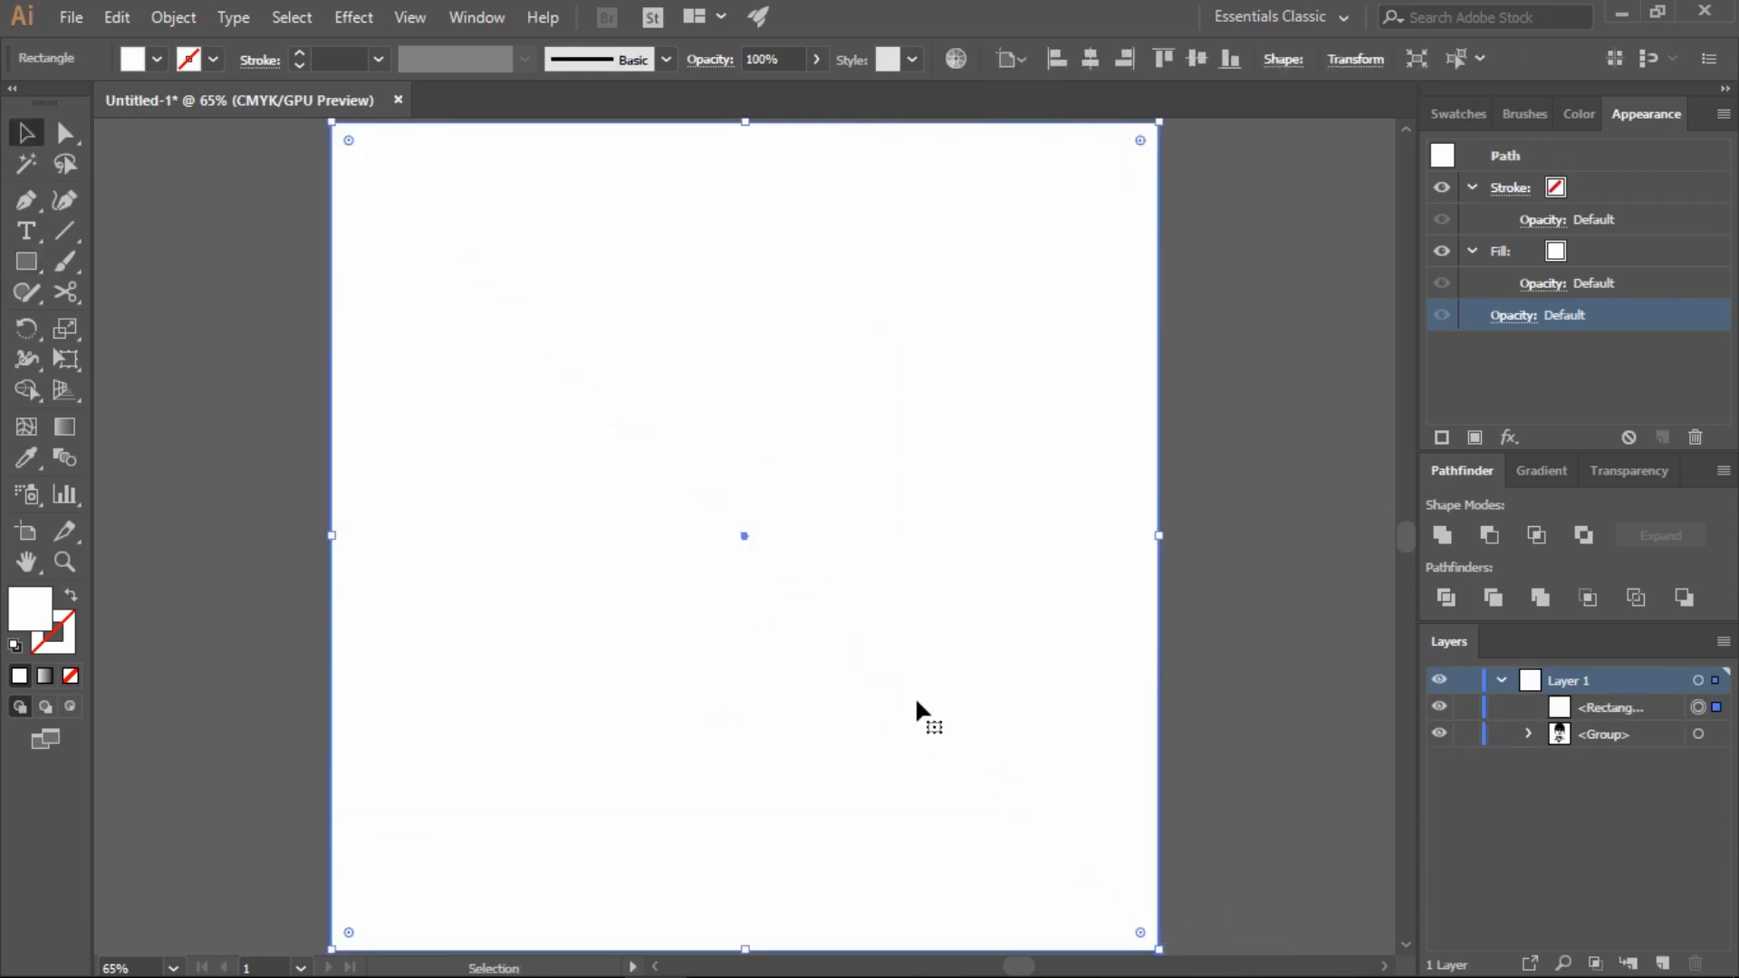
{"action": "scroll", "coordinate": [852, 685], "scroll_direction": "down", "scroll_amount": 1}
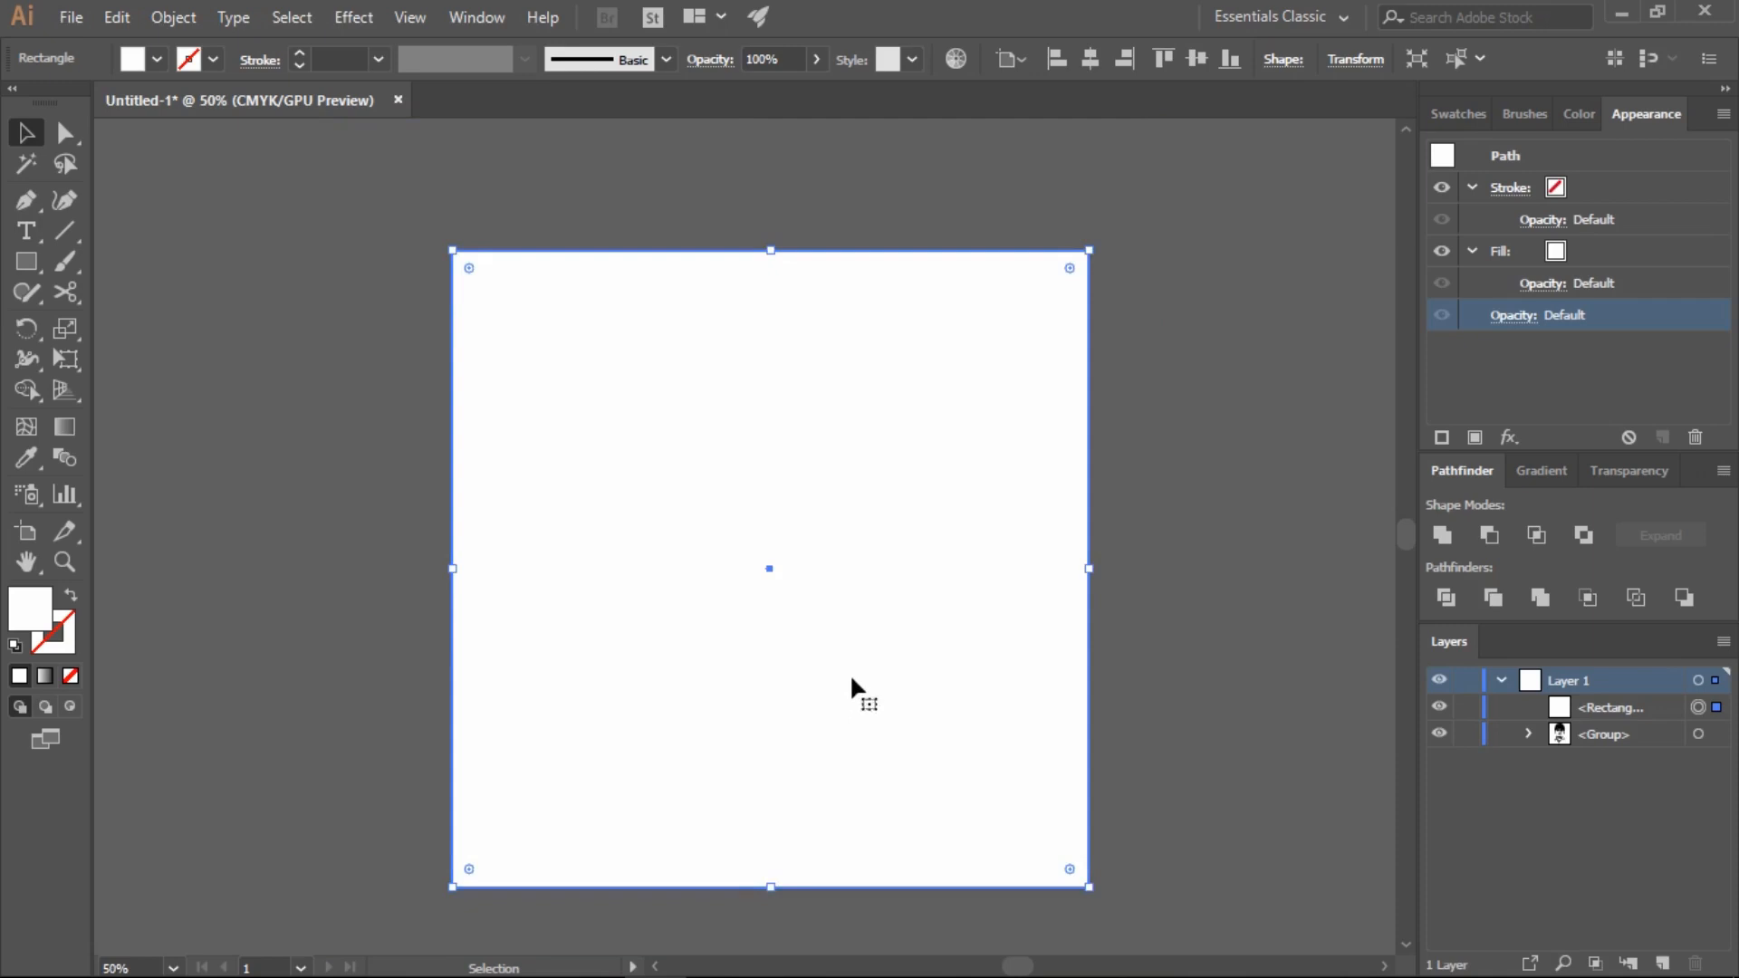
Fill the artboard-sized rectangle with the light orange swatch.
{"action": "left_click", "coordinate": [156, 60]}
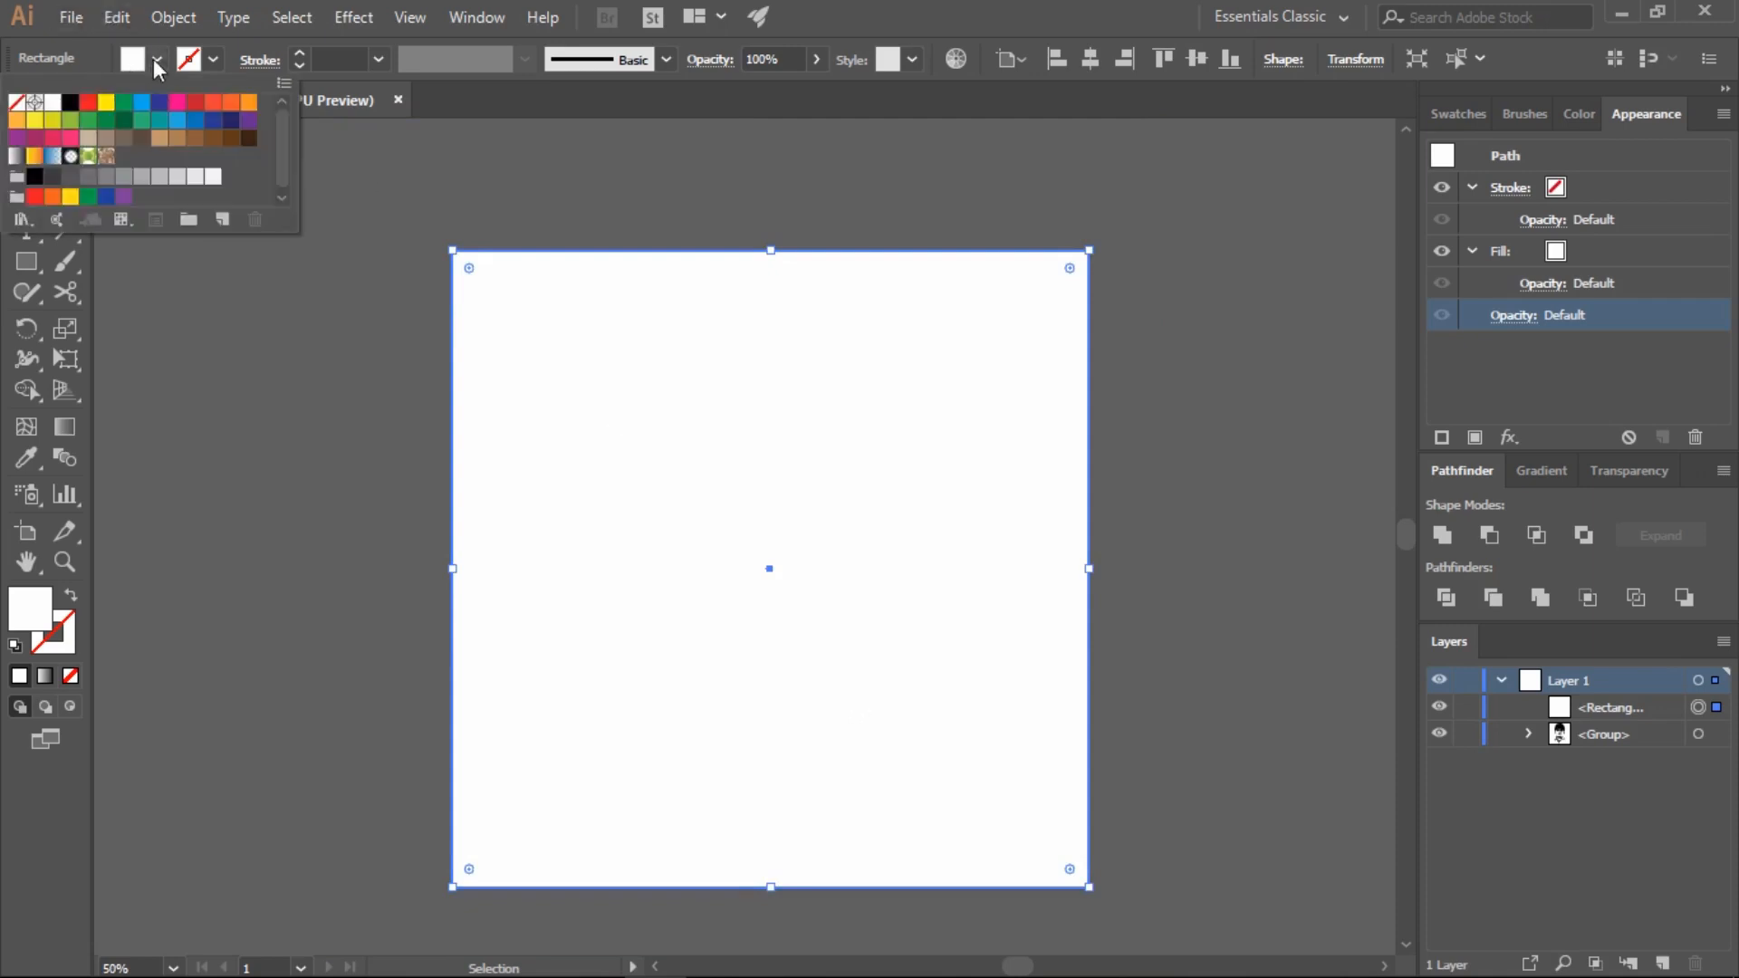
{"action": "left_click", "coordinate": [17, 124]}
{"action": "left_click", "coordinate": [283, 485]}
{"action": "left_click", "coordinate": [272, 485]}
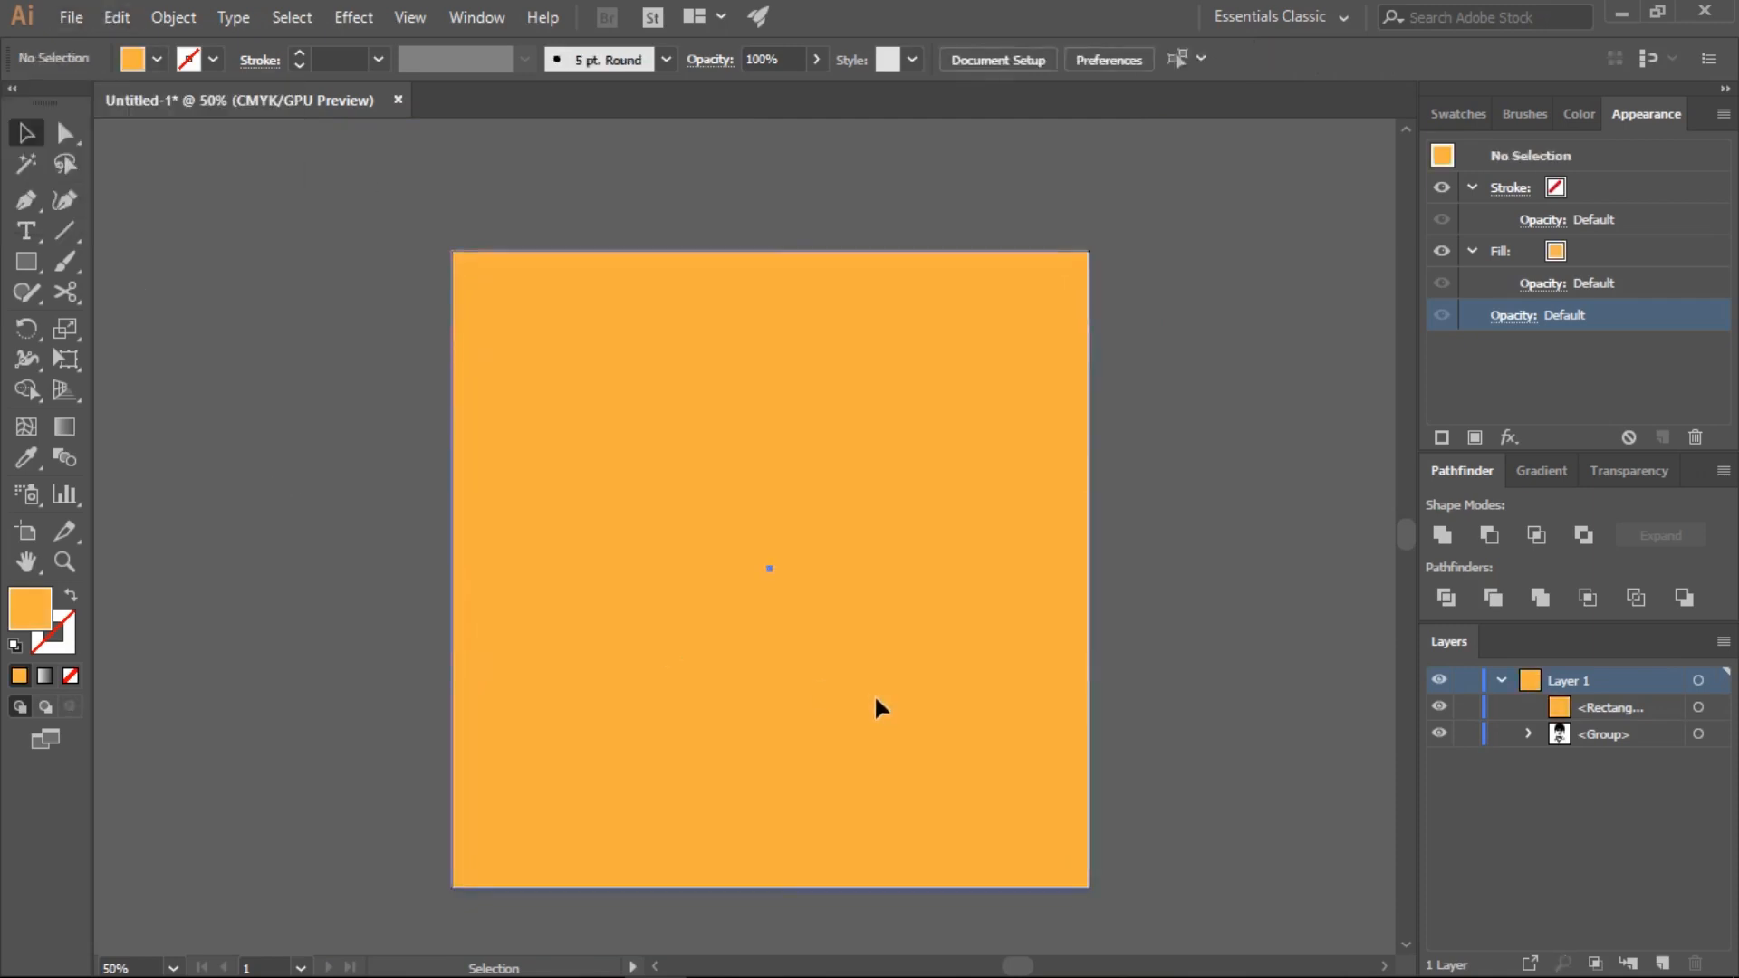
Send the orange rectangle to the back, behind the portrait, and lock it.
{"action": "right_click", "coordinate": [874, 700]}
{"action": "mouse_move", "coordinate": [997, 567]}
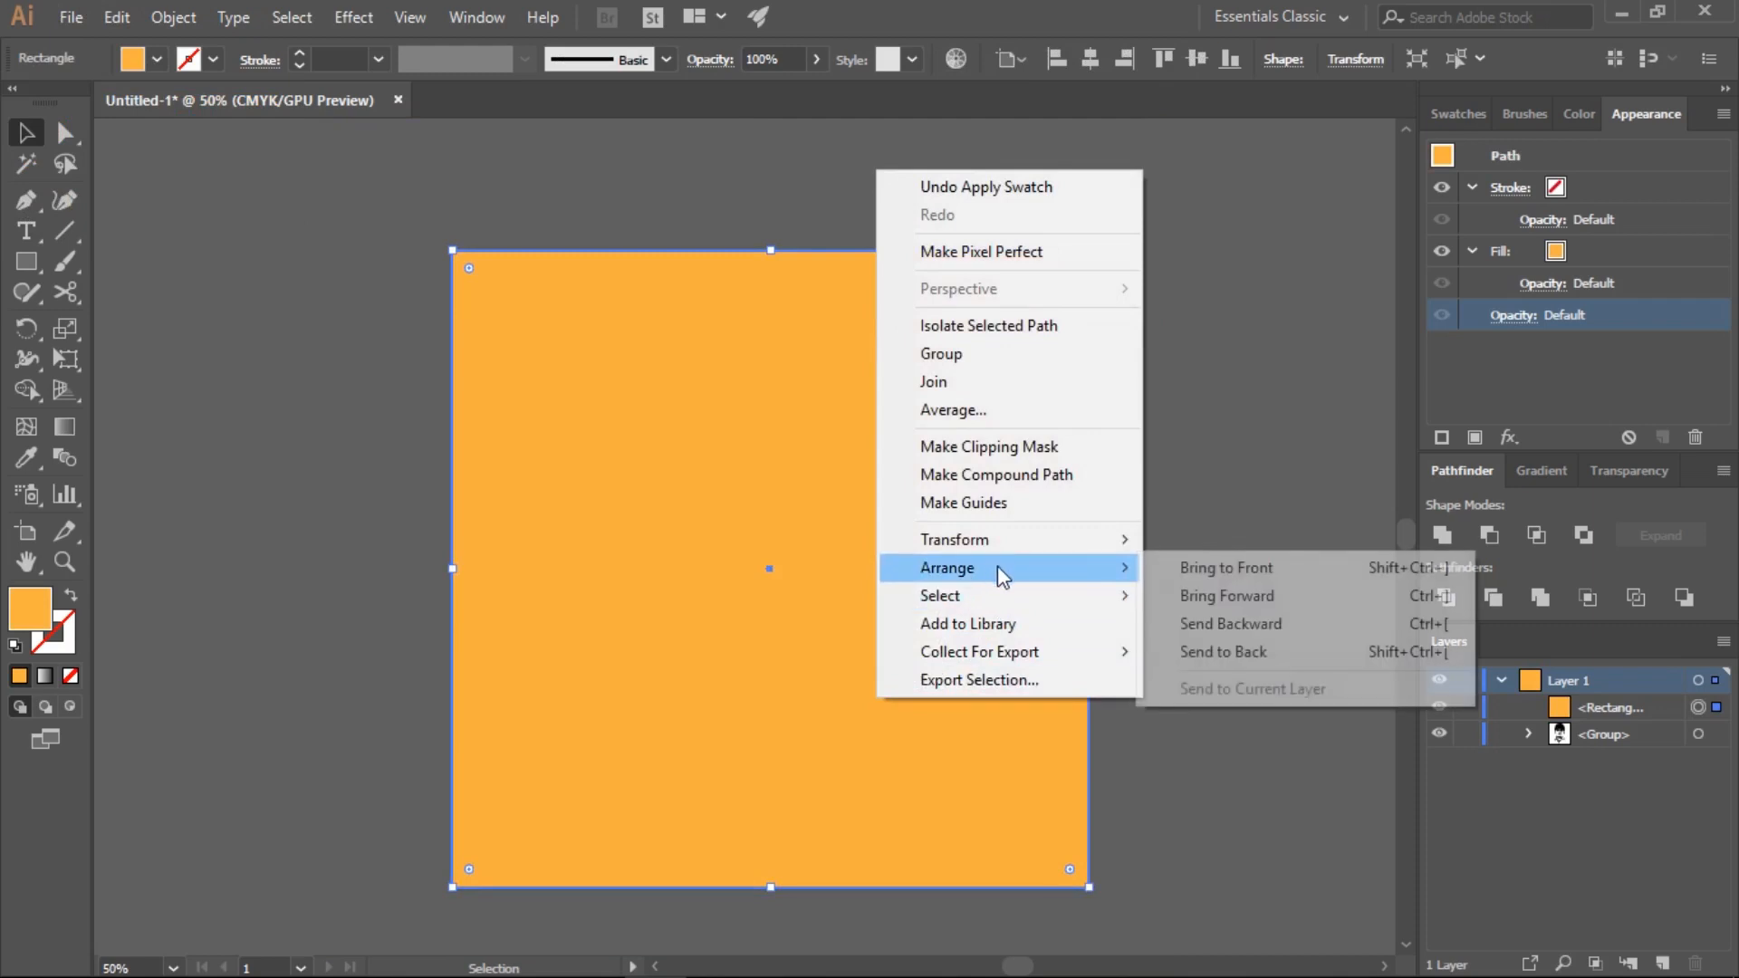
{"action": "left_click", "coordinate": [1263, 650]}
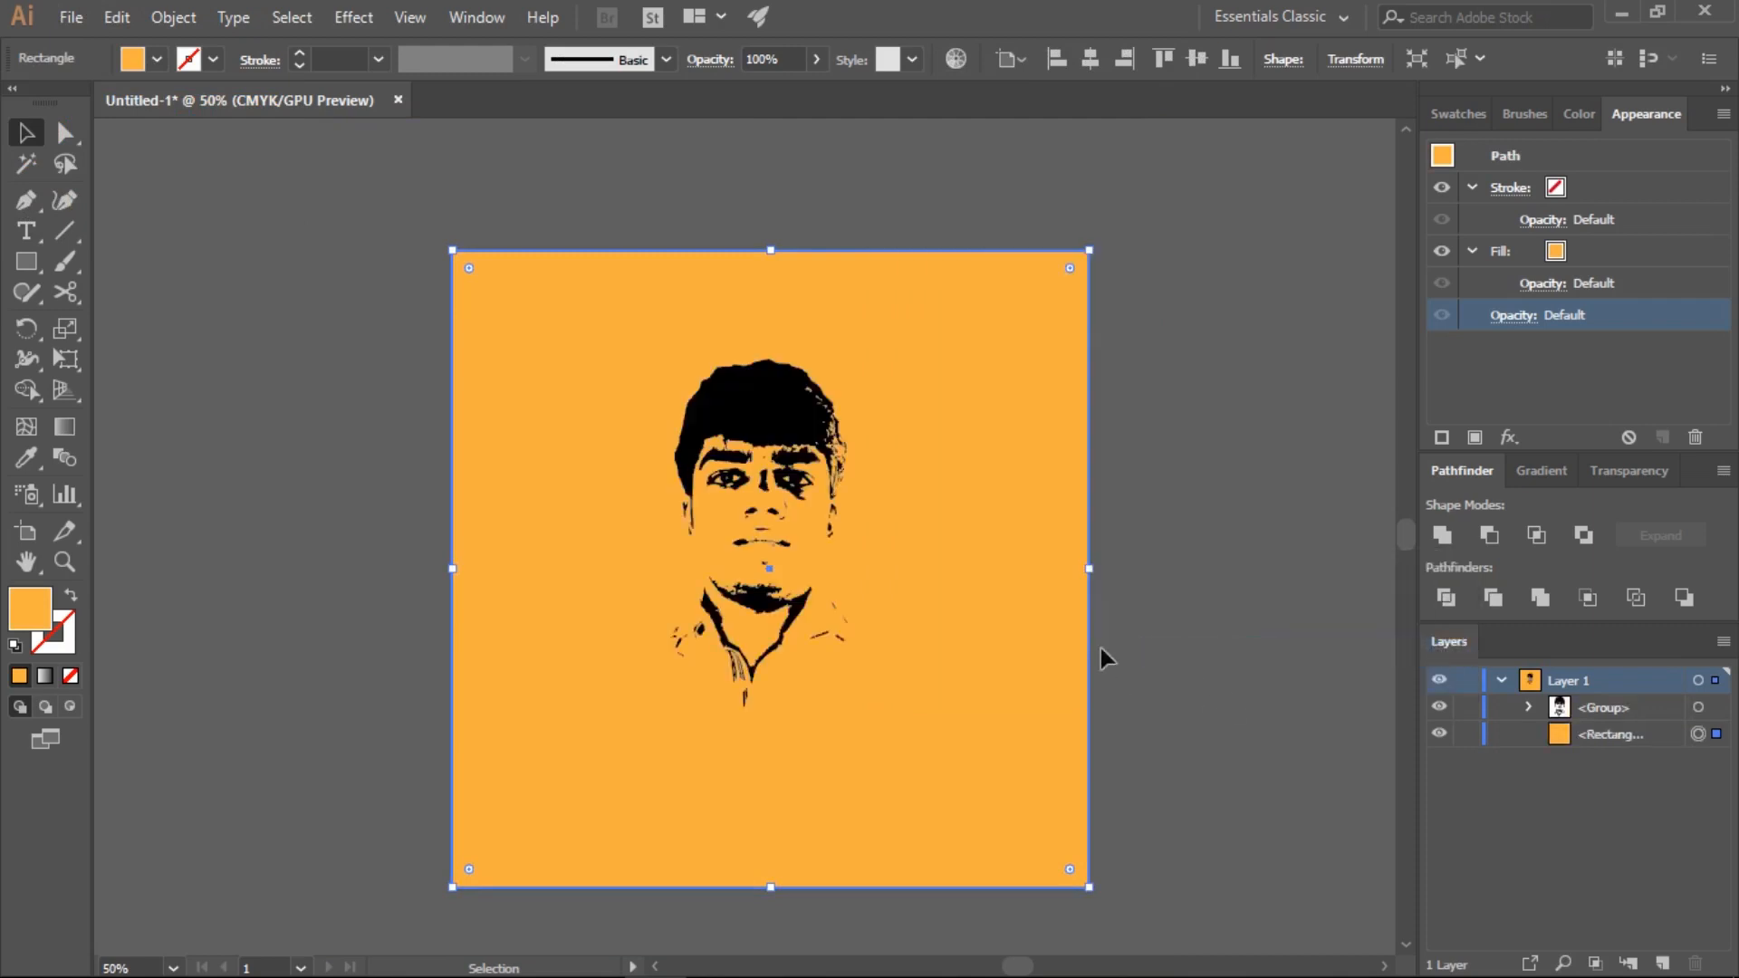
{"action": "left_click", "coordinate": [1468, 734]}
Enlarge the portrait group slightly and center it horizontally and vertically on the artboard.
{"action": "left_click", "coordinate": [788, 435]}
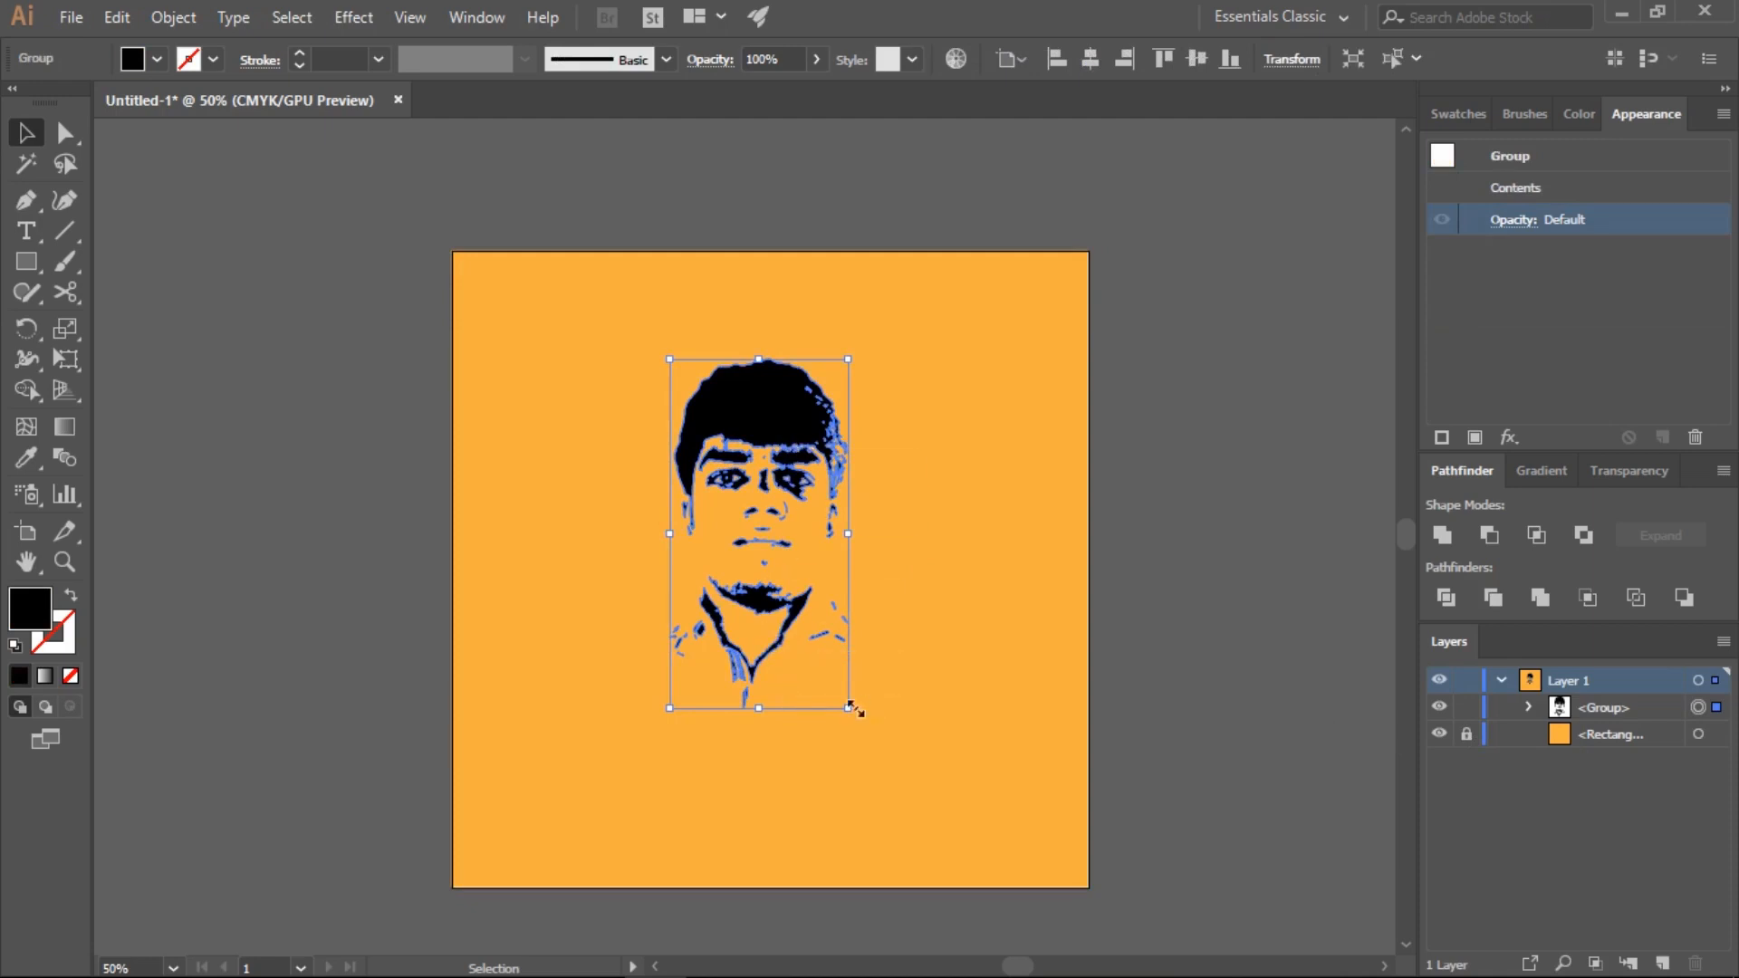
{"action": "left_click_drag", "start_coordinate": [851, 707], "coordinate": [867, 737]}
{"action": "left_click", "coordinate": [955, 670]}
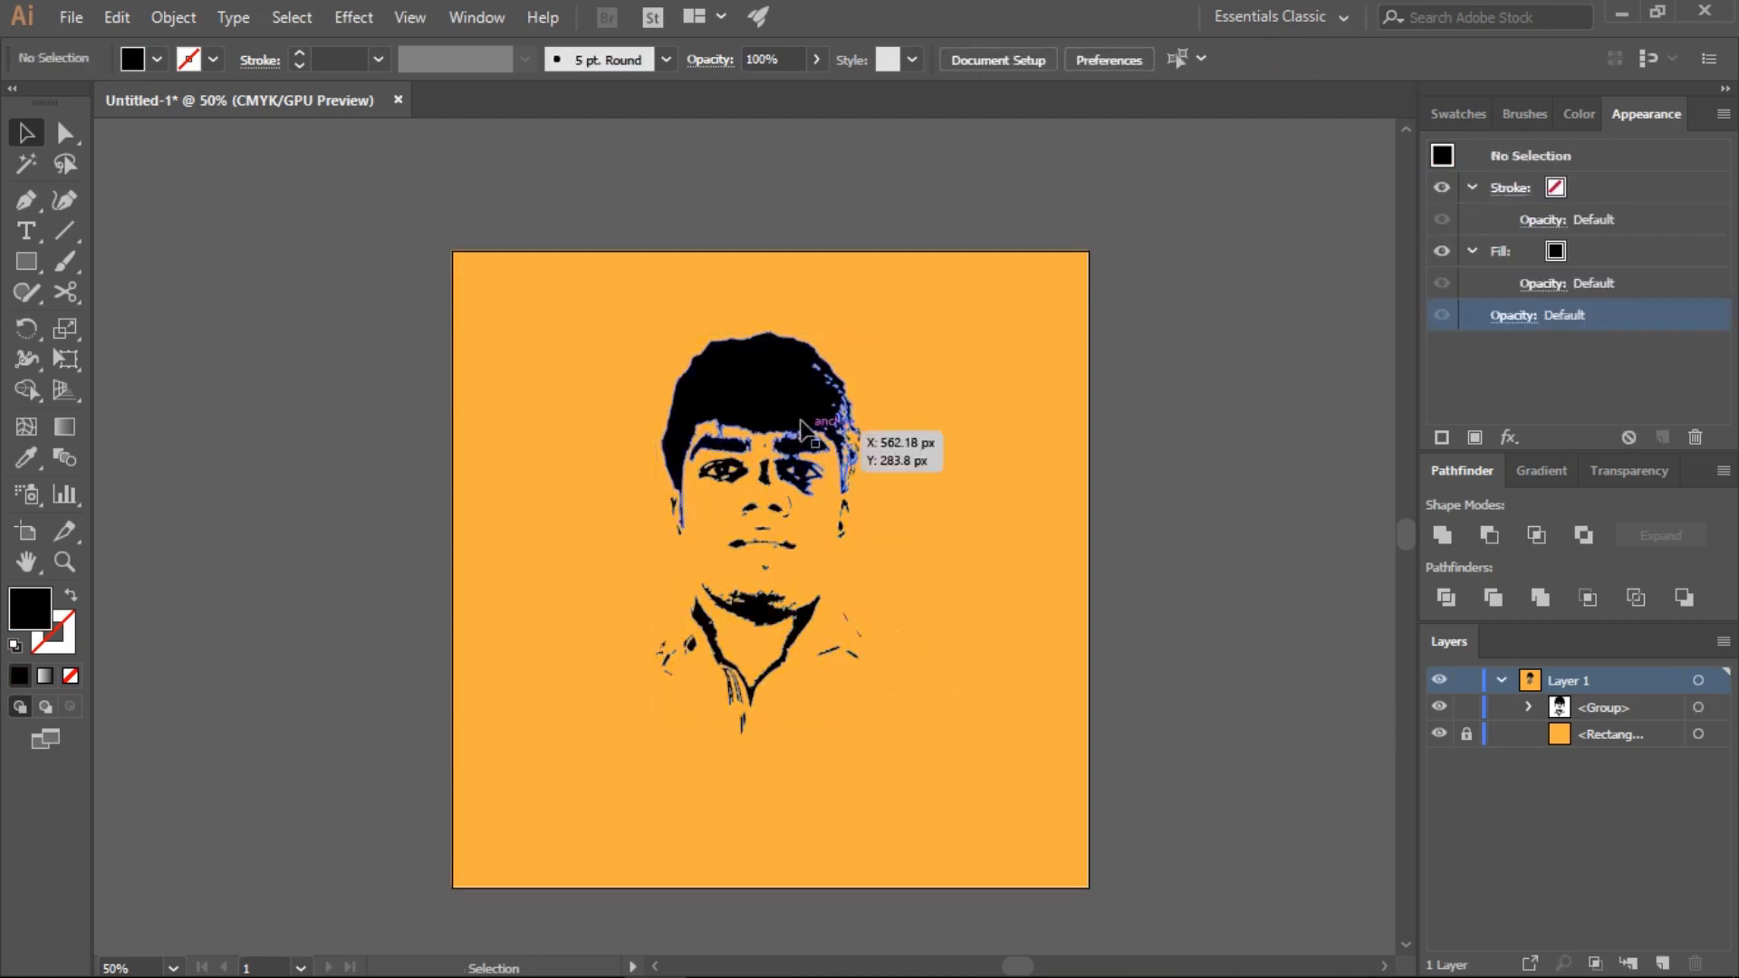
{"action": "left_click_drag", "start_coordinate": [801, 426], "coordinate": [749, 417]}
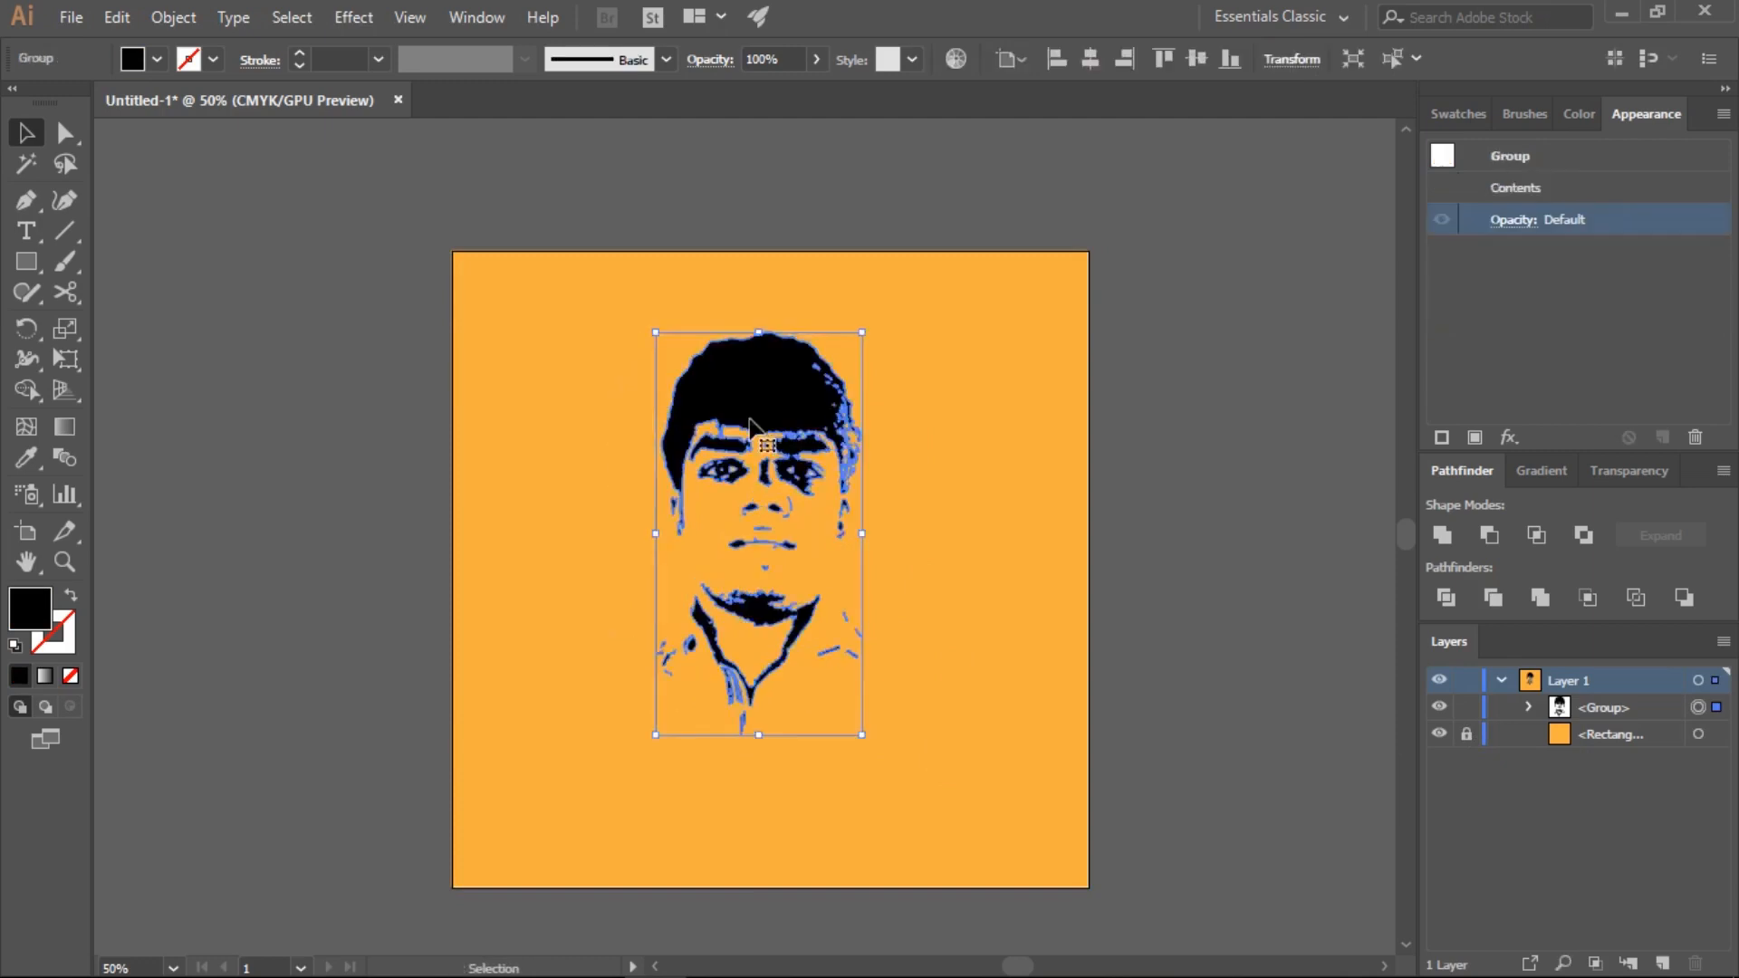
{"action": "left_click", "coordinate": [1096, 71]}
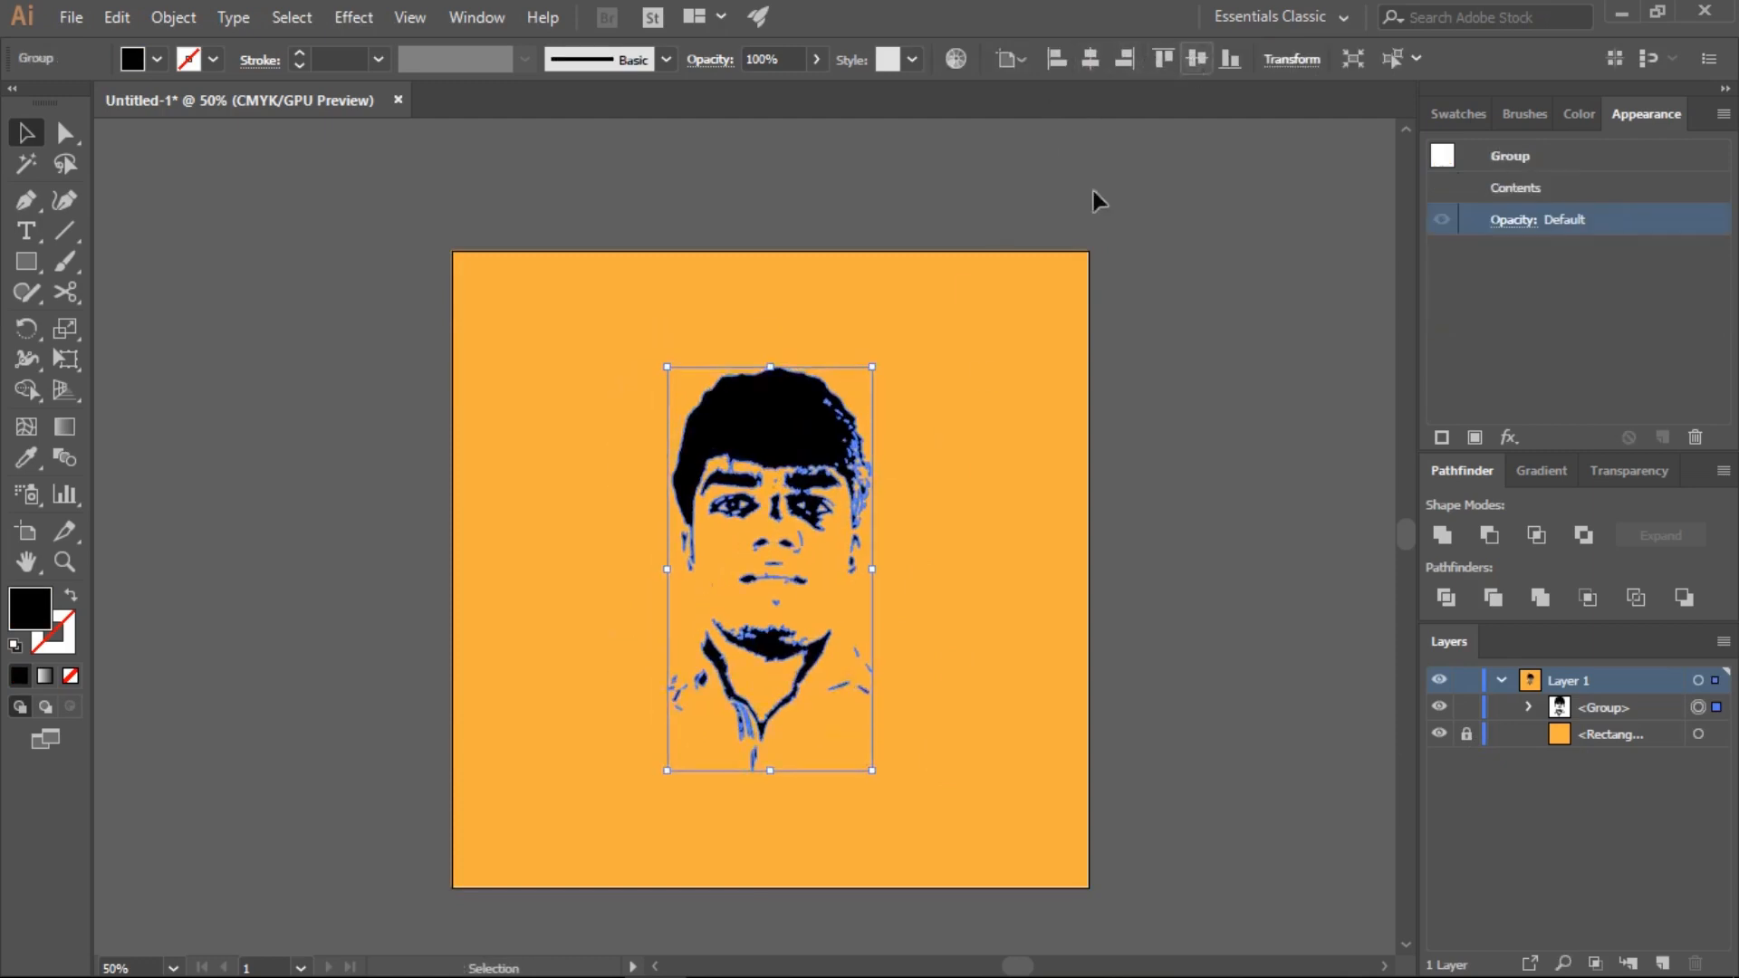
{"action": "left_click", "coordinate": [971, 534]}
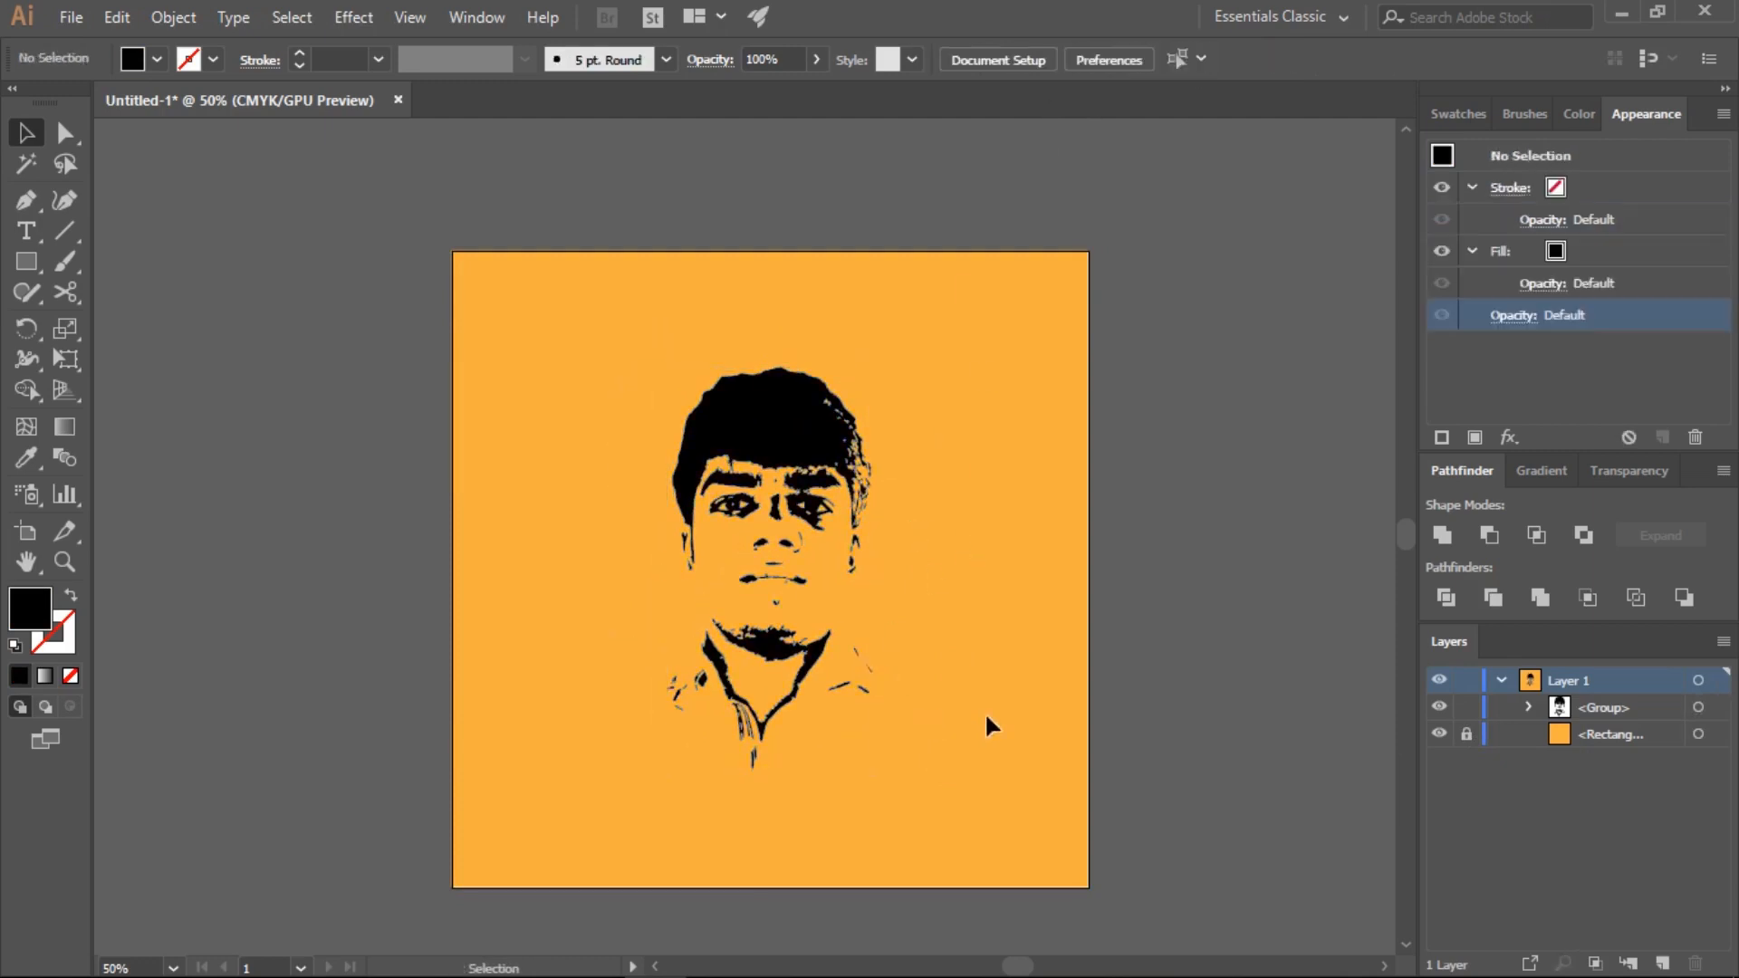
Scale the portrait group down a little, keeping it centered on the artboard.
{"action": "scroll", "coordinate": [938, 734], "scroll_direction": "up", "scroll_amount": 1}
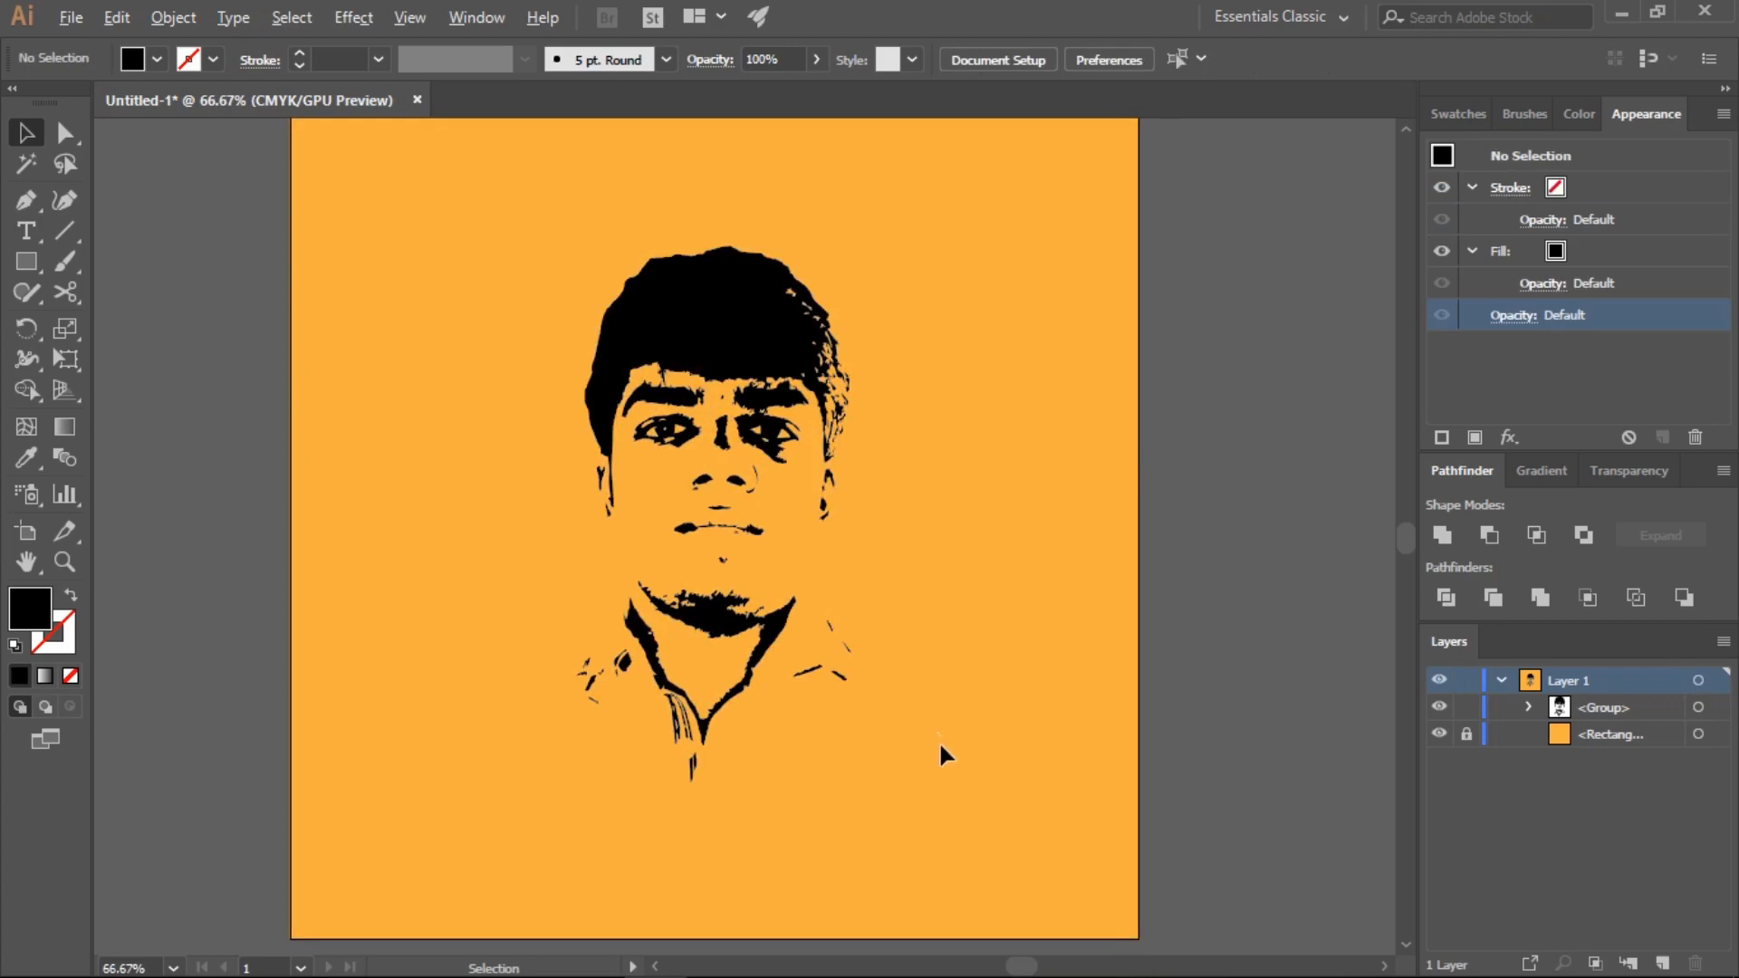
{"action": "left_click", "coordinate": [768, 341]}
{"action": "left_click_drag", "start_coordinate": [852, 785], "coordinate": [842, 760]}
{"action": "left_click", "coordinate": [872, 686]}
{"action": "left_click", "coordinate": [729, 356]}
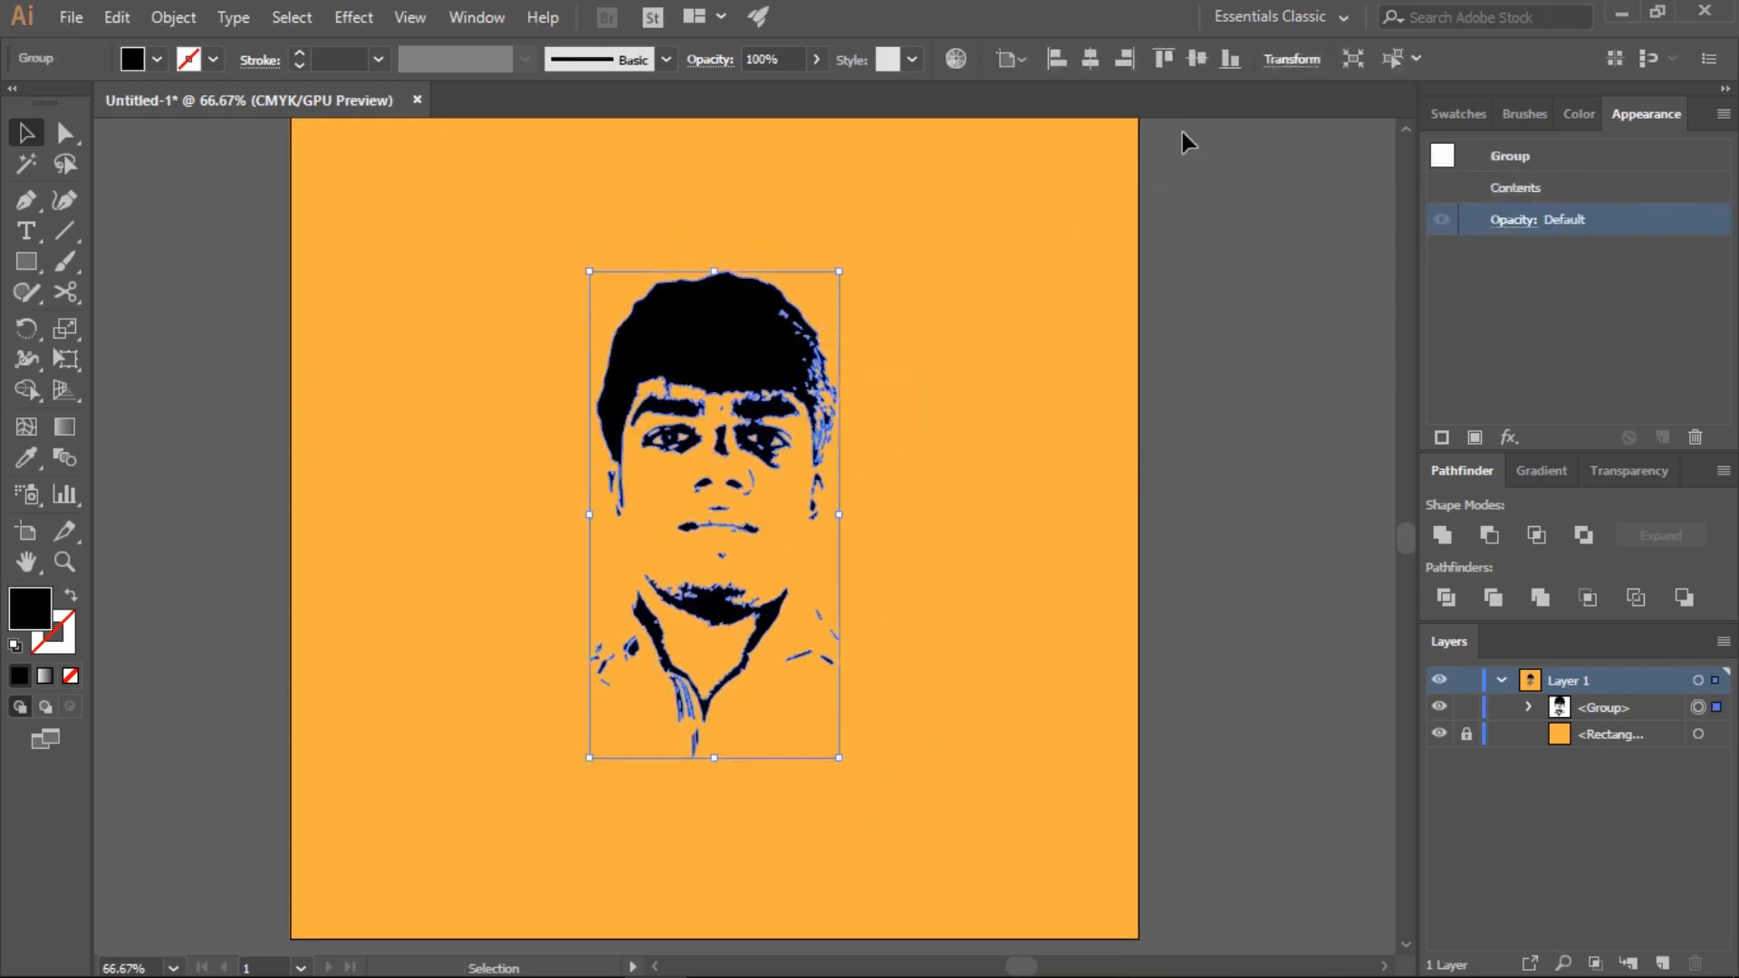
{"action": "left_click", "coordinate": [933, 429]}
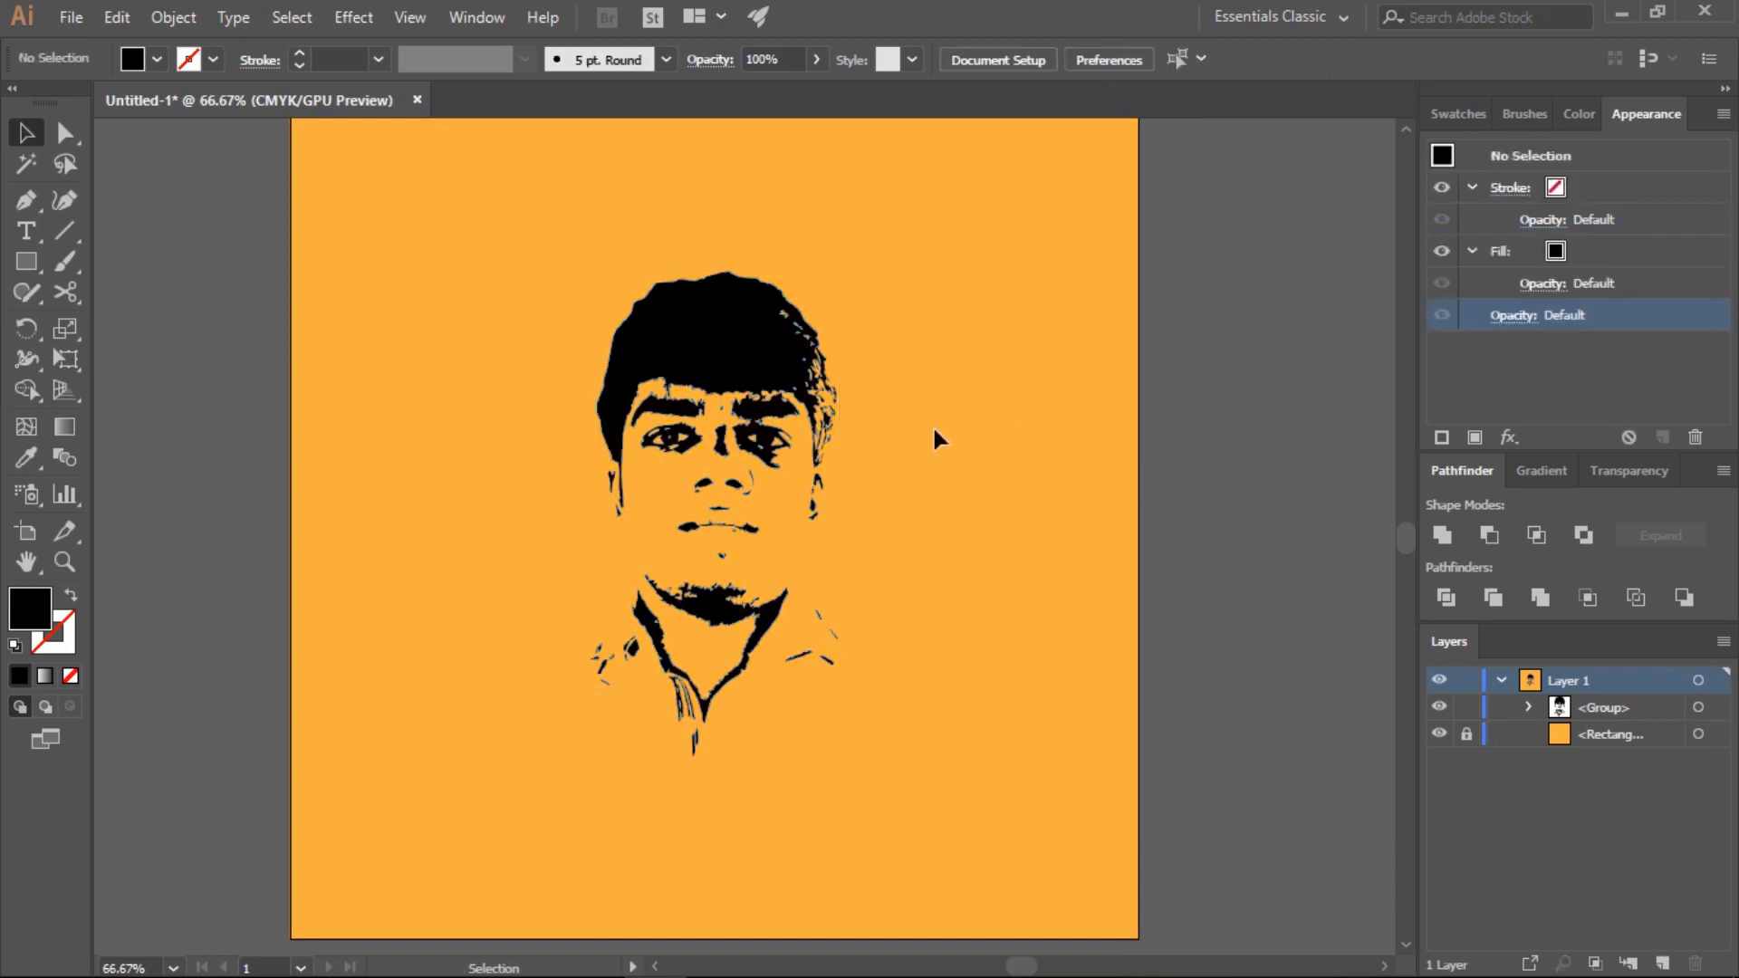
Add the text "Image" in 60 pt Handycheera and place it just beside the lower part of the shirt collar.
{"action": "left_click", "coordinate": [15, 234]}
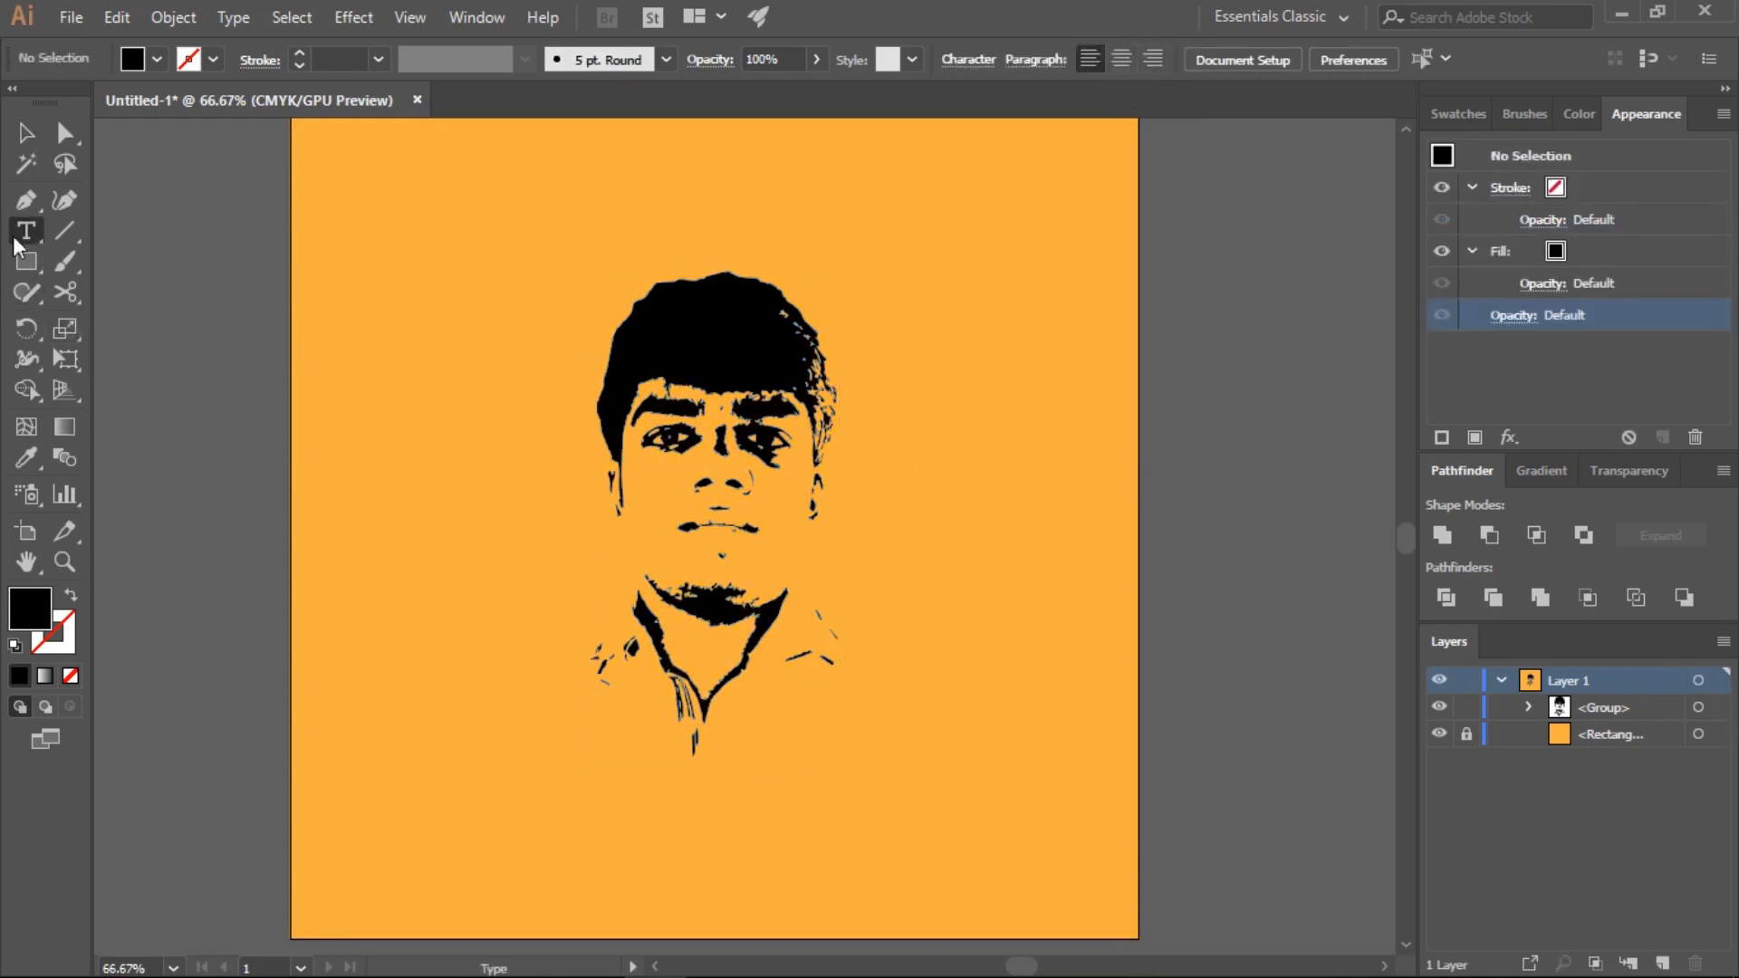
{"action": "left_click", "coordinate": [795, 724]}
{"action": "type", "text": "Image"}
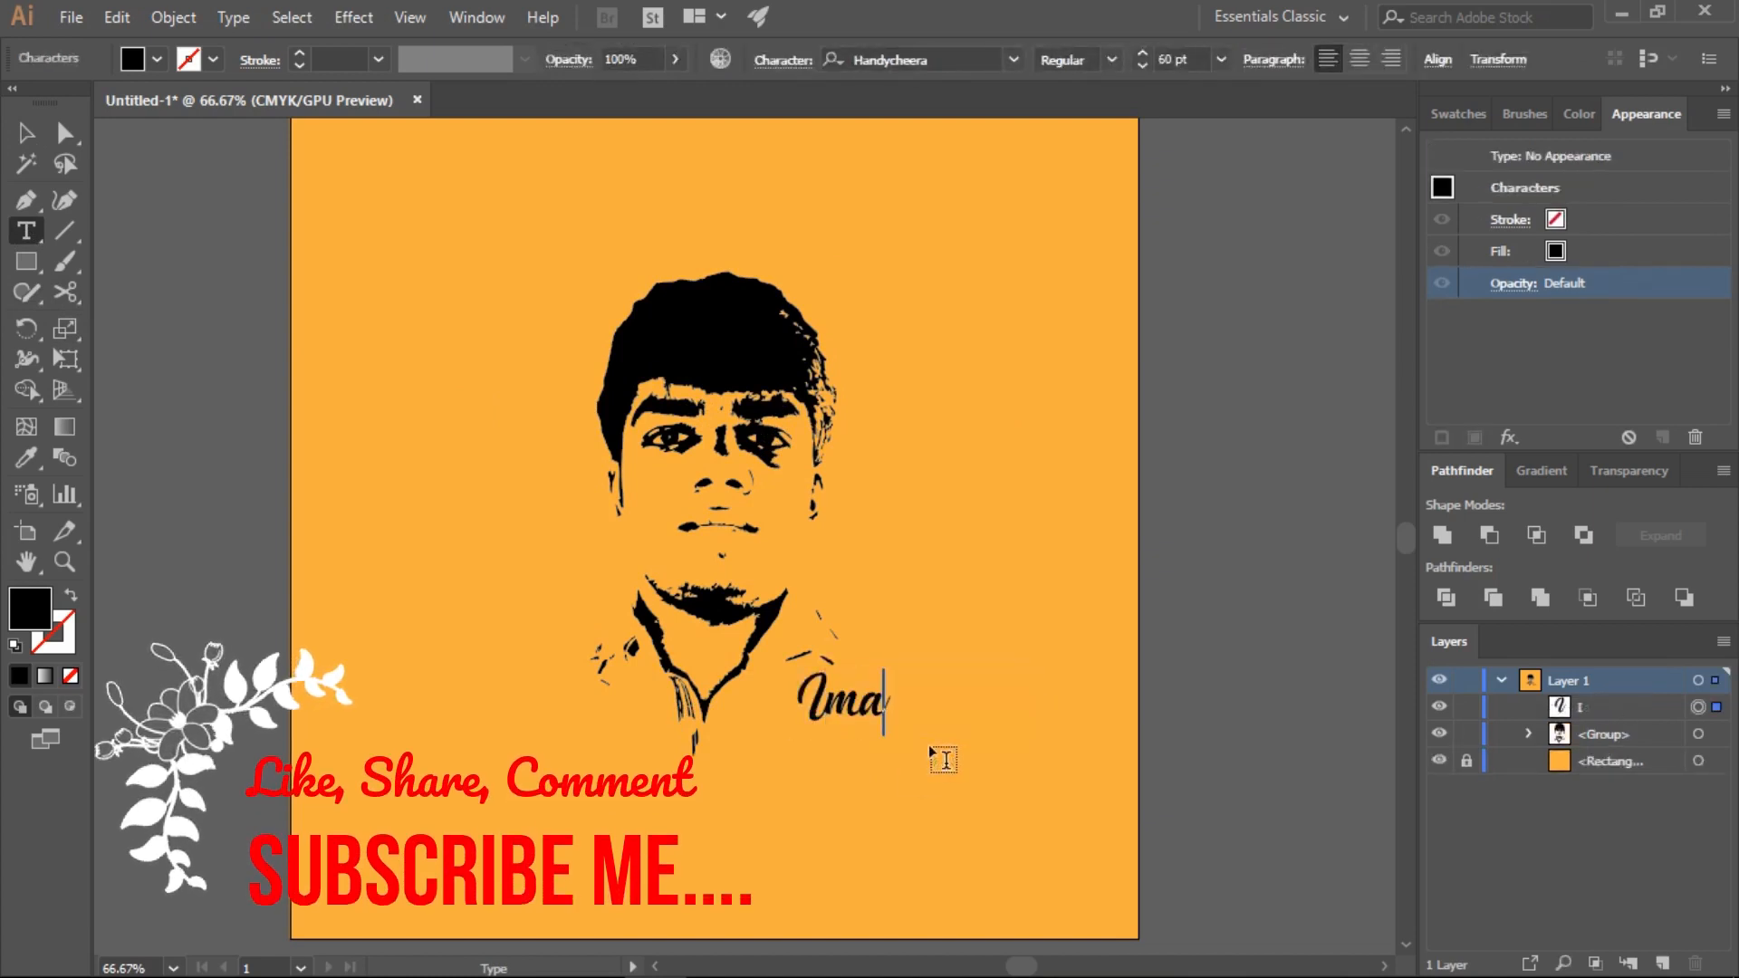
{"action": "left_click", "coordinate": [22, 135]}
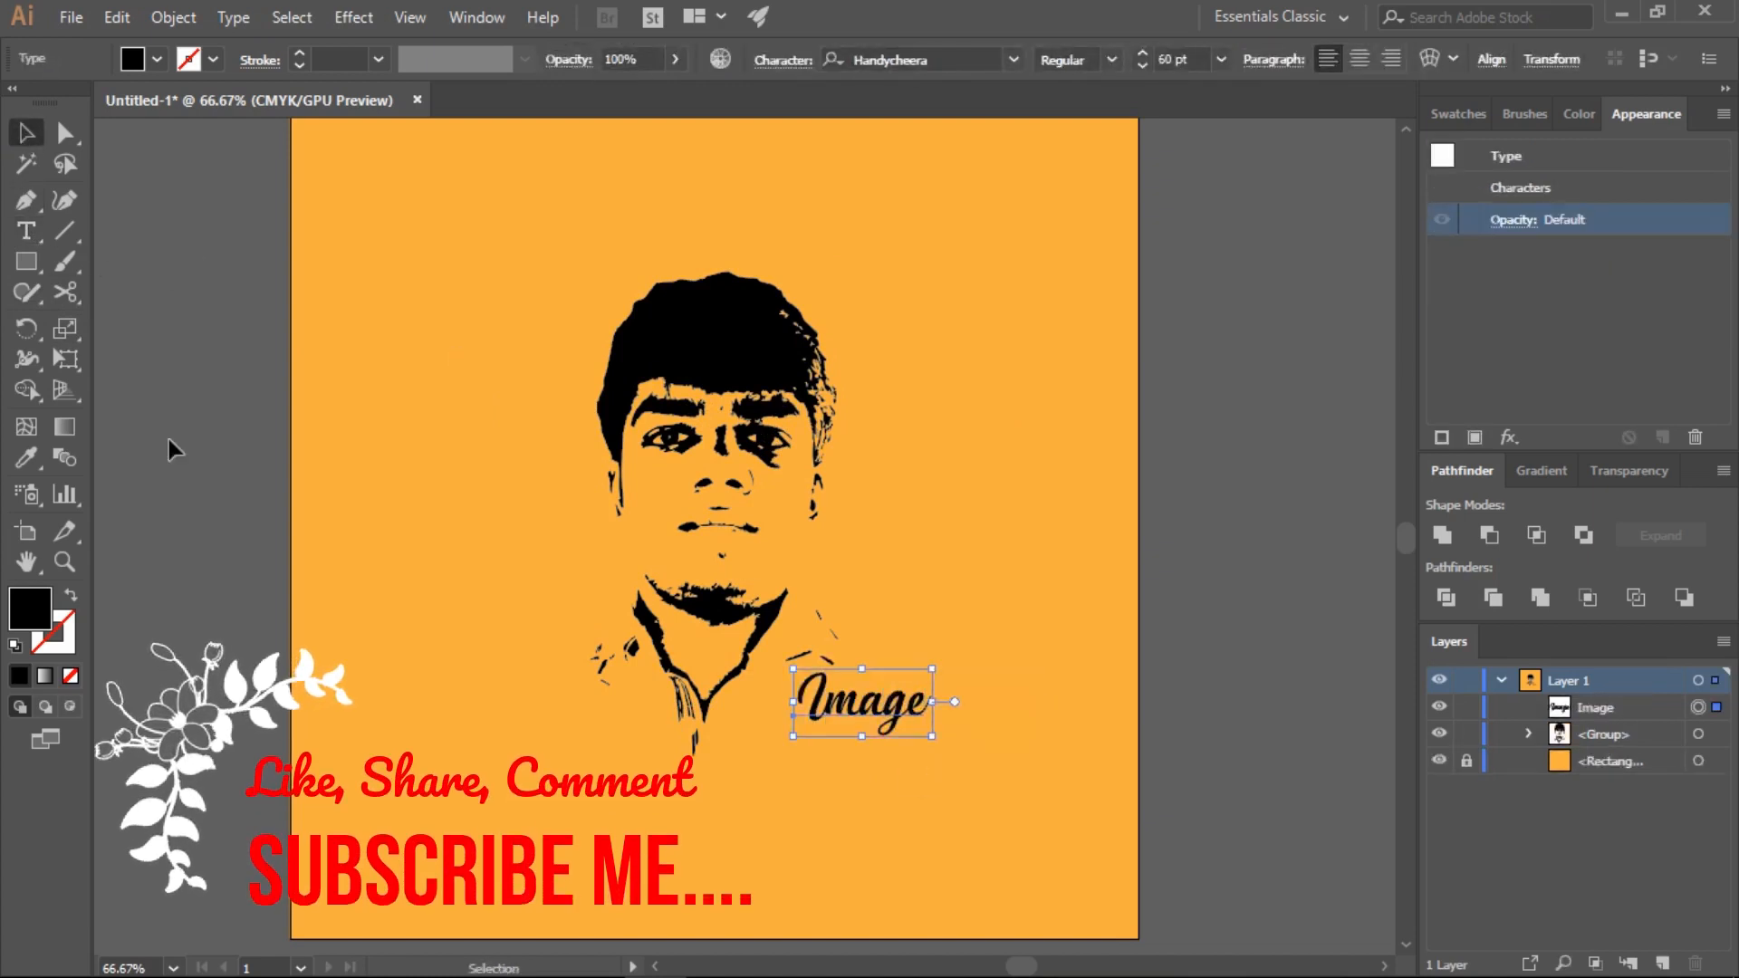
{"action": "left_click_drag", "start_coordinate": [844, 712], "coordinate": [817, 711]}
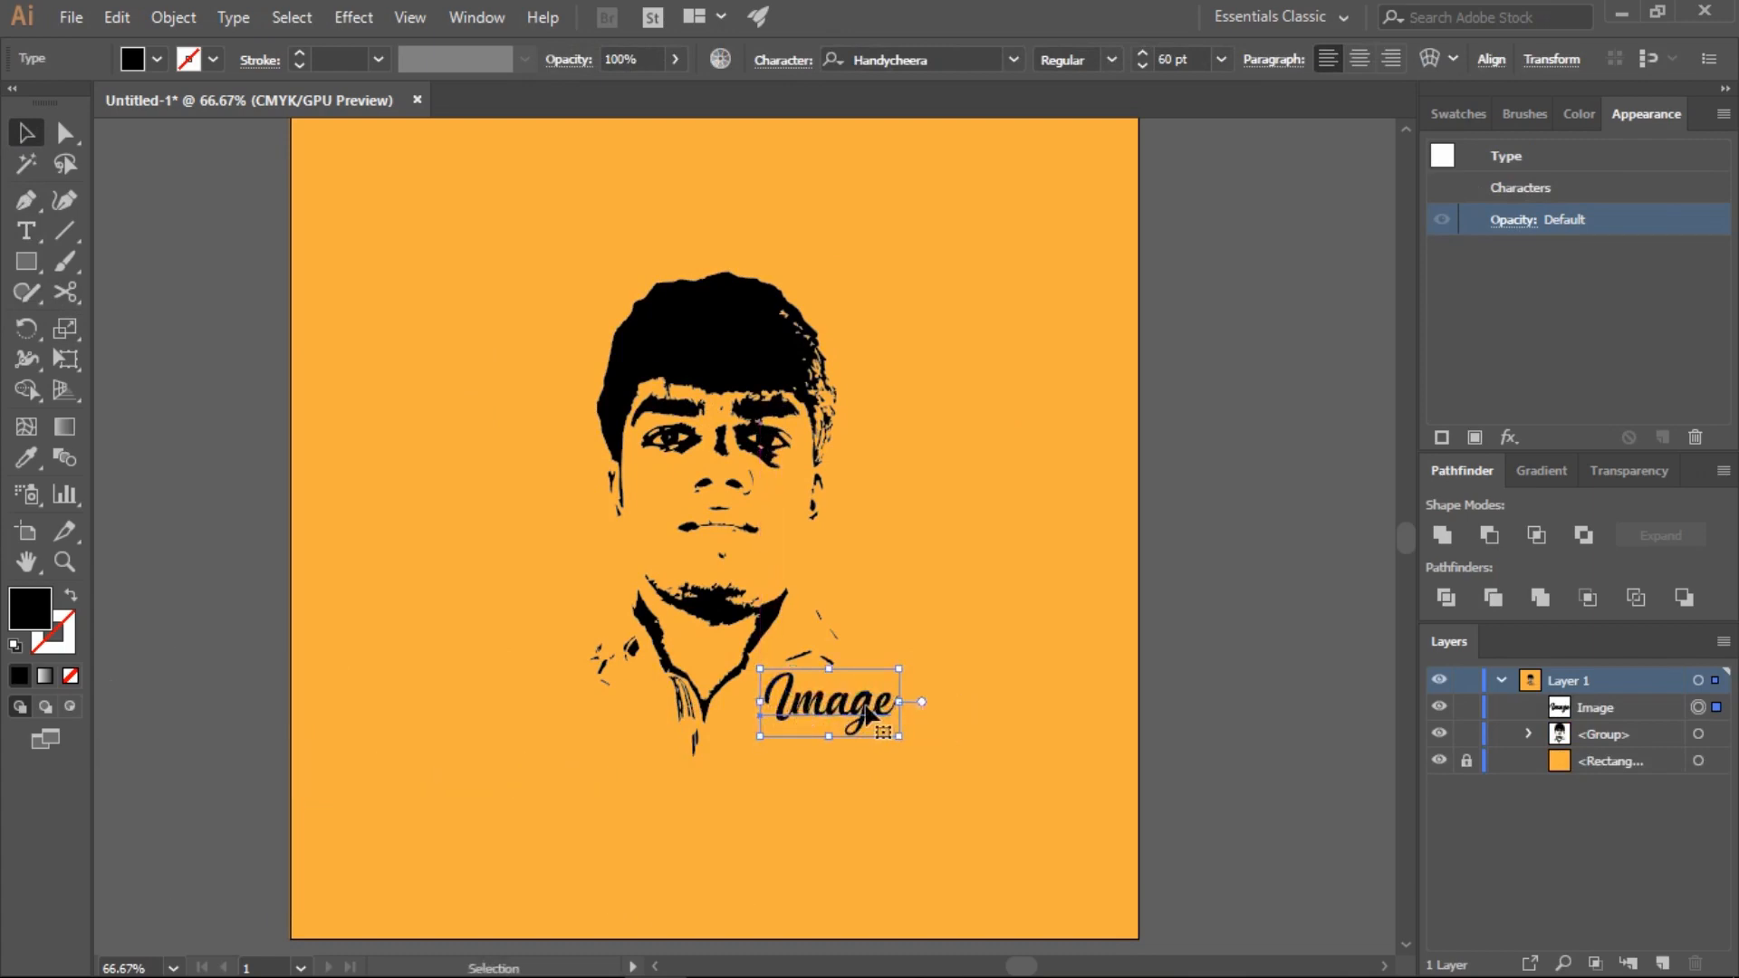
Add a separate text object reading "Trace" directly below the word "Image".
{"action": "key", "text": "t"}
{"action": "left_click", "coordinate": [765, 775]}
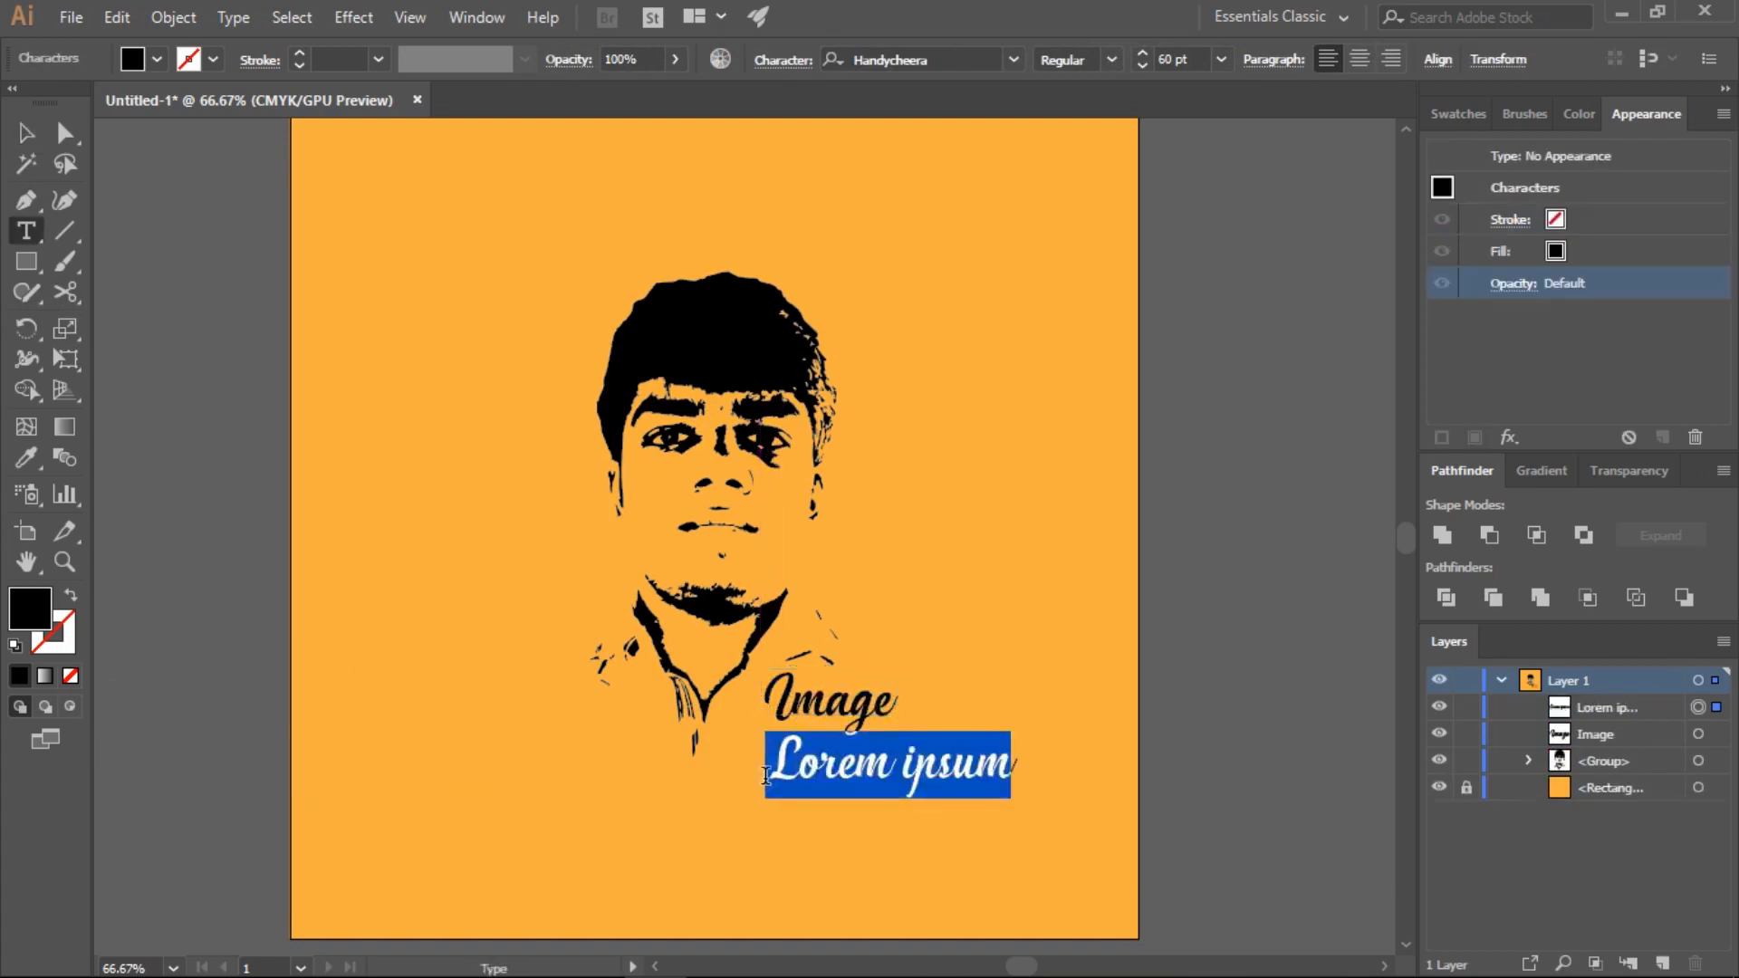
{"action": "type", "text": "Trace"}
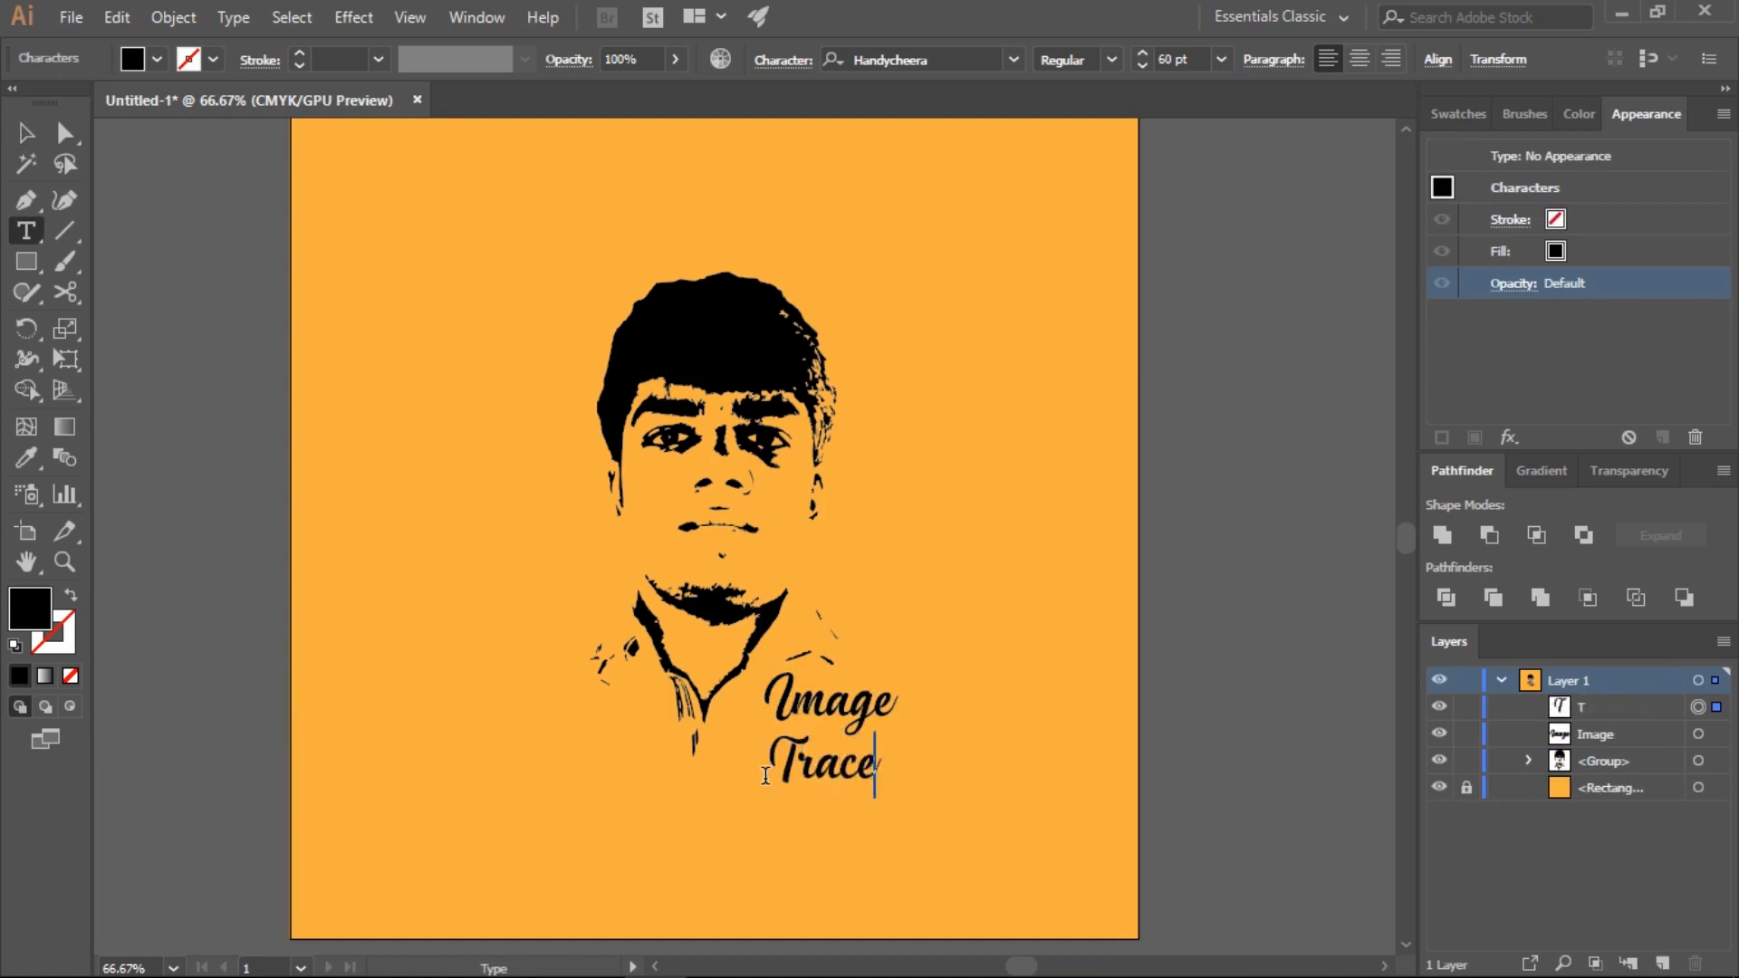
{"action": "key", "text": "Escape"}
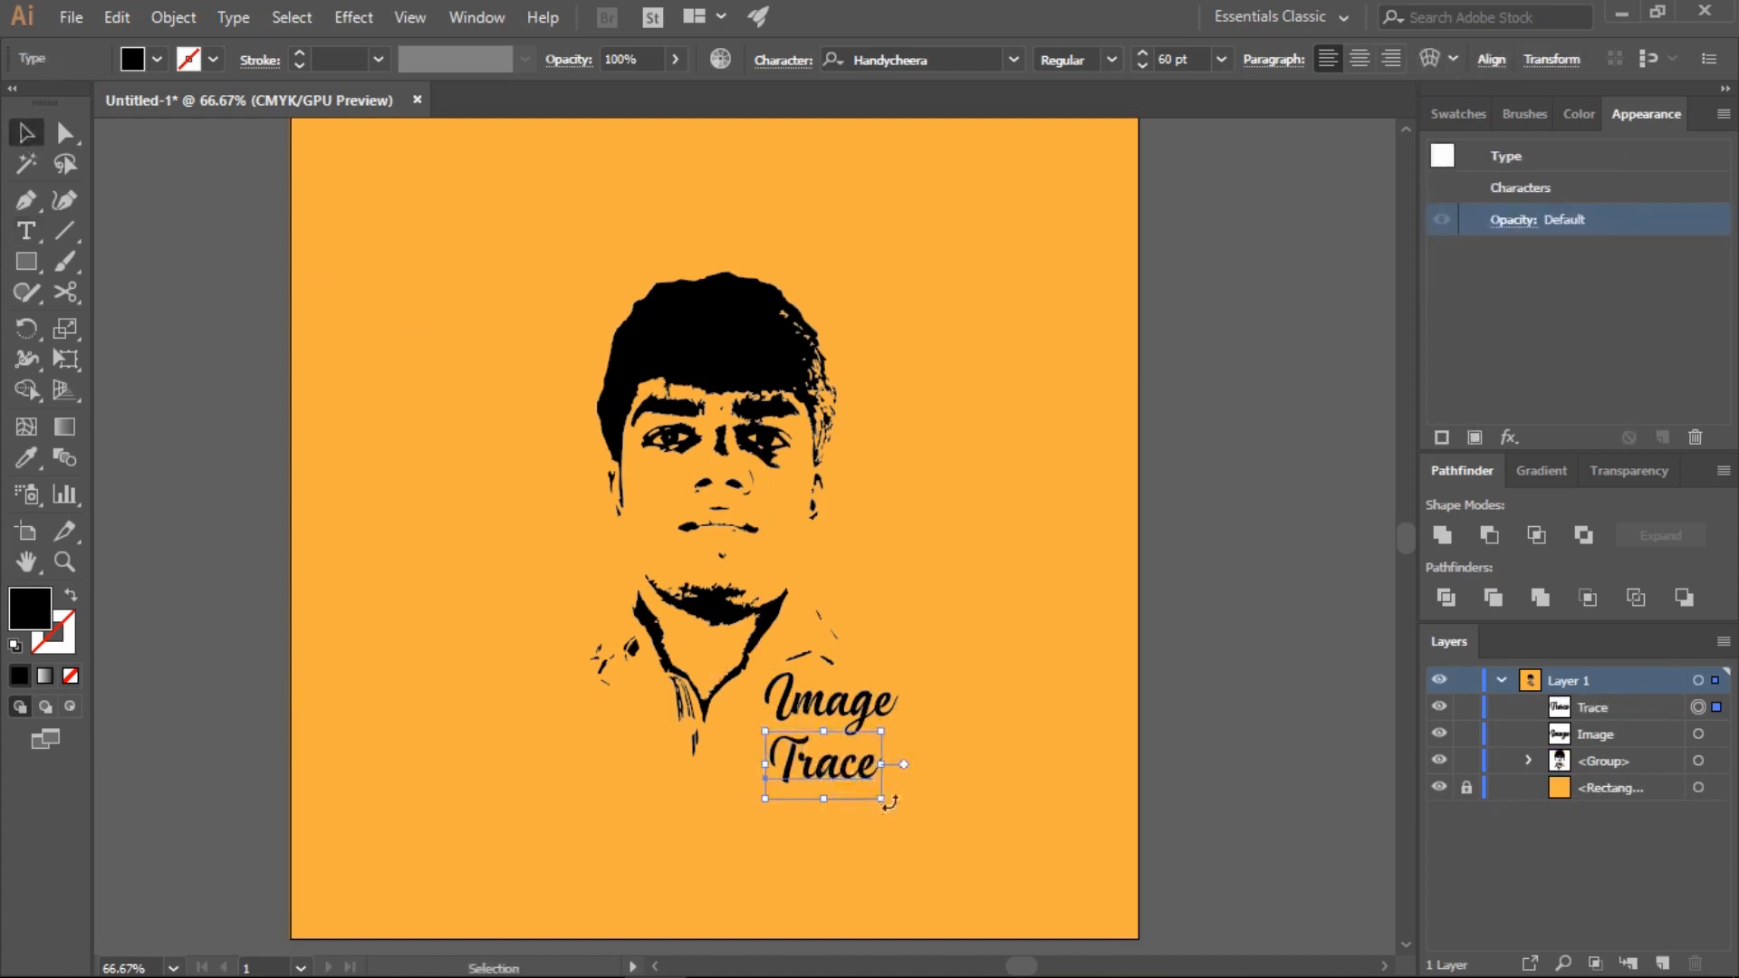
Rotate the word "Trace" slightly counterclockwise and tuck it below and to the right of "Image".
{"action": "mouse_move", "coordinate": [885, 815]}
{"action": "left_mouse_down"}
{"action": "mouse_move", "coordinate": [892, 797]}
{"action": "mouse_move", "coordinate": [822, 763]}
{"action": "mouse_move", "coordinate": [879, 755]}
{"action": "left_mouse_up"}
{"action": "left_click", "coordinate": [915, 869]}
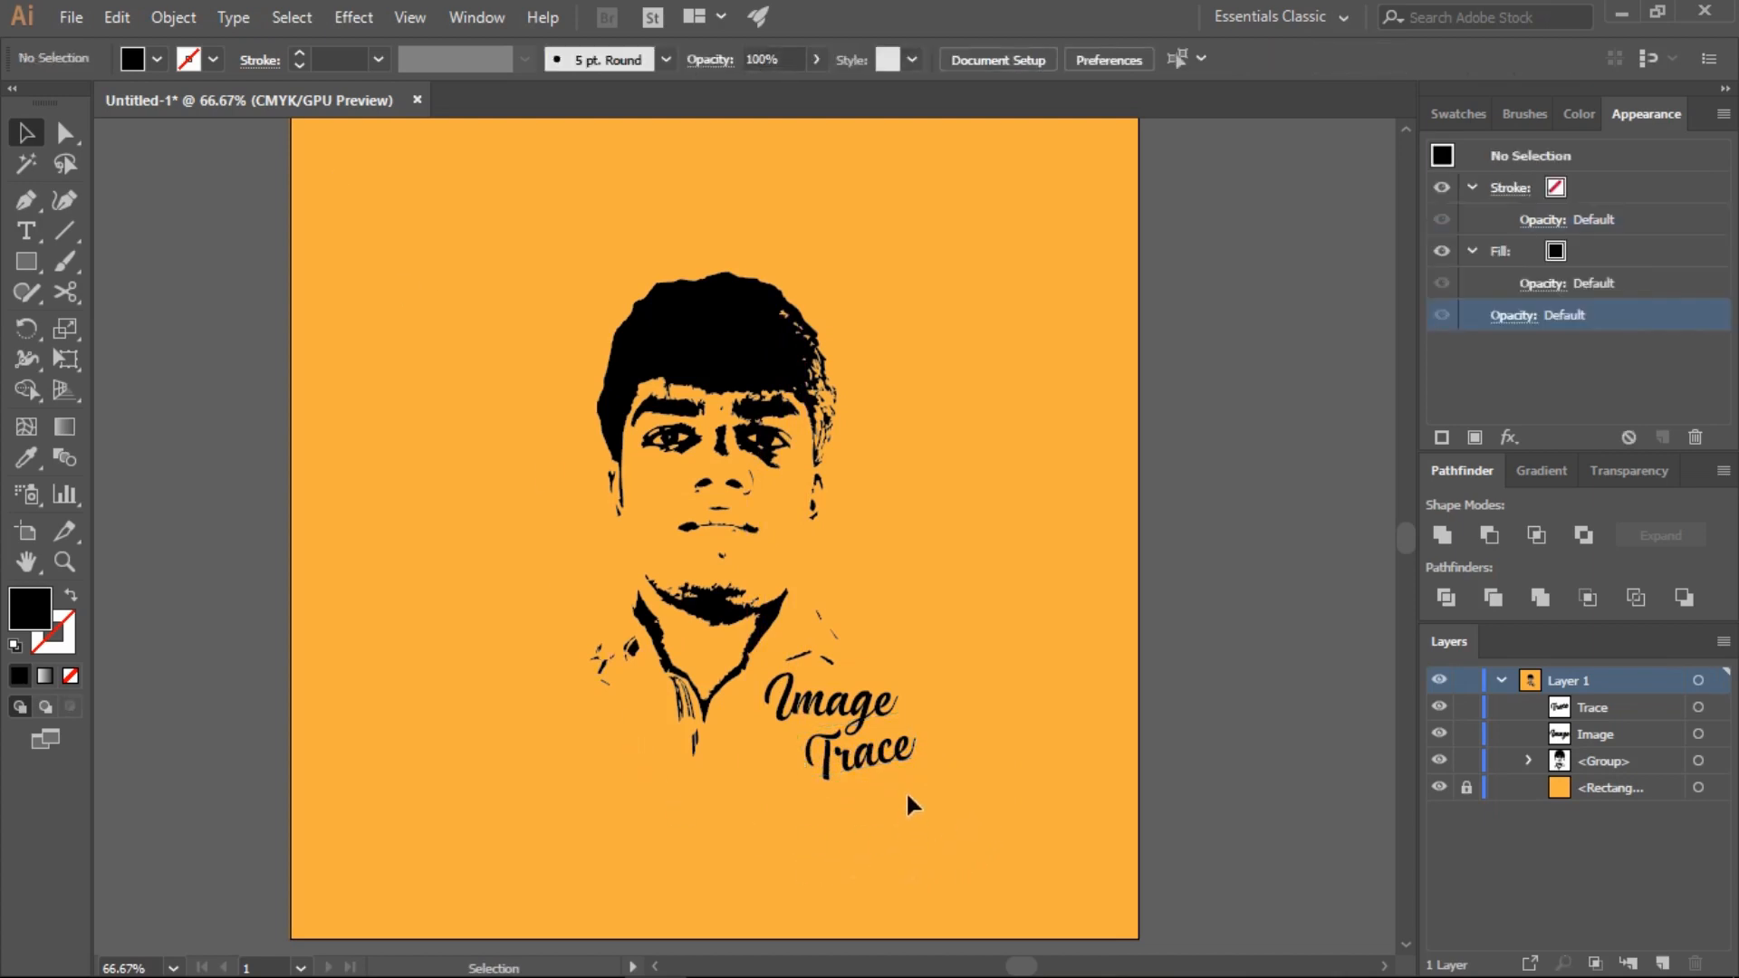
{"action": "left_click_drag", "start_coordinate": [992, 824], "coordinate": [993, 825]}
{"action": "left_click", "coordinate": [1067, 798]}
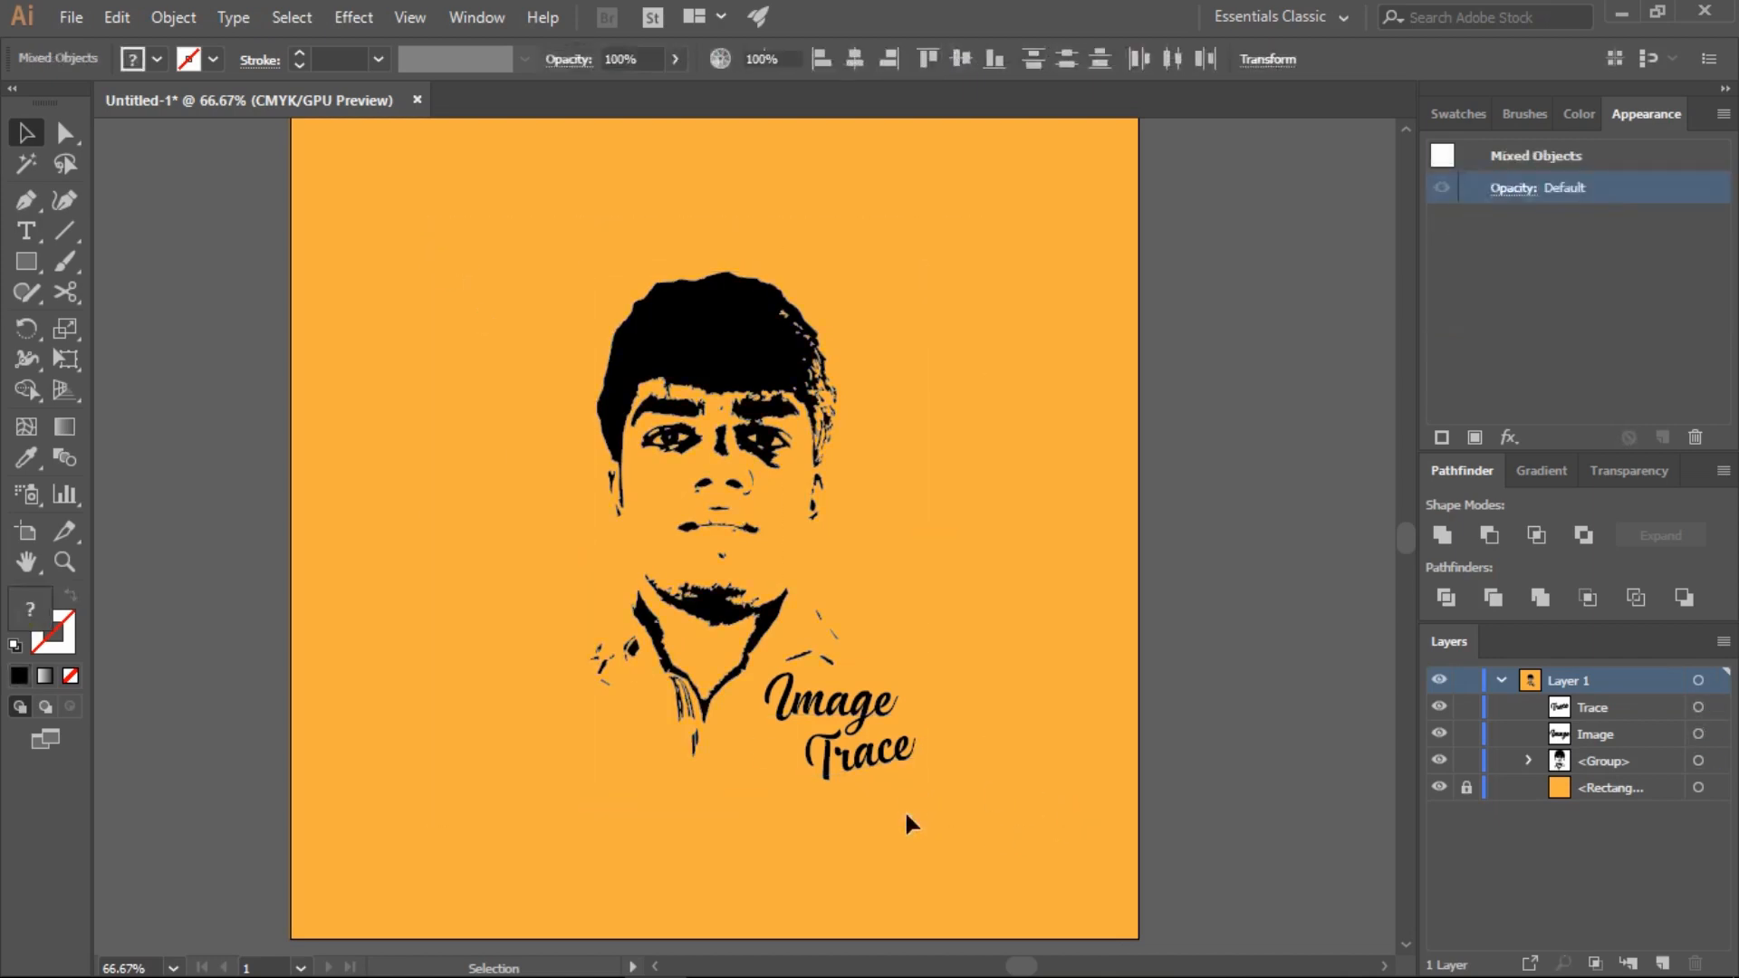
Try red and several gray fills on the portrait group, then set its fill back to black.
{"action": "left_click", "coordinate": [768, 367]}
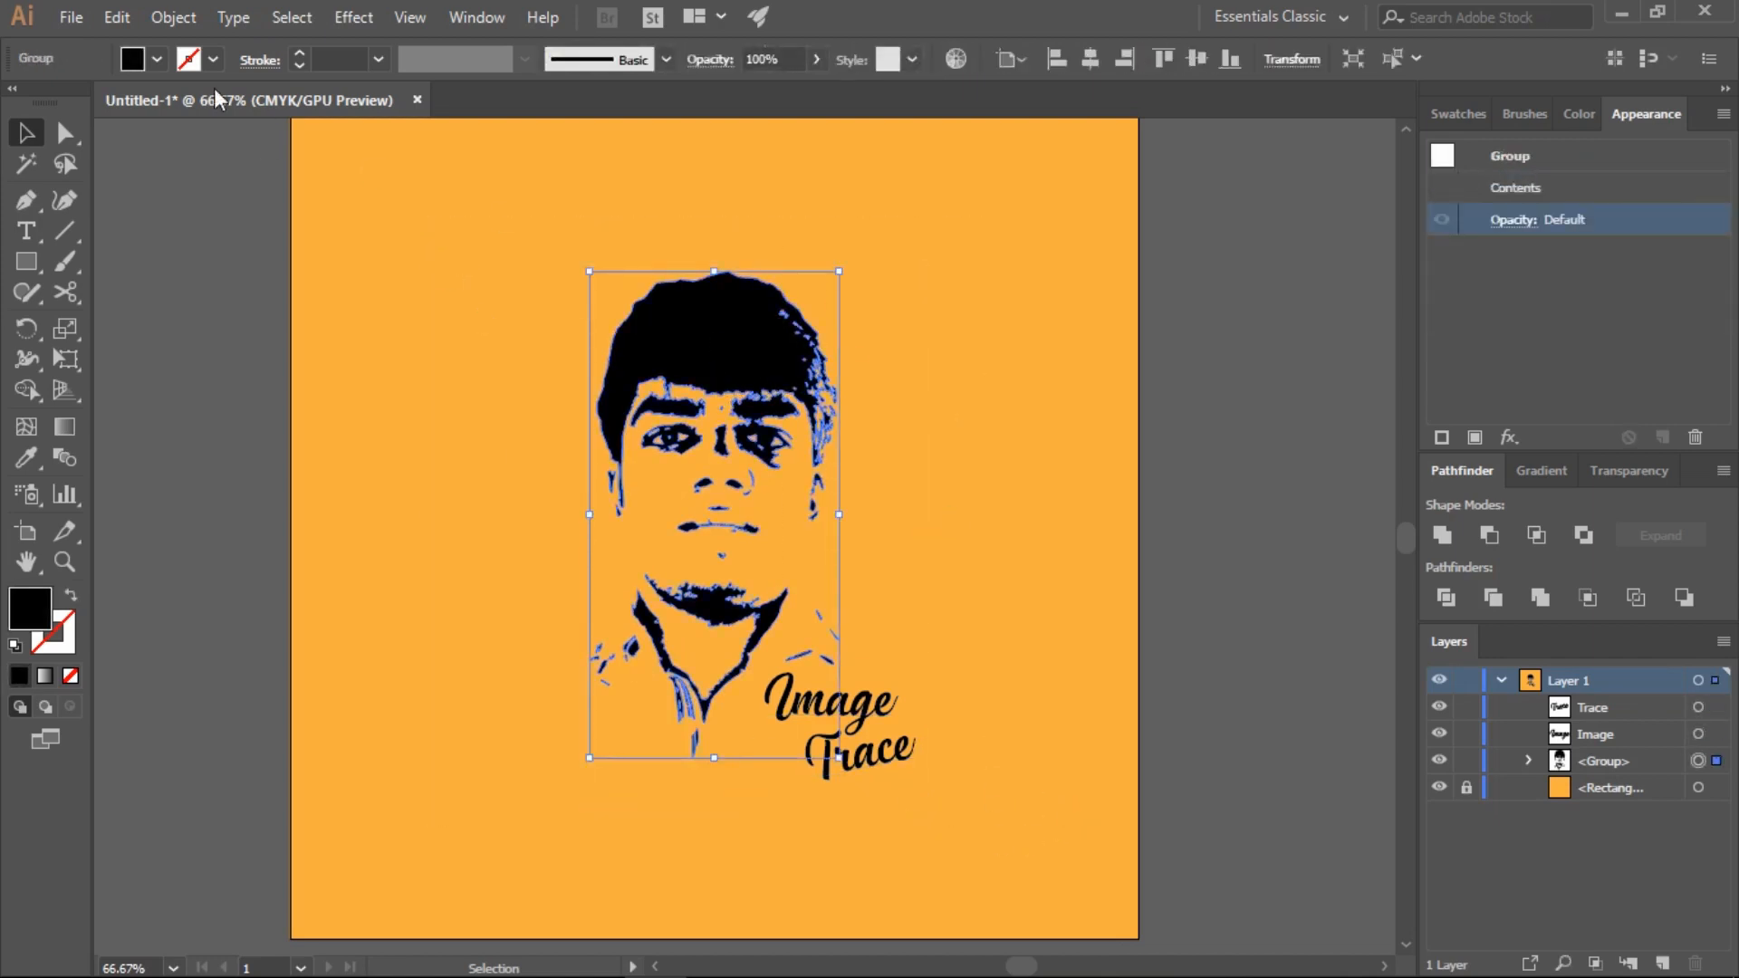
{"action": "left_click", "coordinate": [157, 58]}
{"action": "left_click", "coordinate": [90, 102]}
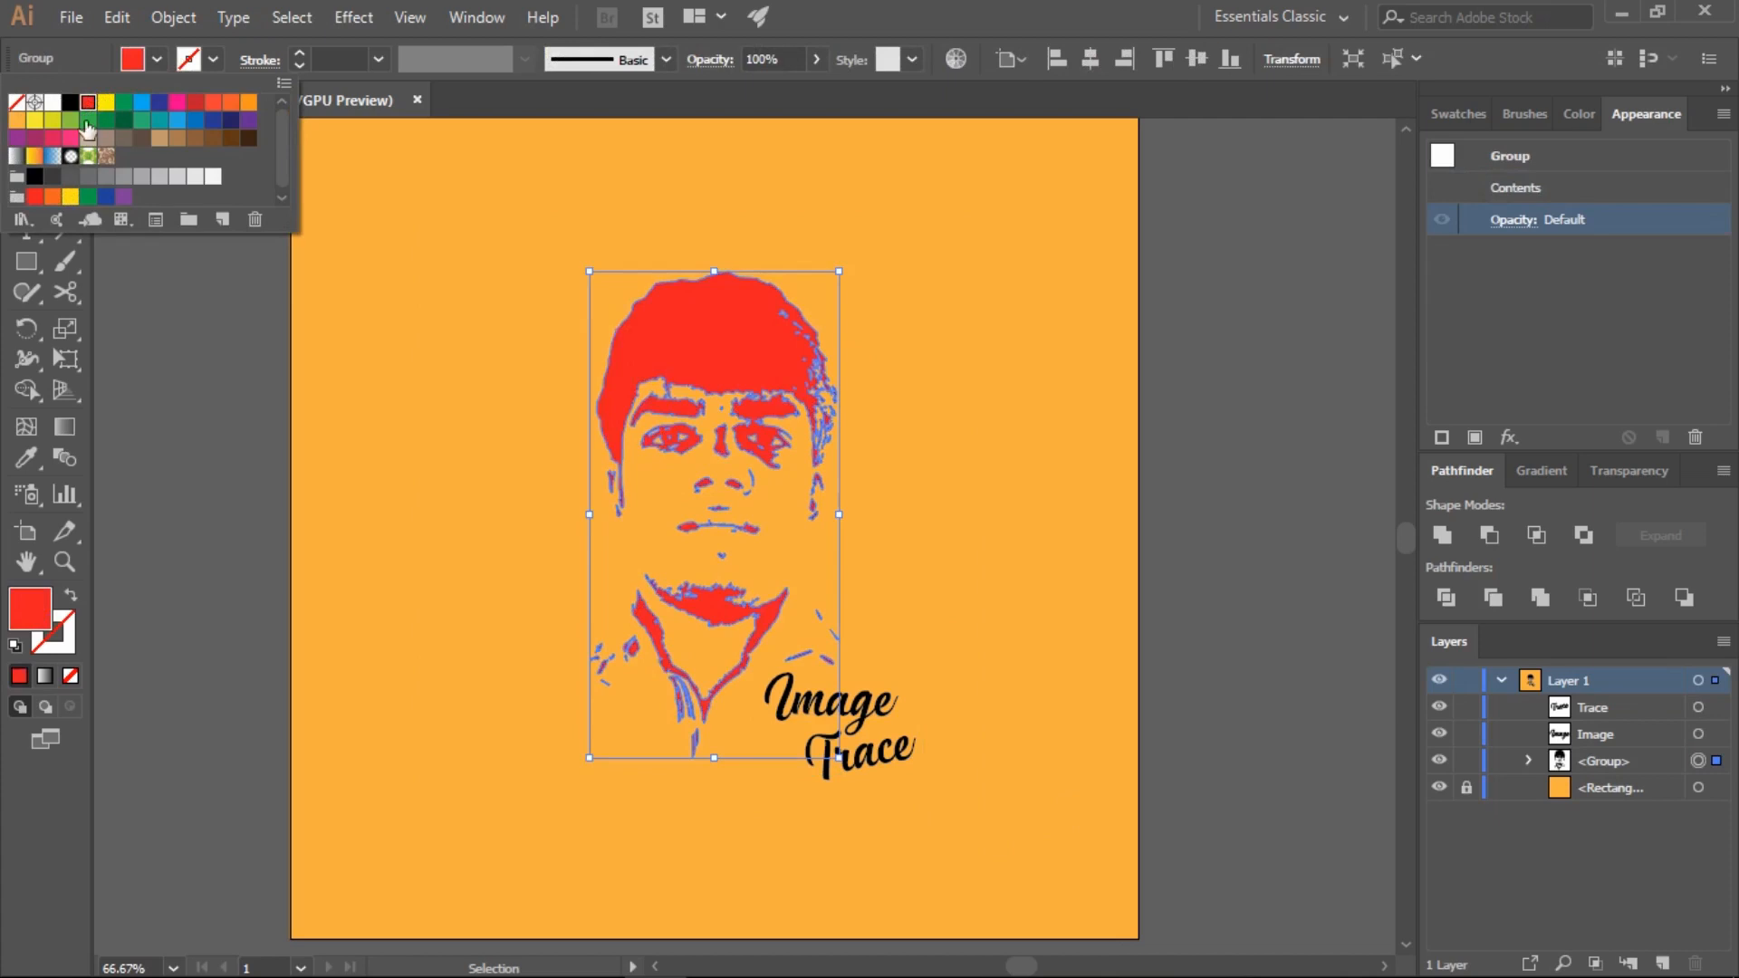
{"action": "left_click", "coordinate": [72, 103]}
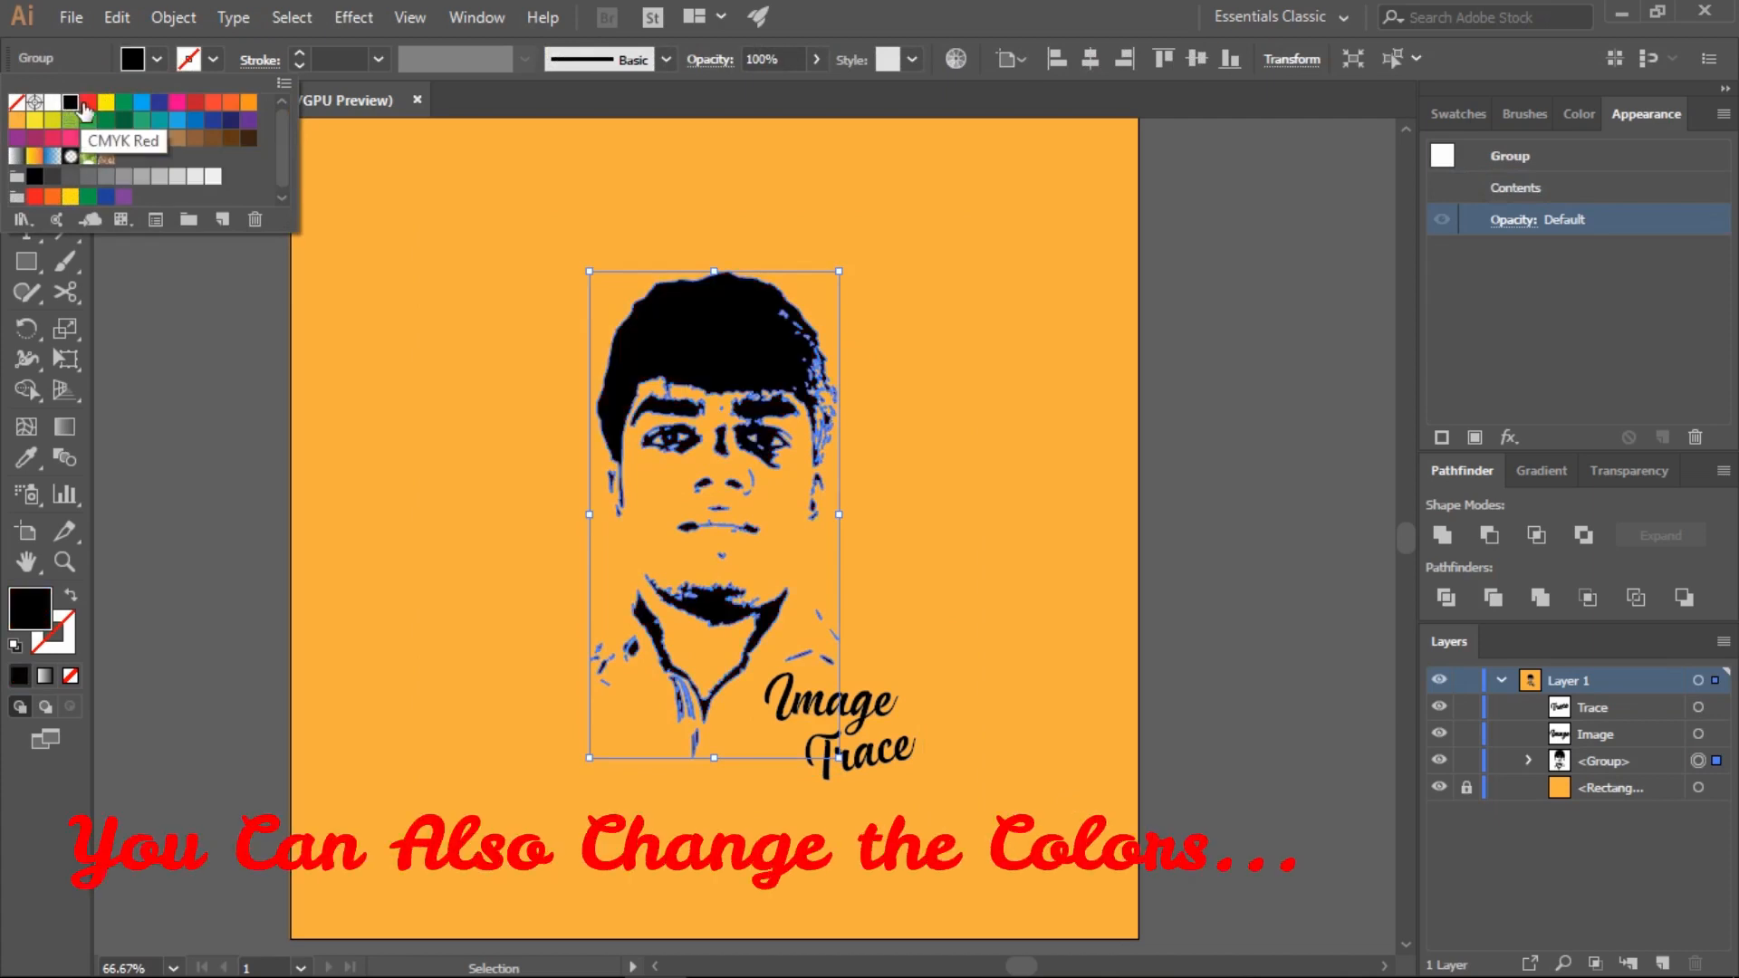
{"action": "left_click", "coordinate": [87, 104]}
{"action": "left_click", "coordinate": [88, 177]}
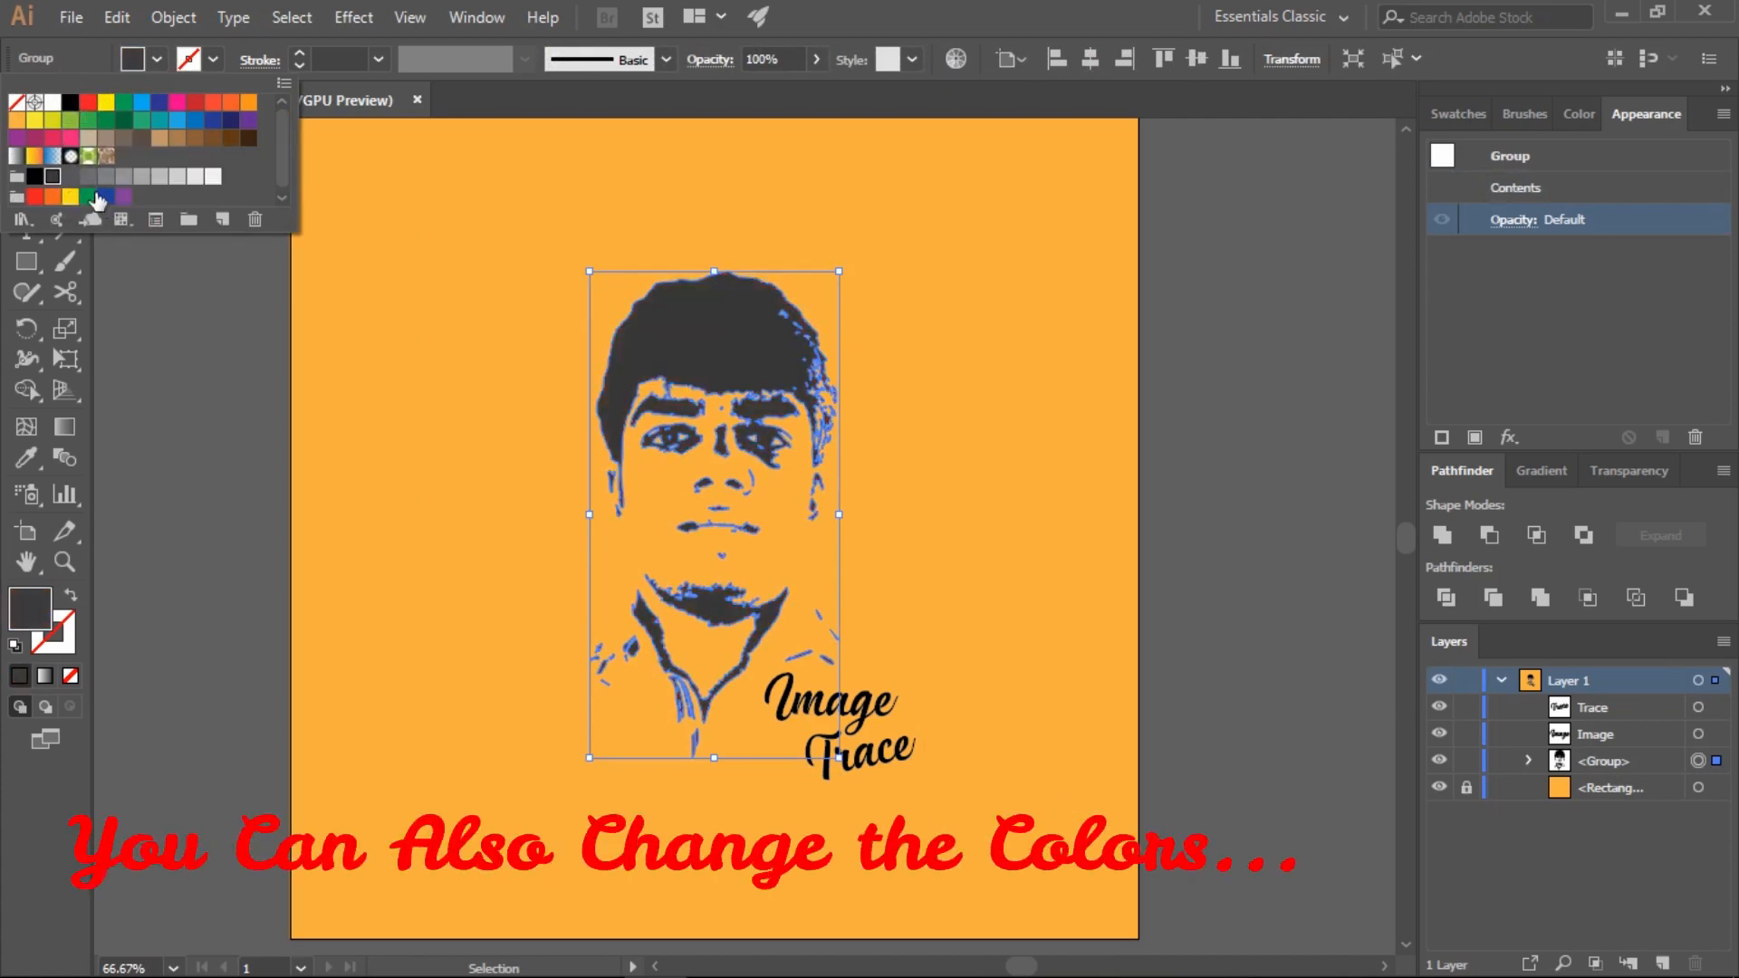
{"action": "left_click", "coordinate": [106, 179]}
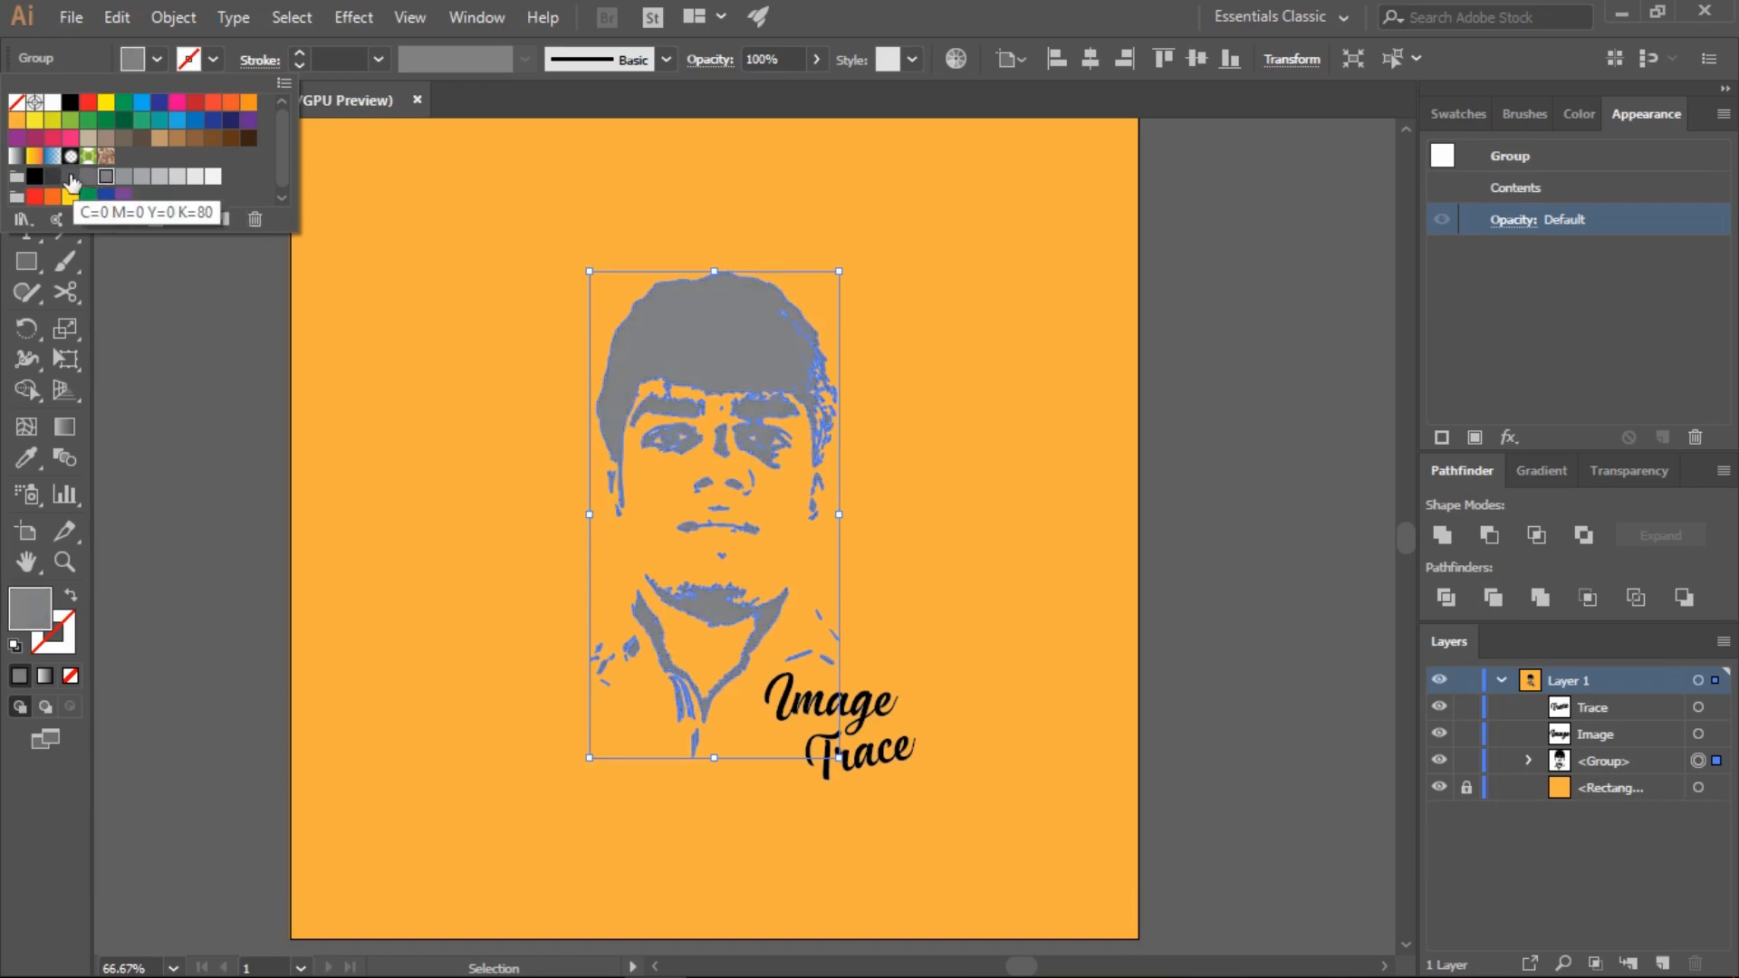
{"action": "left_click", "coordinate": [70, 178]}
{"action": "left_click", "coordinate": [53, 177]}
{"action": "left_click", "coordinate": [34, 177]}
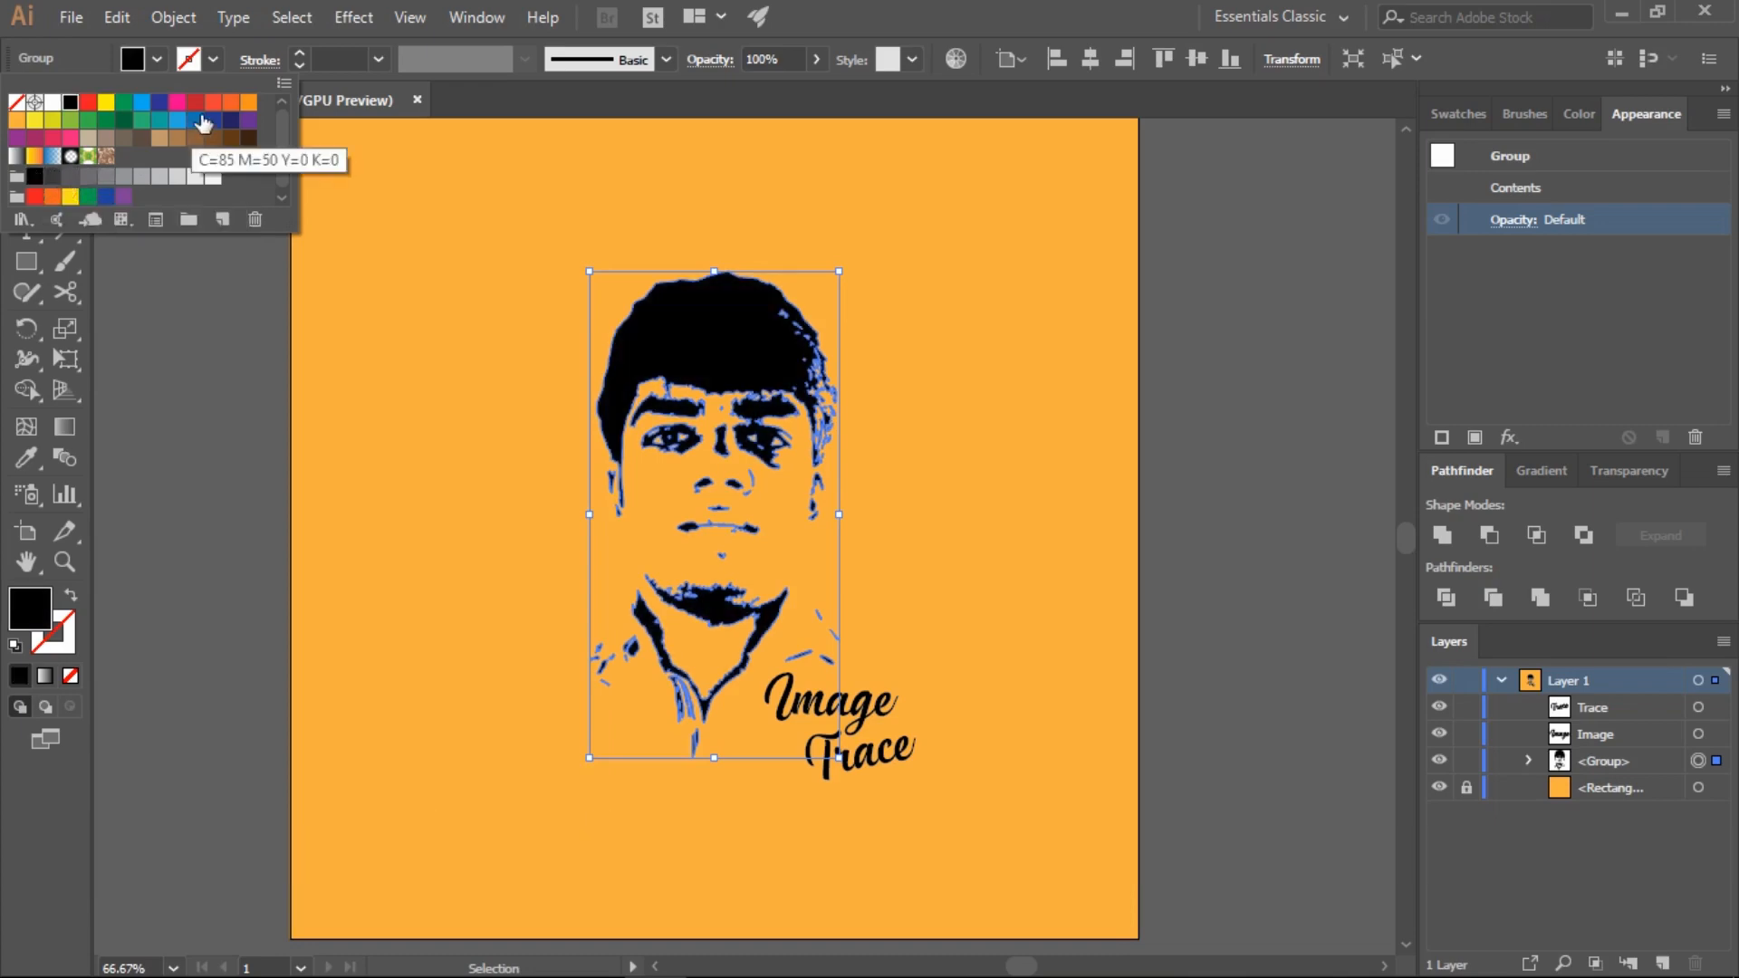
{"action": "left_click", "coordinate": [213, 101]}
{"action": "left_click", "coordinate": [70, 101]}
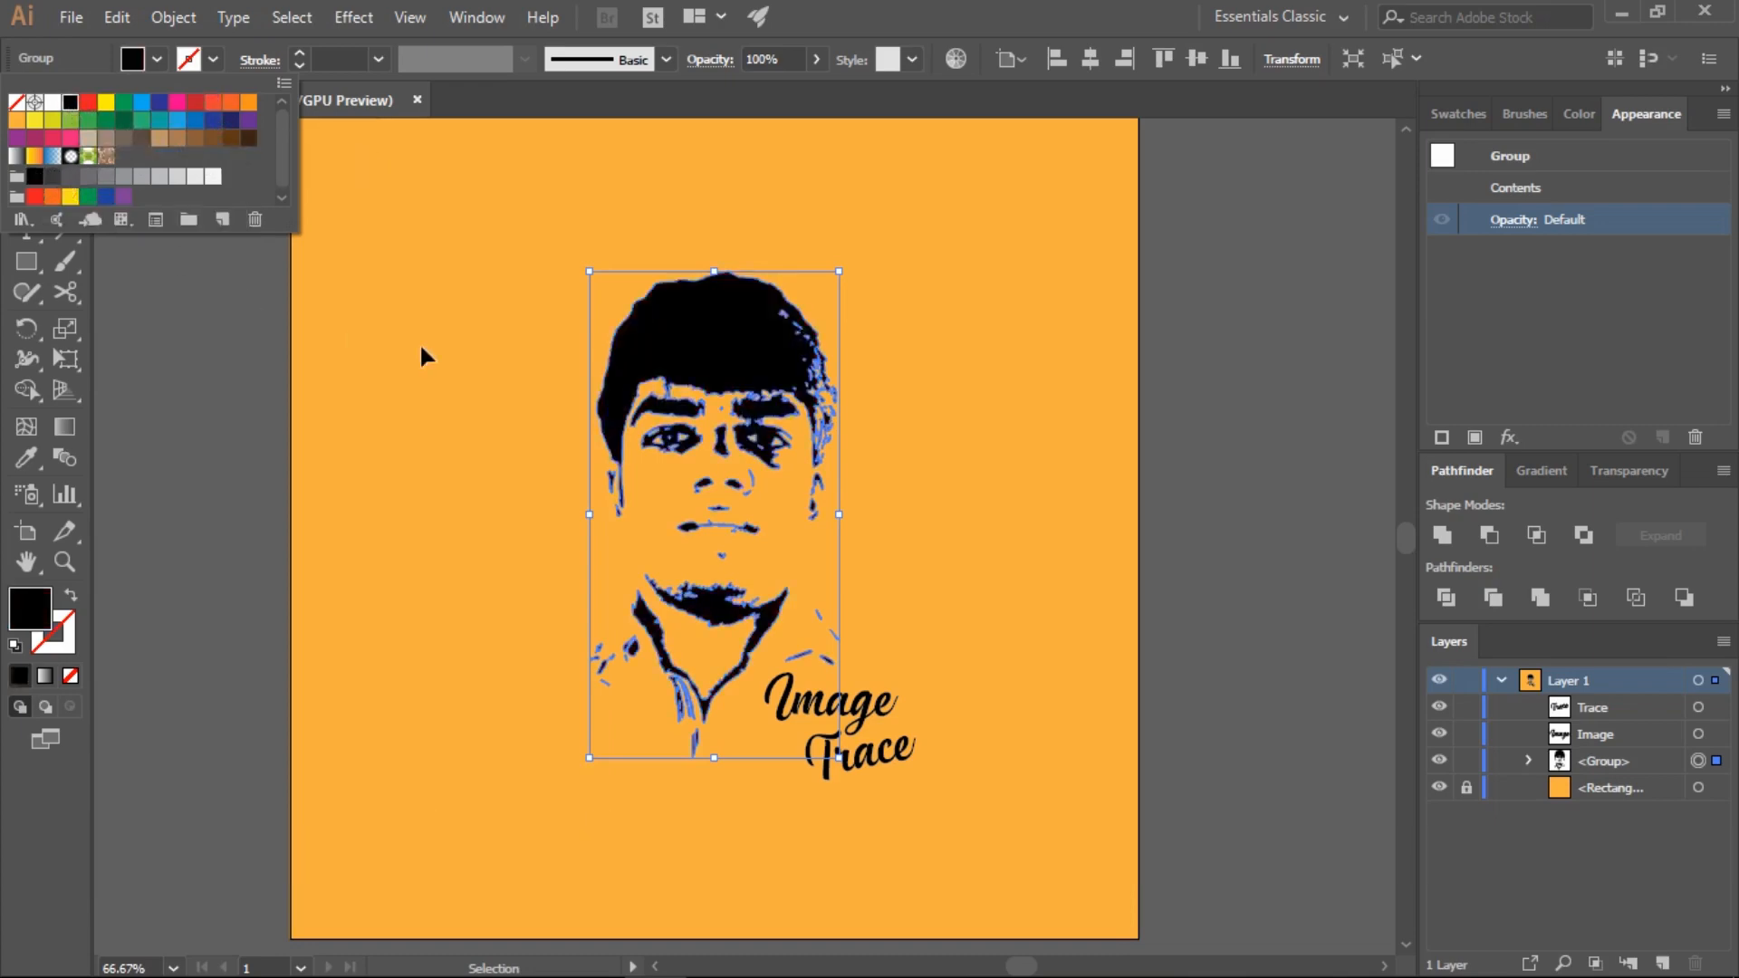
{"action": "left_click", "coordinate": [439, 503]}
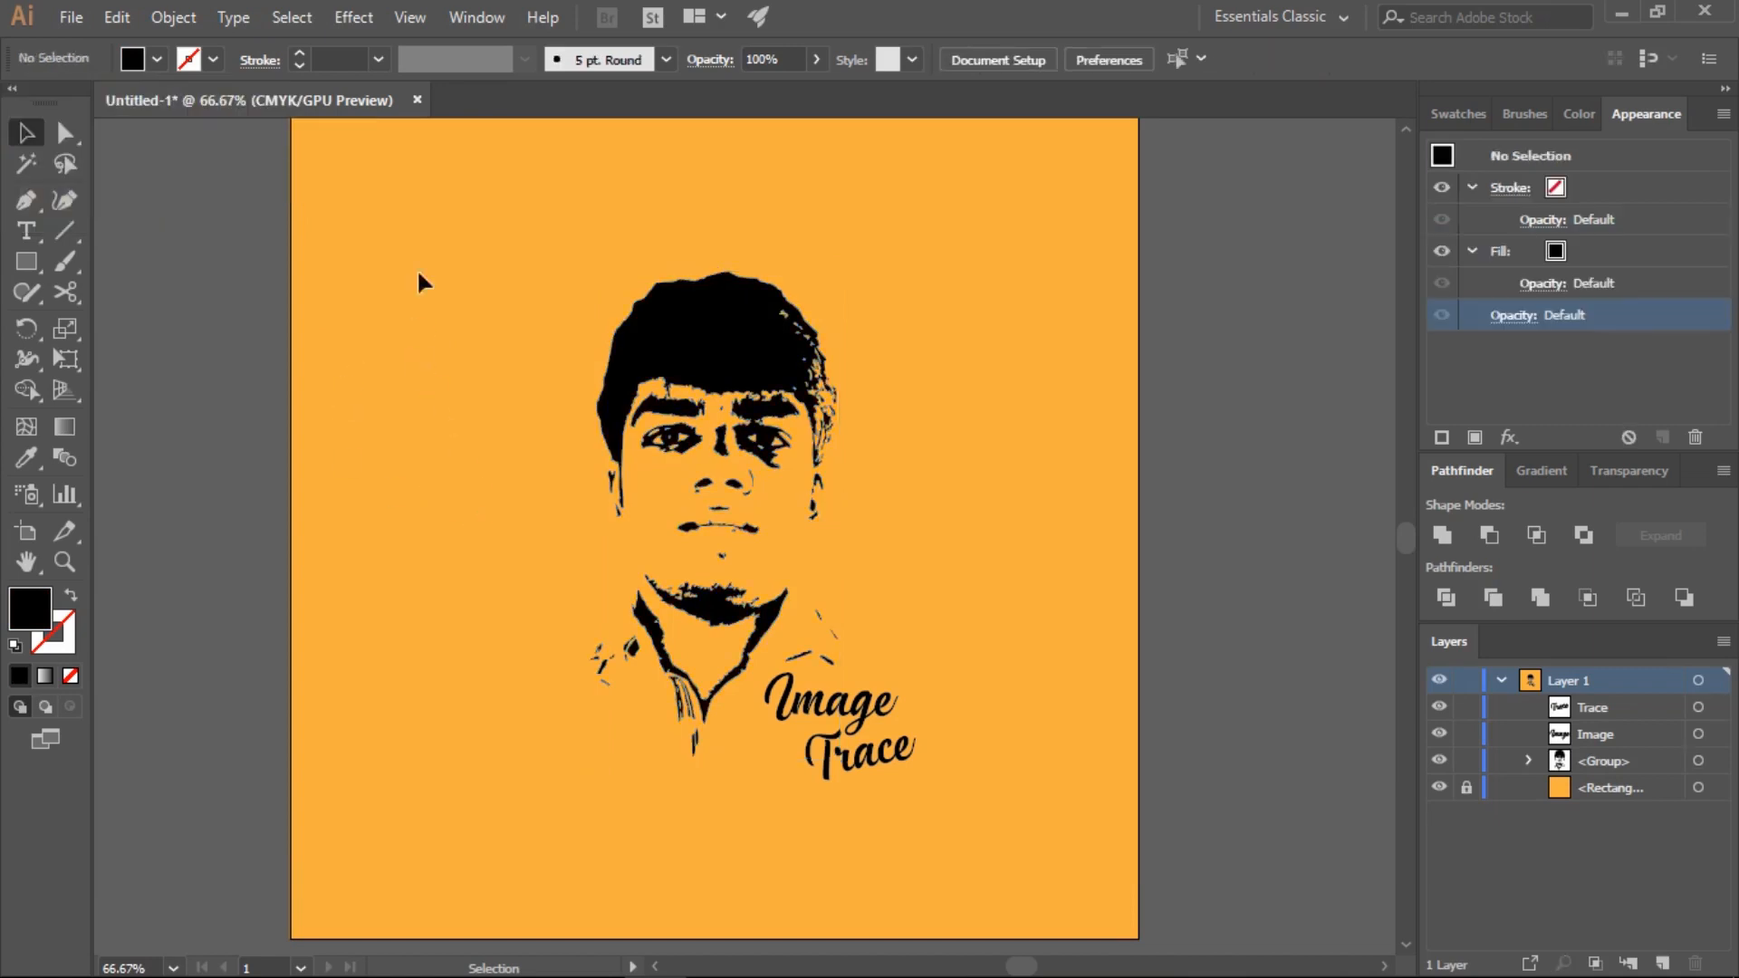
Switch to ImageTrace.jpg in Picasa Photo Viewer and move its window beside the artwork for comparison.
{"action": "key", "text": "ctrl+a"}
{"action": "left_click", "coordinate": [1013, 736]}
{"action": "key", "text": "alt+Tab"}
{"action": "key", "text": "alt+Tab"}
{"action": "key", "text": "alt+Tab"}
{"action": "key", "text": "alt+Tab"}
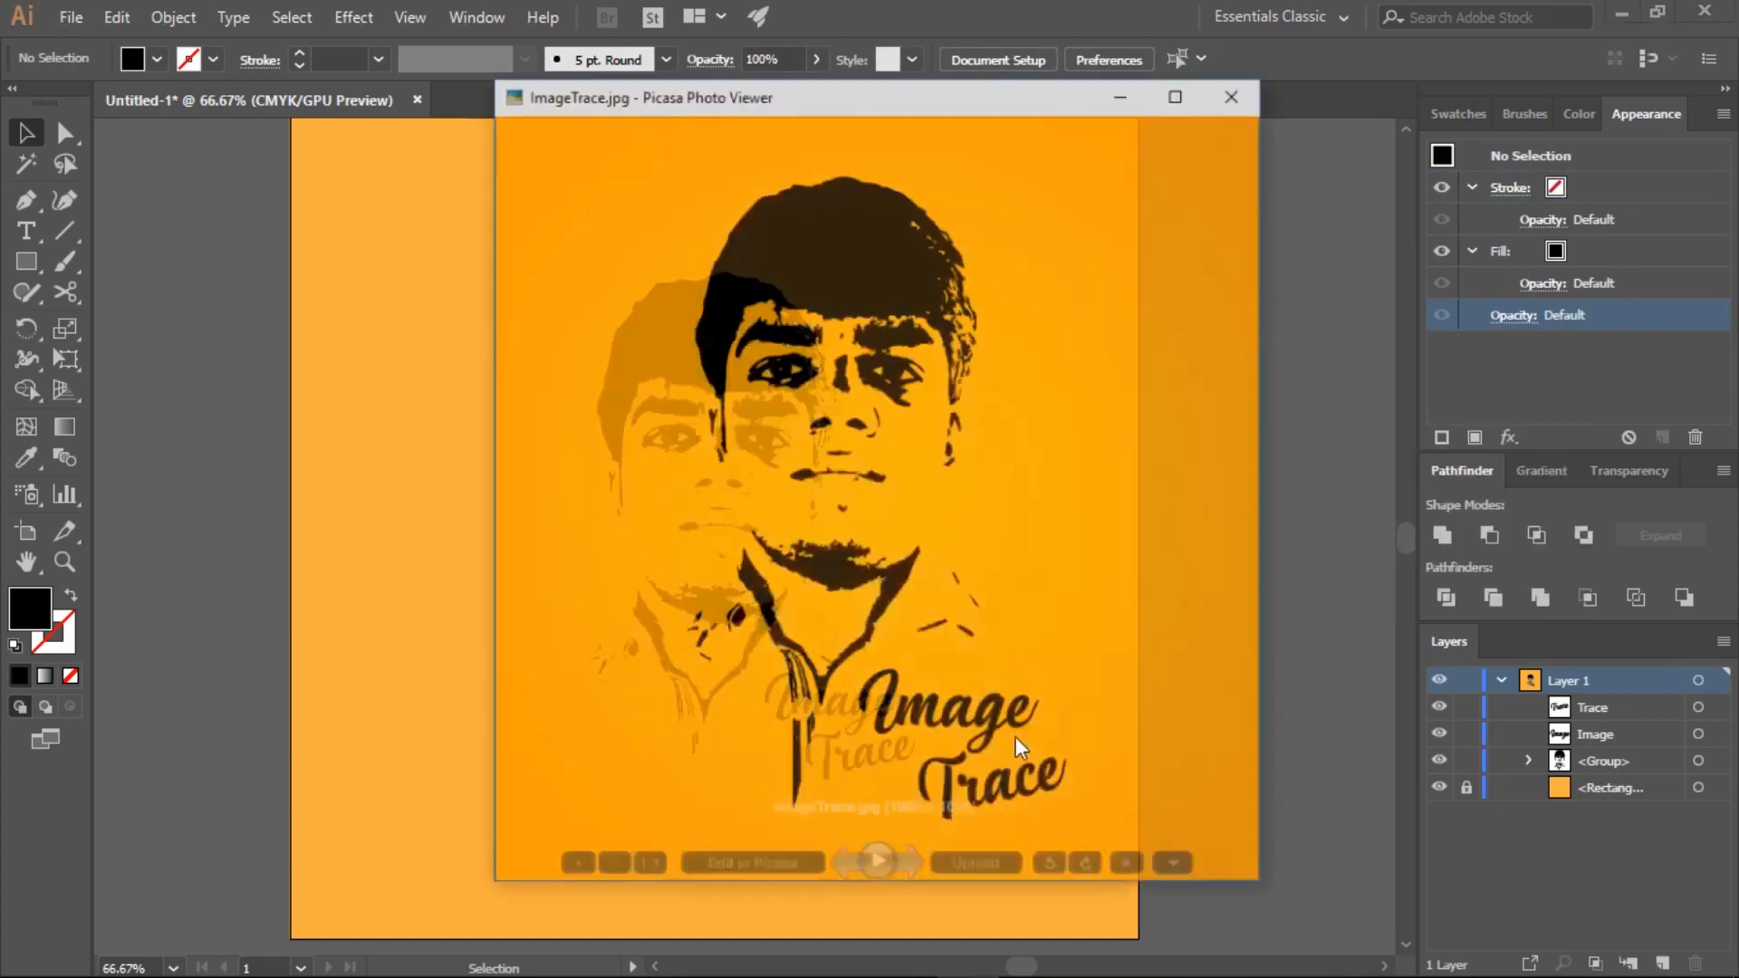
{"action": "left_click_drag", "start_coordinate": [895, 81], "coordinate": [1451, 108]}
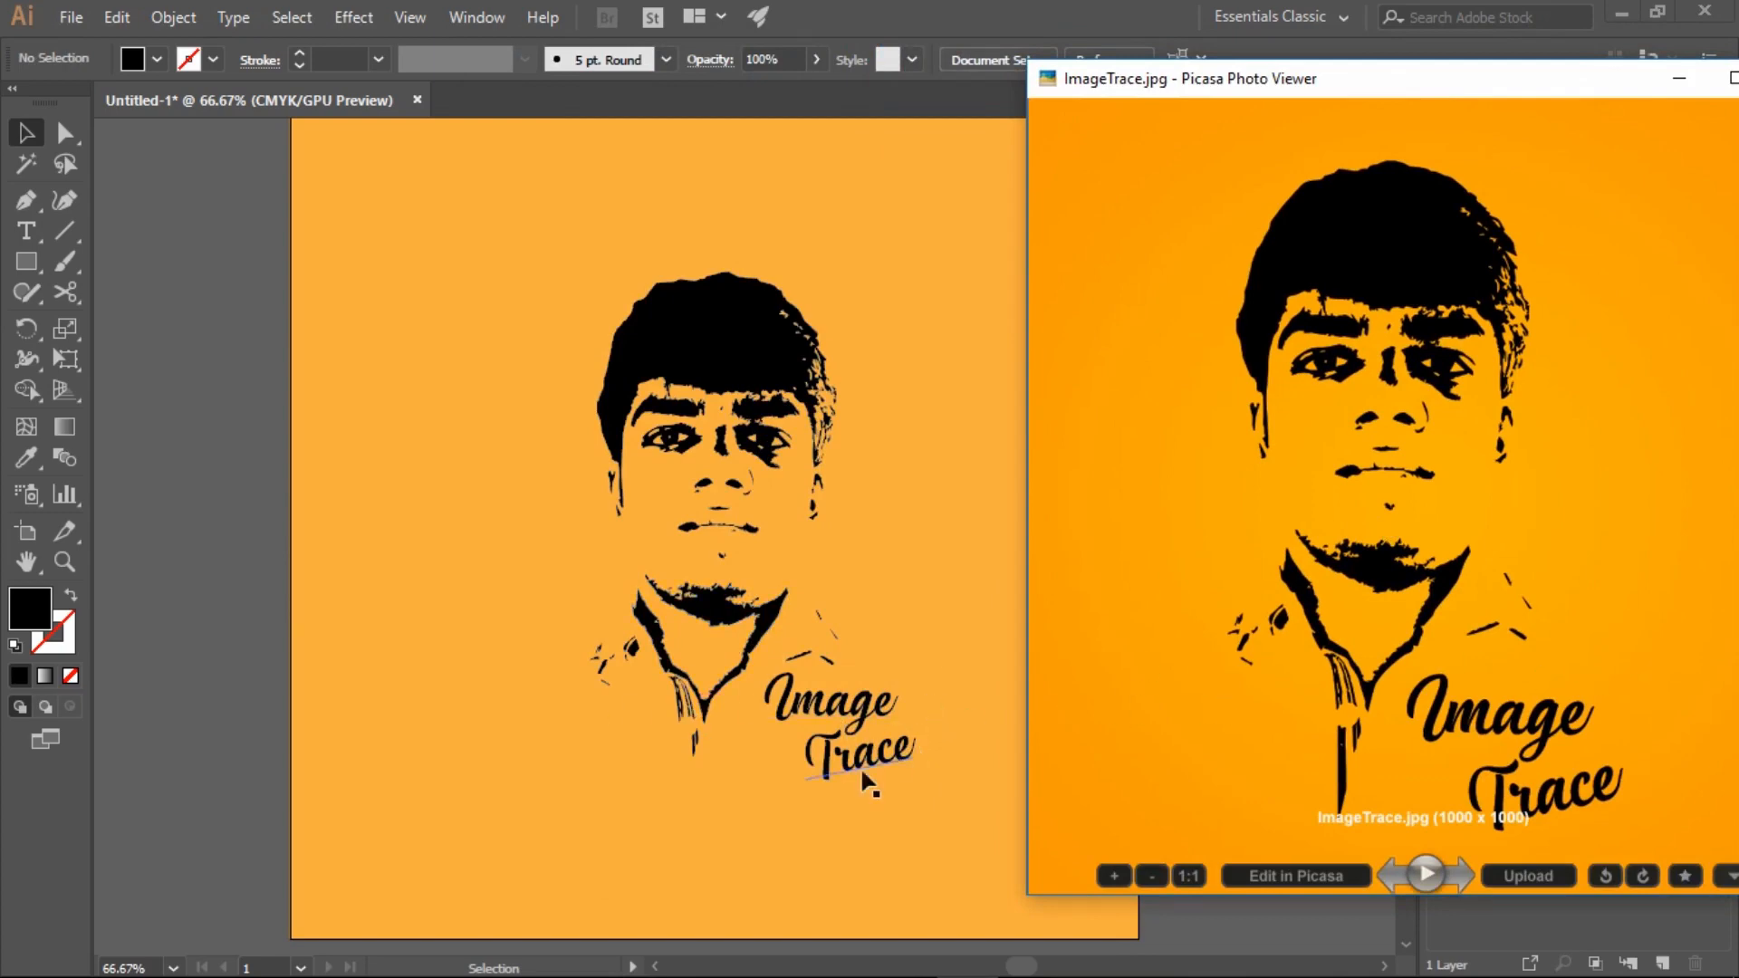
Return to the Illustrator artwork and move the words "Image" and "Trace" together slightly left and down, closer to the portrait's collar.
{"action": "left_click", "coordinate": [793, 821]}
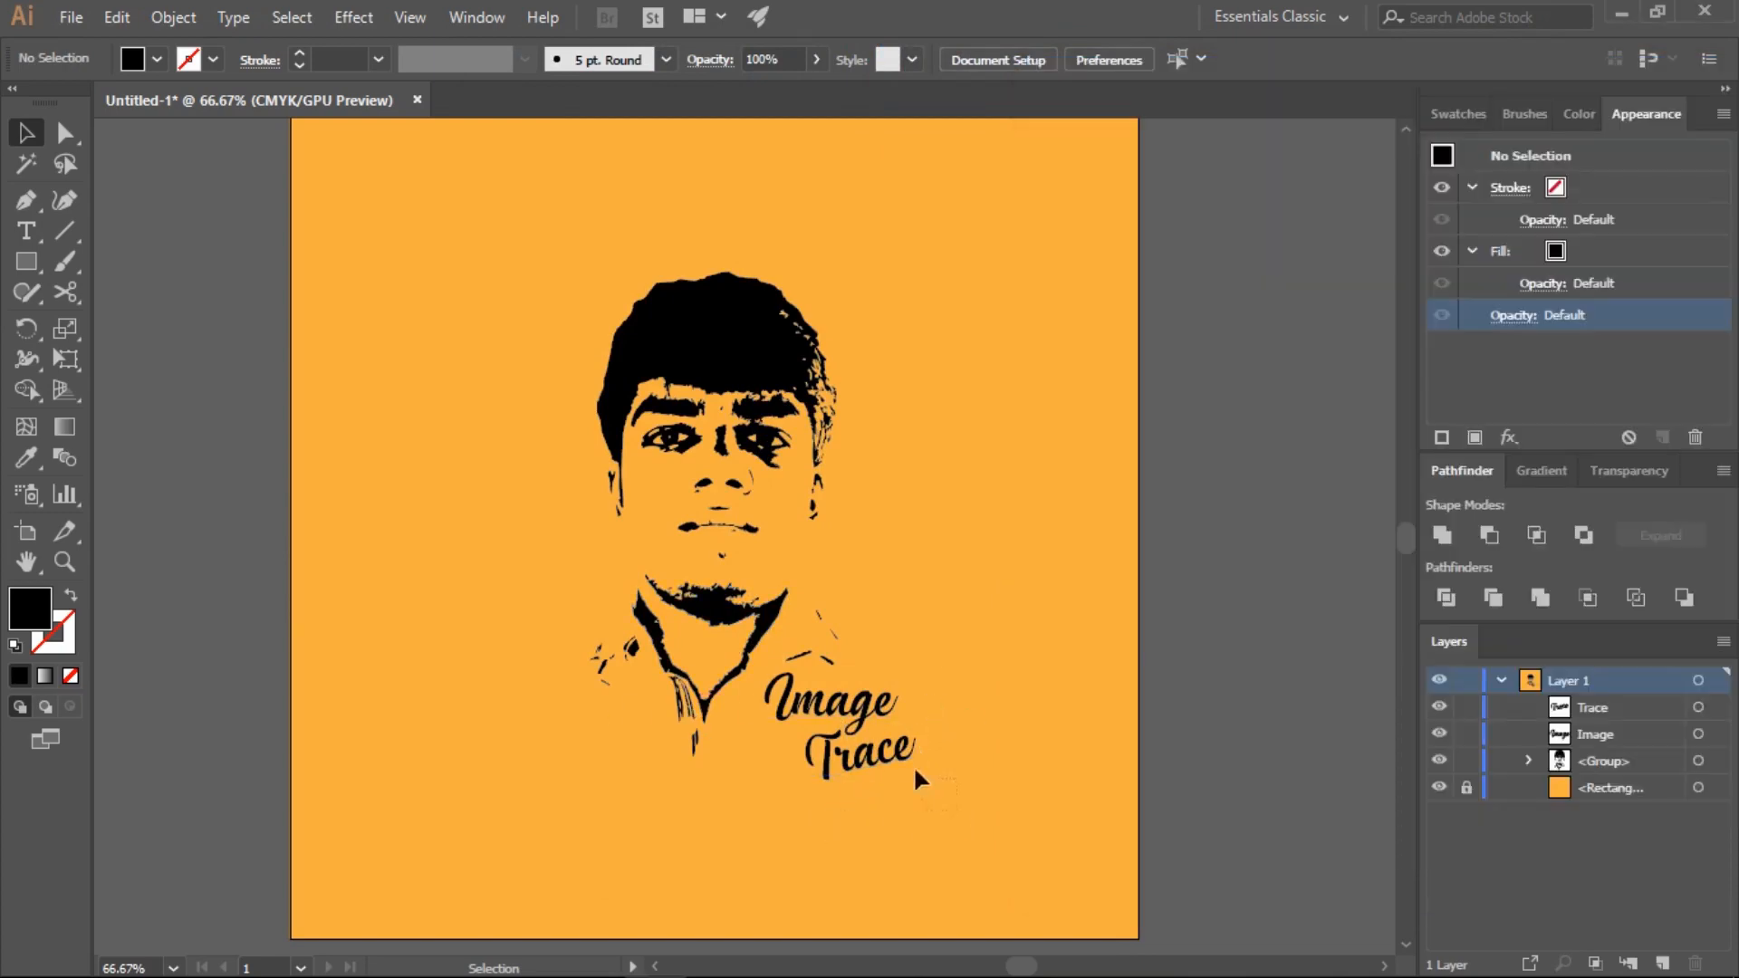
{"action": "left_click_drag", "start_coordinate": [866, 719], "coordinate": [840, 727]}
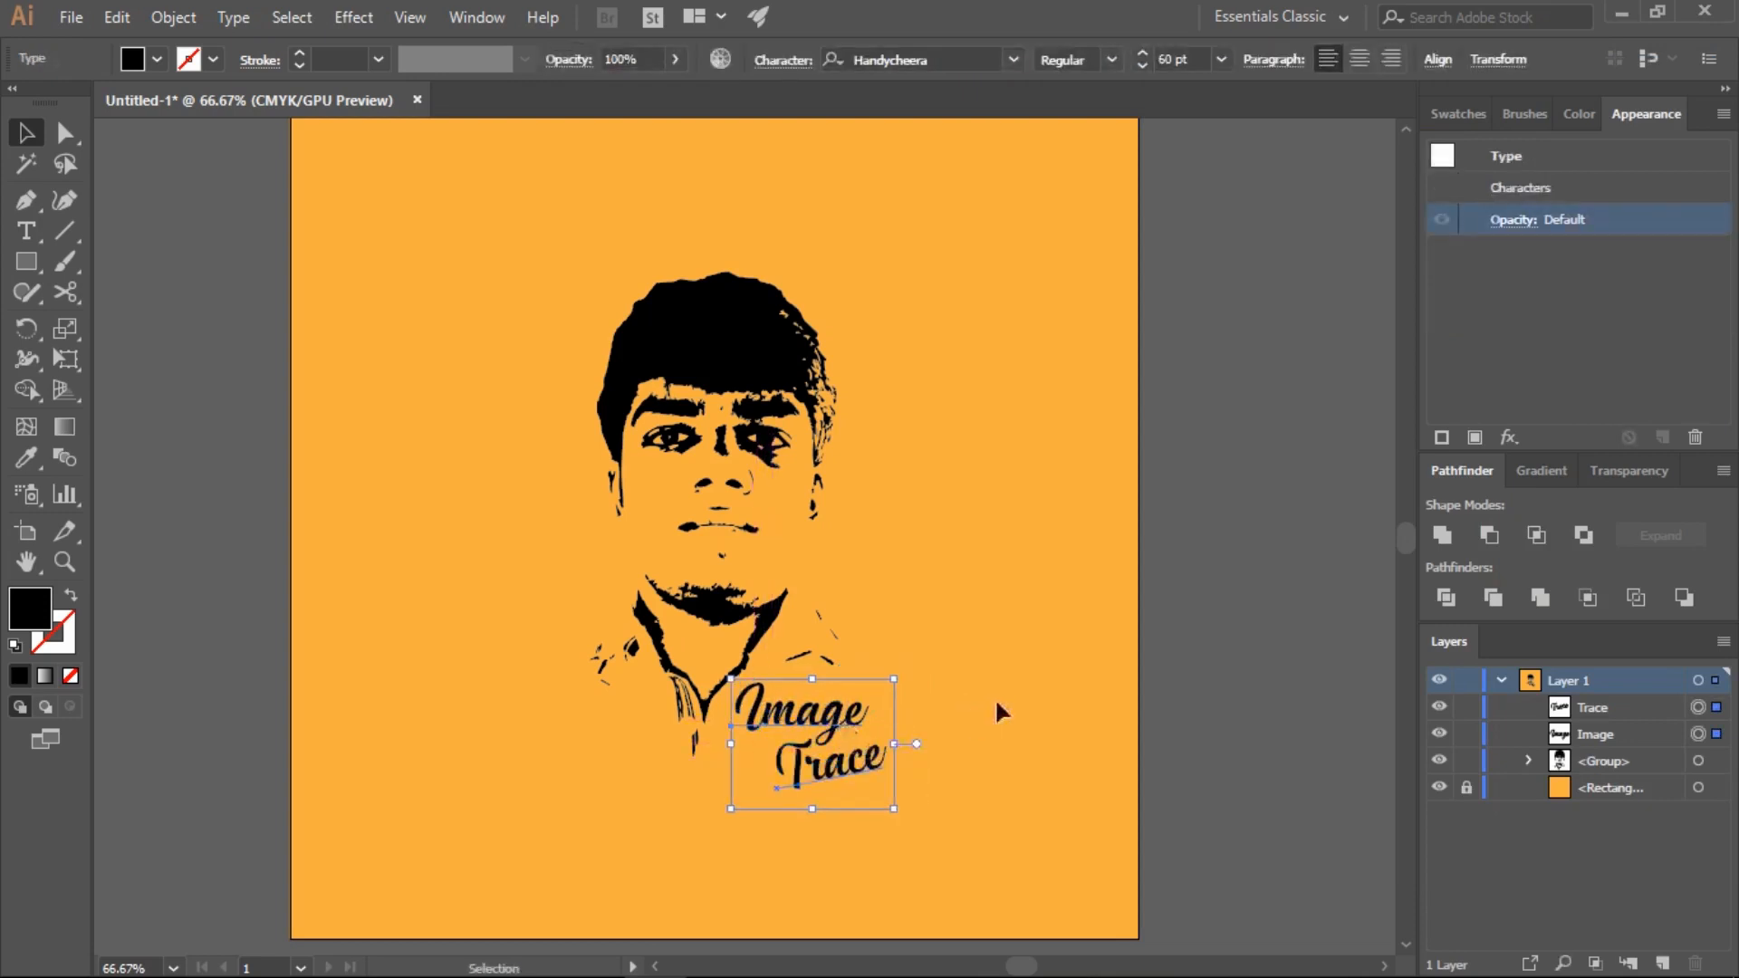
{"action": "left_click", "coordinate": [1001, 716]}
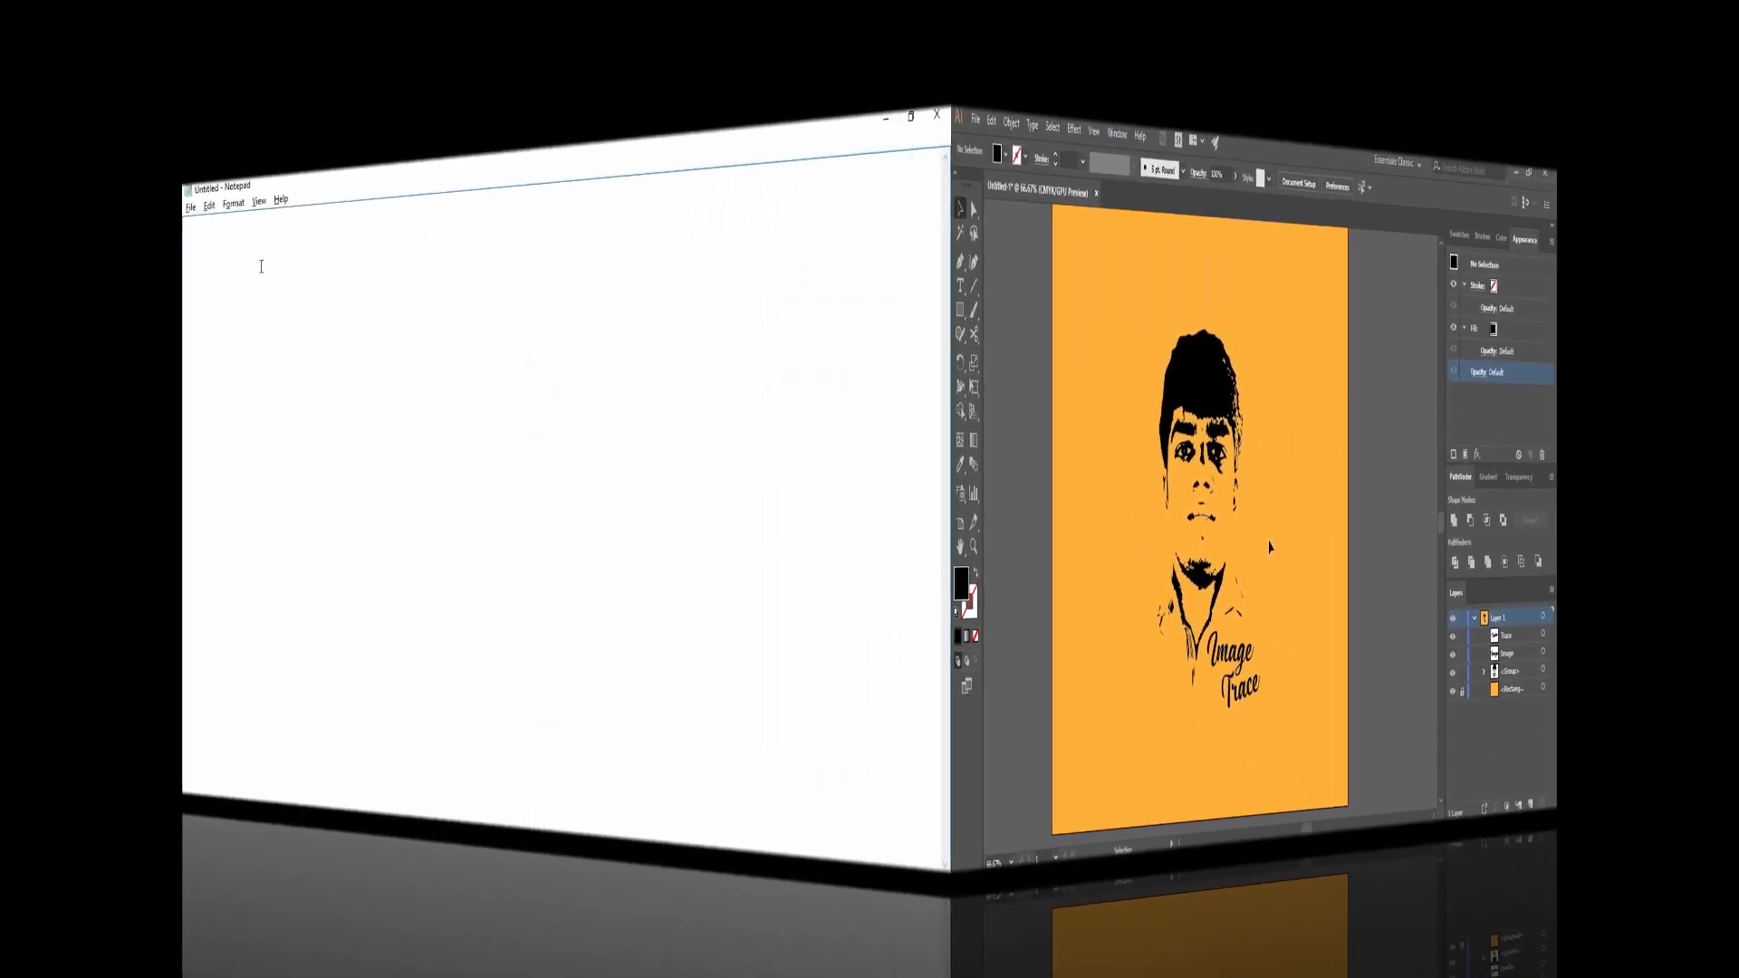
Switch to Notepad and write "Well thats it...." and below it "It is Really Simple to Change to your photo into vector isn't it....".
{"action": "type", "text": "Well thats"}
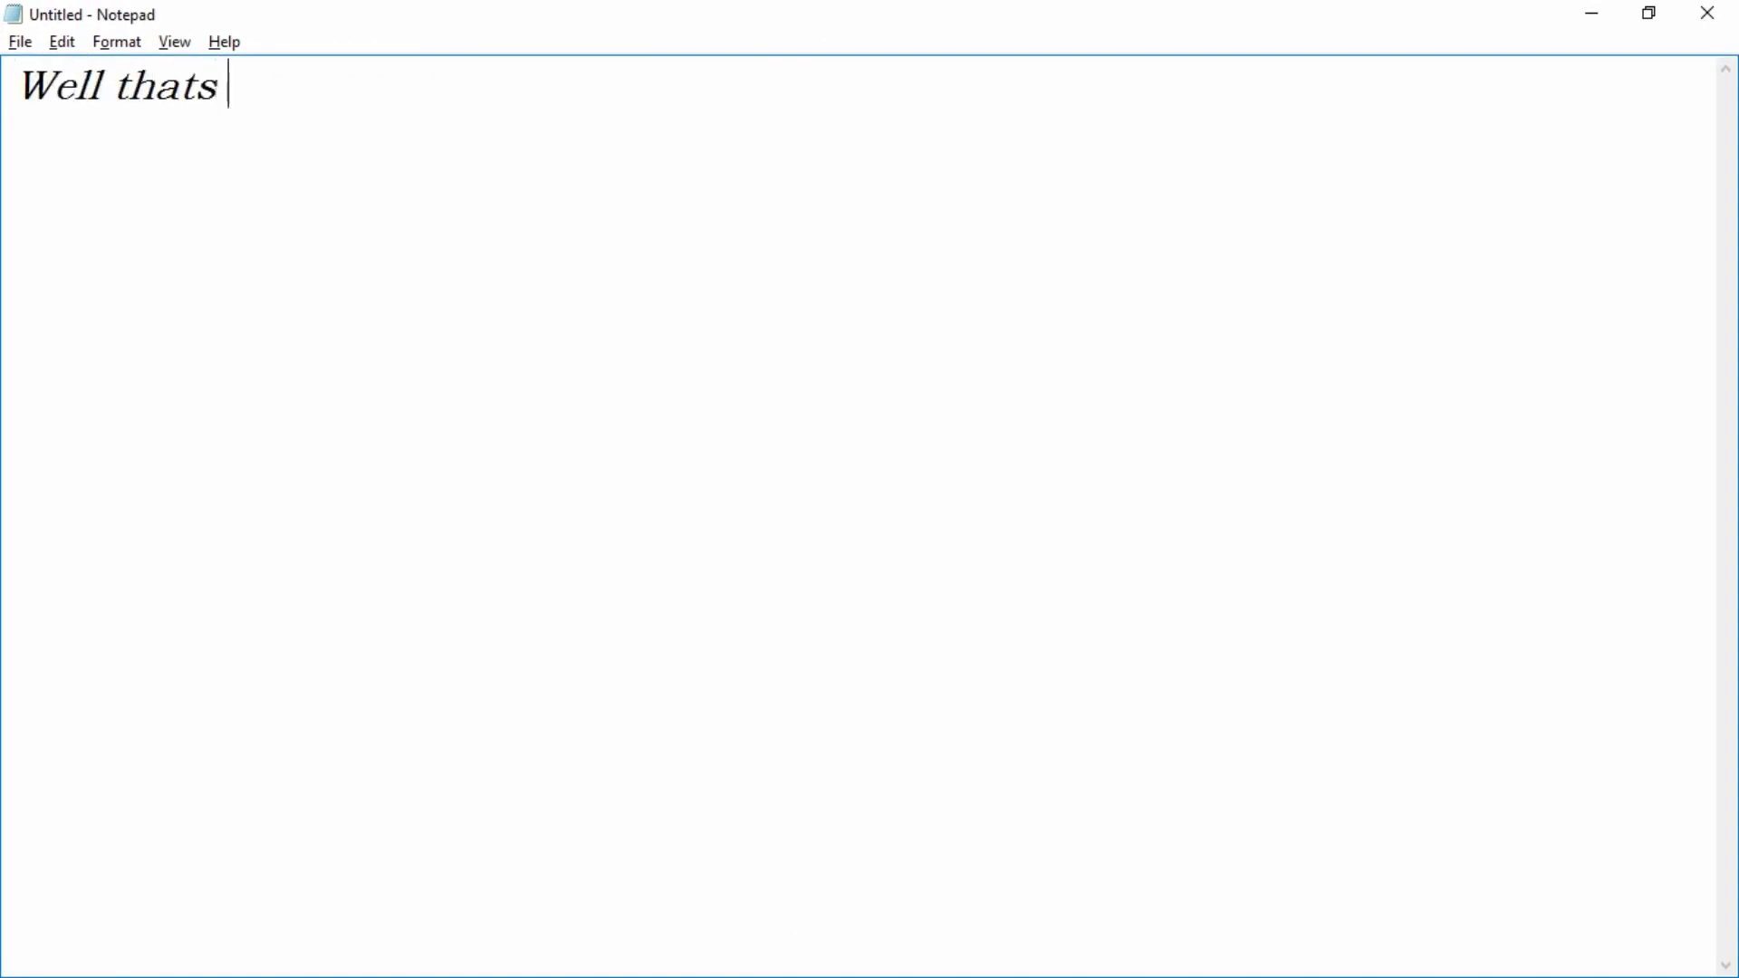
{"action": "type", "text": " i is Really"}
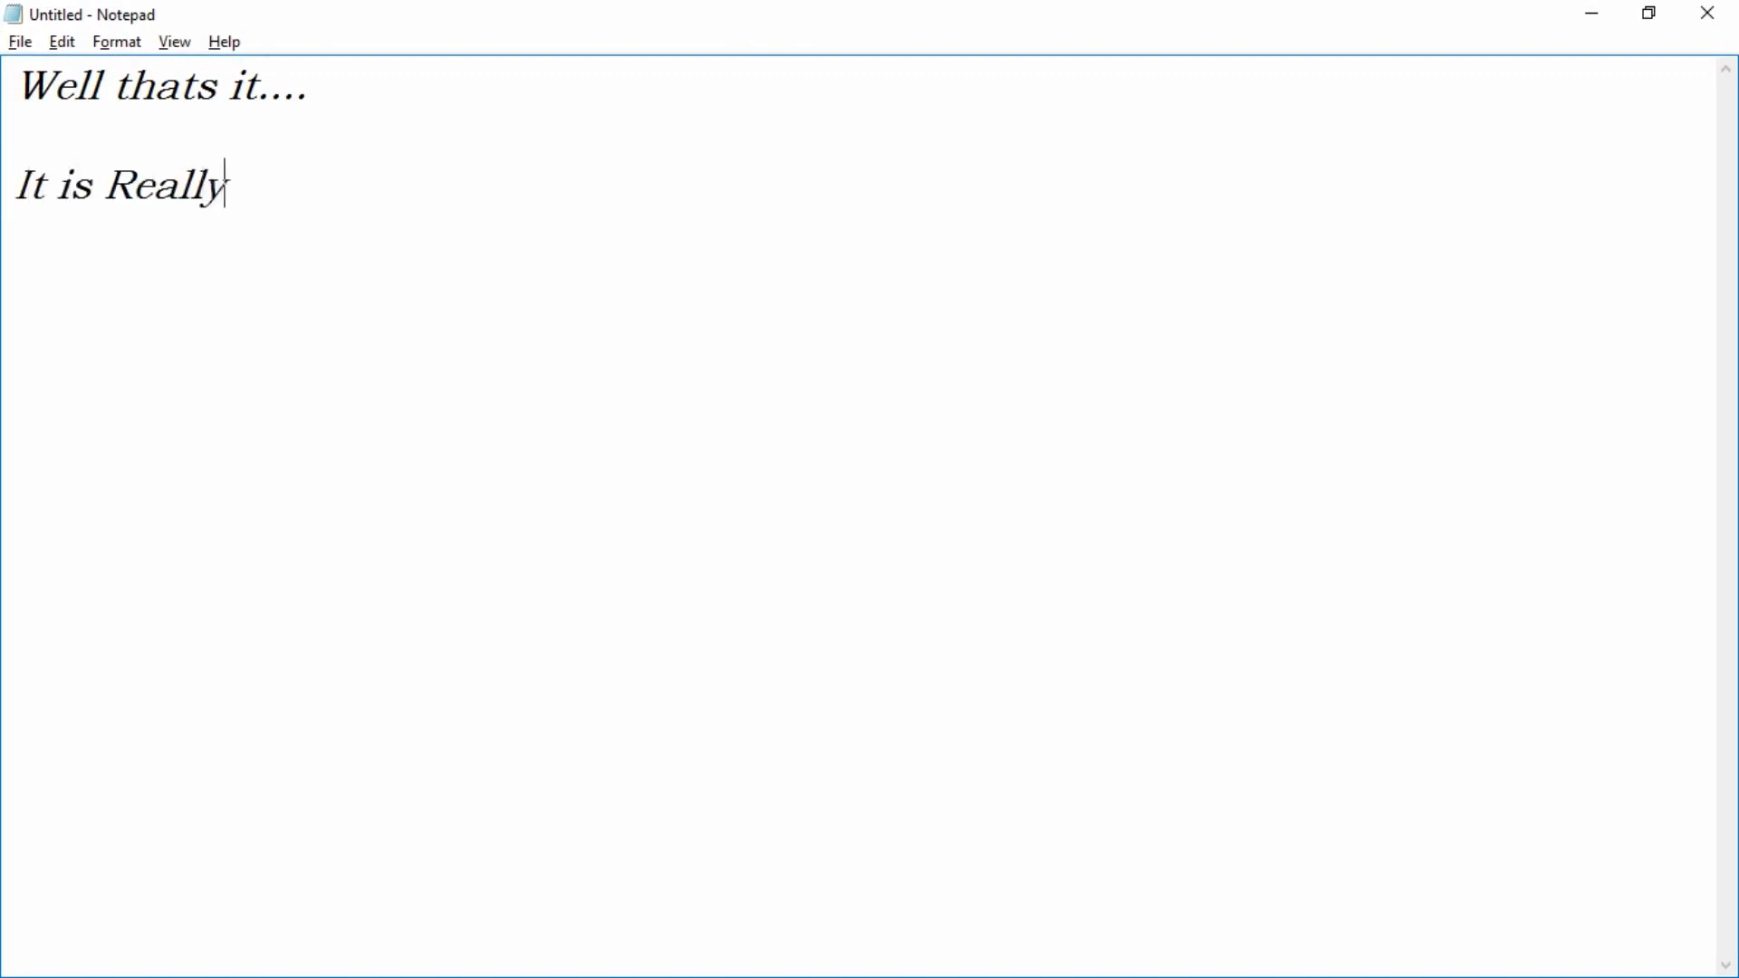
{"action": "type", "text": " Som"}
{"action": "key", "text": "BackSpace"}
{"action": "key", "text": "BackSpace"}
{"action": "type", "text": "imple"}
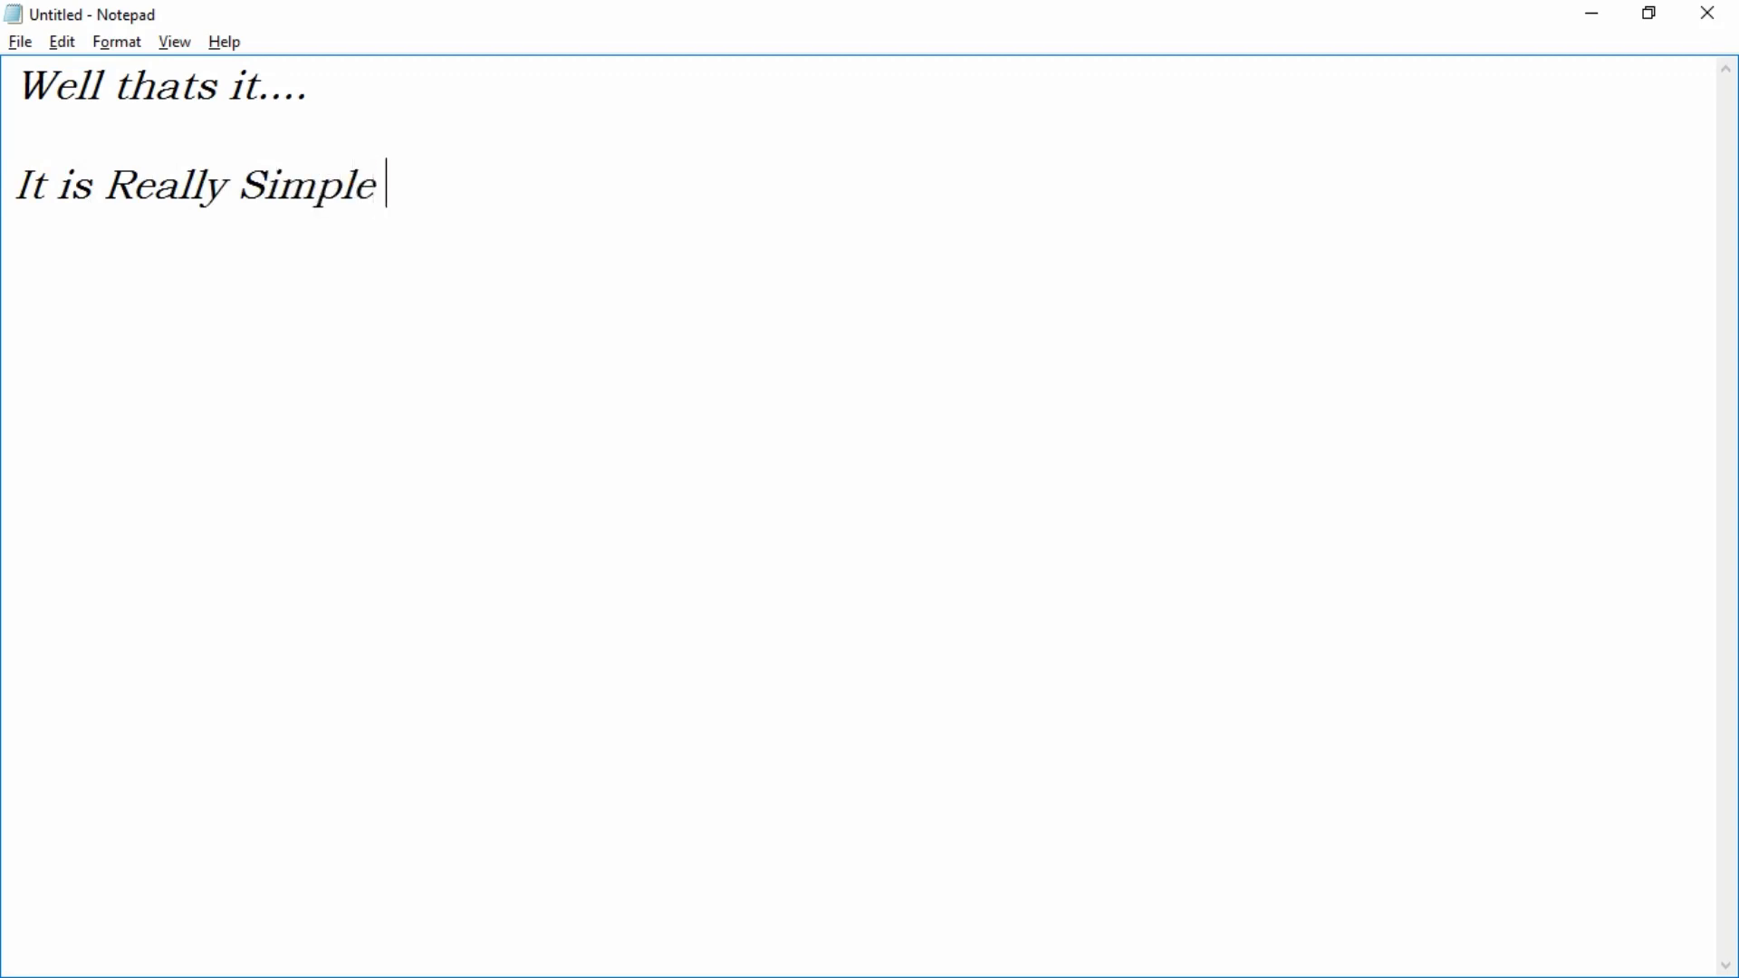
{"action": "type", "text": " to Change"}
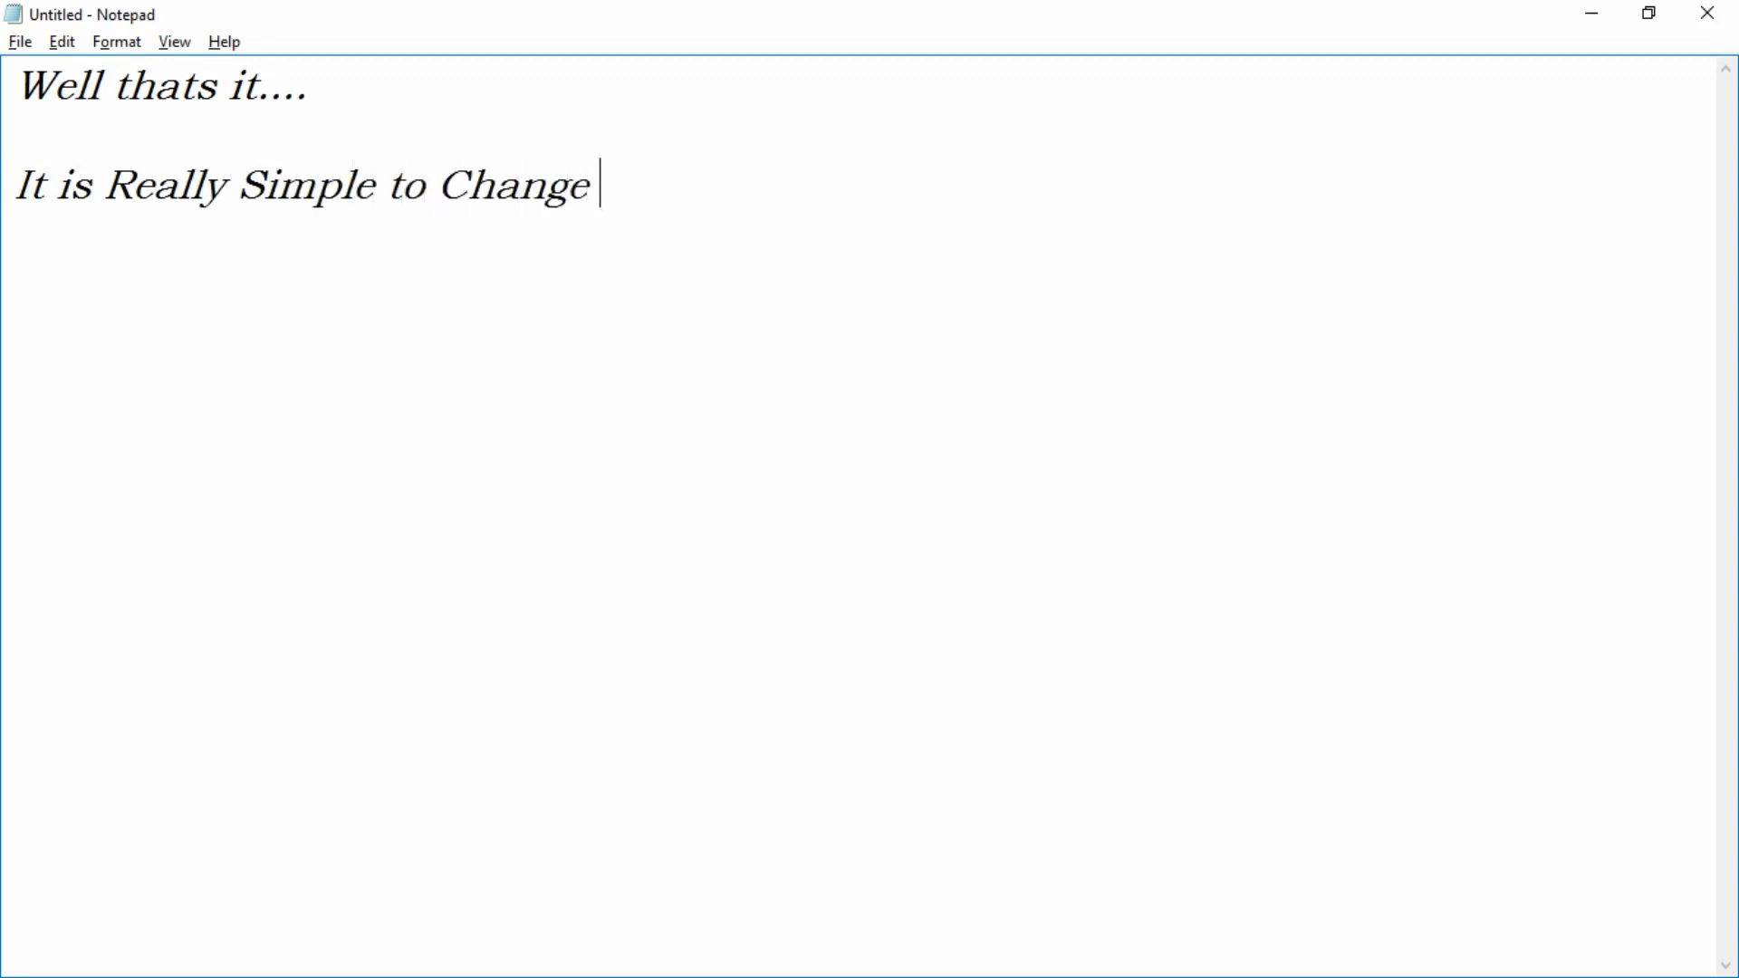
{"action": "type", "text": " to"}
{"action": "type", "text": " your"}
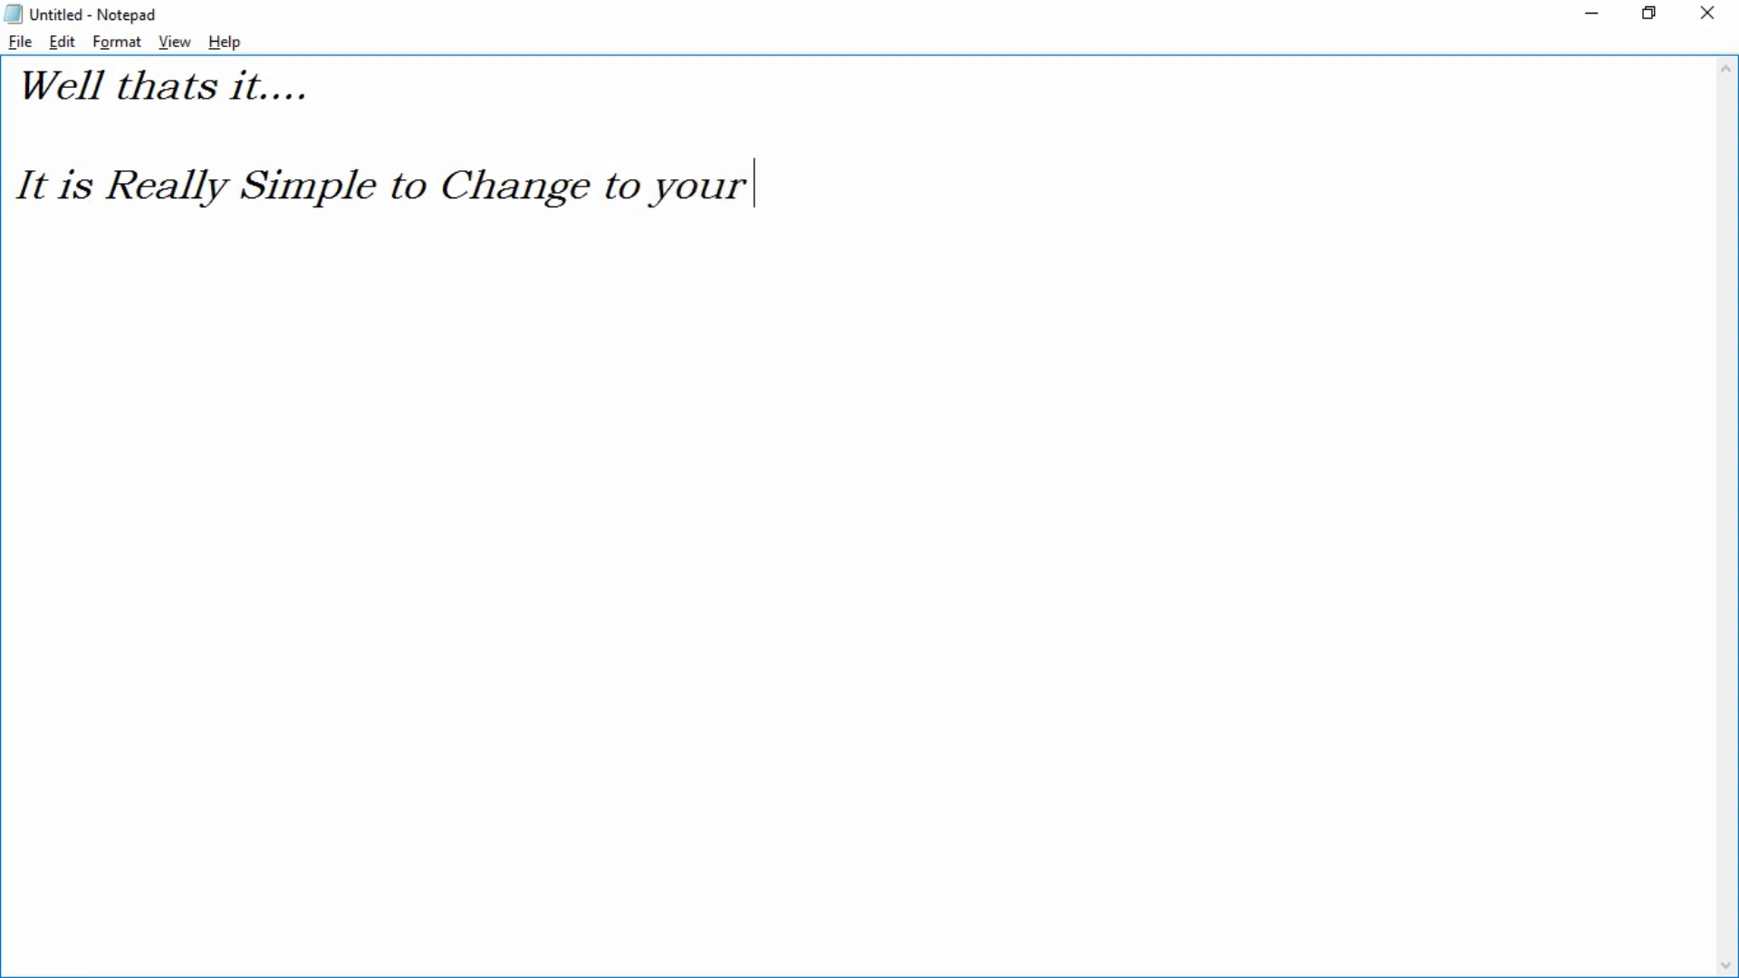
{"action": "type", "text": " photo inn"}
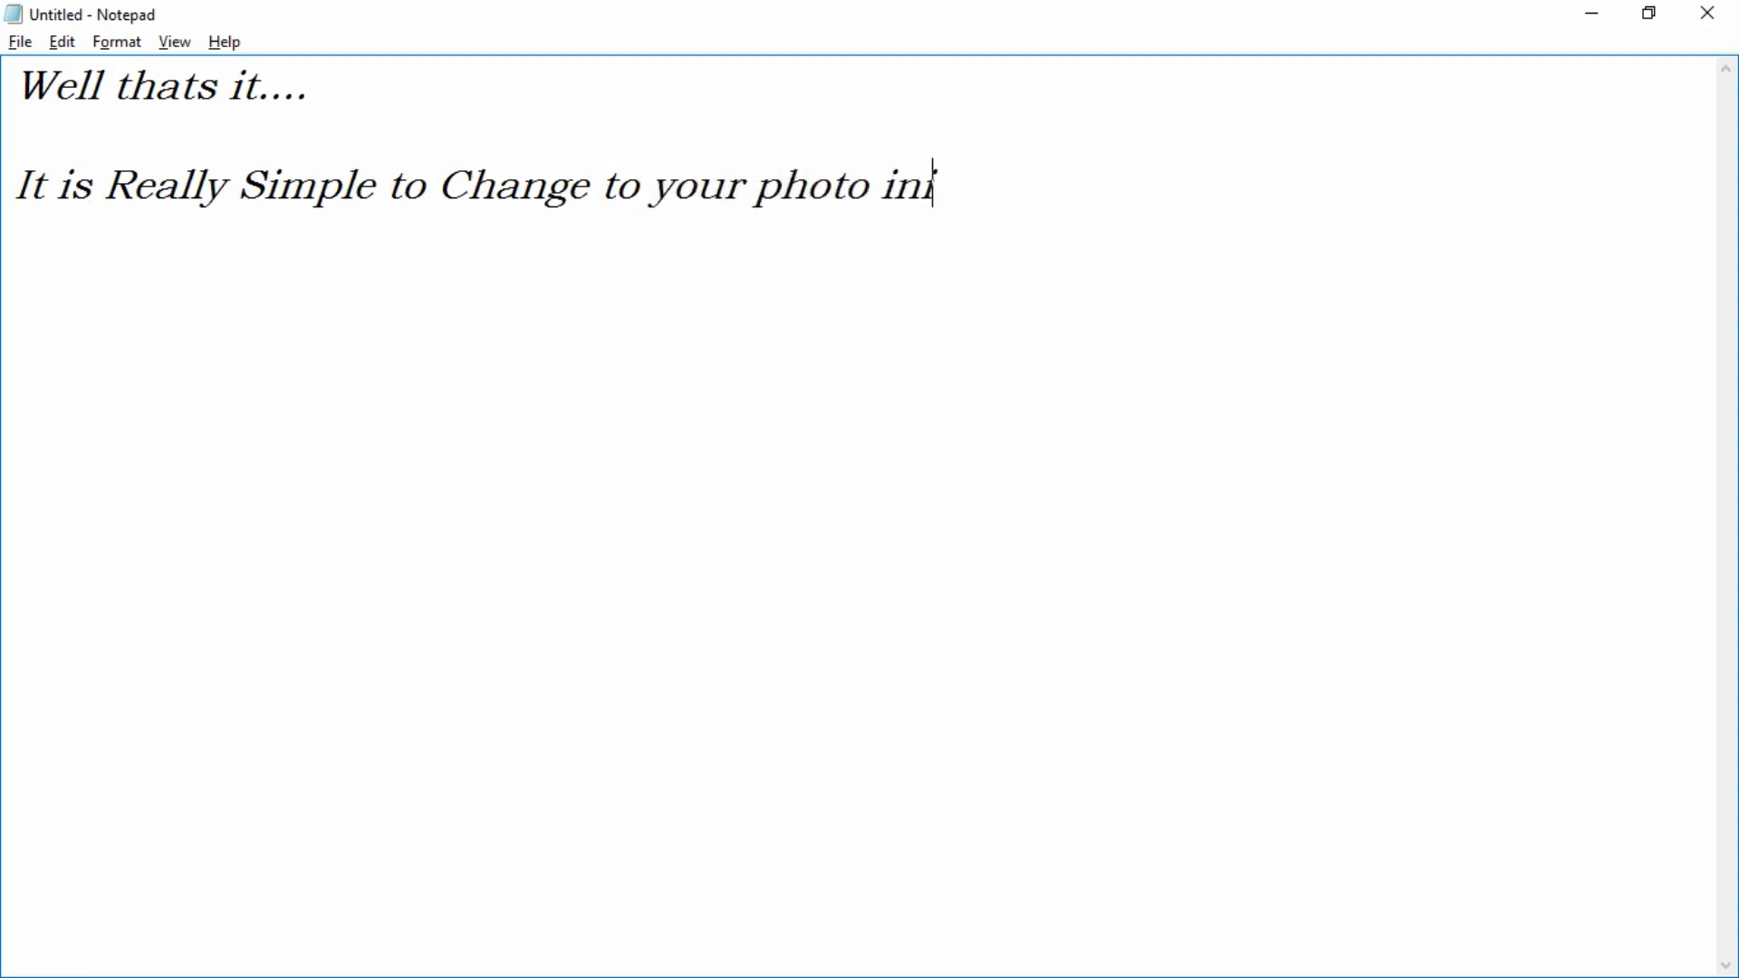
{"action": "key", "text": "BackSpace"}
{"action": "type", "text": "to vec"}
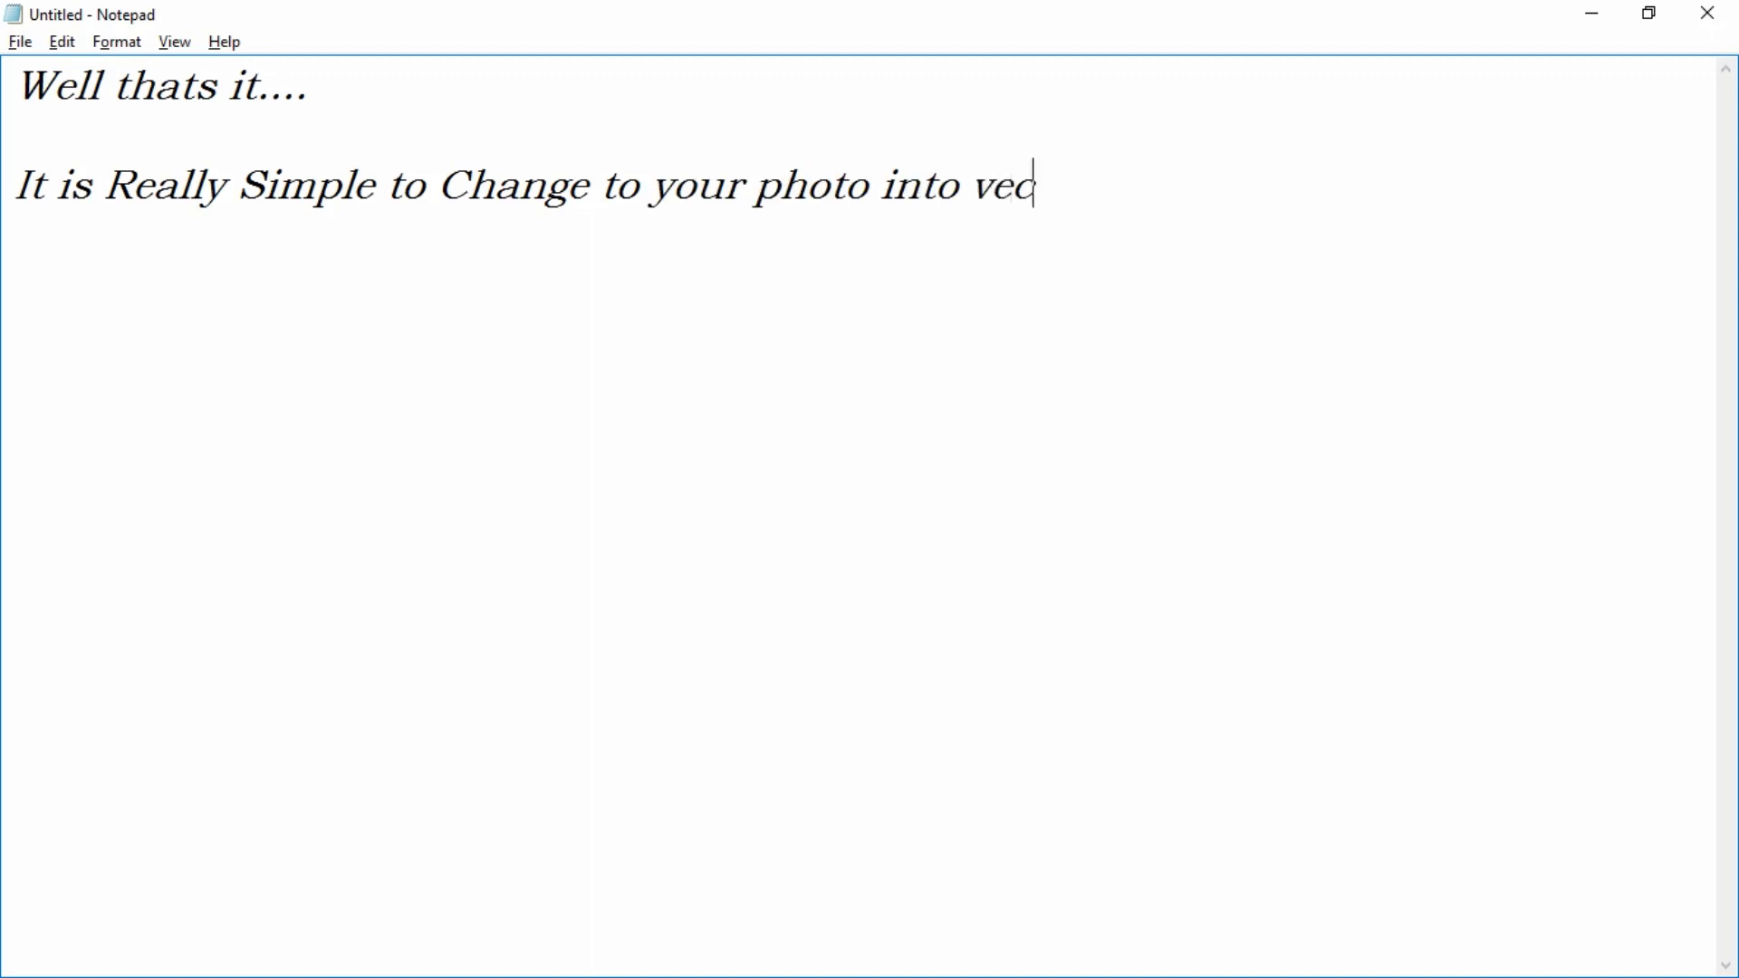
{"action": "type", "text": "tor isn"}
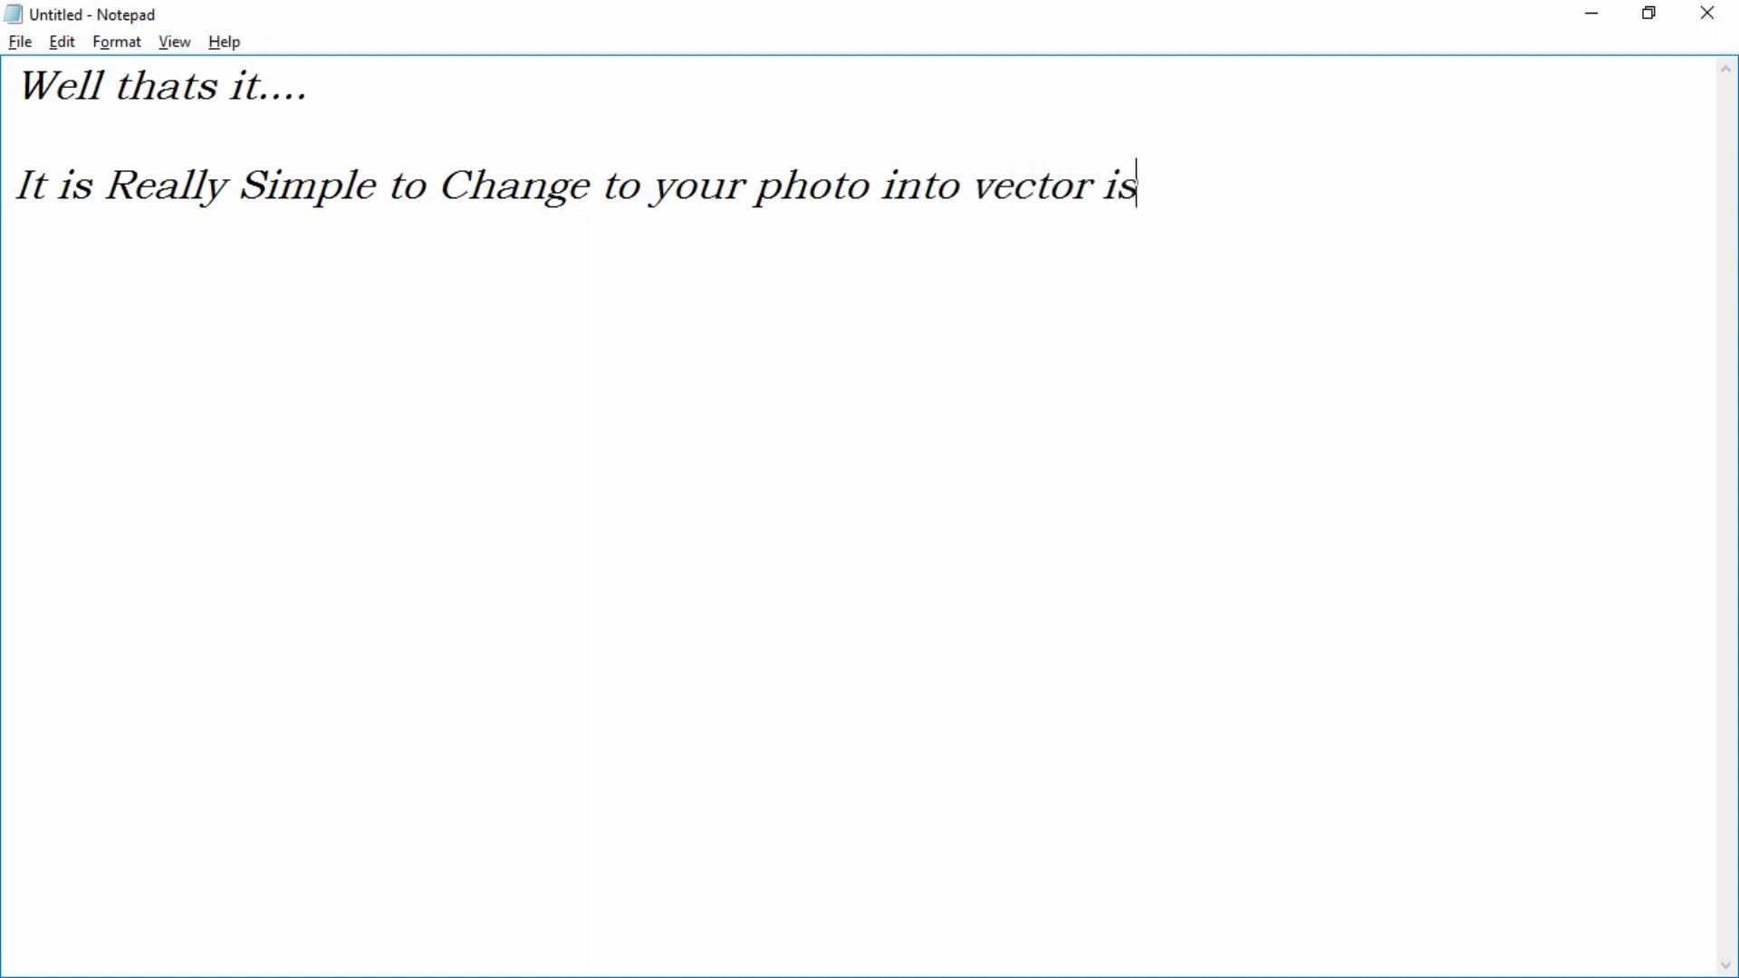
{"action": "type", "text": "it...."}
Clear the whole note and write "I hope you all enjoy this tutorial...." as its first line.
{"action": "key", "text": "ctrl+a"}
{"action": "key", "text": "BackSpace"}
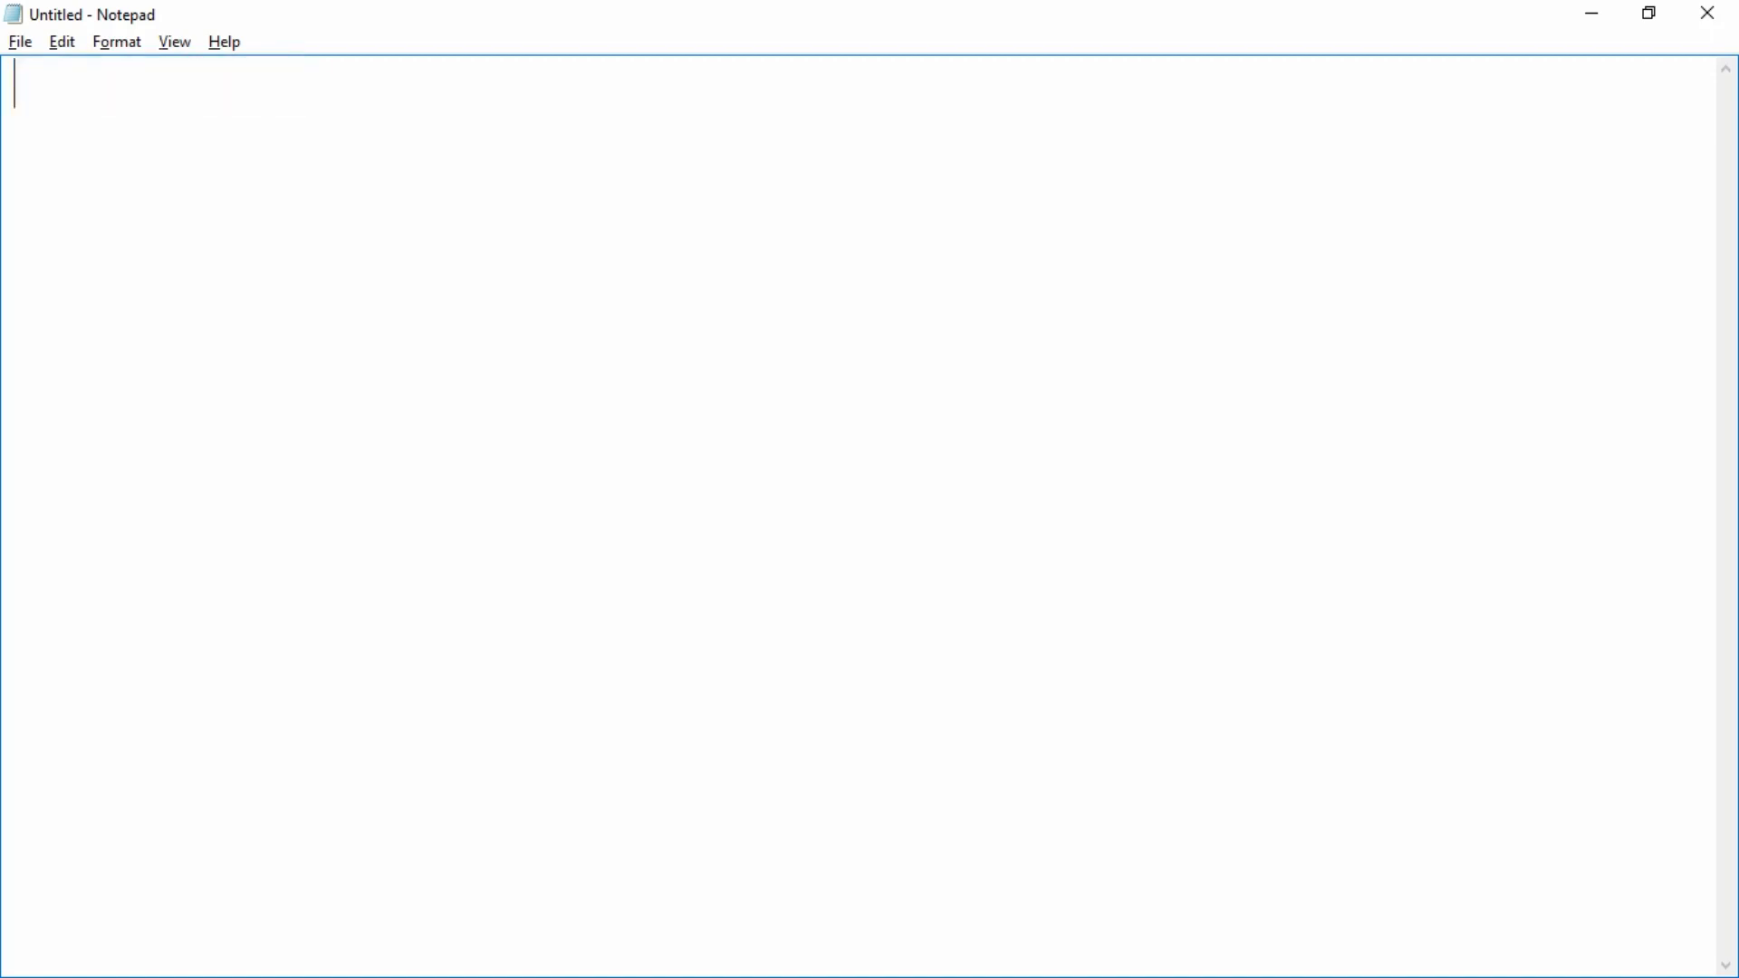
{"action": "type", "text": "I hop"}
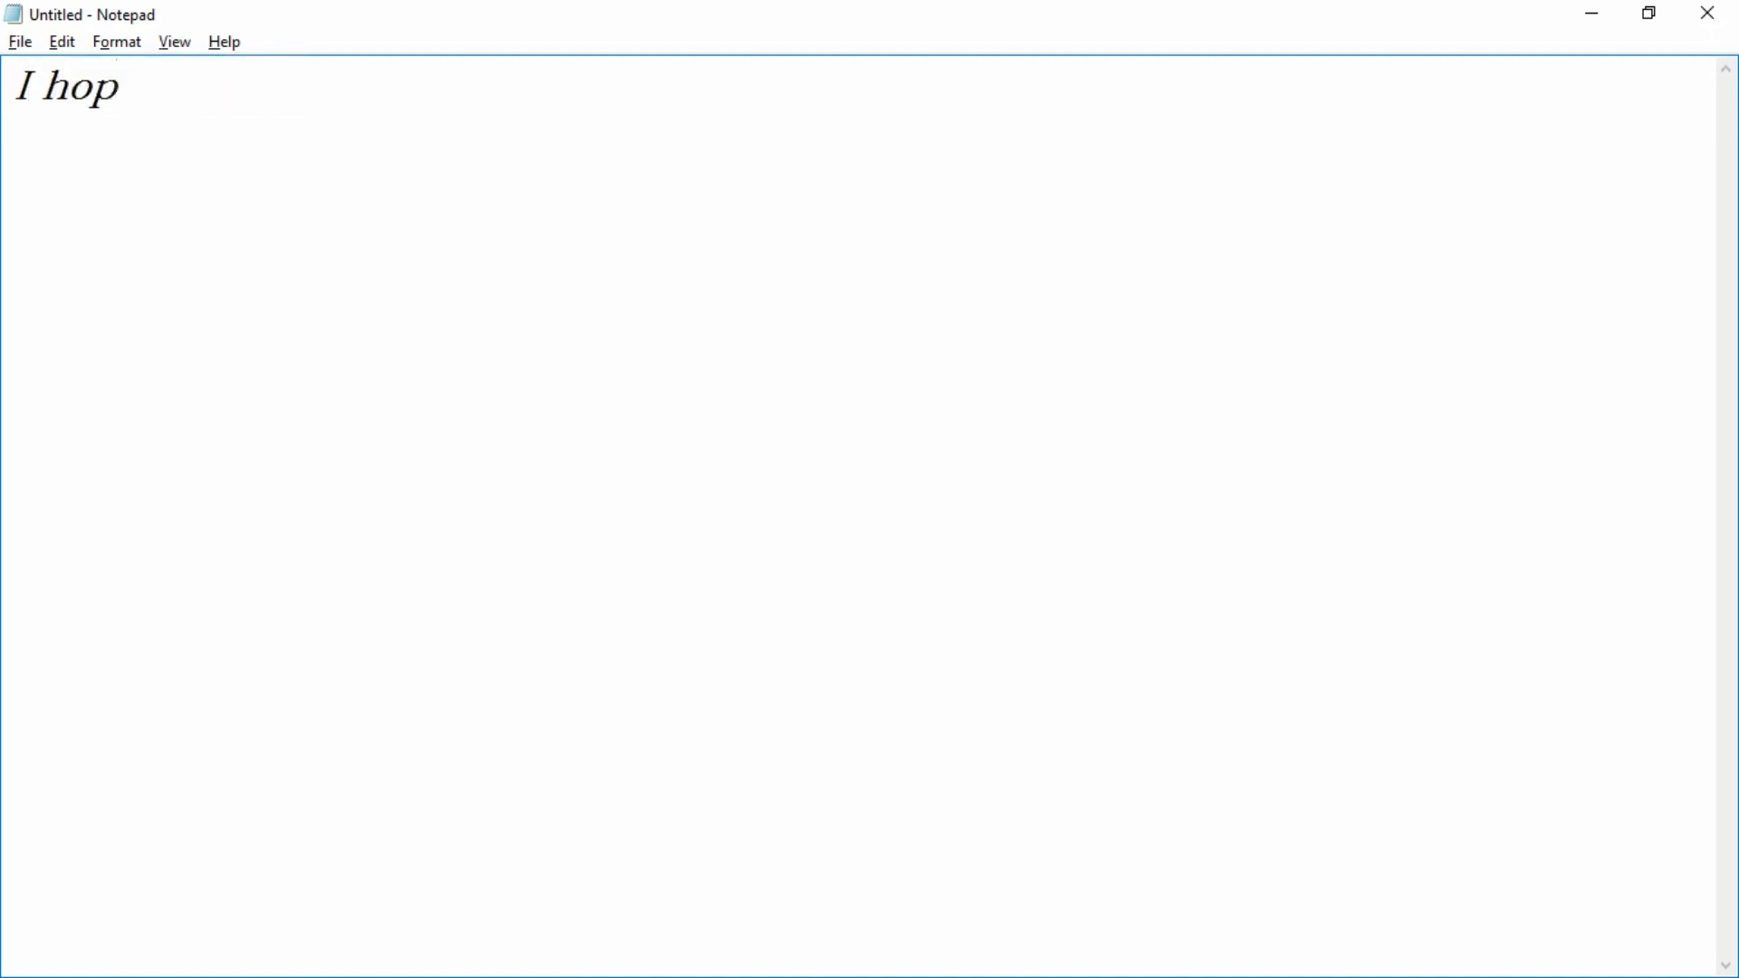
{"action": "type", "text": "e you all"}
{"action": "key", "text": "BackSpace"}
{"action": "type", "text": "l ent"}
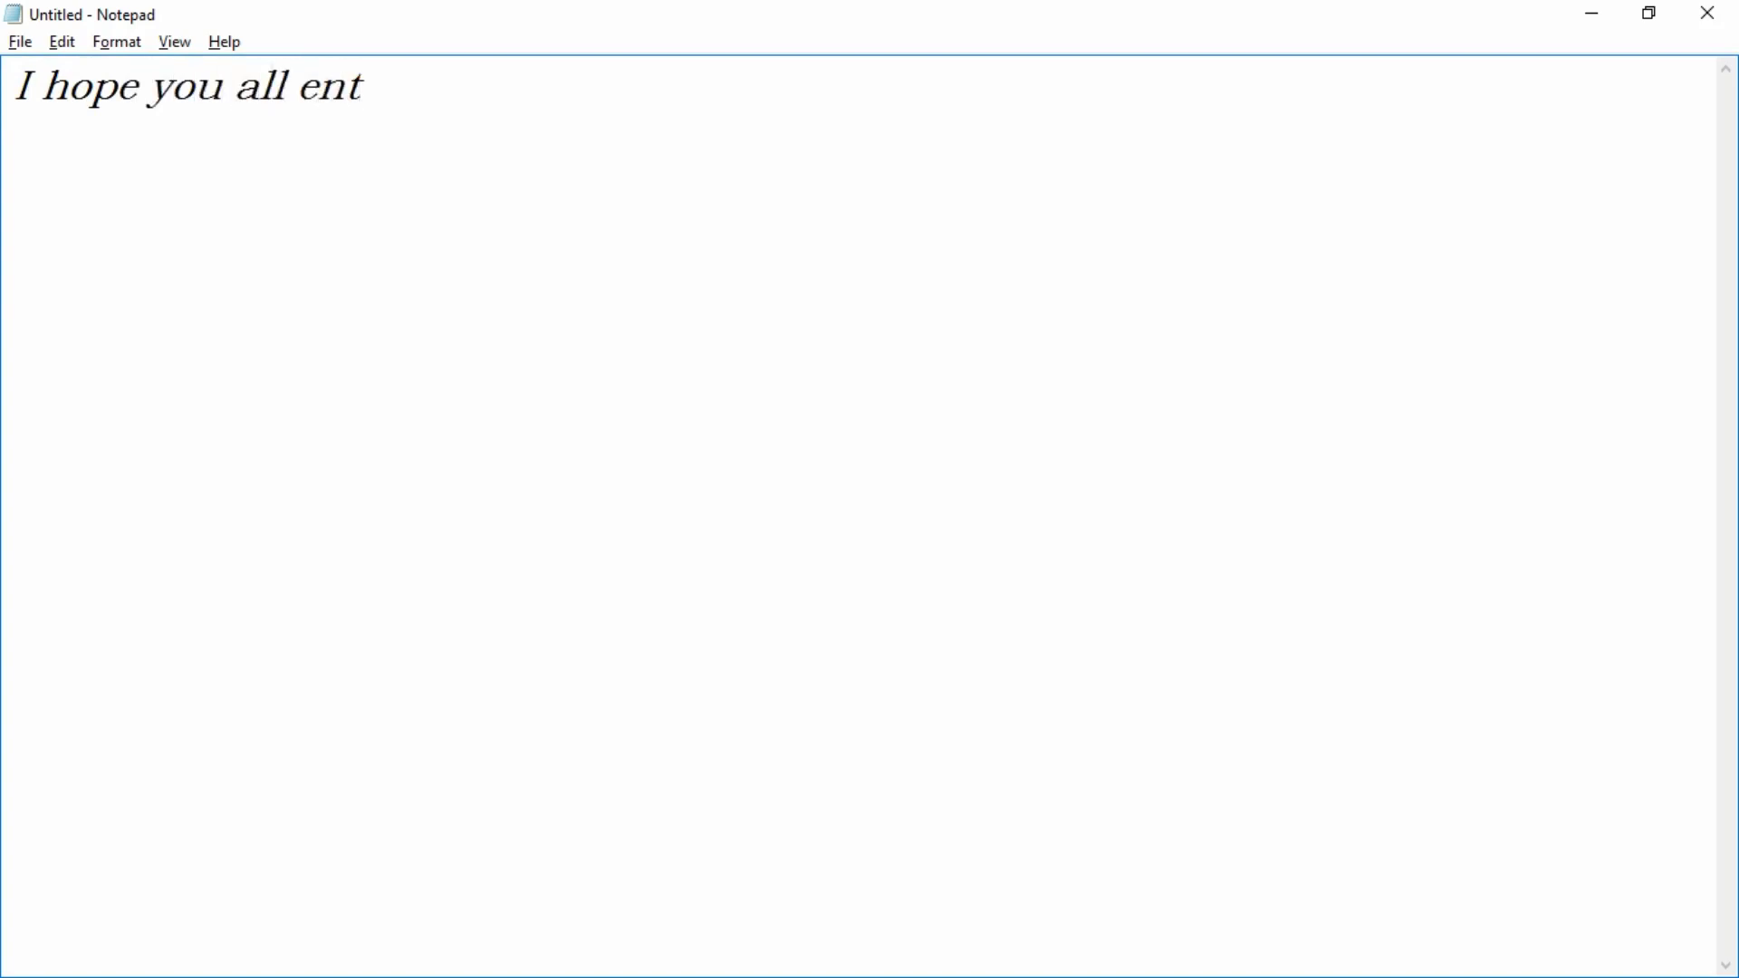
{"action": "key", "text": "BackSpace"}
{"action": "type", "text": "joy this tutoria"}
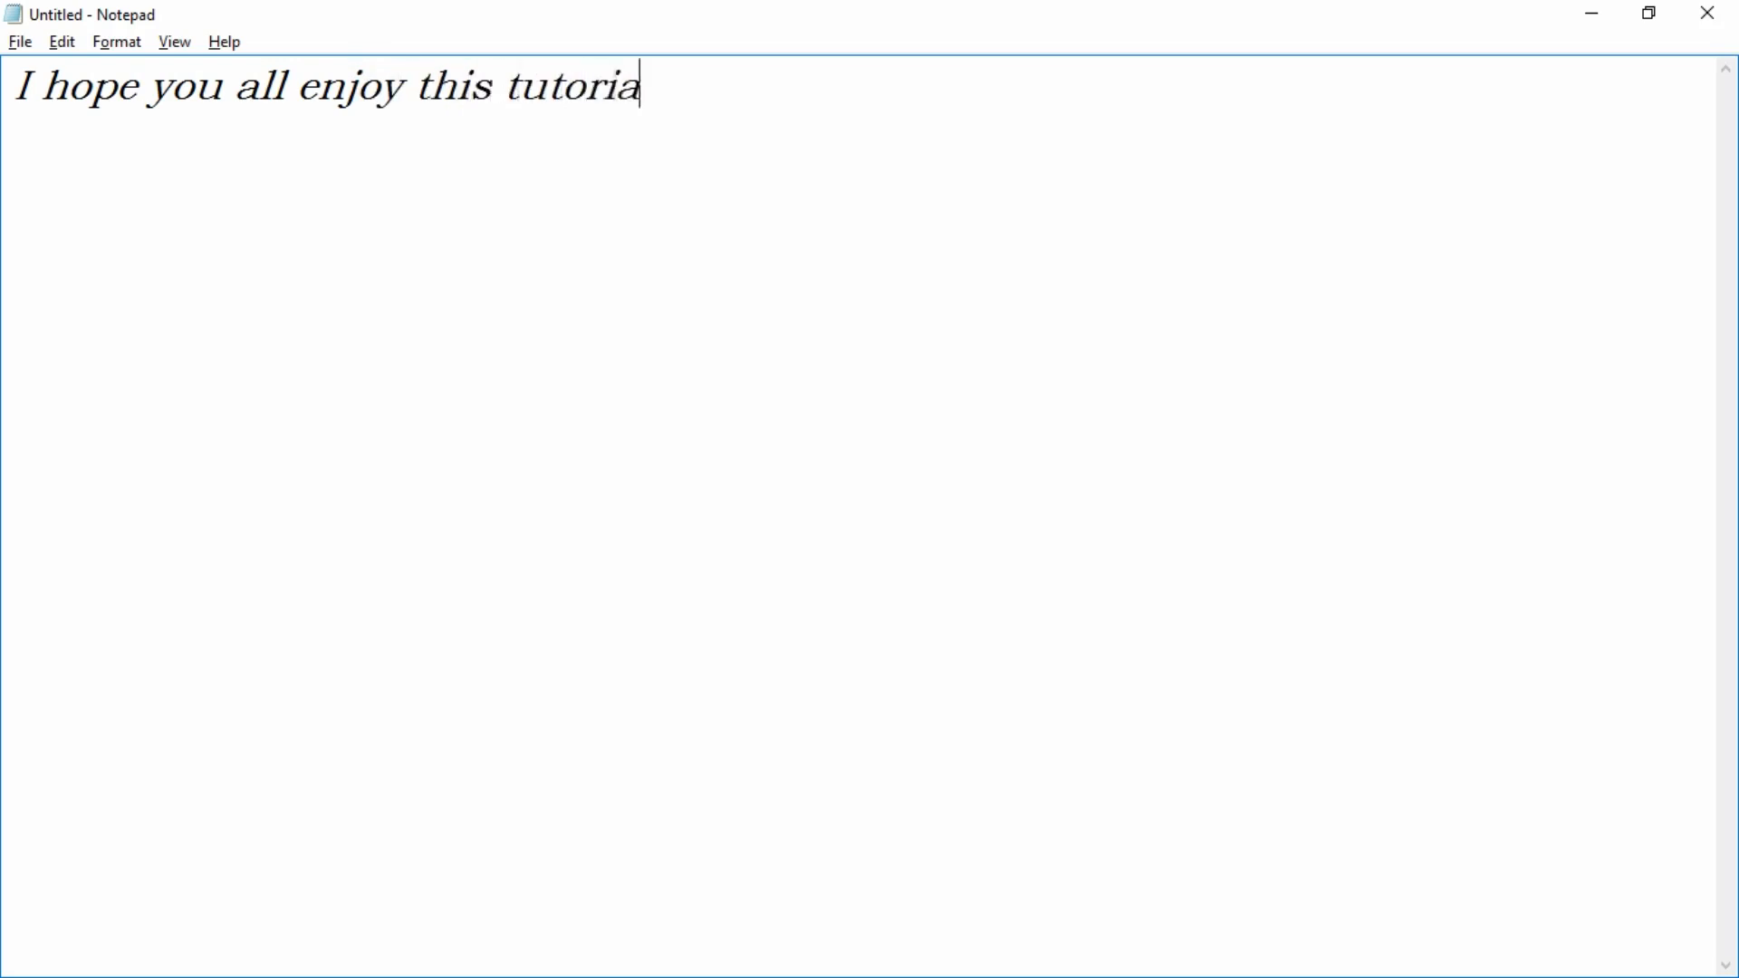
{"action": "type", "text": "l....  "}
Add a second paragraph reading "If you like this video.. Please do Like, Share and Comment", separated by a blank line.
{"action": "type", "text": "Id yo"}
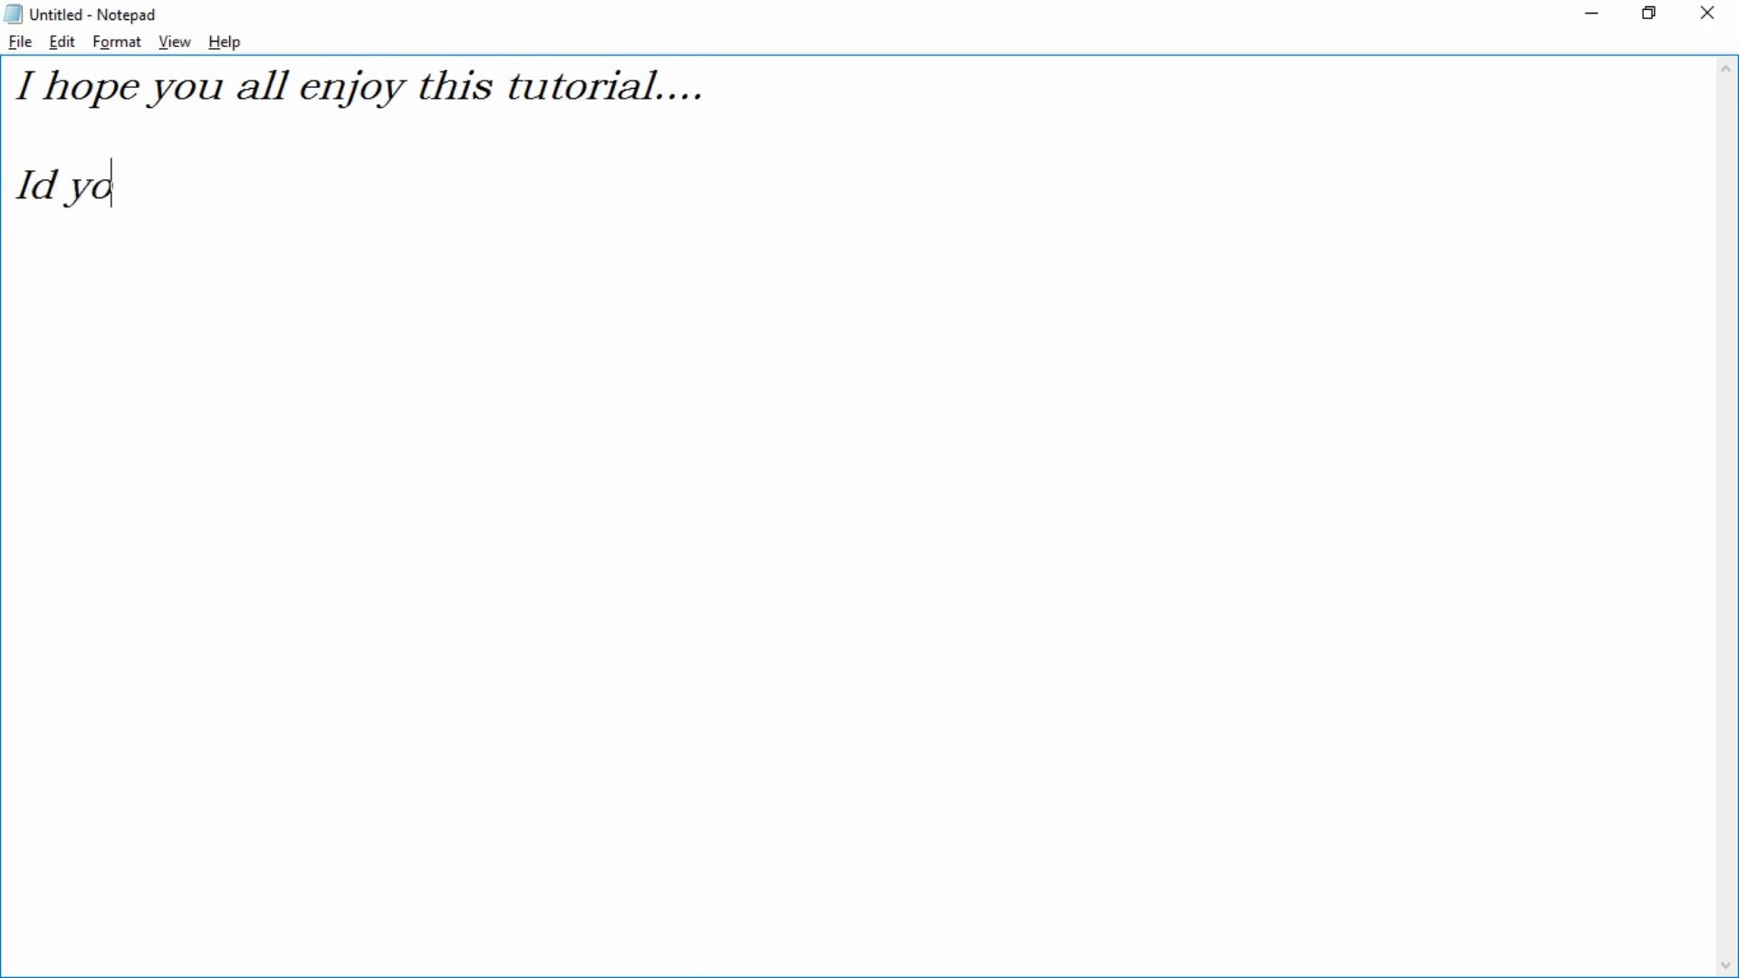
{"action": "key", "text": "BackSpace"}
{"action": "key", "text": "BackSpace"}
{"action": "key", "text": "BackSpace"}
{"action": "key", "text": "BackSpace"}
{"action": "type", "text": "f you like thi"}
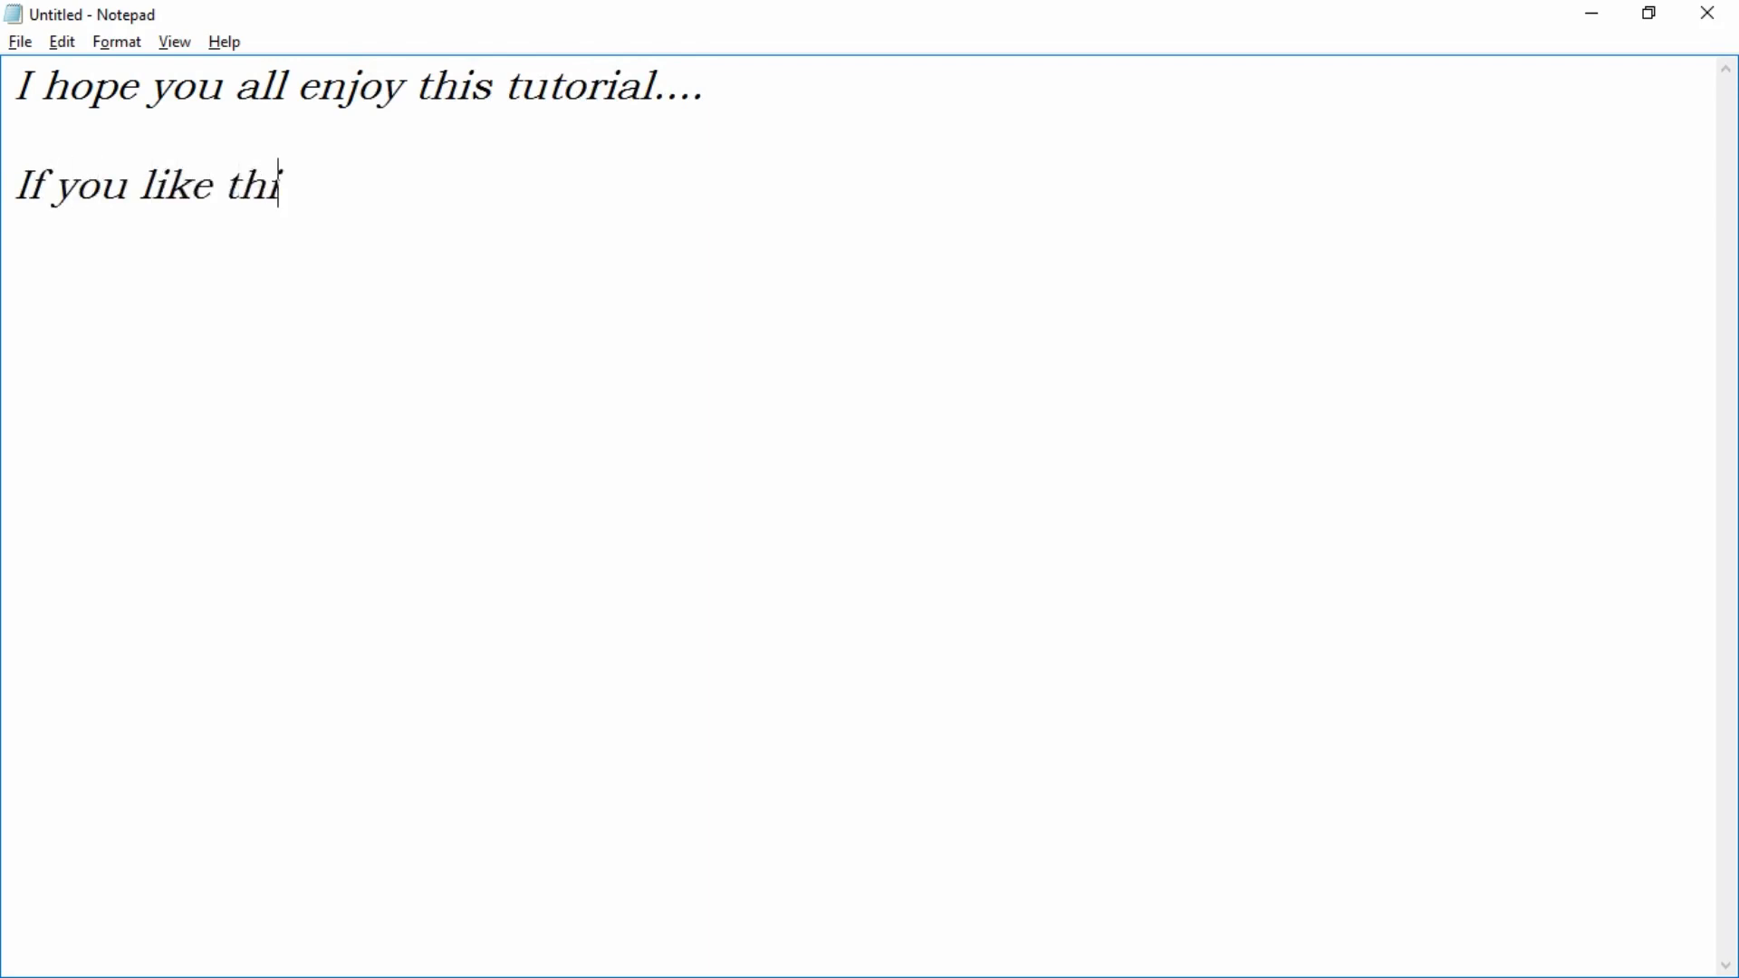
{"action": "type", "text": "s video.."}
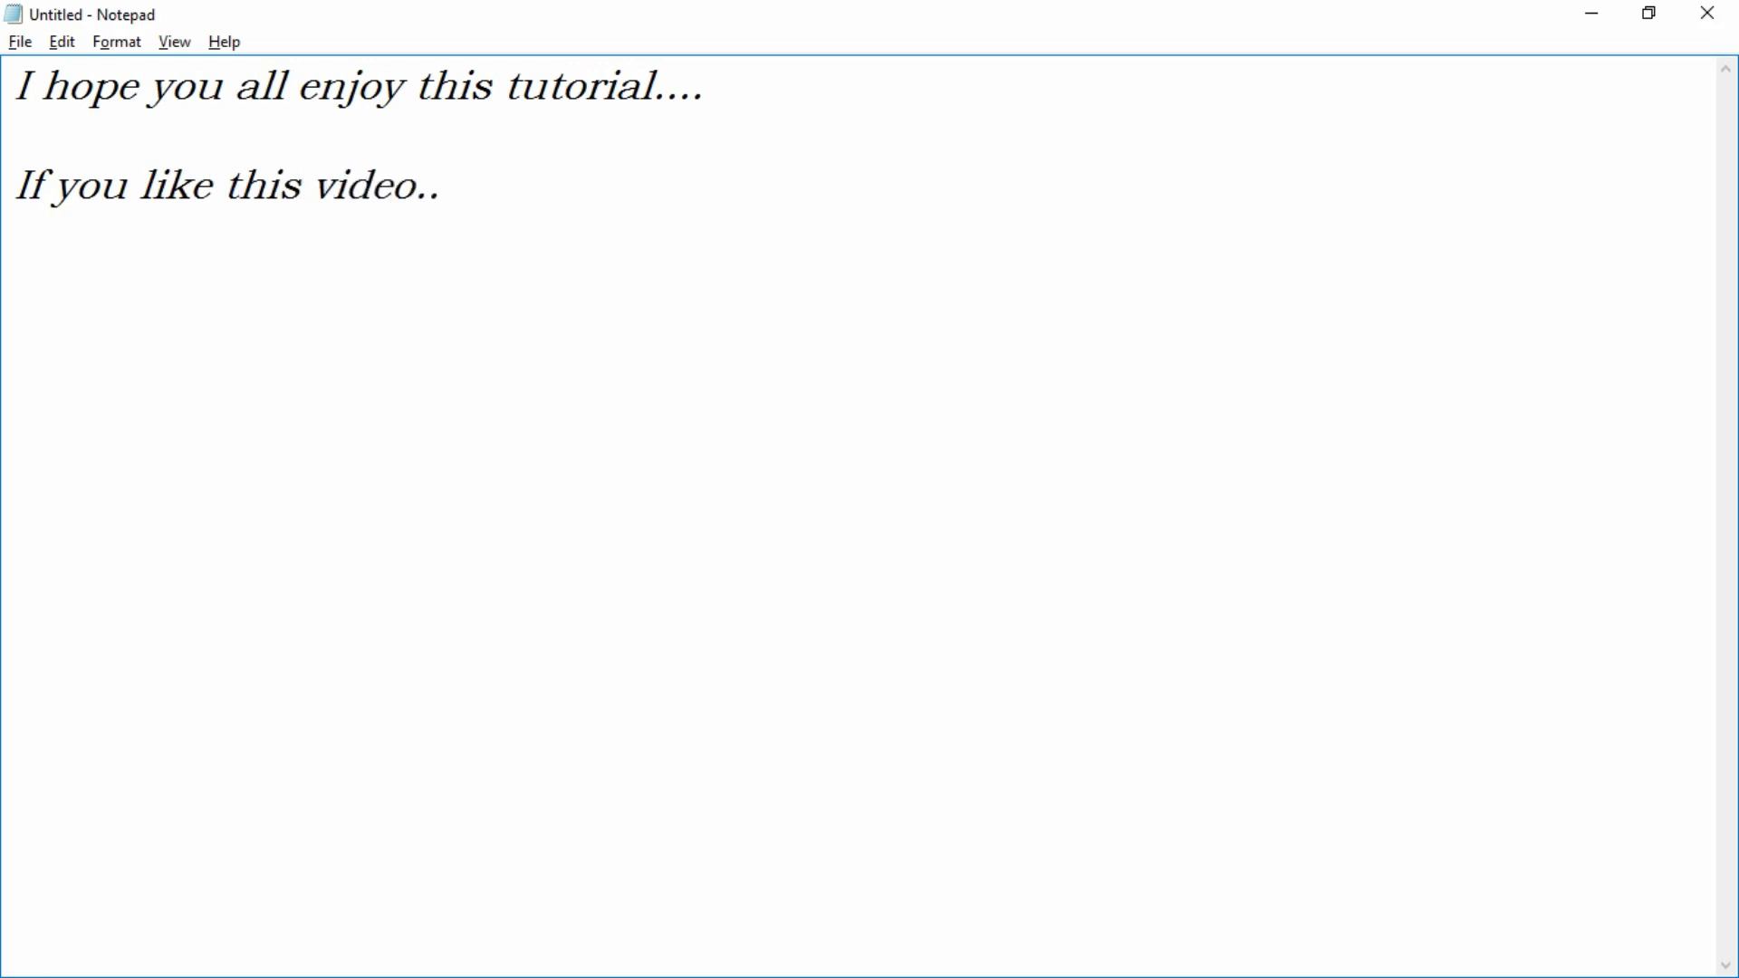
{"action": "type", "text": " Please"}
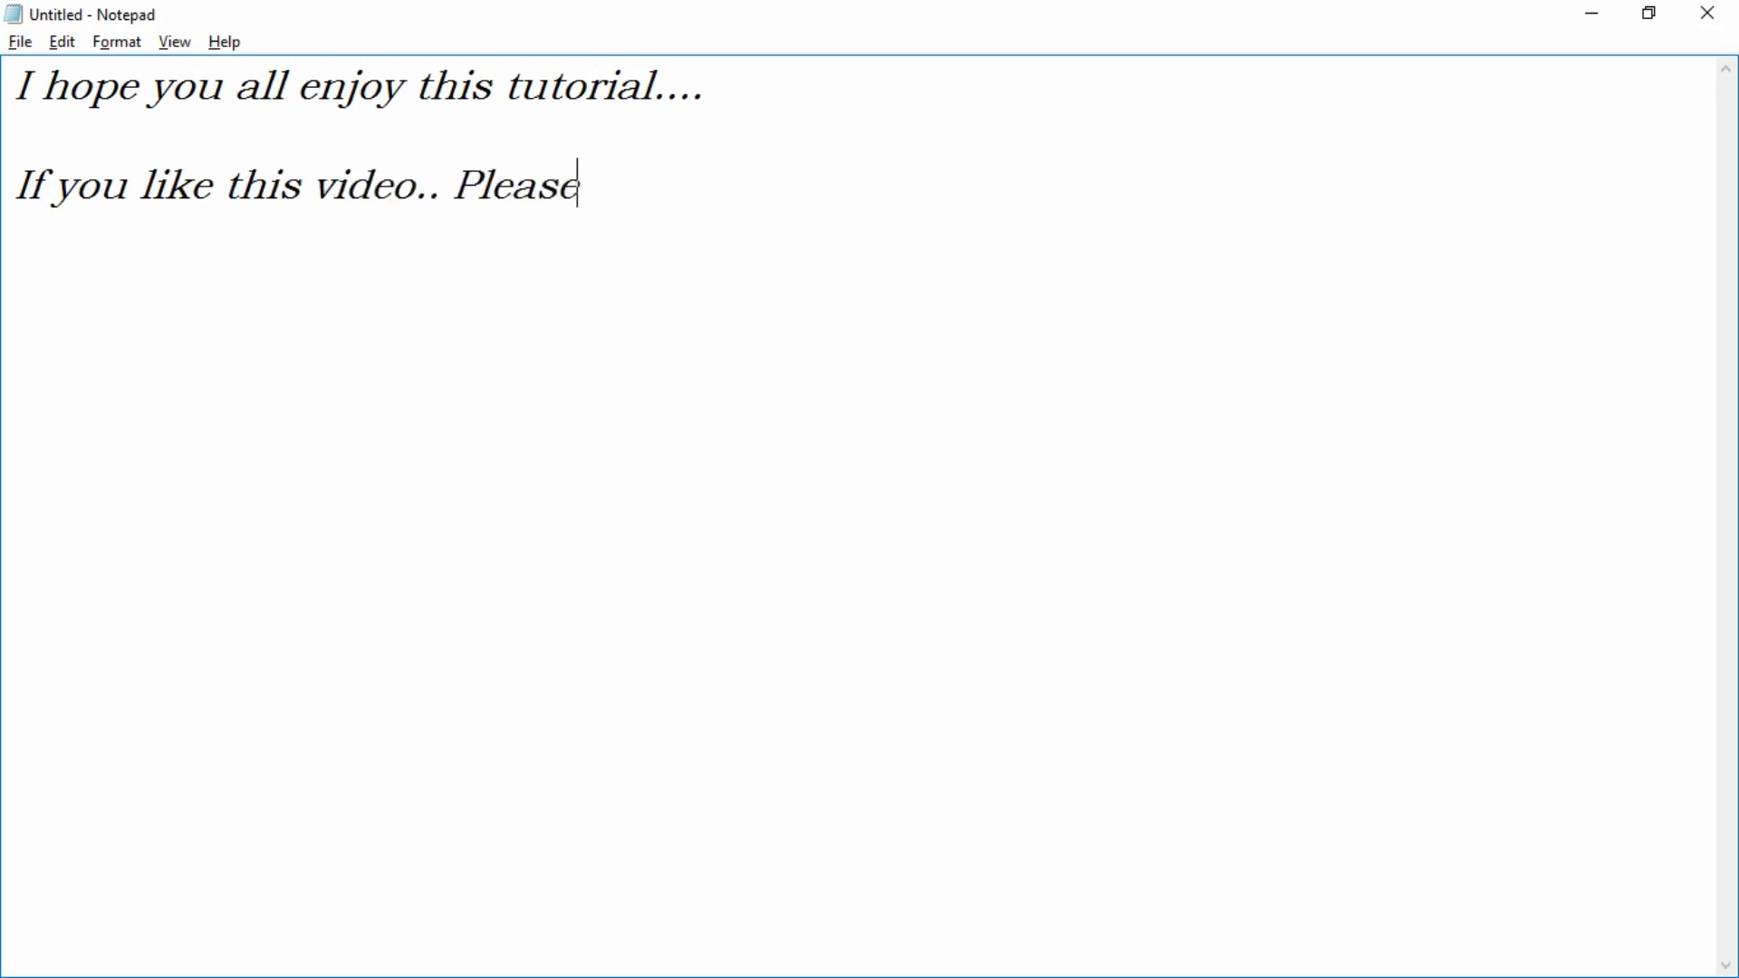
{"action": "type", "text": " do Like"}
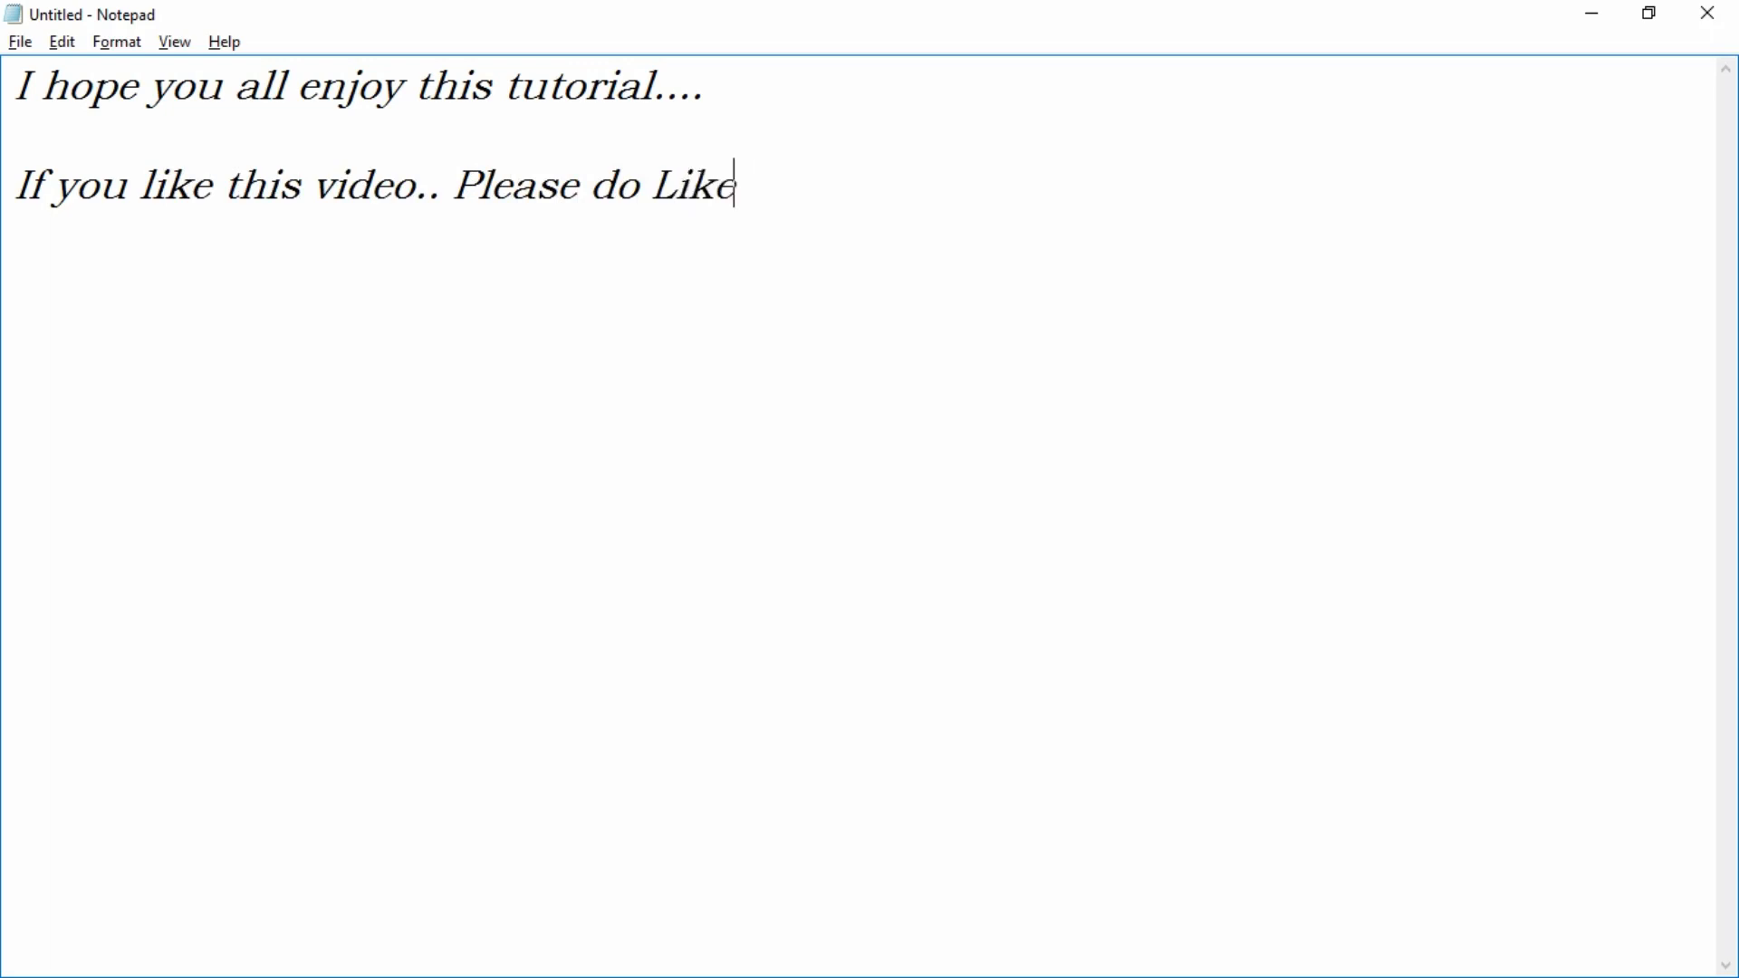
{"action": "type", "text": ", Share and "}
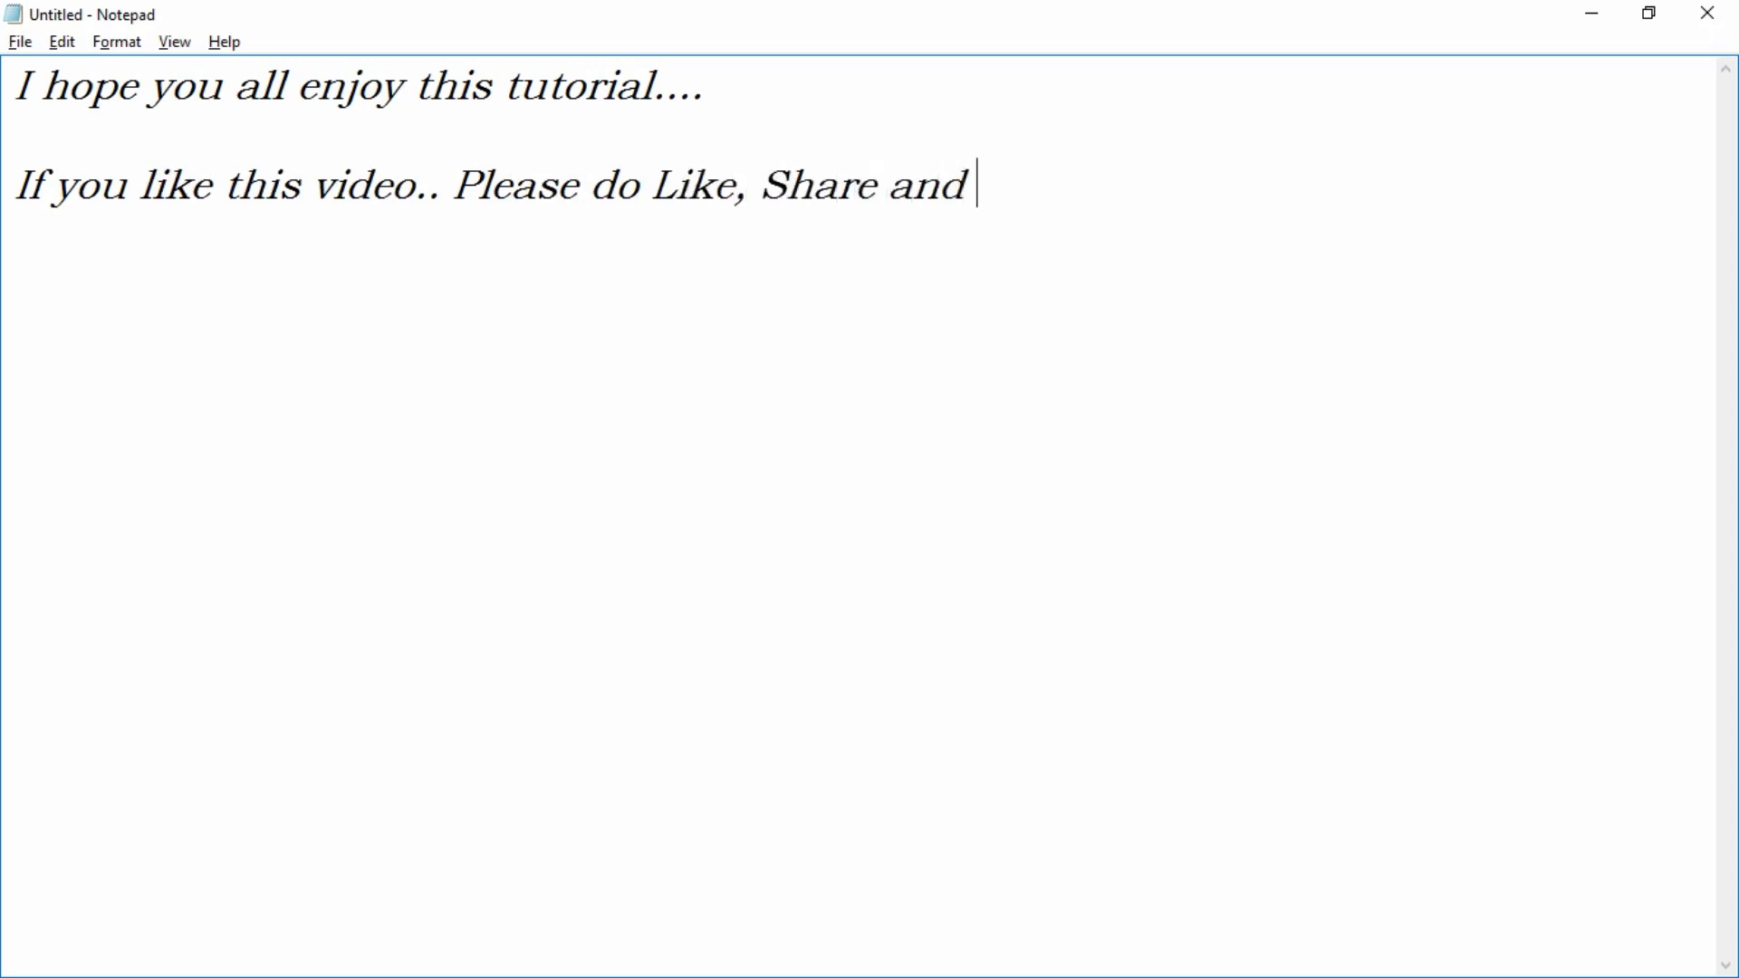
{"action": "type", "text": "Comment"}
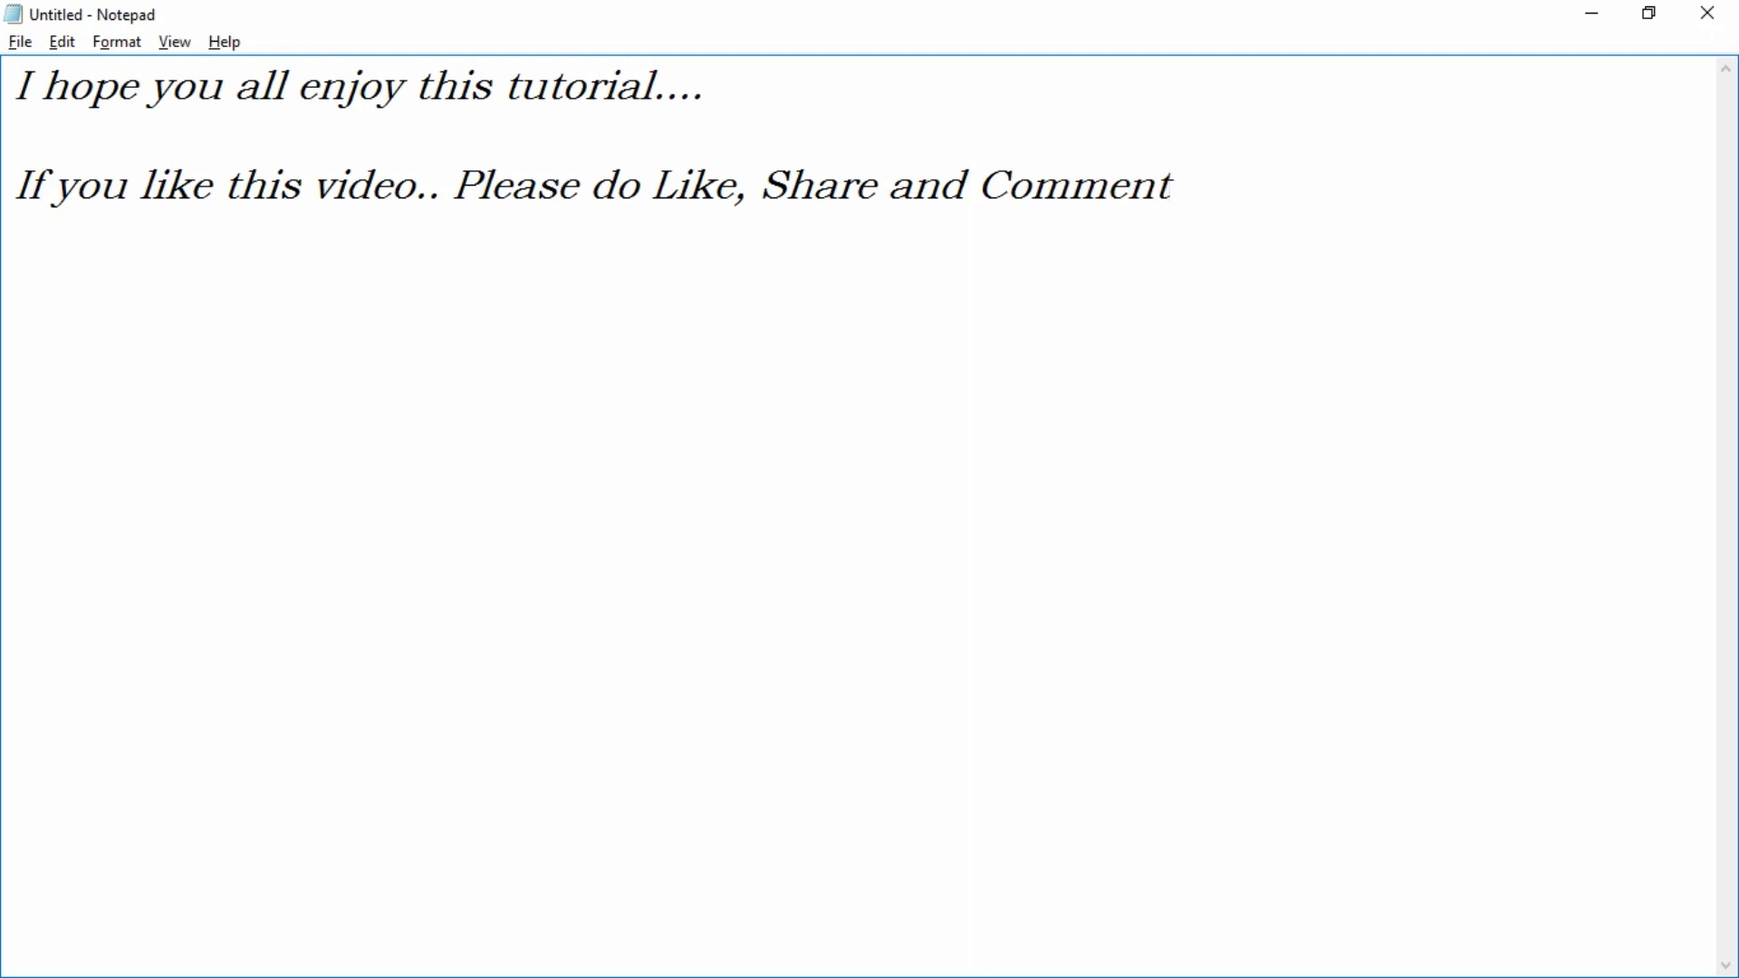
End the second paragraph with ".." and begin a third paragraph with "And Don't forget to Give".
{"action": "type", "text": "..  And Do"}
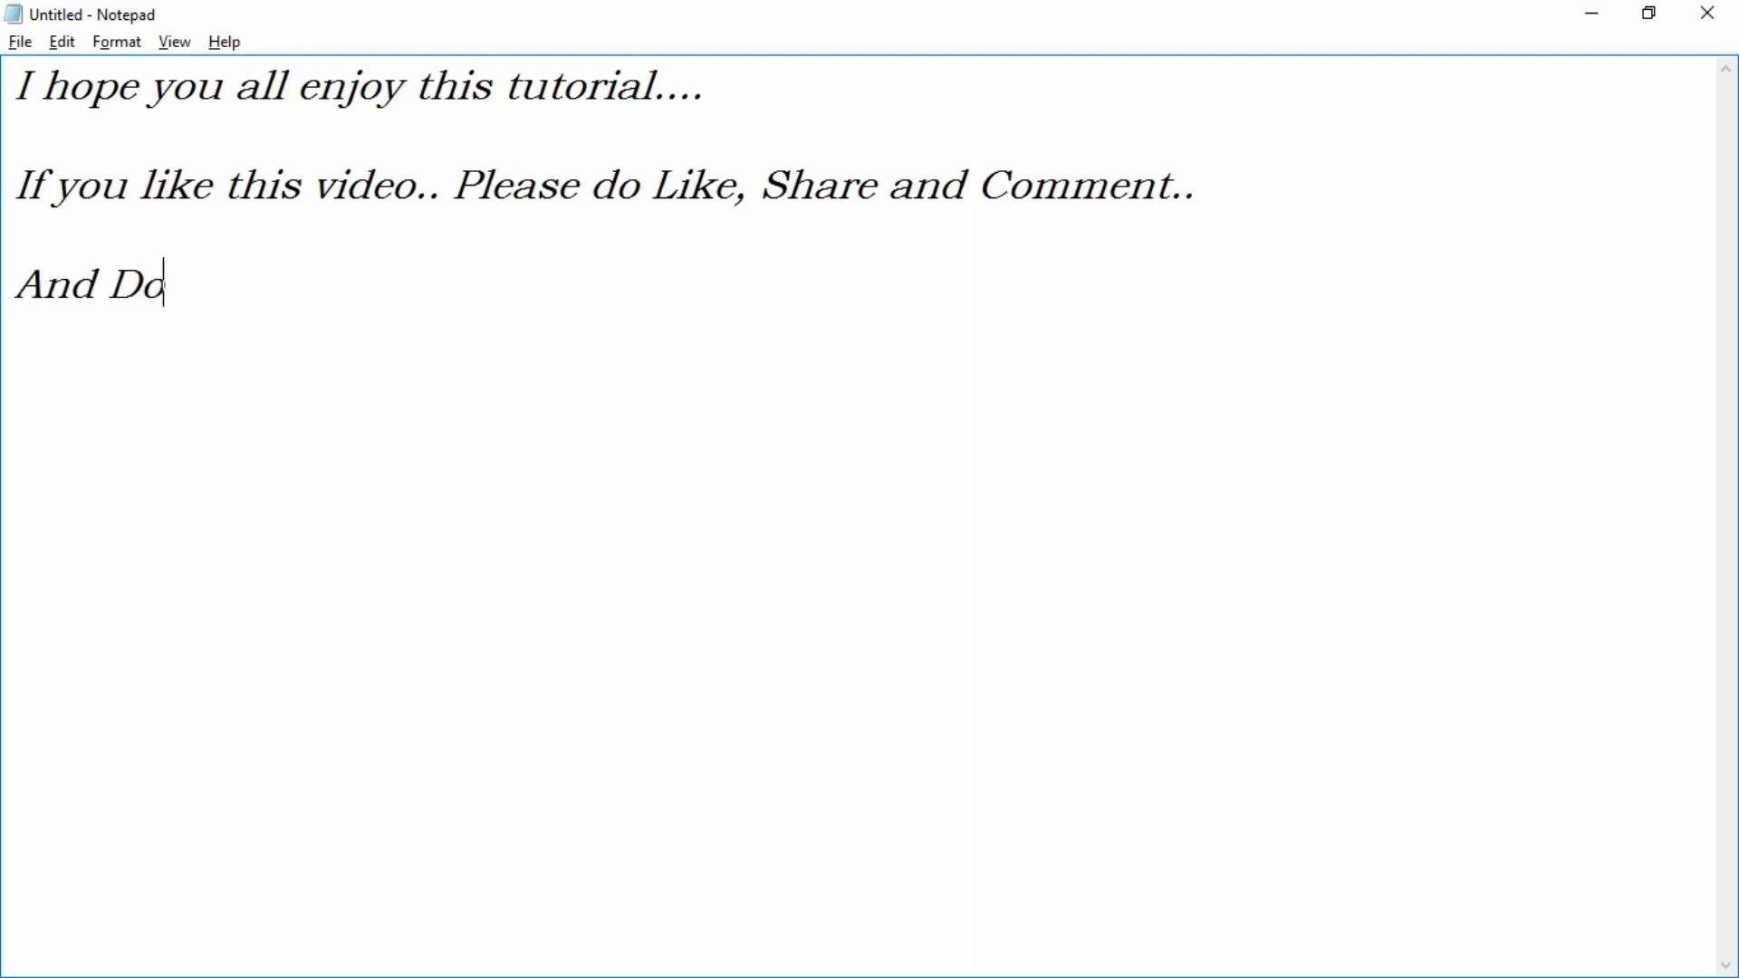
{"action": "type", "text": "n't forget "}
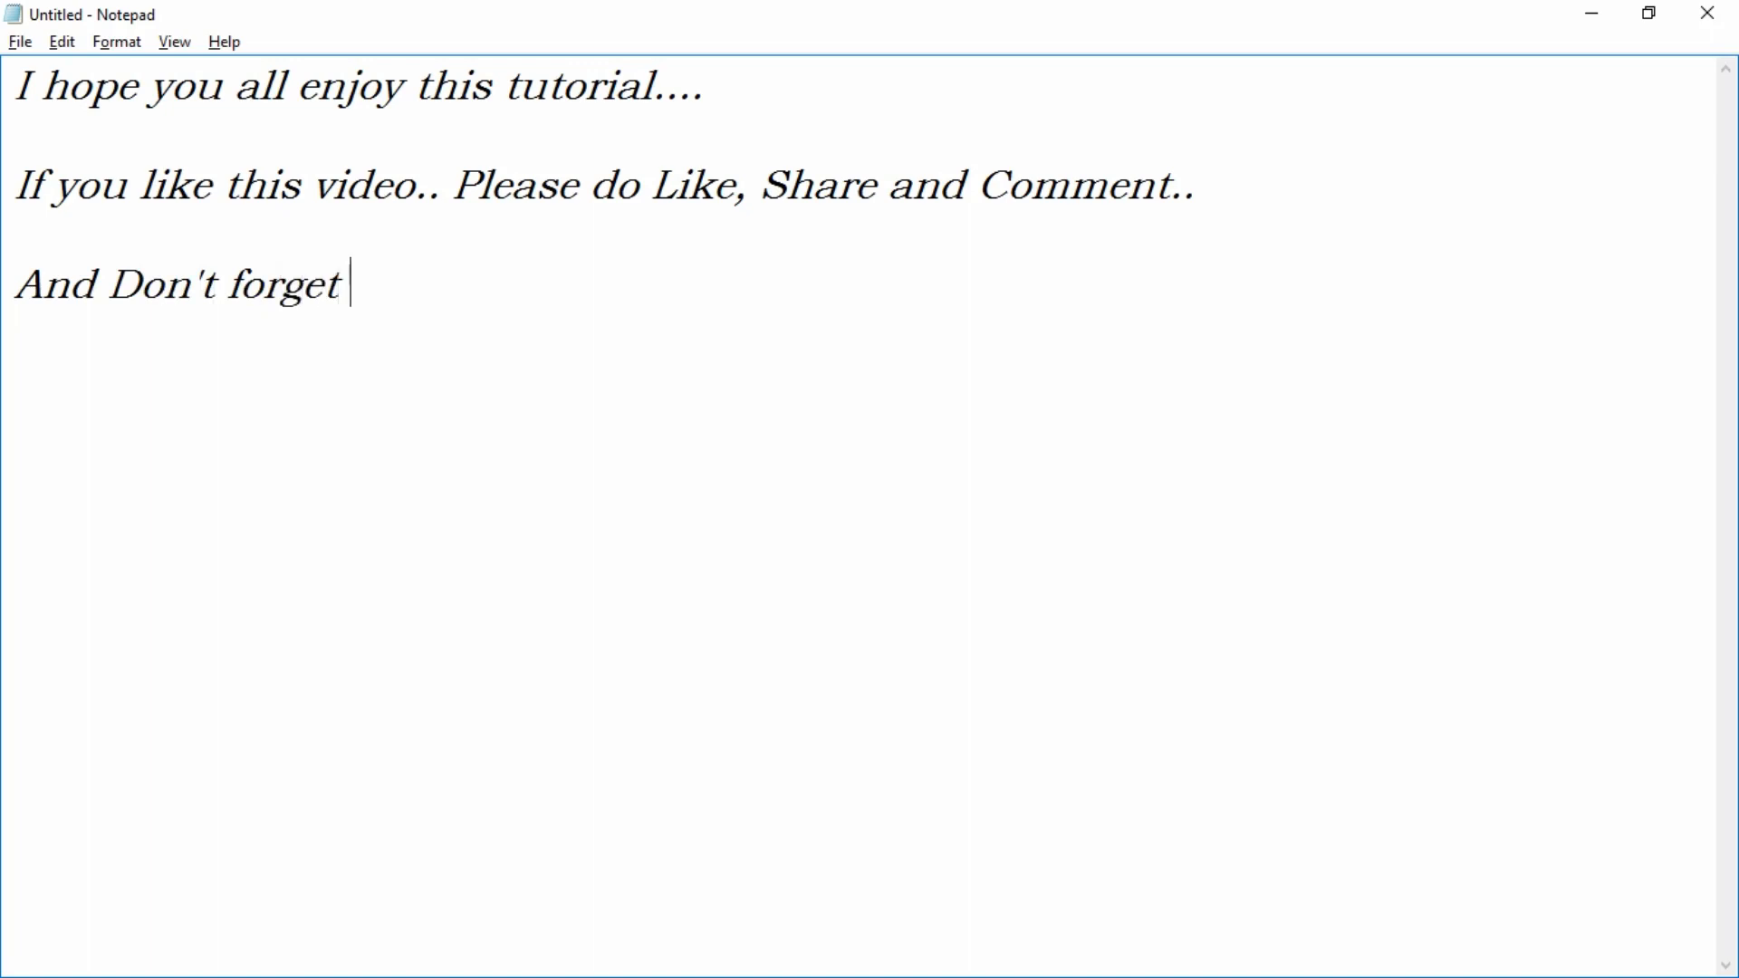
{"action": "type", "text": "to Give me"}
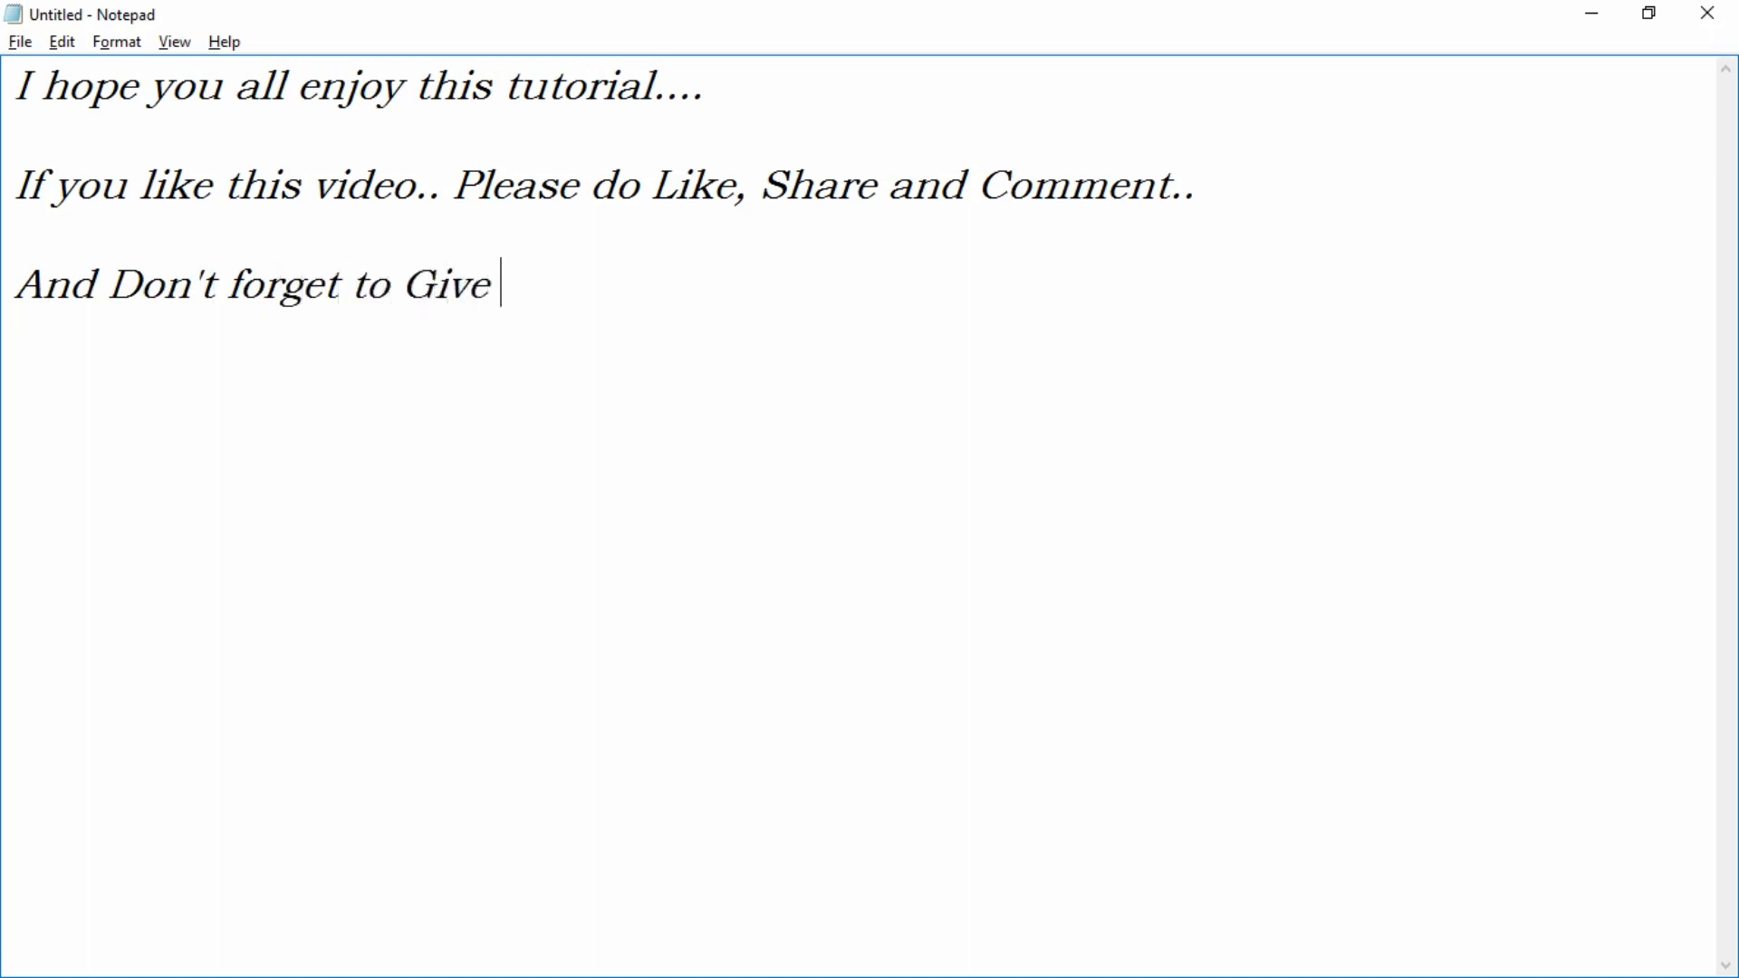